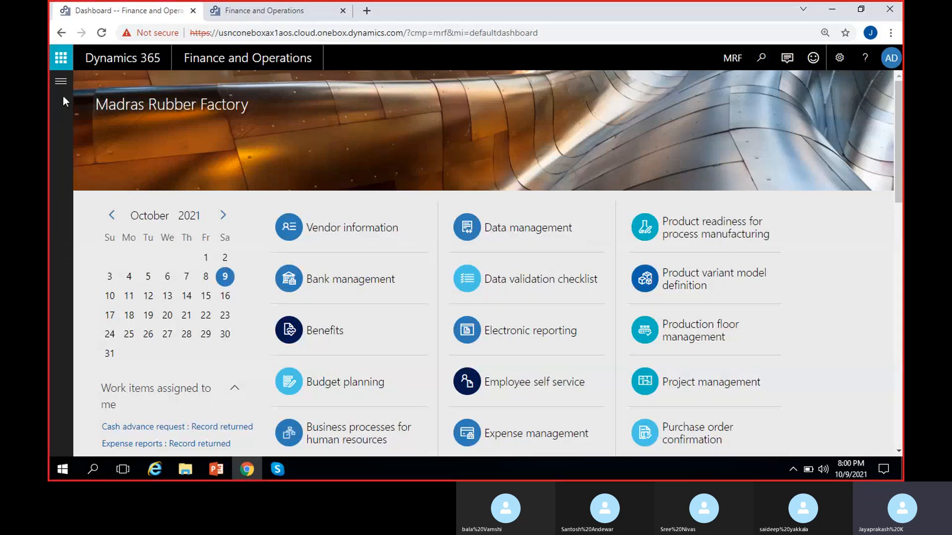
- Open the Word document MS Dynamics 8 PM from the Documents folder in File Explorer
left_click(189, 469)
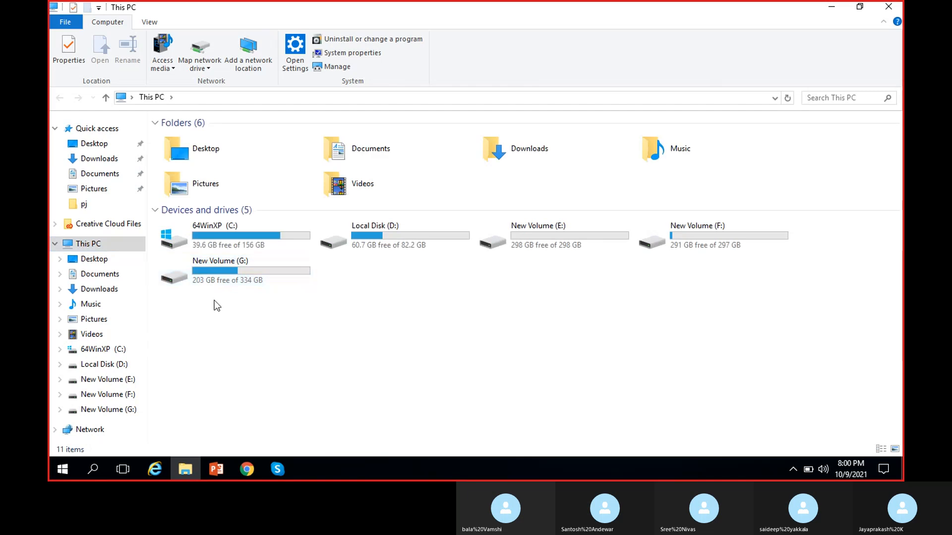
left_click(98, 277)
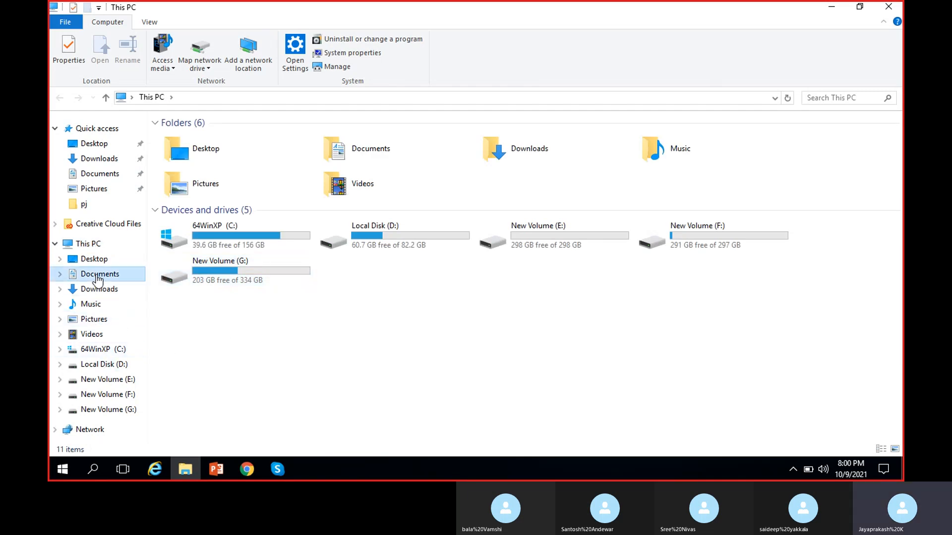
double_click(222, 142)
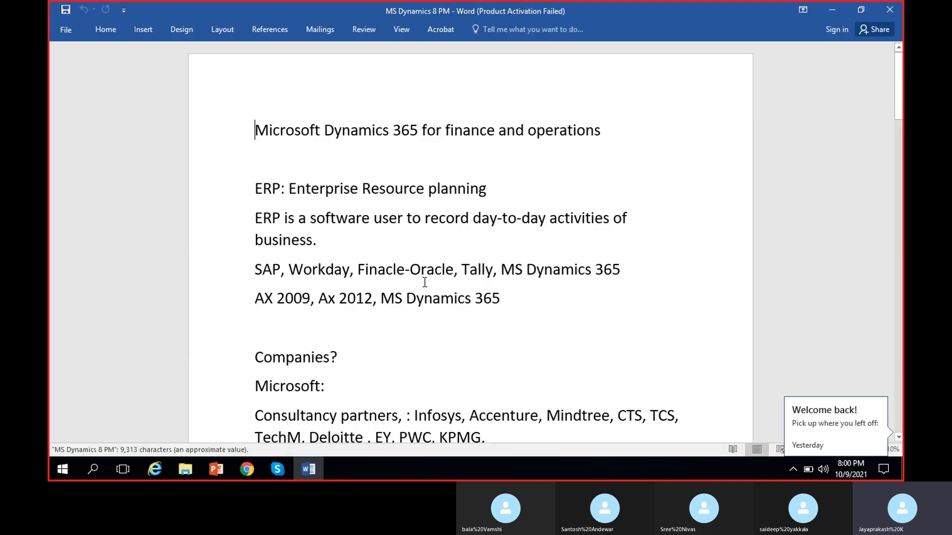
- Place the cursor after the last line of the notes on page 27, and minimize the Word and File Explorer windows
scroll(452, 361, "down", 5)
scroll(436, 345, "down", 5)
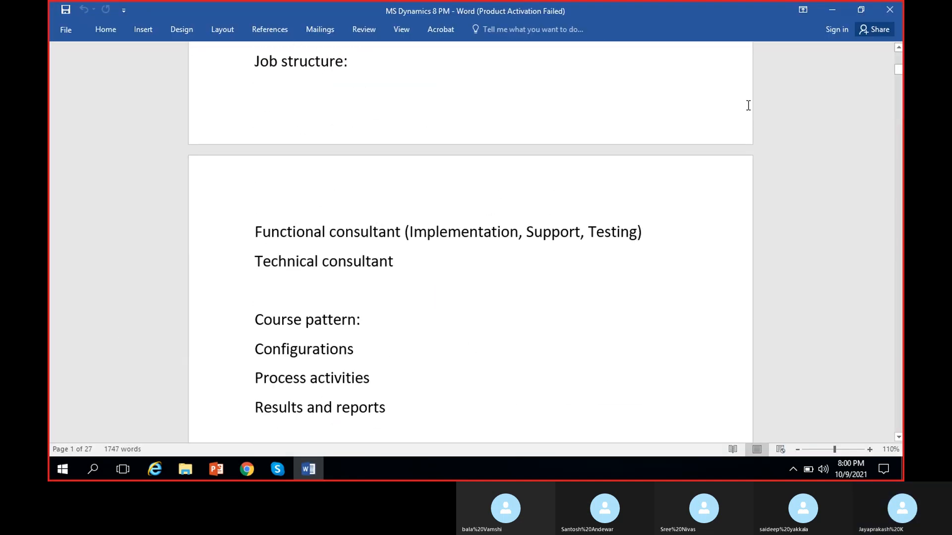
left_click_drag(898, 70, 901, 347)
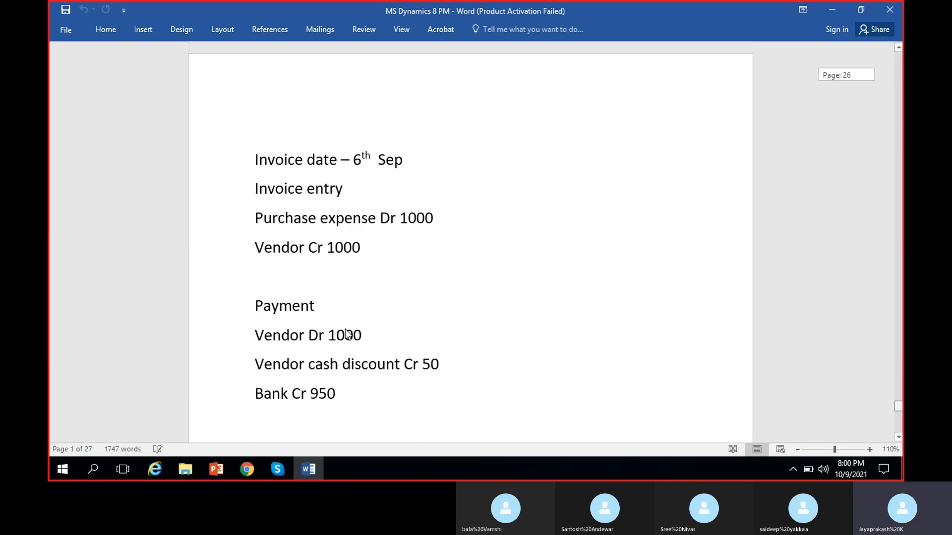
scroll(348, 333, "down", 20)
scroll(454, 360, "down", 4)
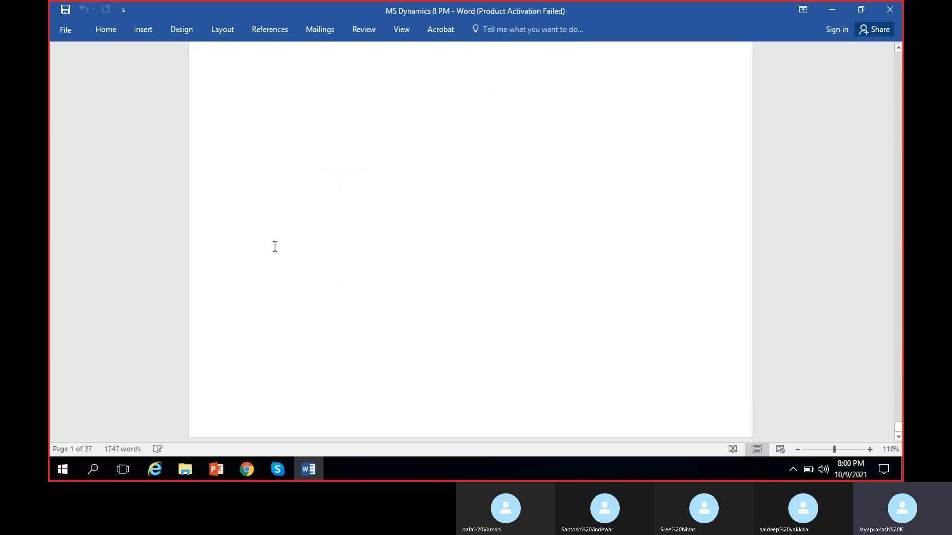
scroll(272, 247, "up", 5)
left_click(663, 159)
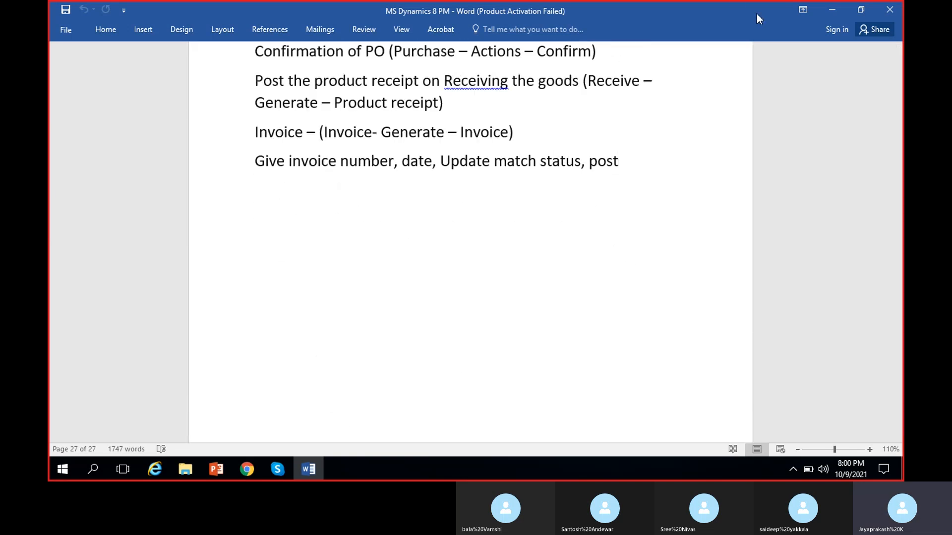
left_click(826, 10)
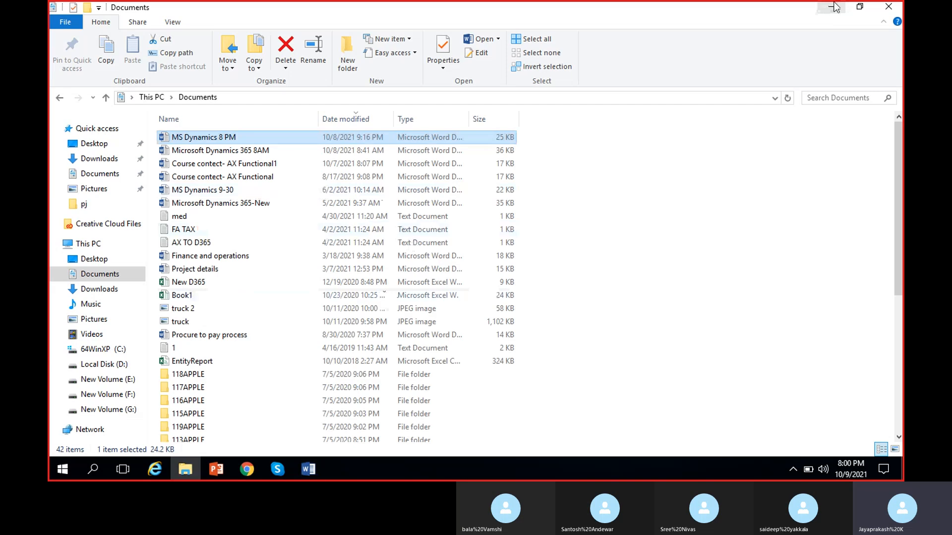
left_click(828, 10)
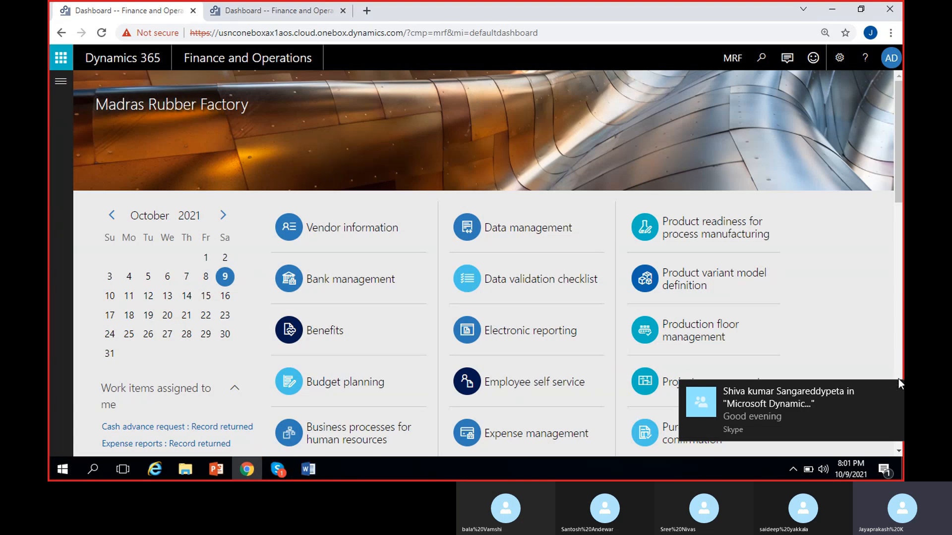
- Dismiss the Skype notification and close the Microsoft Office Activation Wizard
left_click(893, 392)
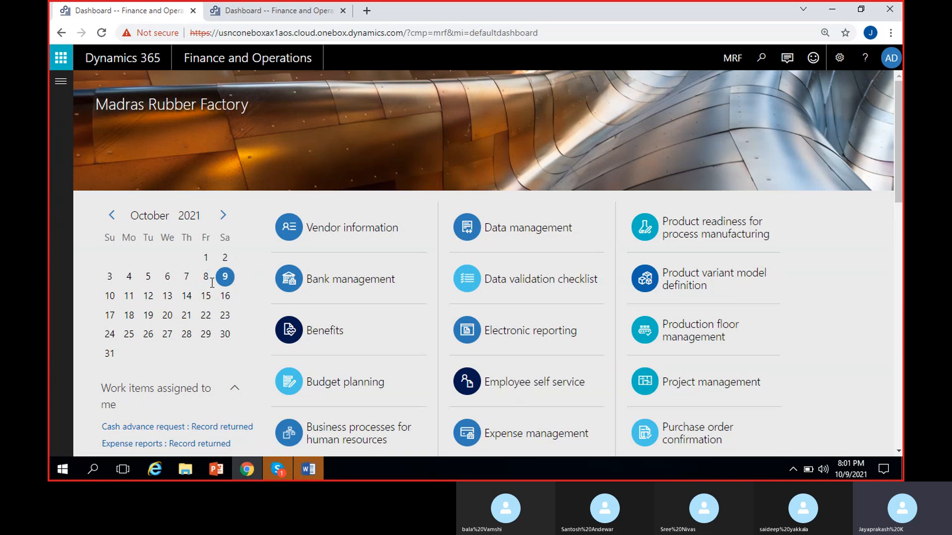
left_click(315, 471)
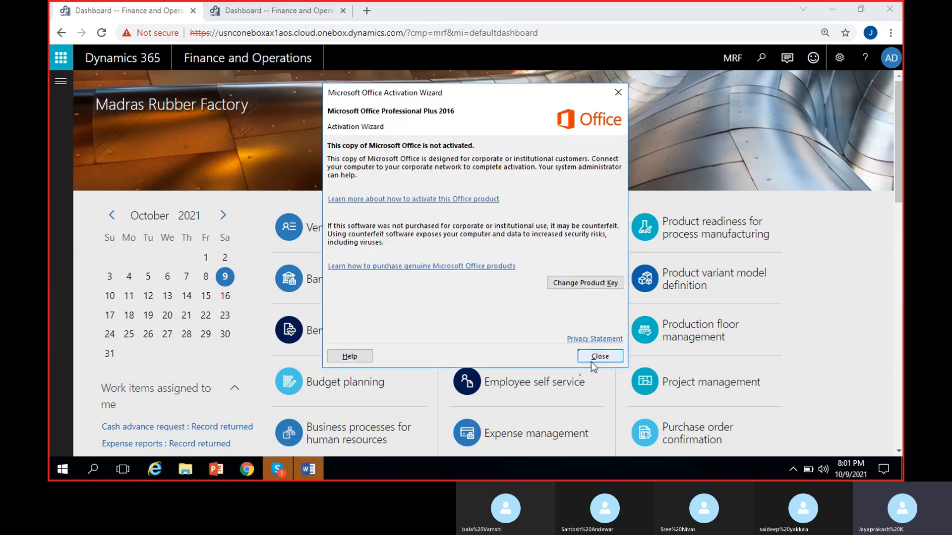
left_click(592, 358)
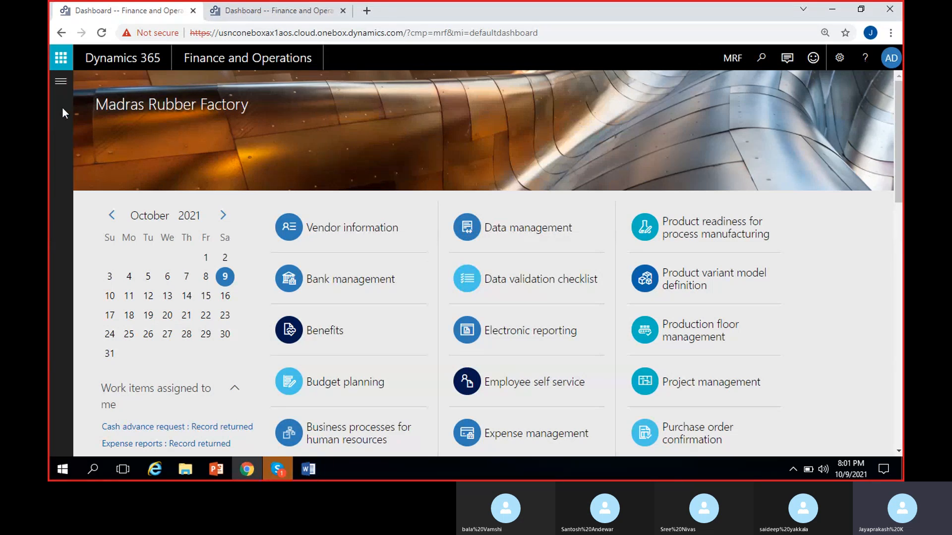
- Open the All purchase orders list from the Accounts payable module
left_click(59, 81)
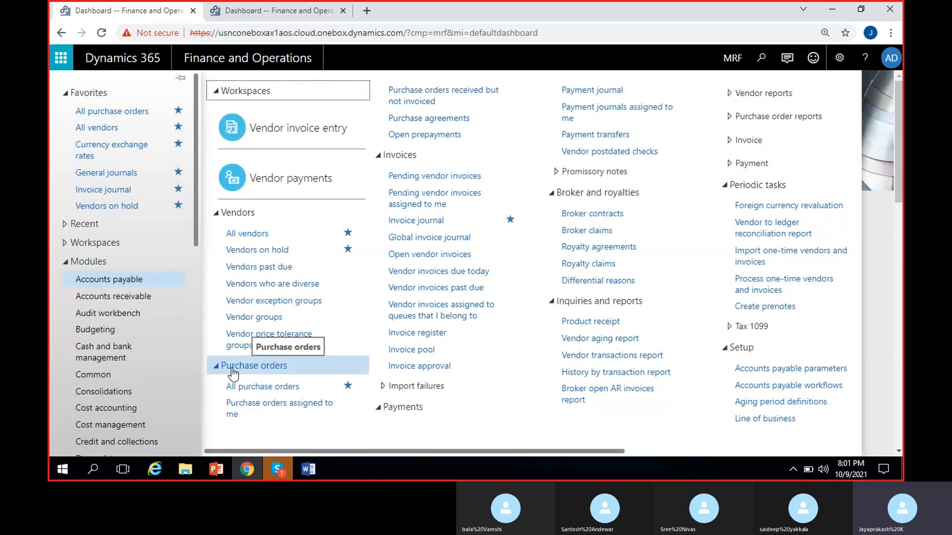
left_click(278, 392)
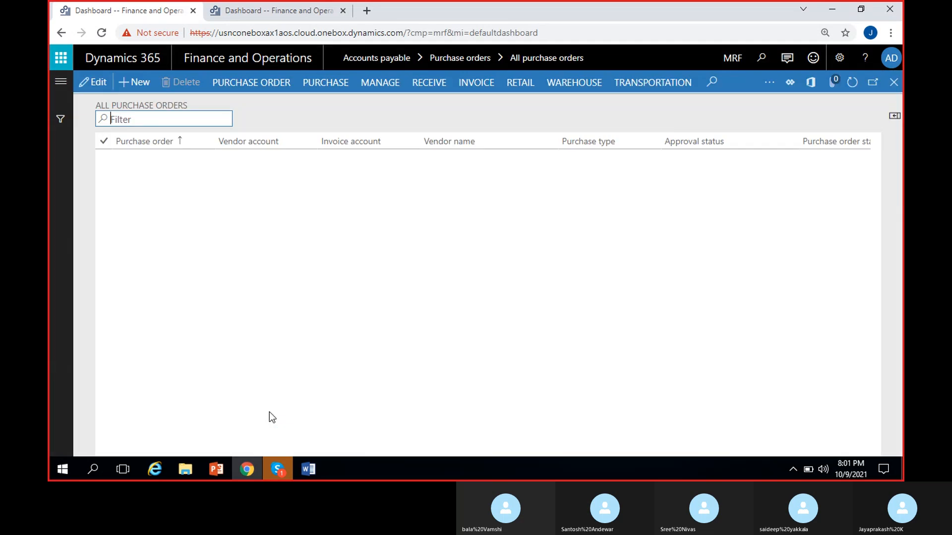
left_click(895, 102)
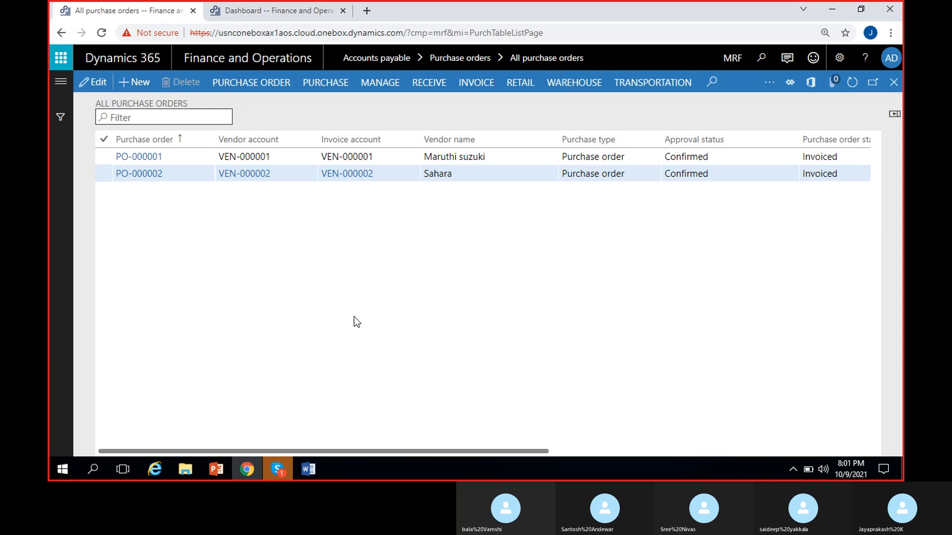
- Switch to the Skype call, read the unread group chat messages and close the chat
left_click(278, 469)
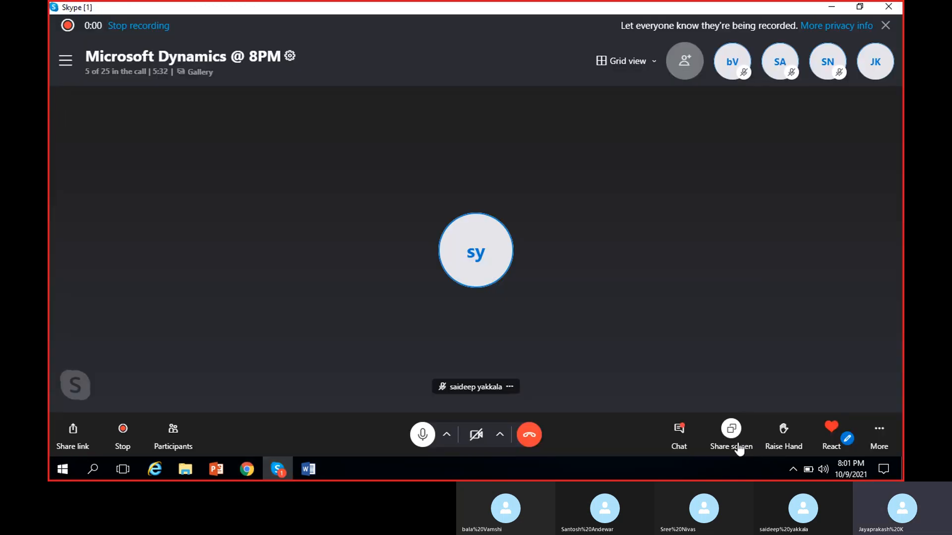
left_click(680, 432)
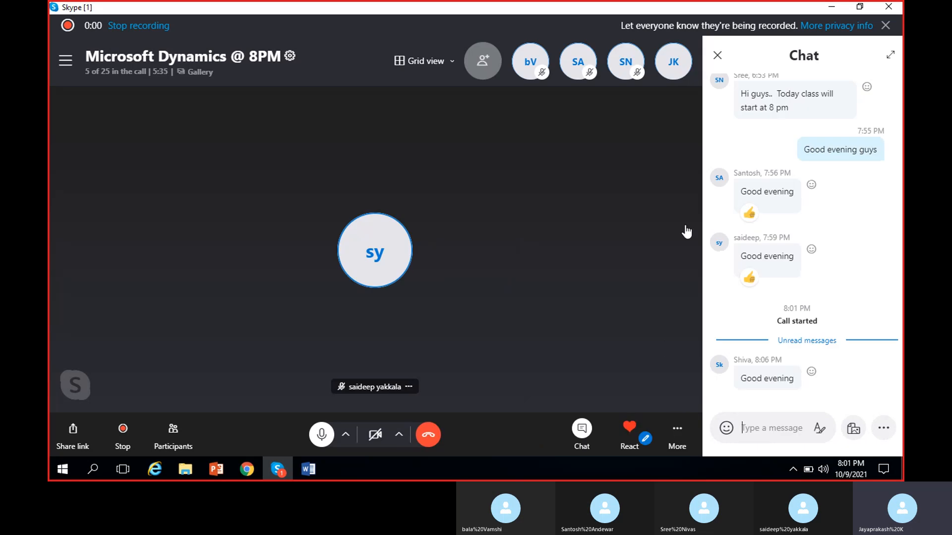
left_click(718, 56)
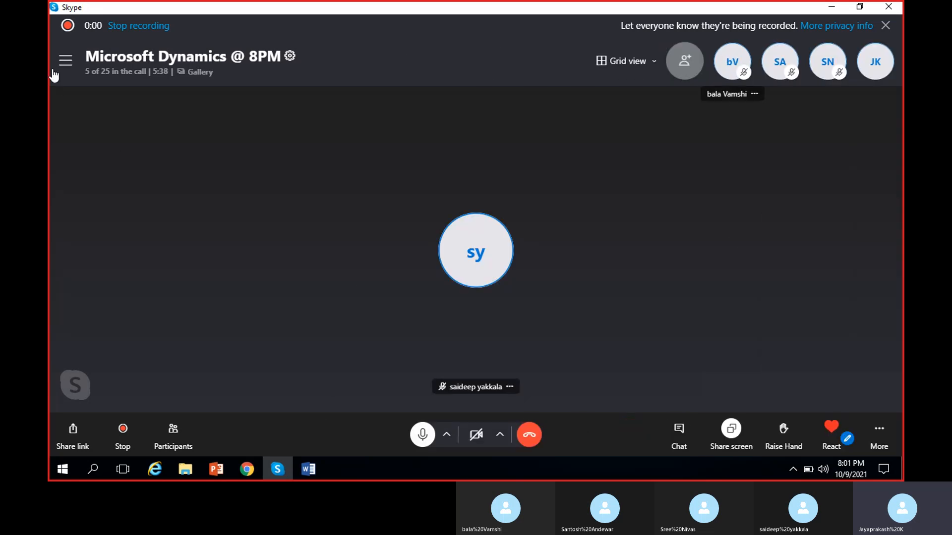
- Find the missing group member by first name, add them to the Skype call, and return to the purchase orders list
left_click(686, 67)
scroll(466, 253, "down", 5)
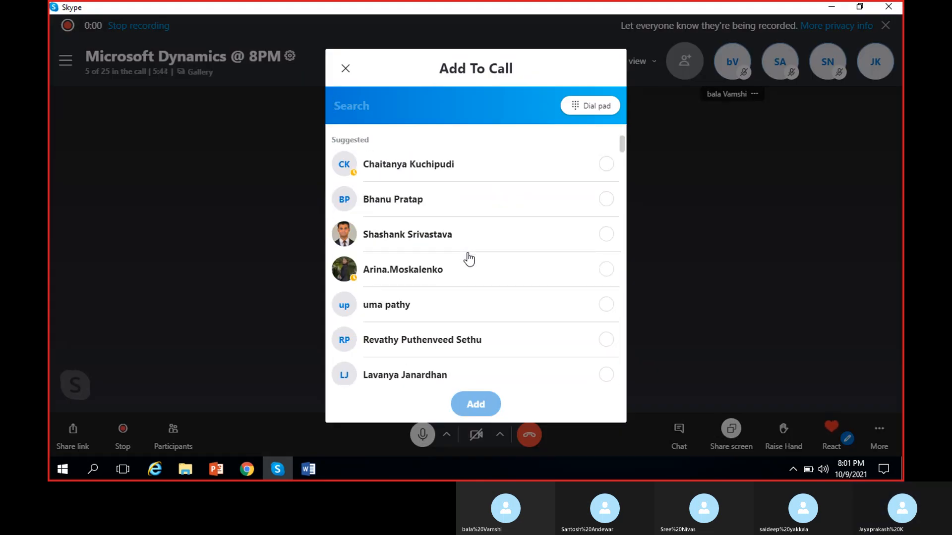
scroll(446, 276, "down", 5)
scroll(446, 276, "up", 10)
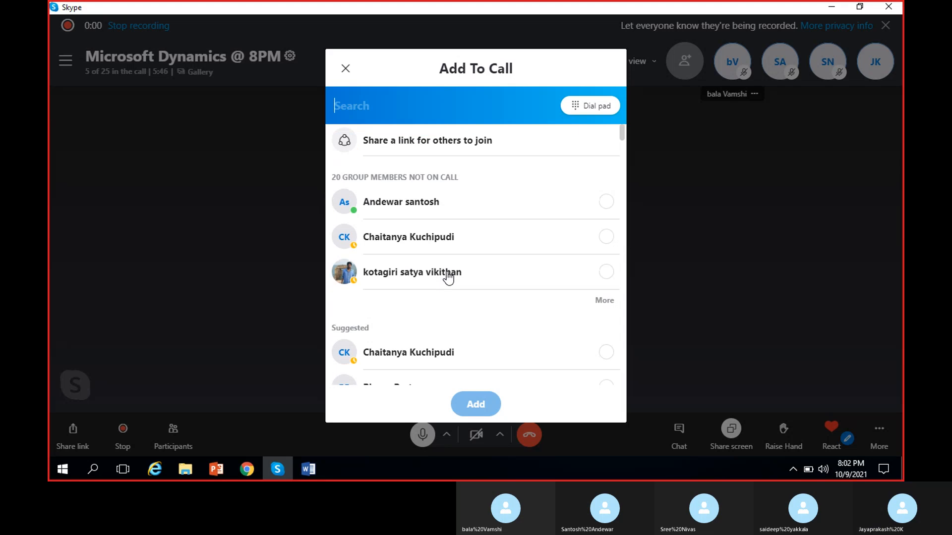
type("si")
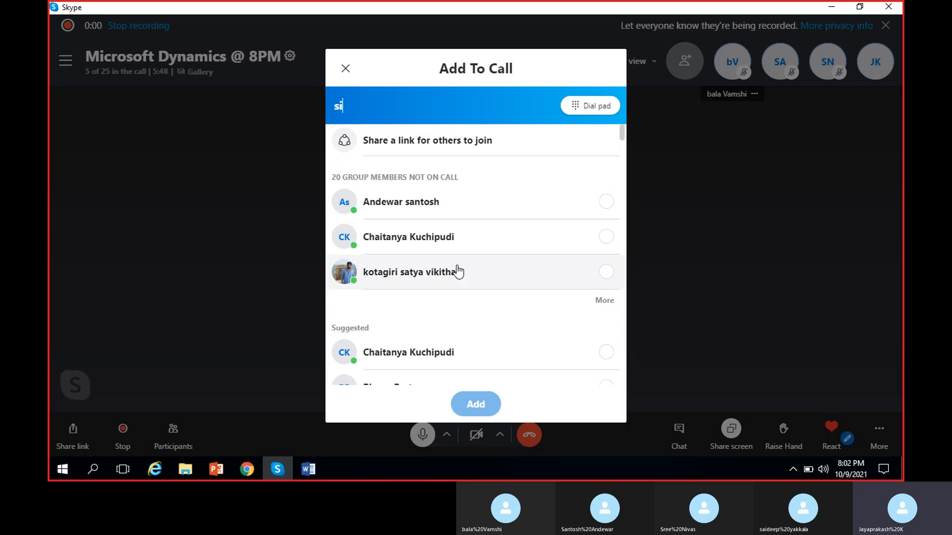
type("va")
key("BackSpace")
key("BackSpace")
key("BackSpace")
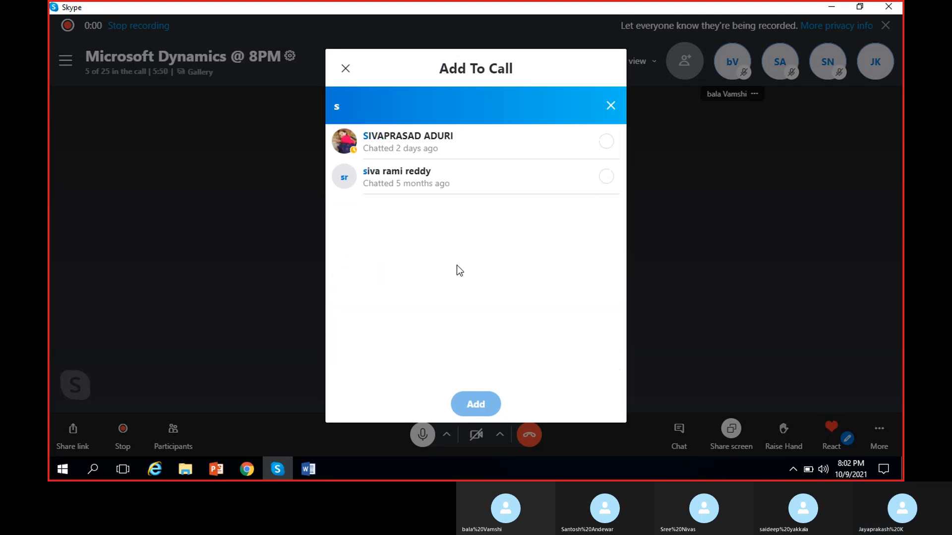
type("hiva")
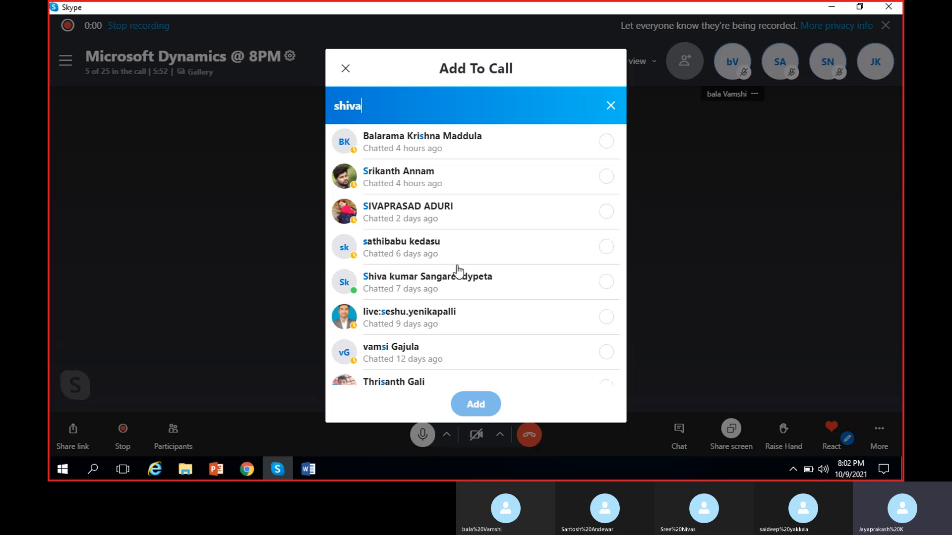
left_click(546, 142)
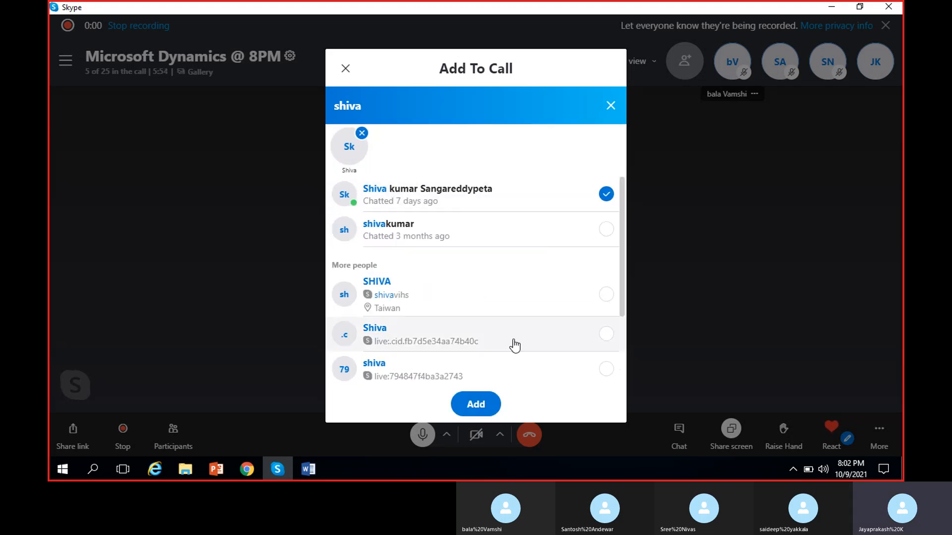
left_click(477, 405)
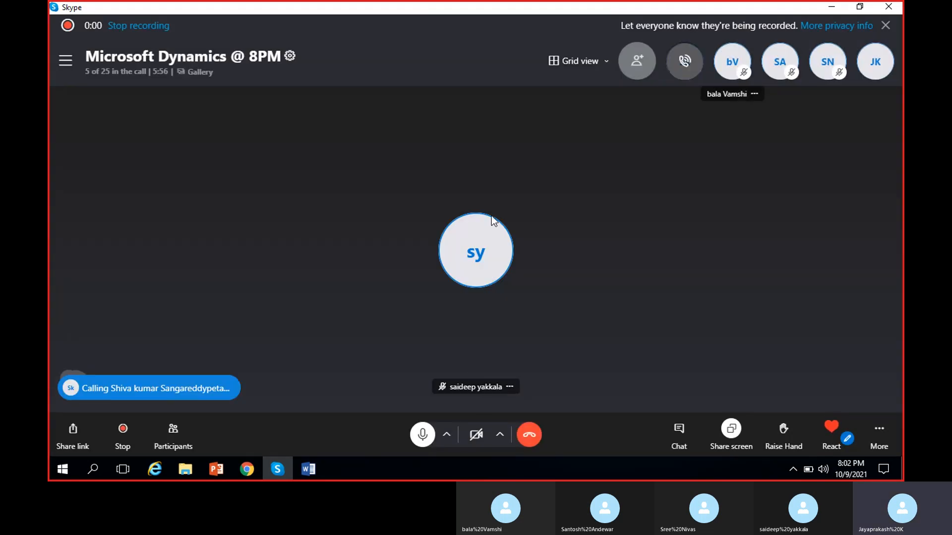
left_click(832, 7)
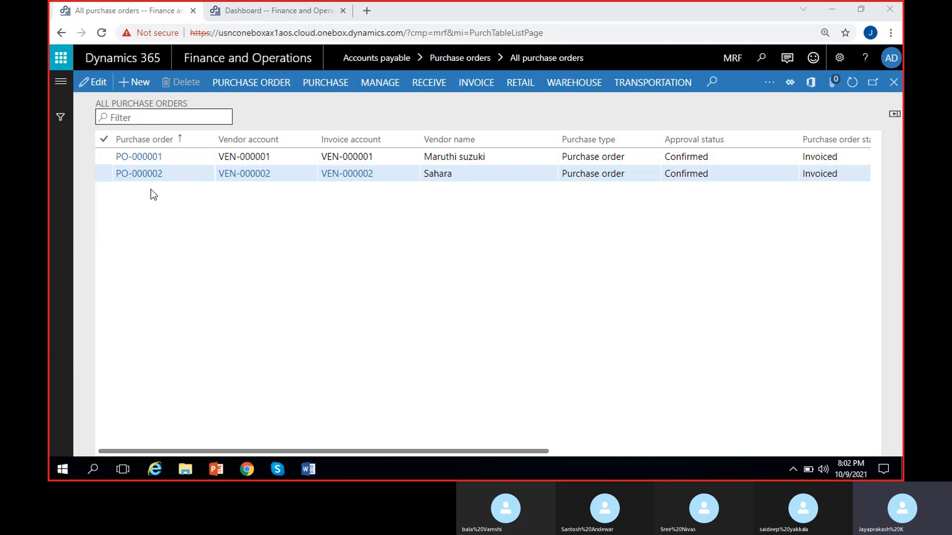
- Review the approval status, purchase order status, currency and delivery date of the existing purchase orders
left_click(234, 270)
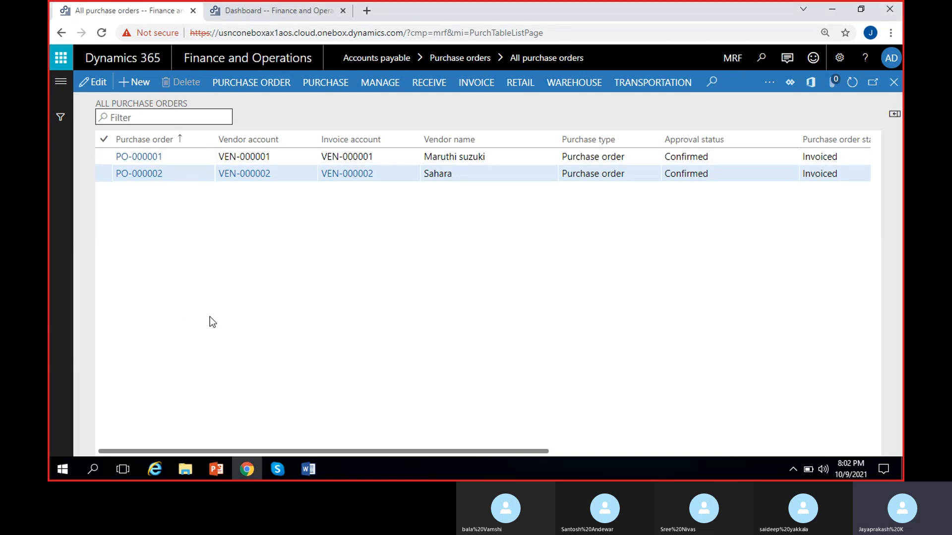
scroll(209, 317, "right", 3)
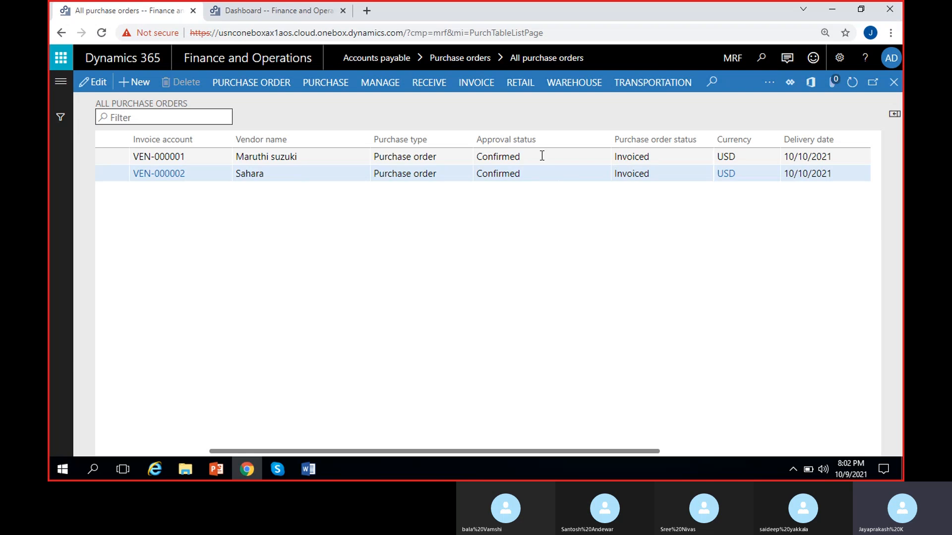
left_click(664, 158)
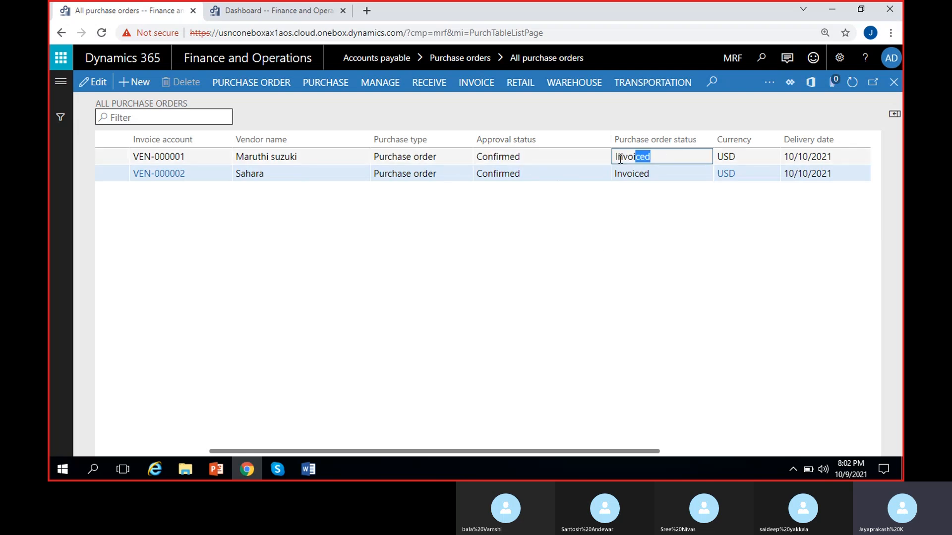
left_click(640, 255)
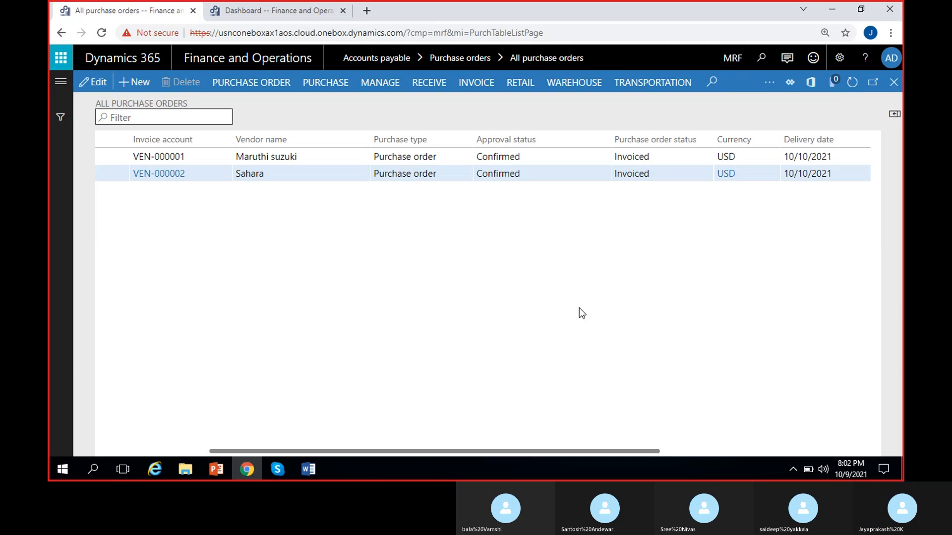
scroll(308, 382, "left", 5)
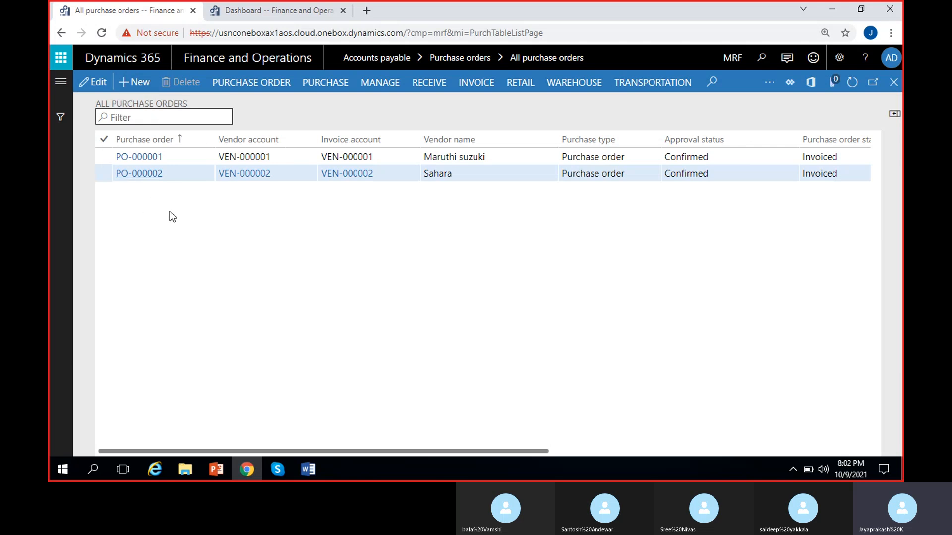
- Start a new purchase order and select vendor account VEN-000001, Maruthi suzuki
left_click(135, 83)
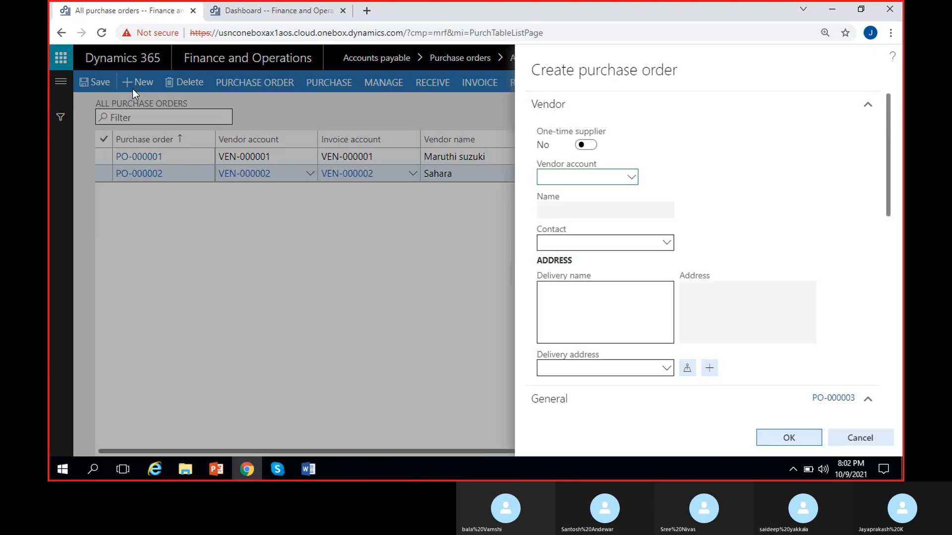
left_click(631, 179)
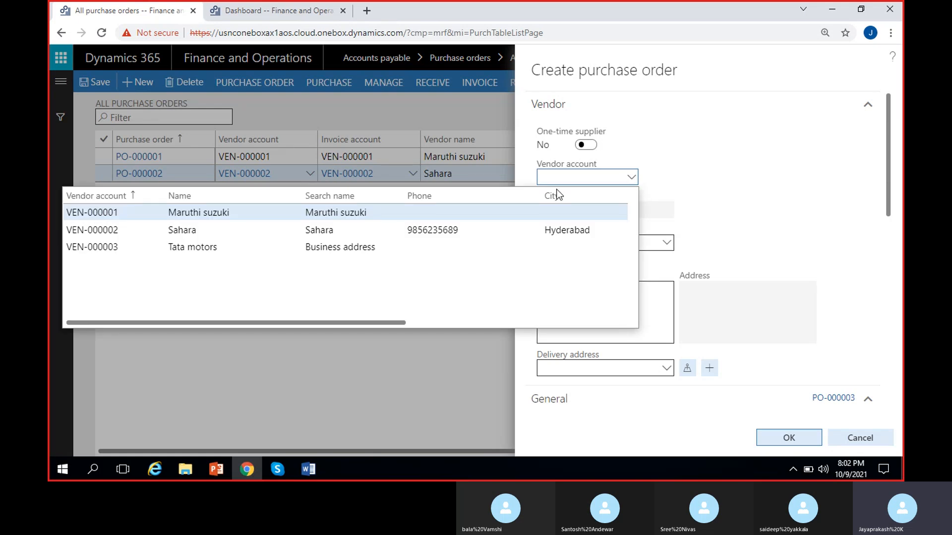
left_click(342, 213)
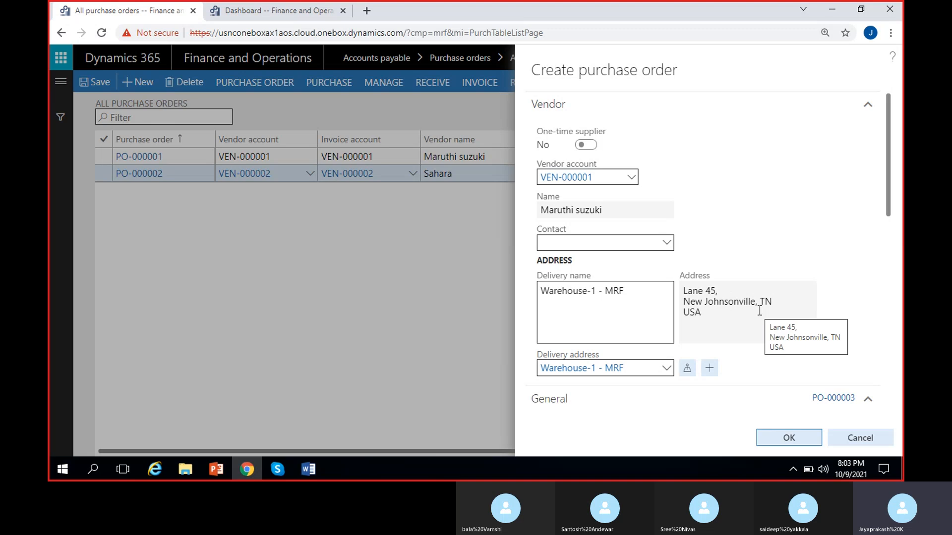
scroll(763, 310, "down", 3)
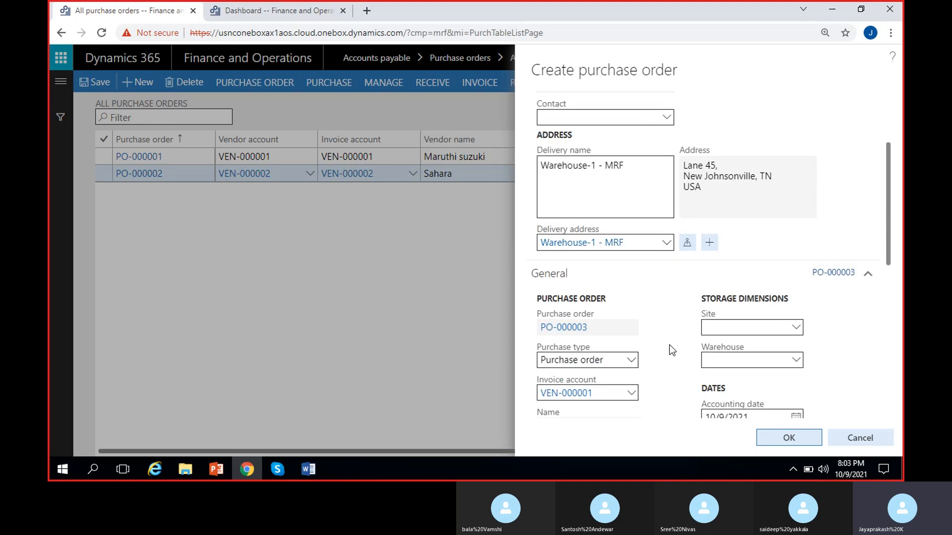
- Set the new purchase order's storage dimensions to site 1 and warehouse 11
scroll(658, 335, "down", 1)
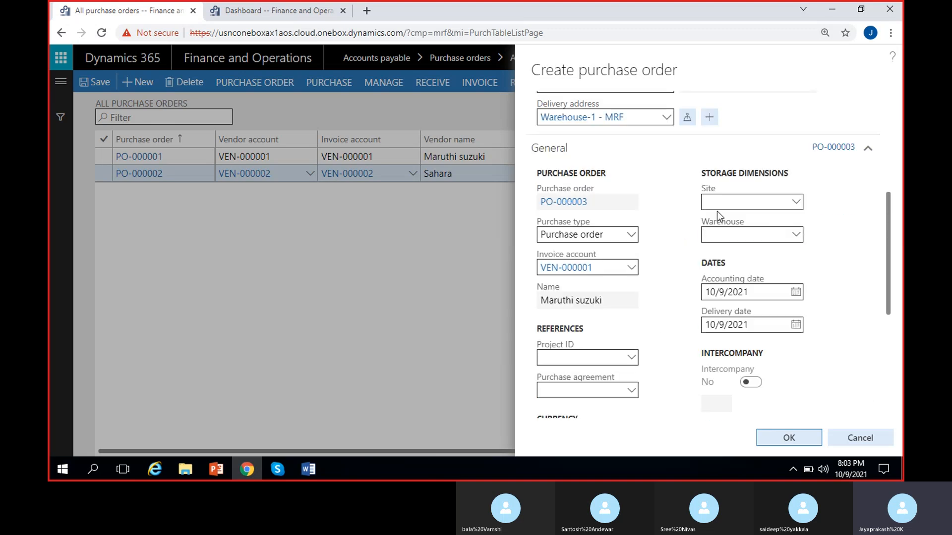
left_click(718, 235)
type("11")
left_click(674, 259)
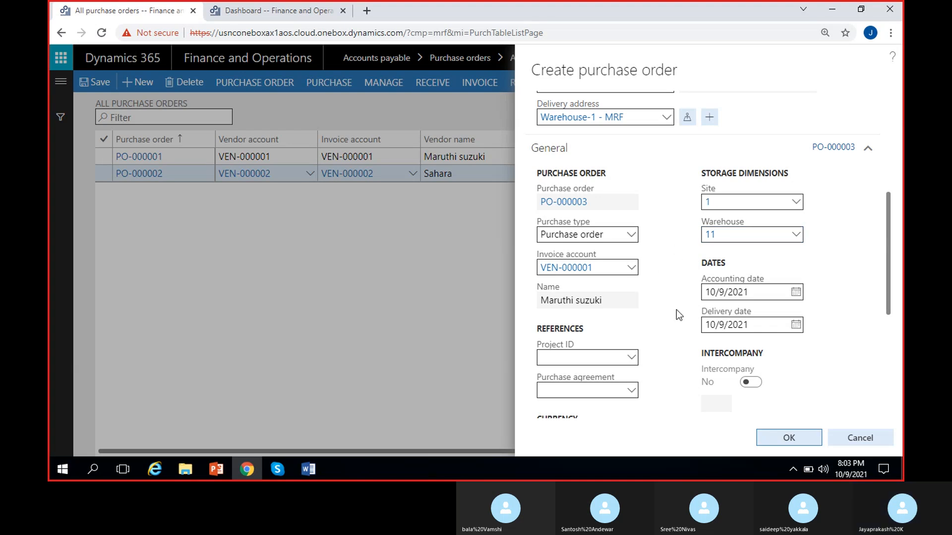
- Set the purchase order's delivery date to 10/11/2021
scroll(678, 314, "down", 1)
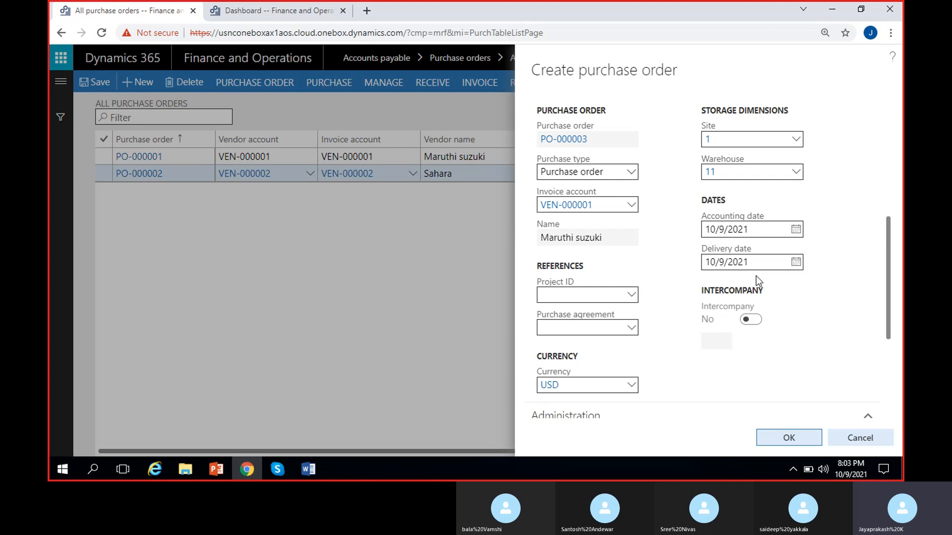
left_click(796, 262)
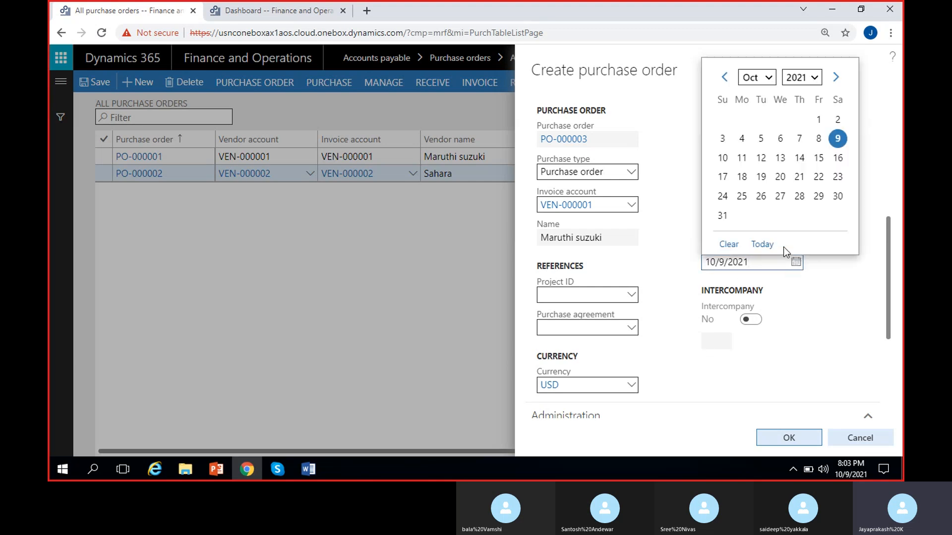
left_click(742, 157)
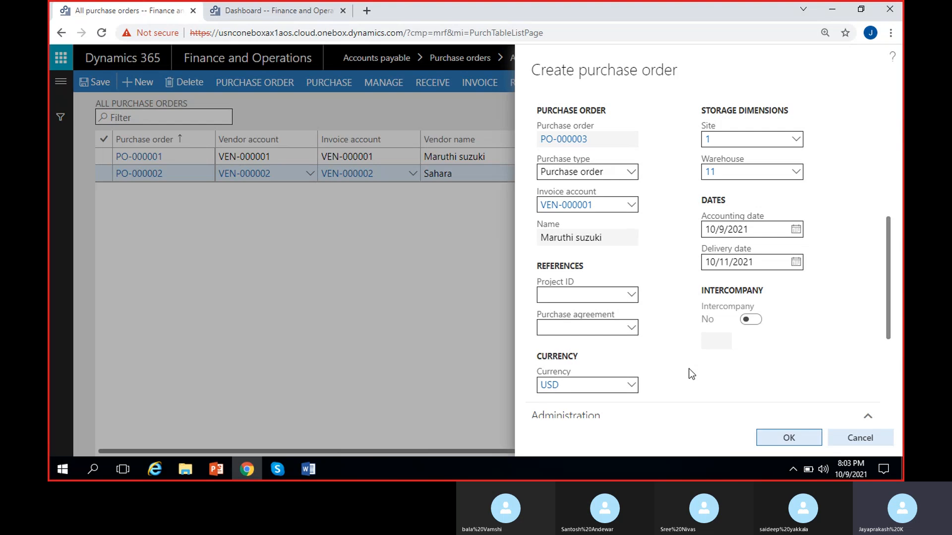
- Review the remaining general, administration and unplanned purchases fields, and create the purchase order
scroll(688, 368, "down", 3)
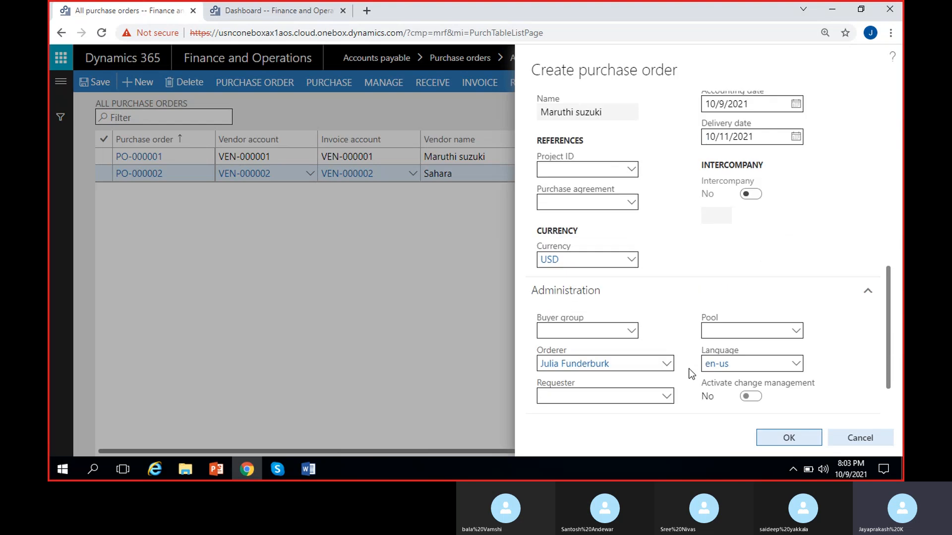
scroll(518, 304, "up", 5)
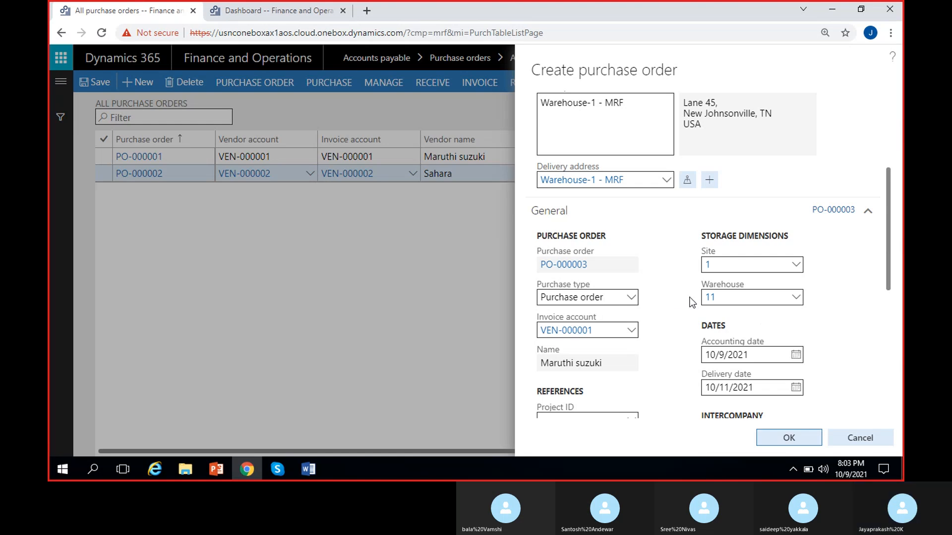
scroll(692, 302, "down", 6)
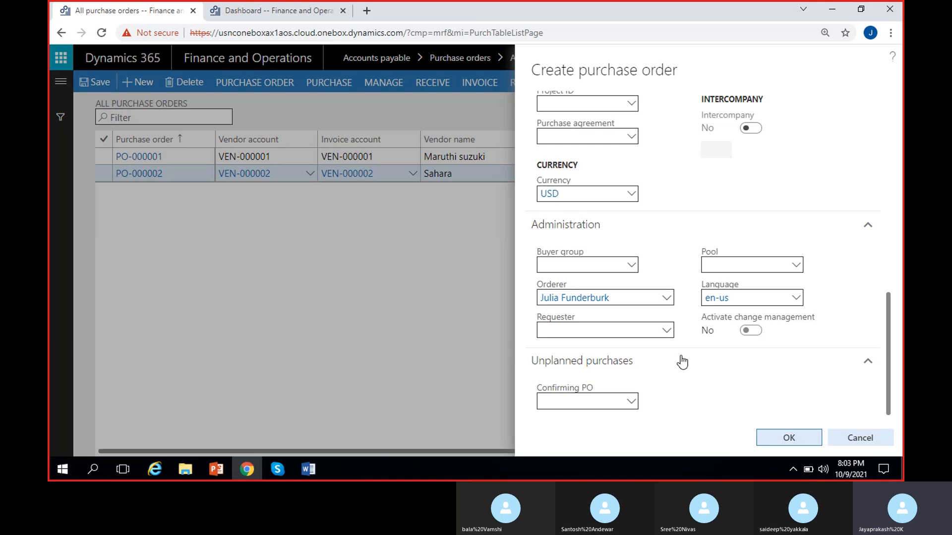
scroll(705, 386, "up", 4)
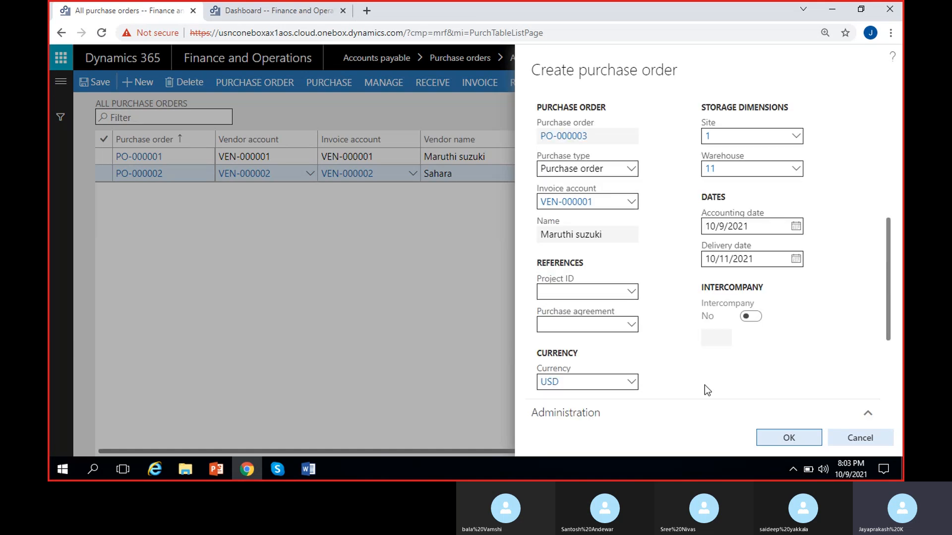
scroll(636, 313, "up", 2)
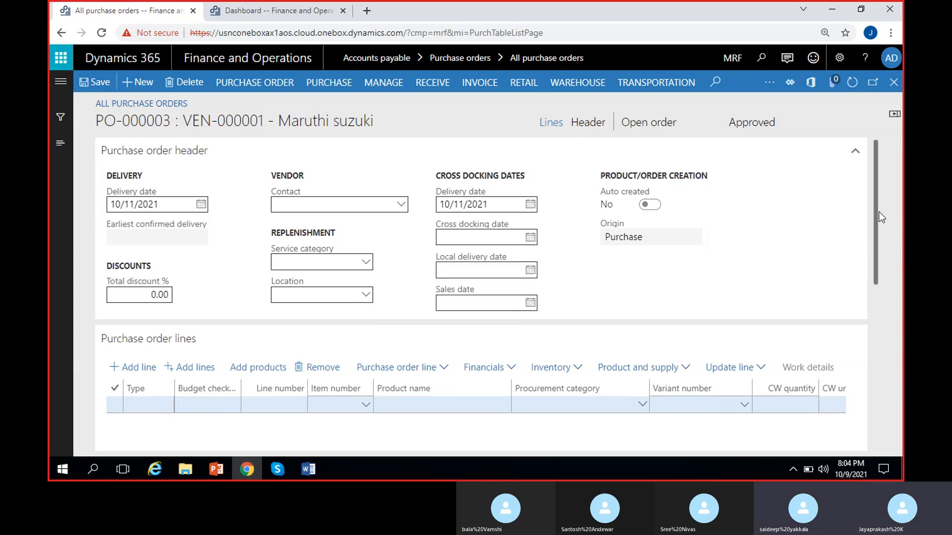
- Select item MRF-1, Cycle, for the first purchase order line
scroll(881, 213, "down", 1)
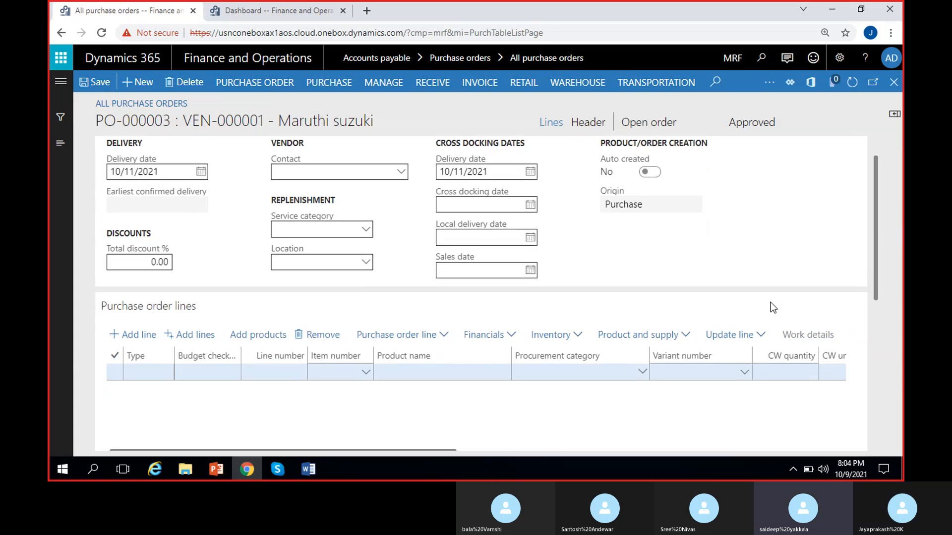
left_click(367, 374)
left_click(366, 373)
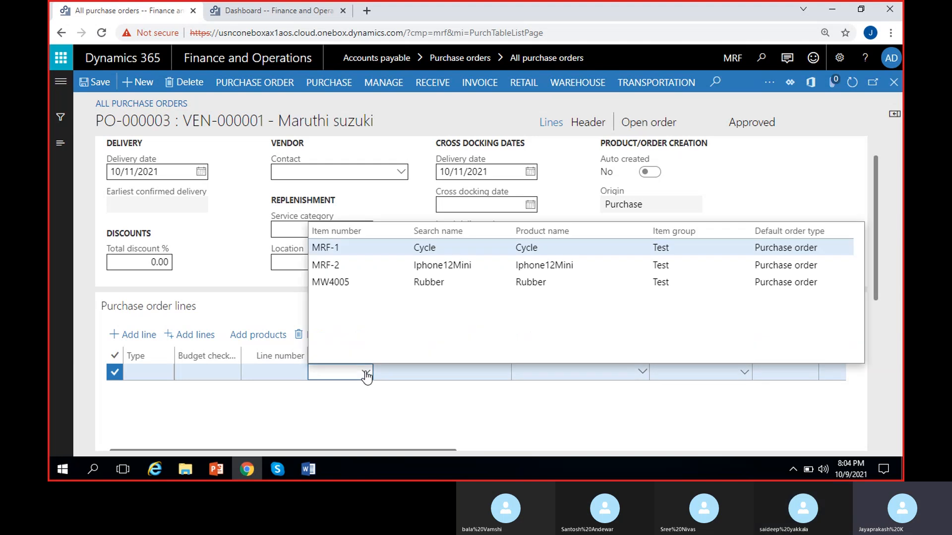
left_click(393, 251)
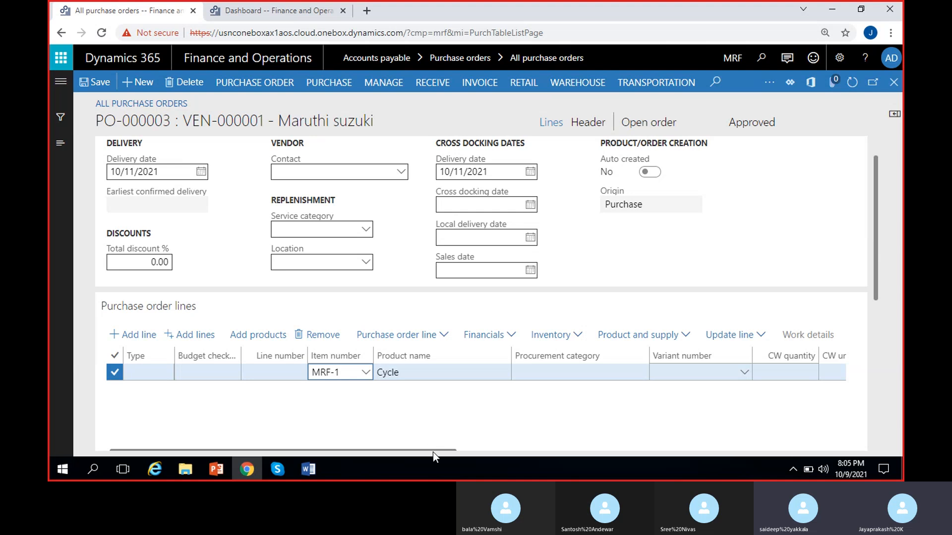
- Set the quantity of the Cycle line to 5
left_click_drag(430, 450, 572, 450)
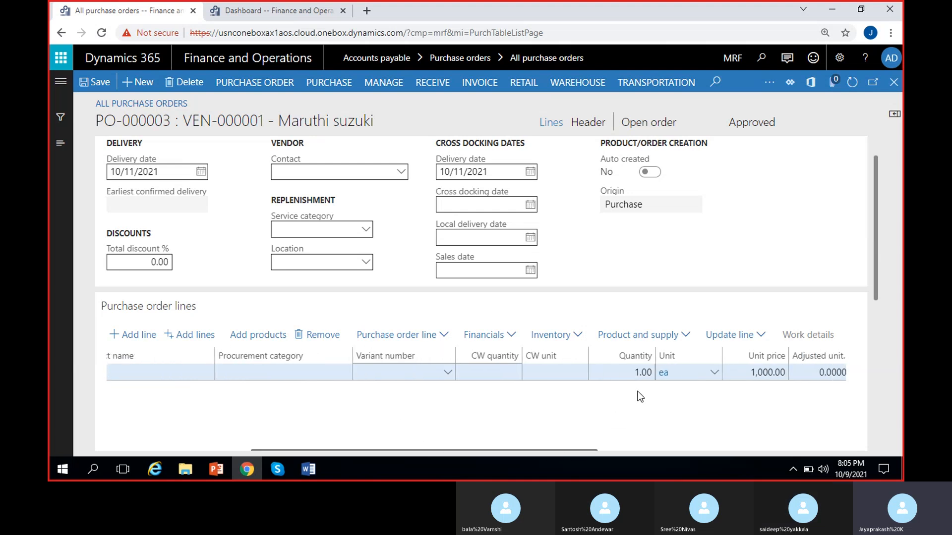
left_click(642, 372)
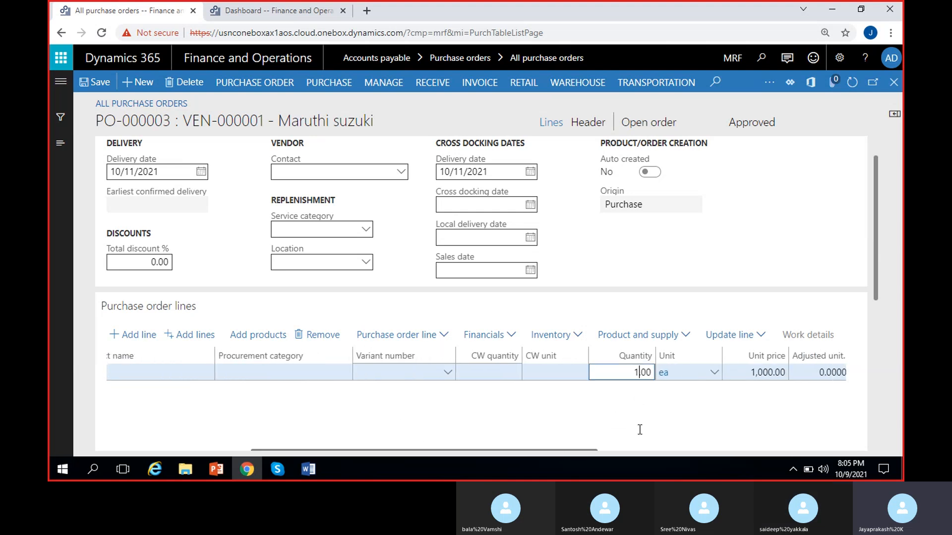
key("BackSpace")
type("5")
left_click(579, 439)
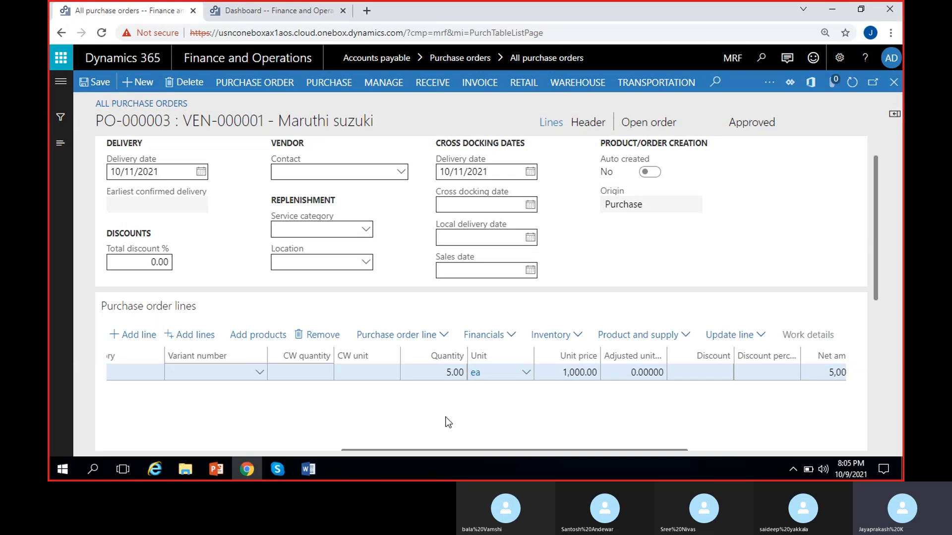
- Examine the Cycle line's unit price, net amount and other columns, and return to the purchase order header summary
left_click(578, 372)
left_click(576, 414)
scroll(576, 414, "right", 5)
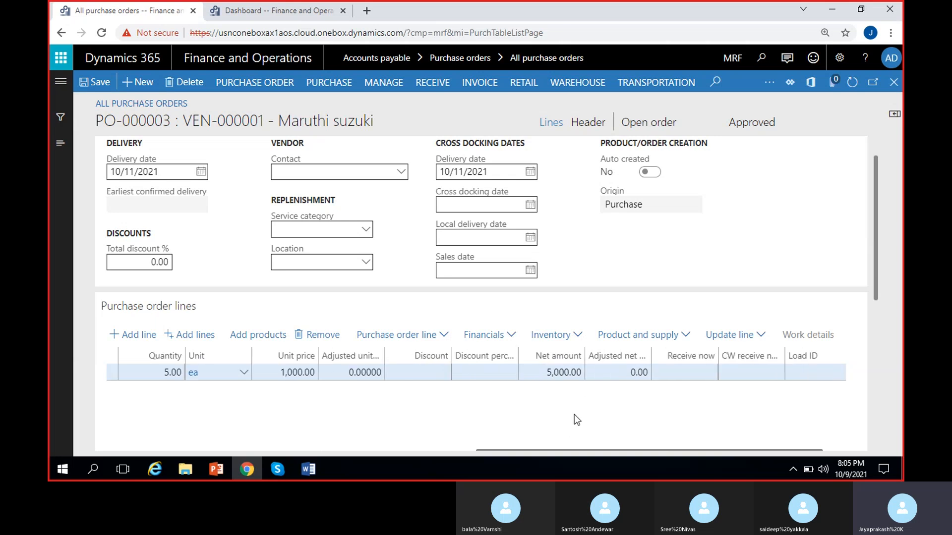
left_click(544, 372)
double_click(543, 372)
left_click(531, 420)
scroll(530, 419, "left", 5)
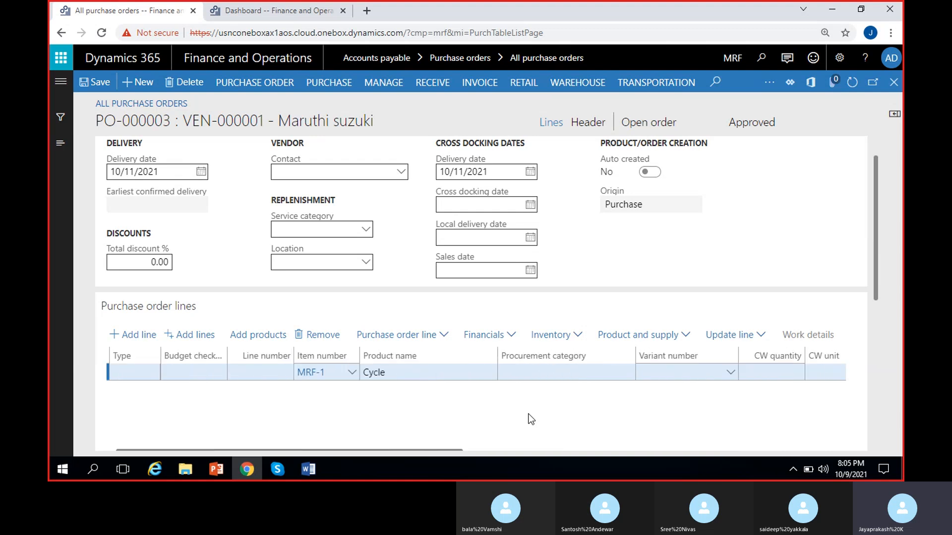
scroll(532, 419, "left", 1)
scroll(531, 419, "right", 10)
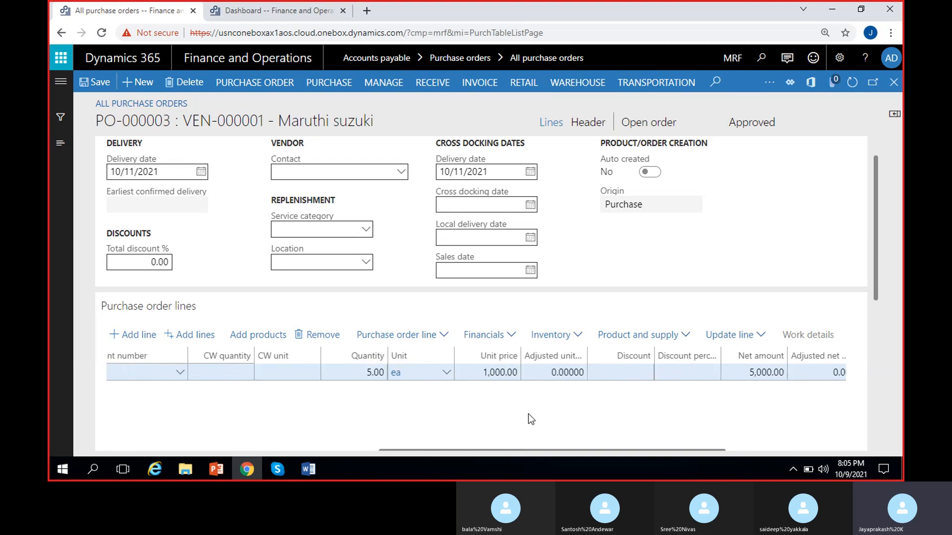
scroll(530, 419, "left", 10)
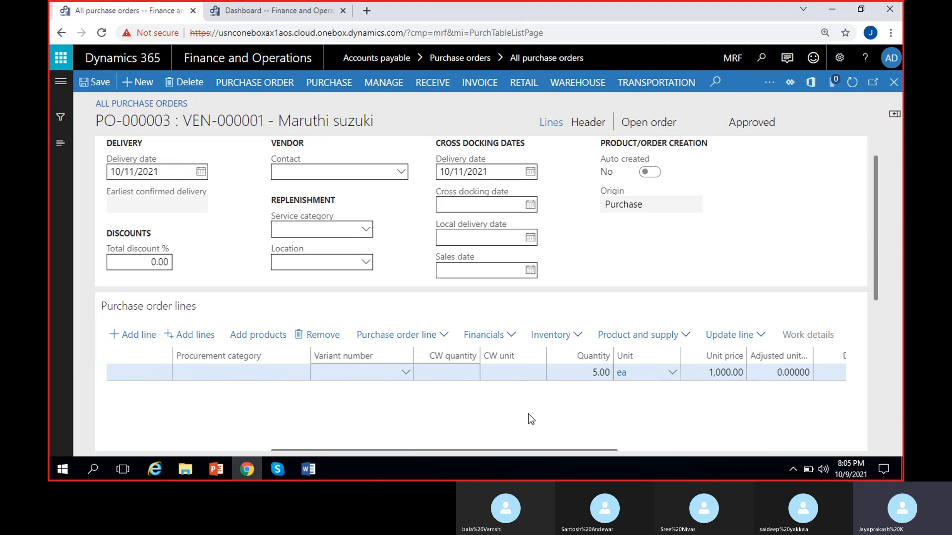
scroll(395, 414, "right", 4)
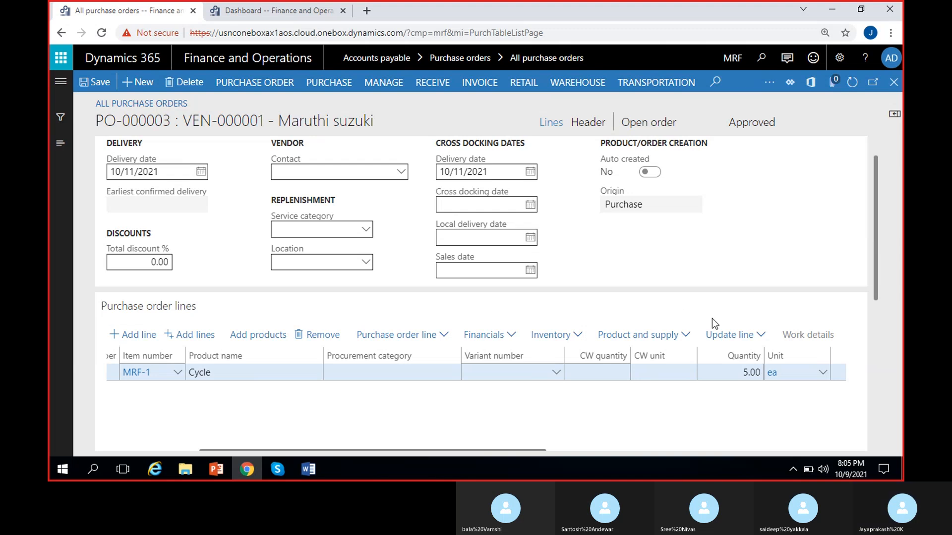
left_click_drag(874, 206, 876, 185)
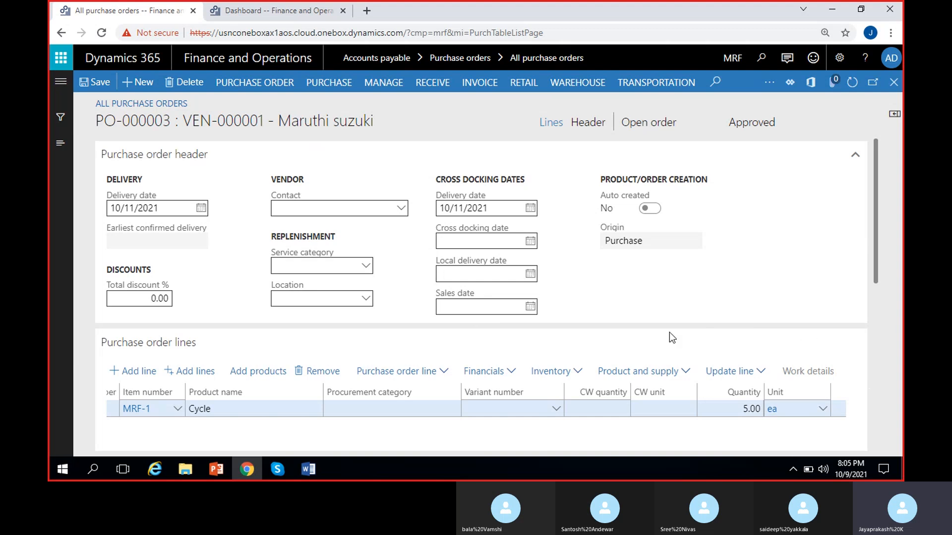
- Switch the purchase order to the header view and collapse all of its sections
left_click(588, 124)
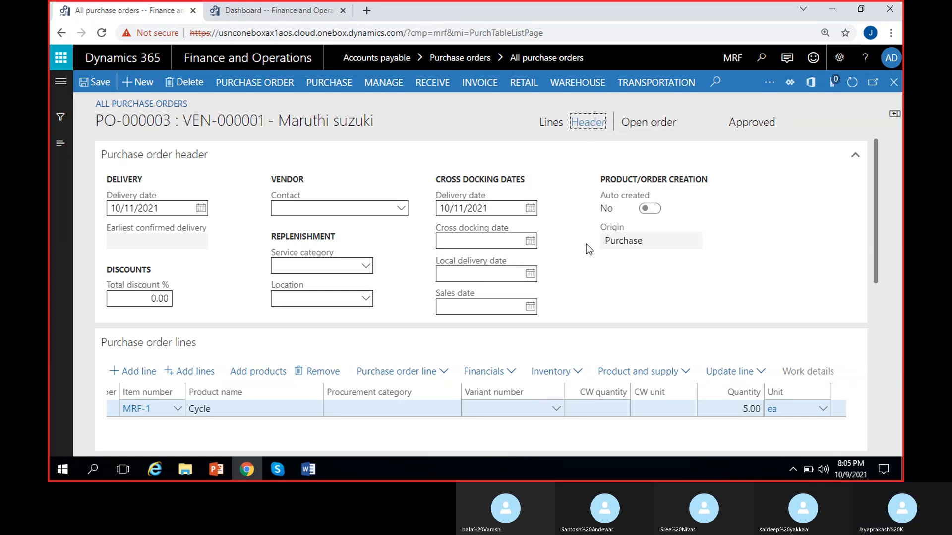
scroll(588, 249, "down", 5)
scroll(588, 249, "up", 5)
left_click(850, 156)
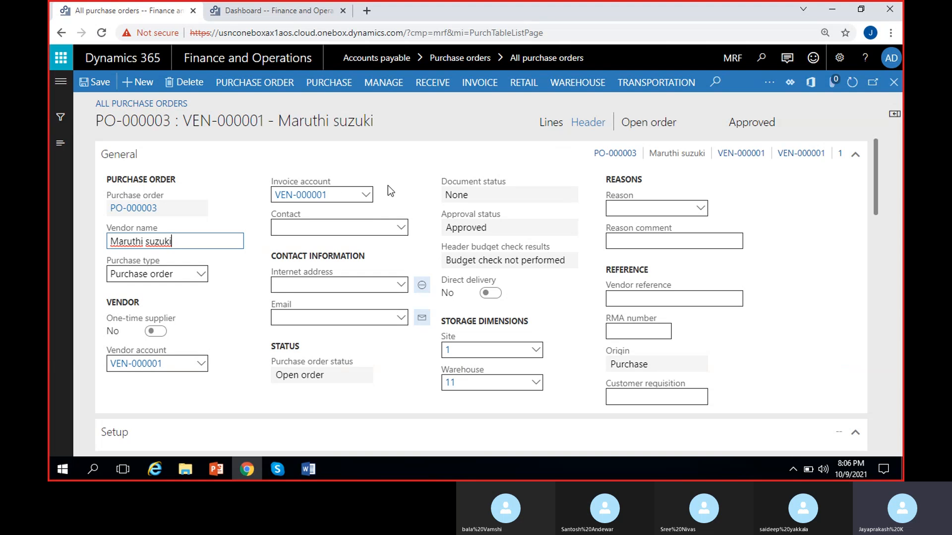
left_click(855, 157)
right_click(854, 158)
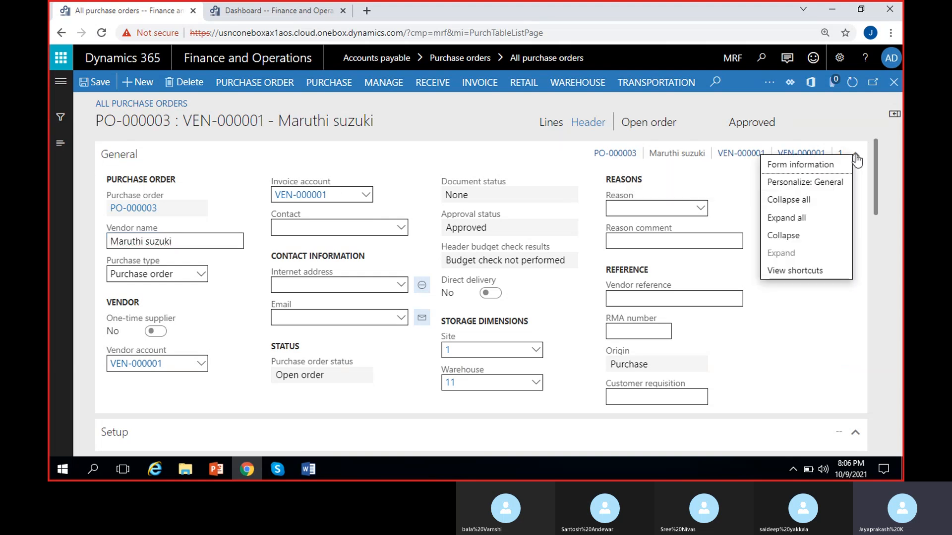
left_click(790, 200)
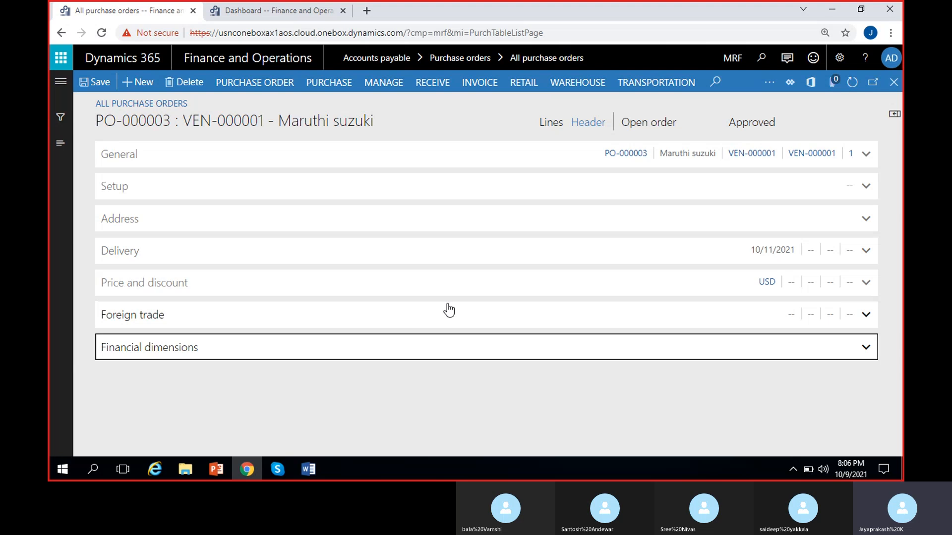
- Expand the General section and examine the purchase order number and the available purchase types
left_click(207, 424)
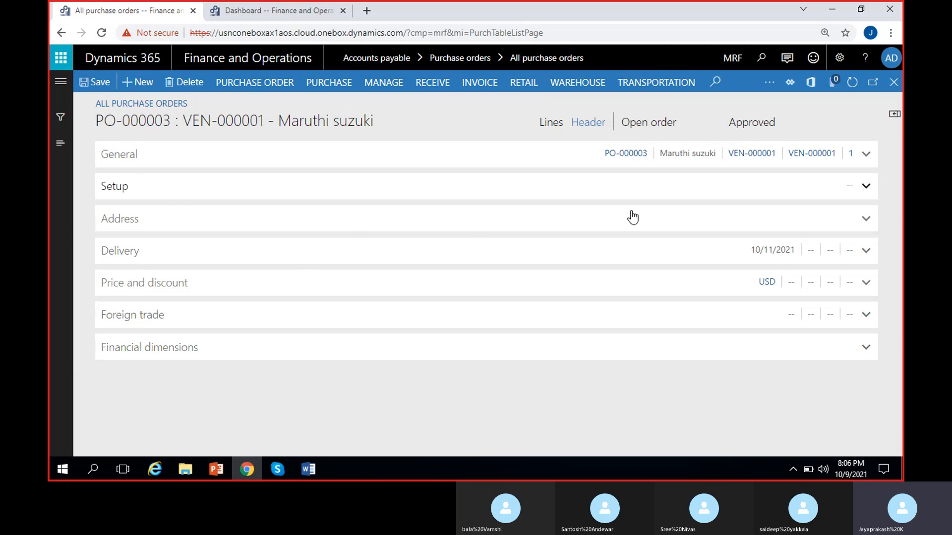
left_click(188, 160)
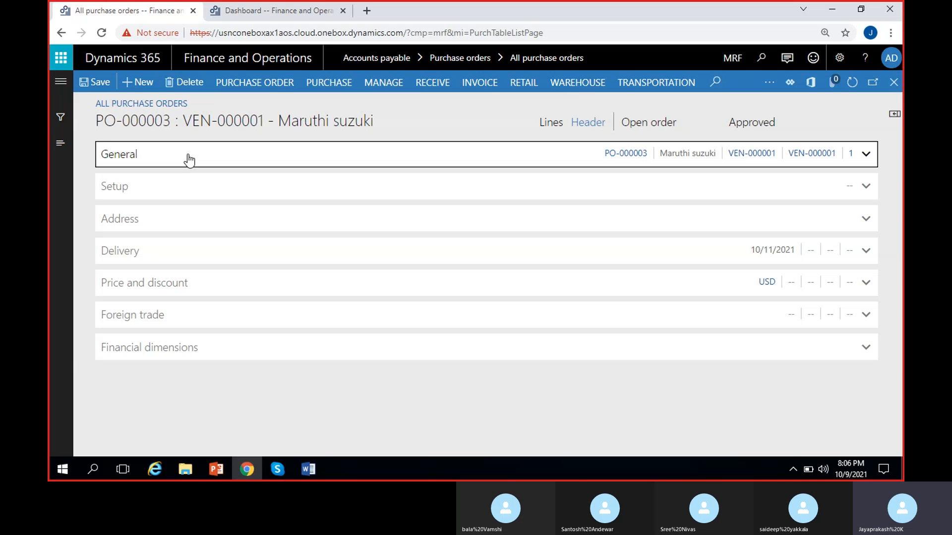
left_click(239, 264)
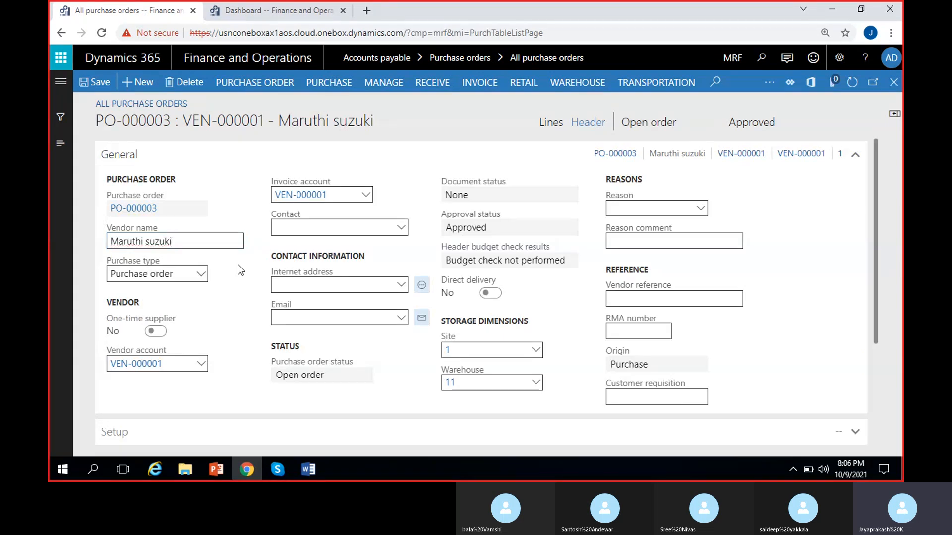
left_click_drag(197, 207, 52, 224)
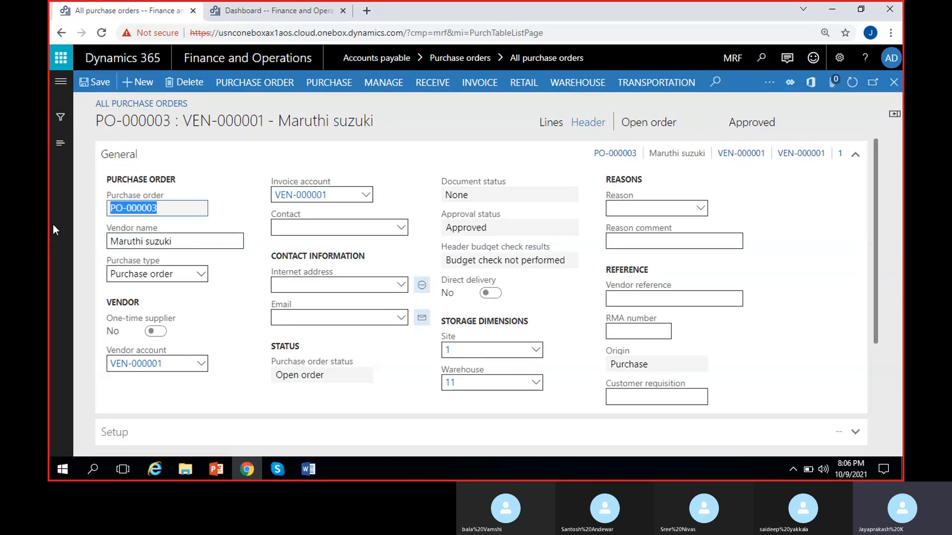
left_click(207, 264)
left_click(201, 275)
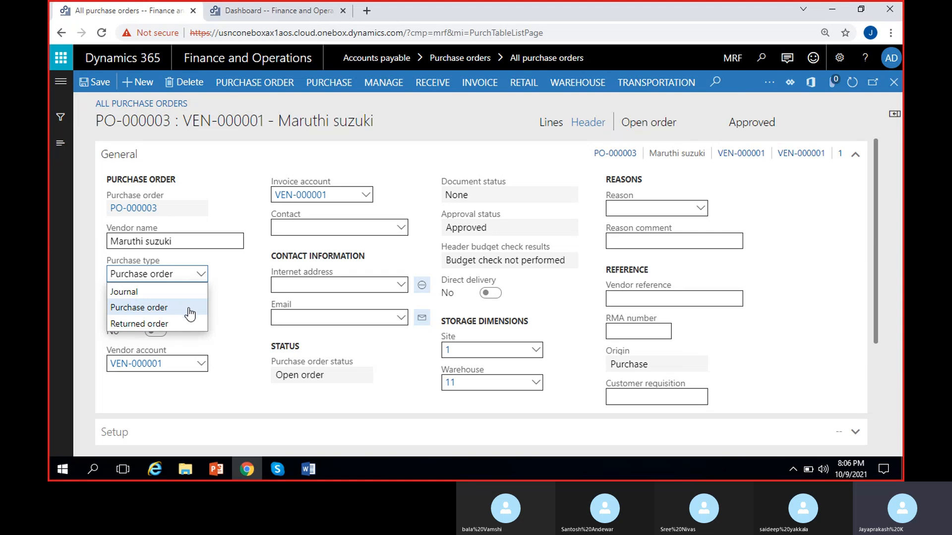
left_click(239, 296)
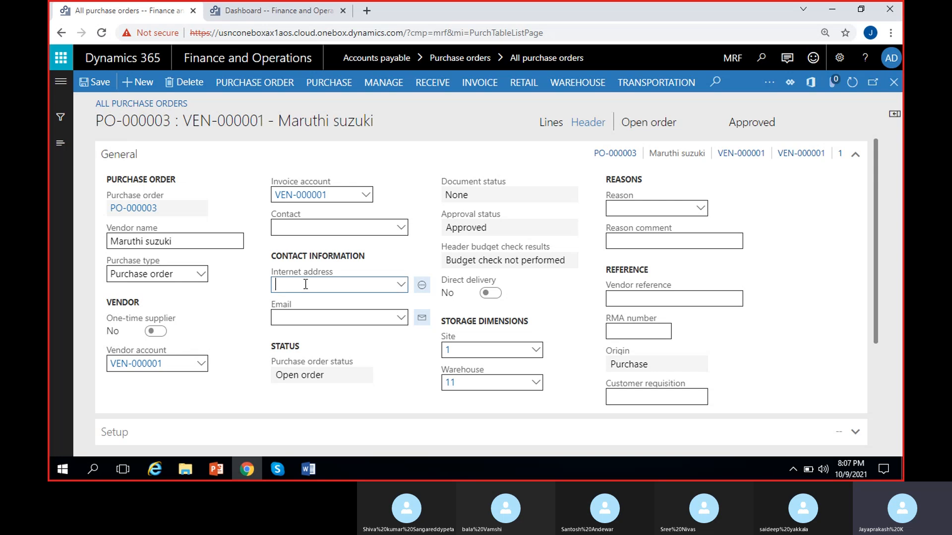
- Check the internet address and email options in the contact information, and examine the purchase order status
left_click(400, 285)
left_click(401, 287)
left_click(400, 285)
left_click(401, 286)
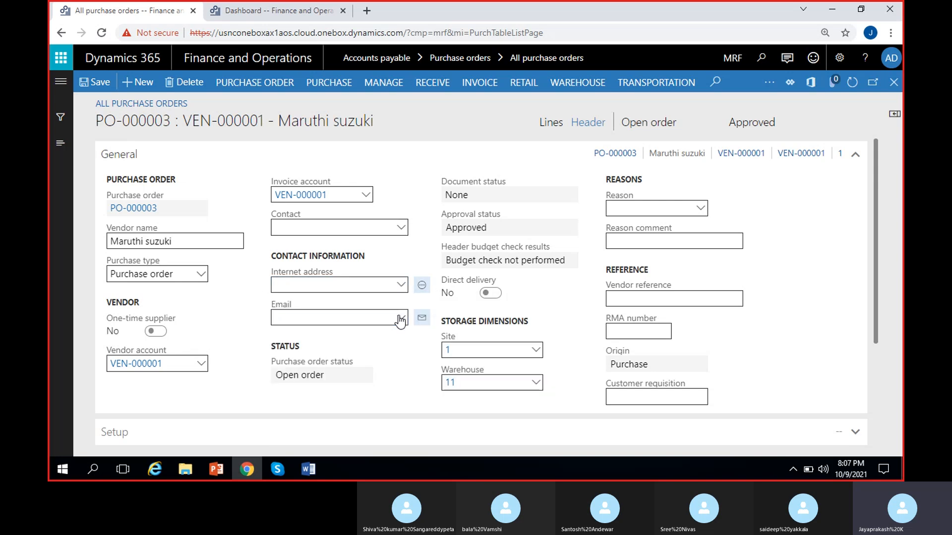
left_click(400, 318)
left_click(279, 335)
left_click(279, 375)
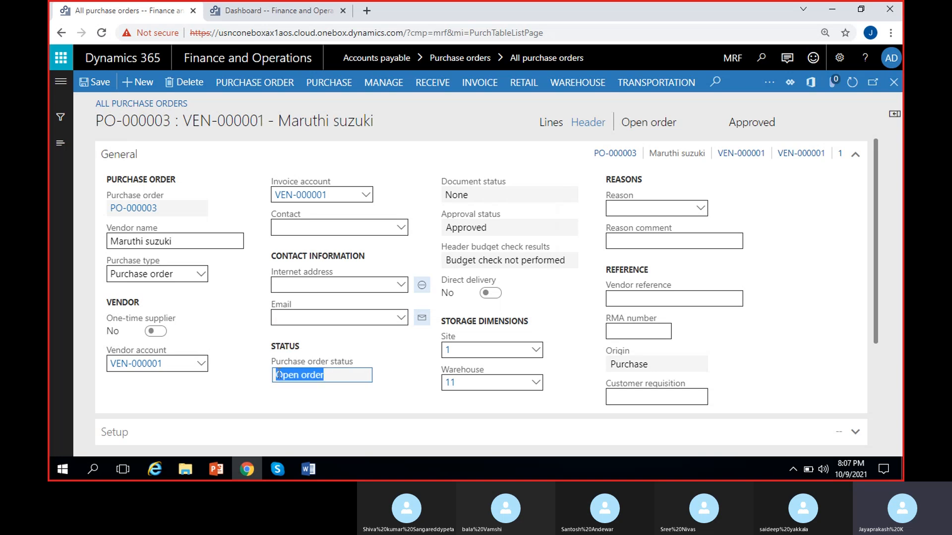
left_click(339, 381)
left_click(339, 375)
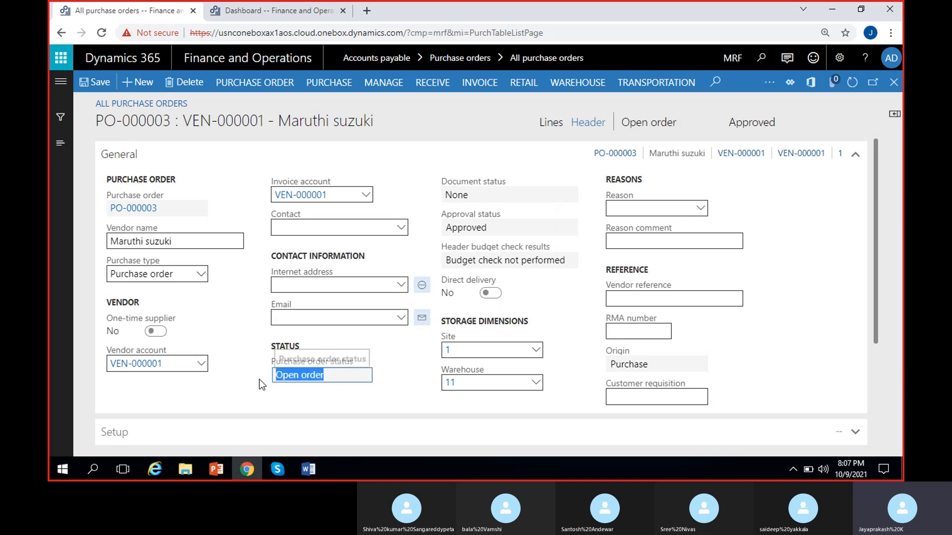
- Examine the order status in the header and the document status in the General section
left_click(680, 126)
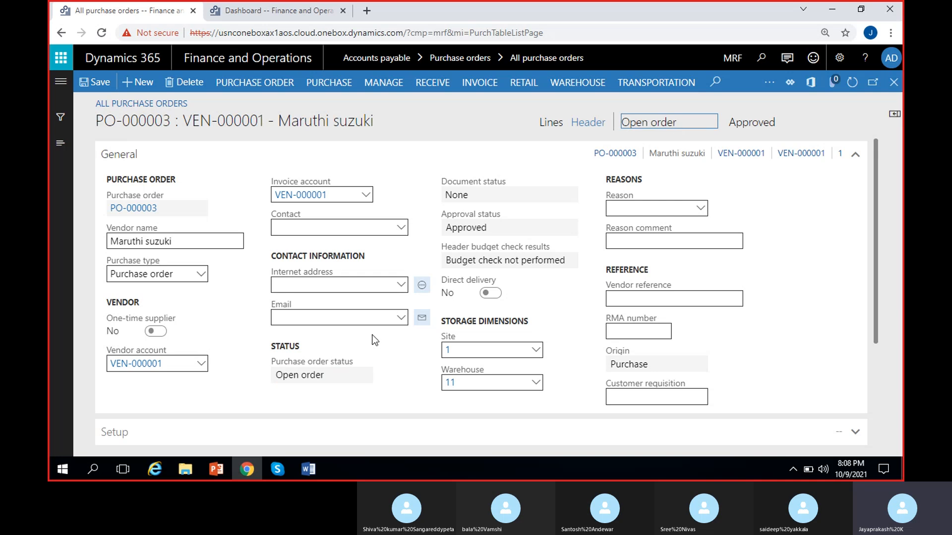
left_click(471, 195)
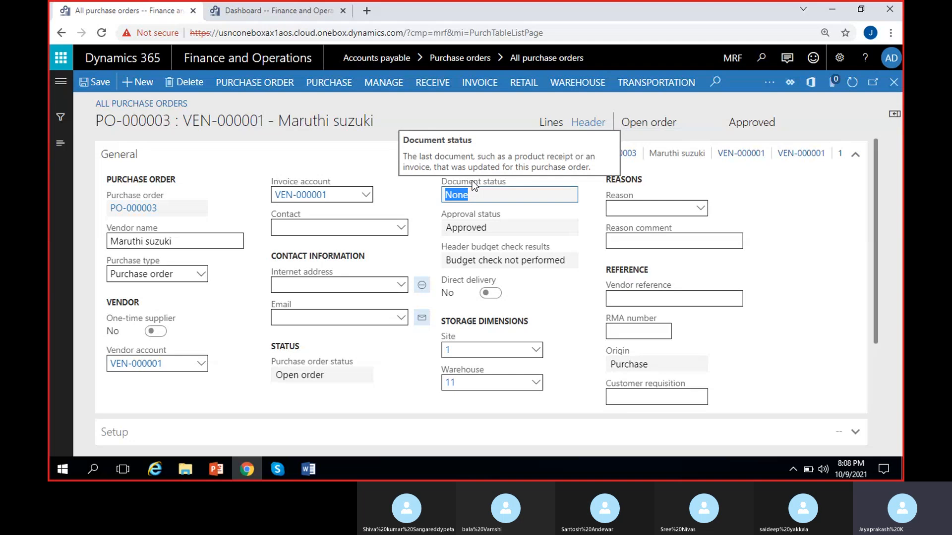
left_click(419, 197)
left_click_drag(472, 193, 422, 193)
left_click(421, 192)
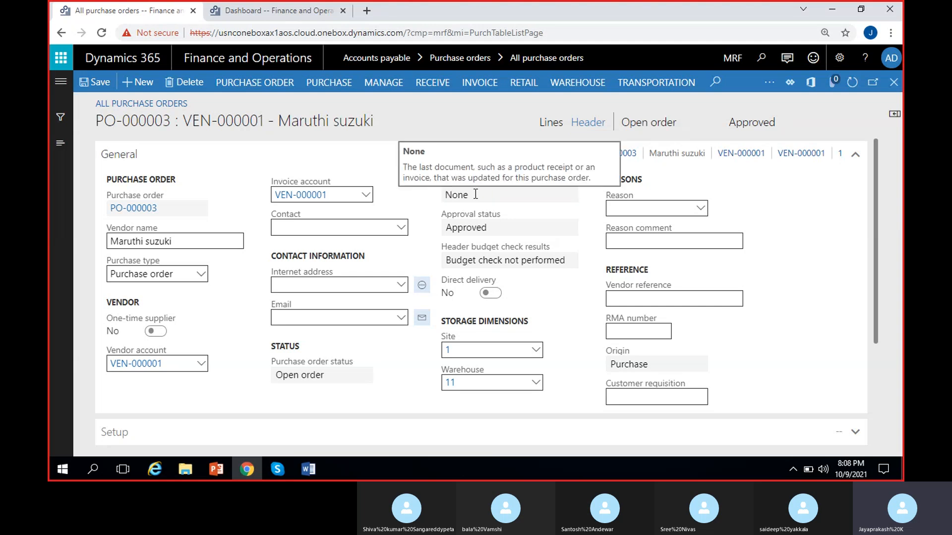
left_click_drag(473, 195, 427, 190)
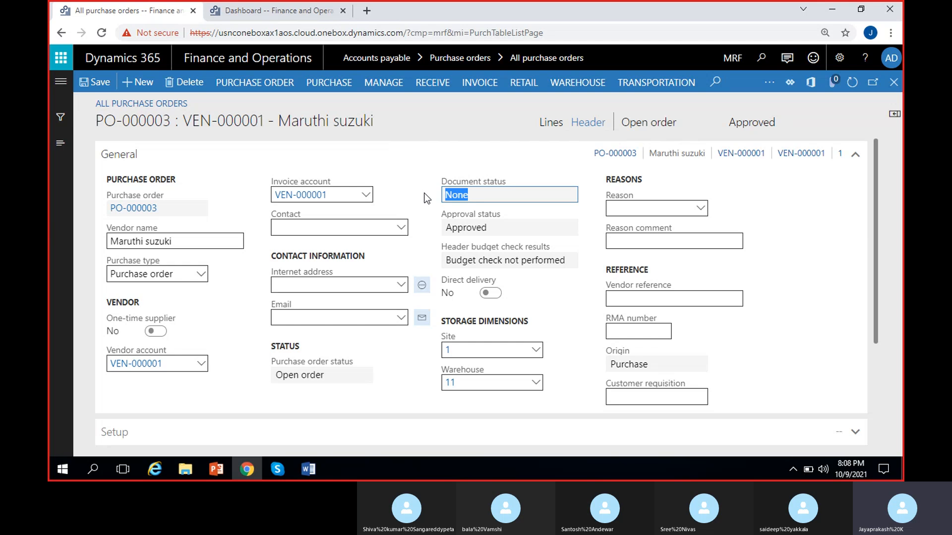
left_click(424, 196)
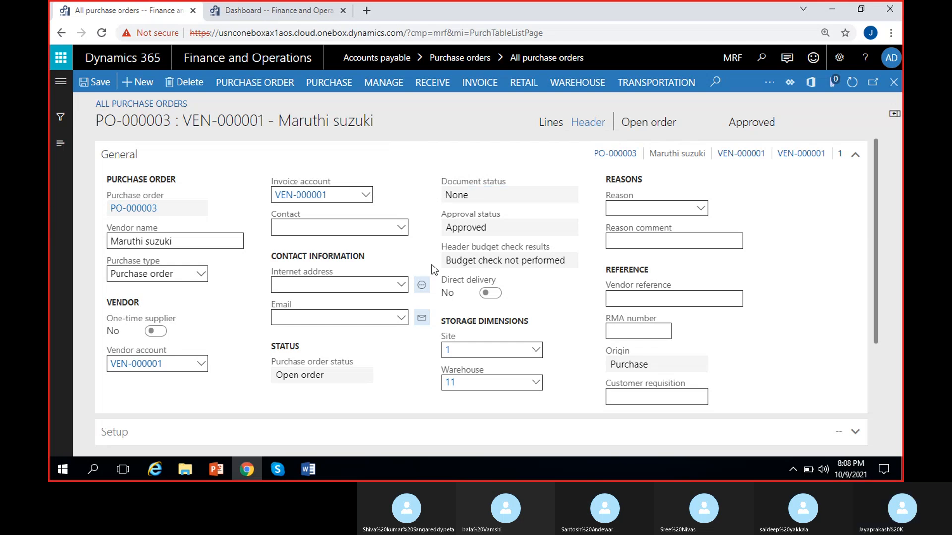
- Examine the purchase order's approval status and the header budget check results
left_click_drag(502, 226, 430, 224)
left_click(431, 224)
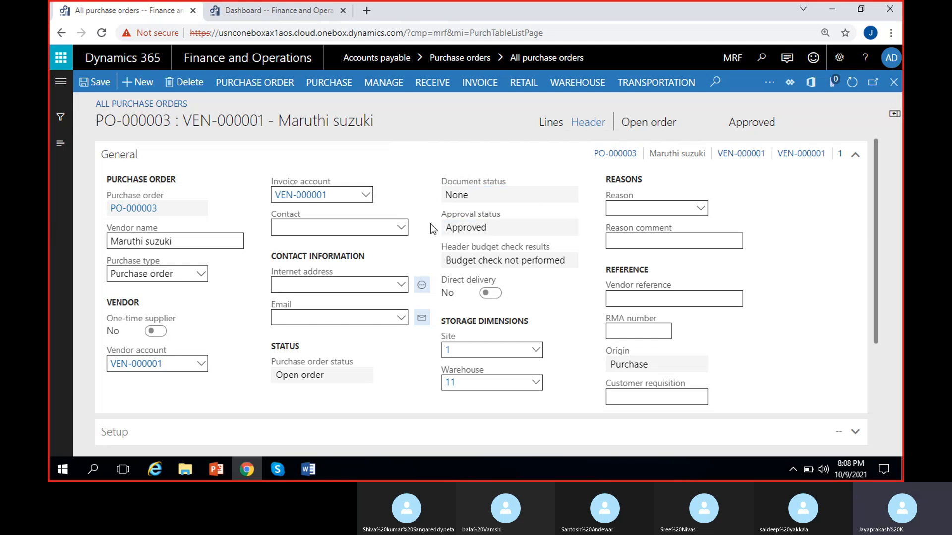
left_click_drag(774, 124, 742, 123)
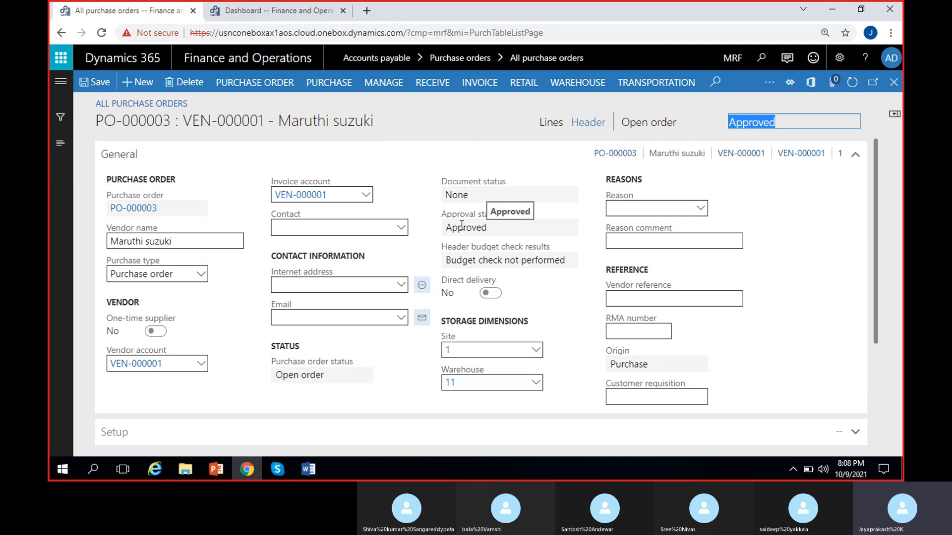
double_click(480, 261)
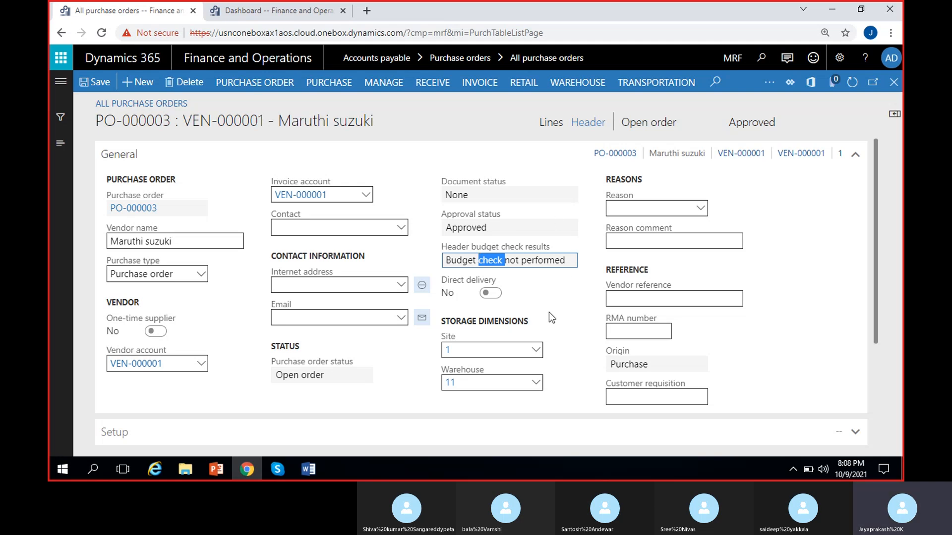
left_click(493, 315)
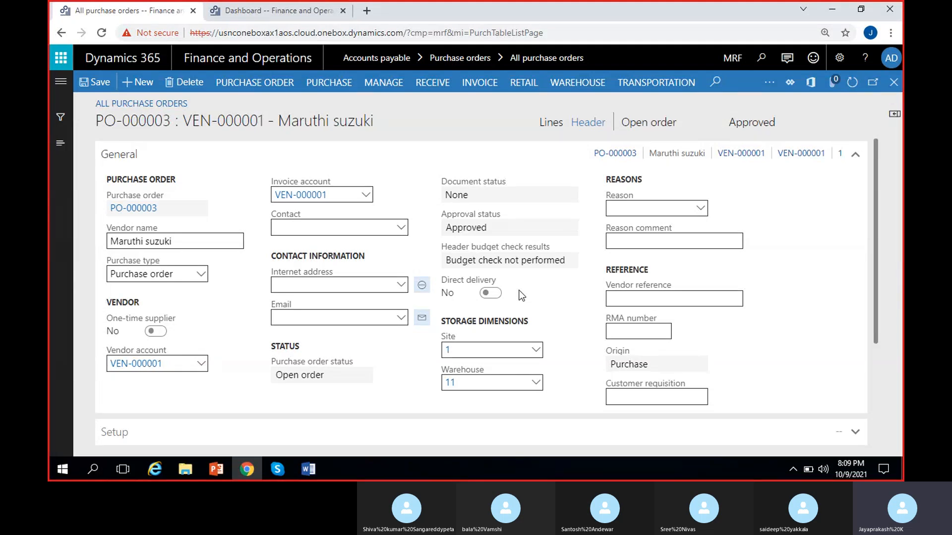
- Look through the list of available companies, leaving MRF as the current one
left_click(724, 60)
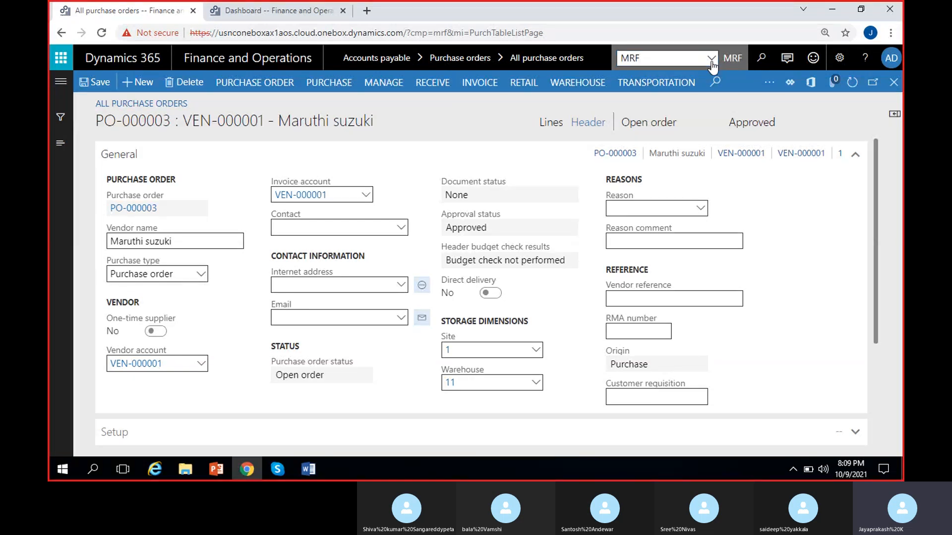
left_click(712, 59)
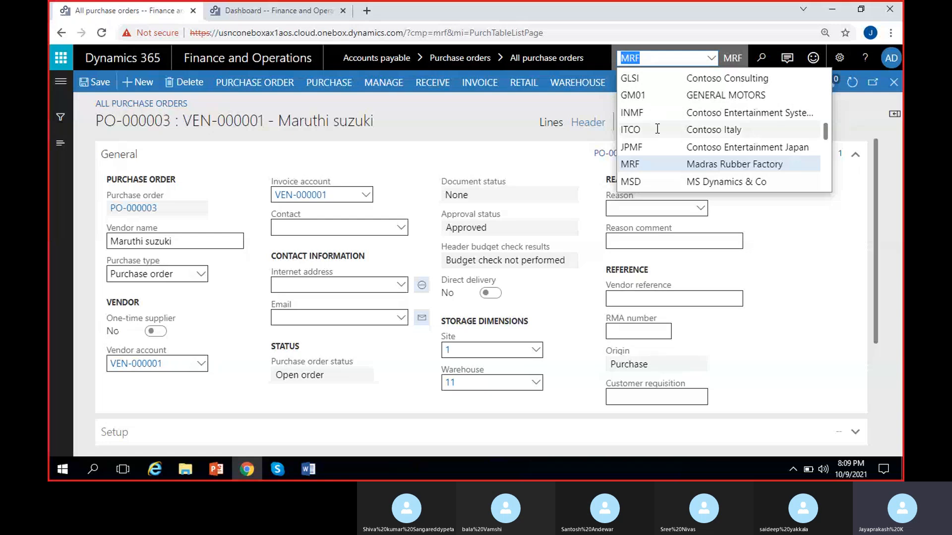
left_click(517, 168)
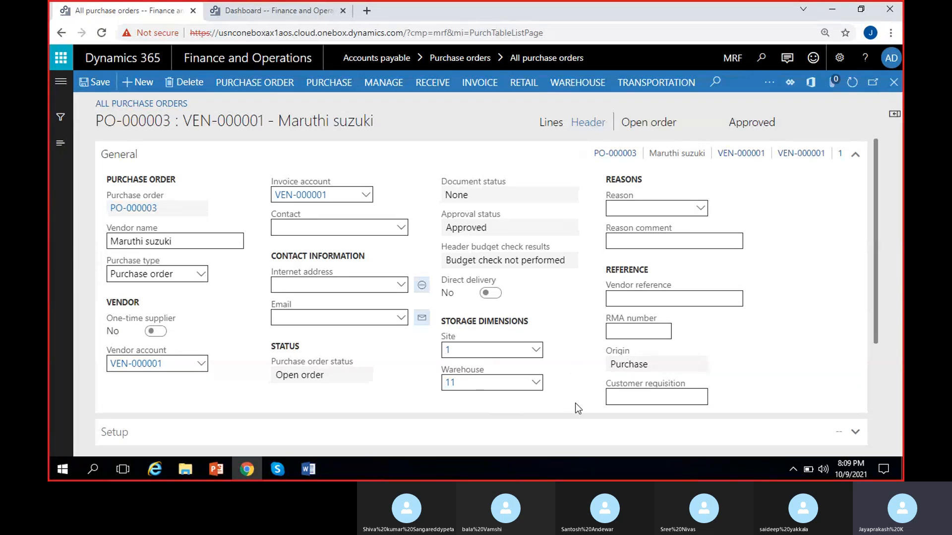
- Check the reason codes available for the purchase order without choosing one
left_click(637, 209)
left_click(701, 208)
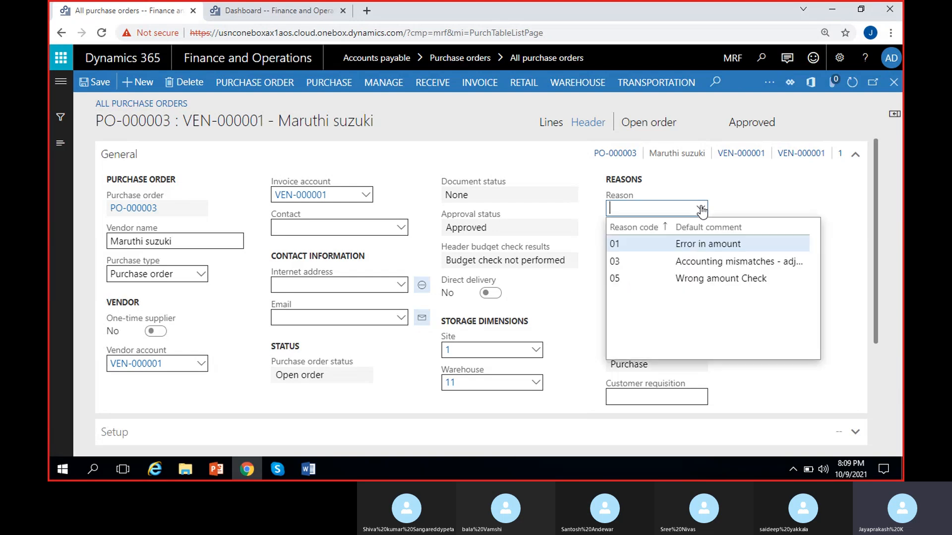
left_click(761, 195)
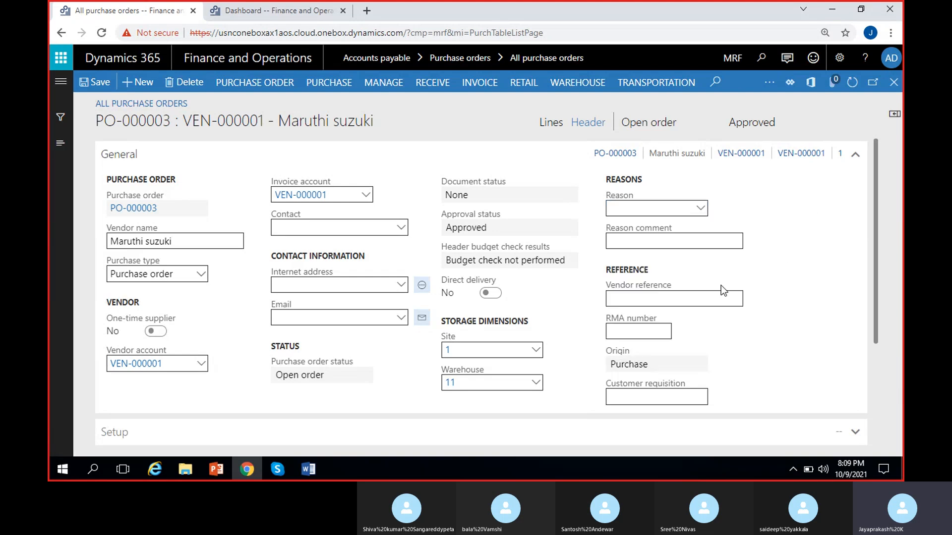
- Examine the vendor reference and RMA number fields in the Reference group
left_click(686, 299)
left_click(573, 318)
left_click(630, 330)
left_click(567, 318)
left_click(658, 333)
left_click(723, 332)
mouse_move(662, 333)
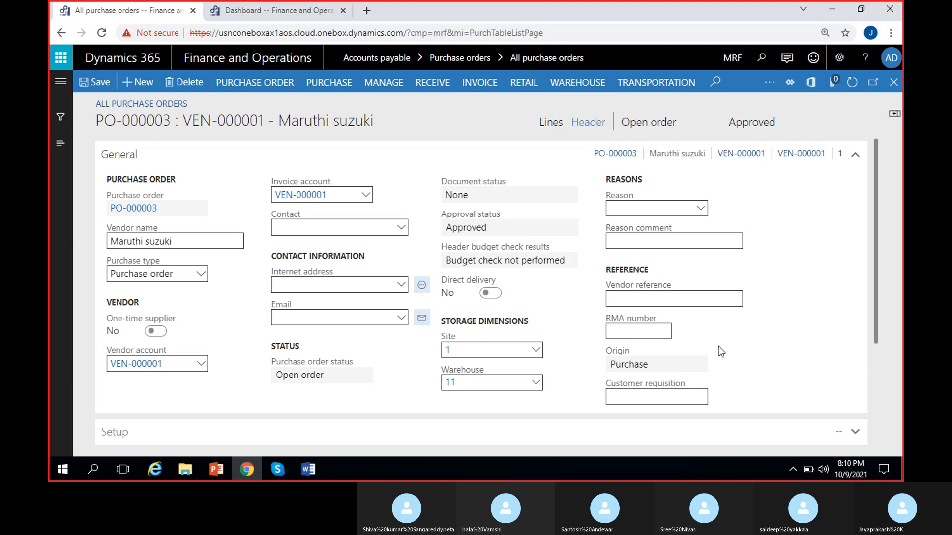
- Examine the customer requisition field at the end of the Reference group
scroll(727, 337, "down", 1)
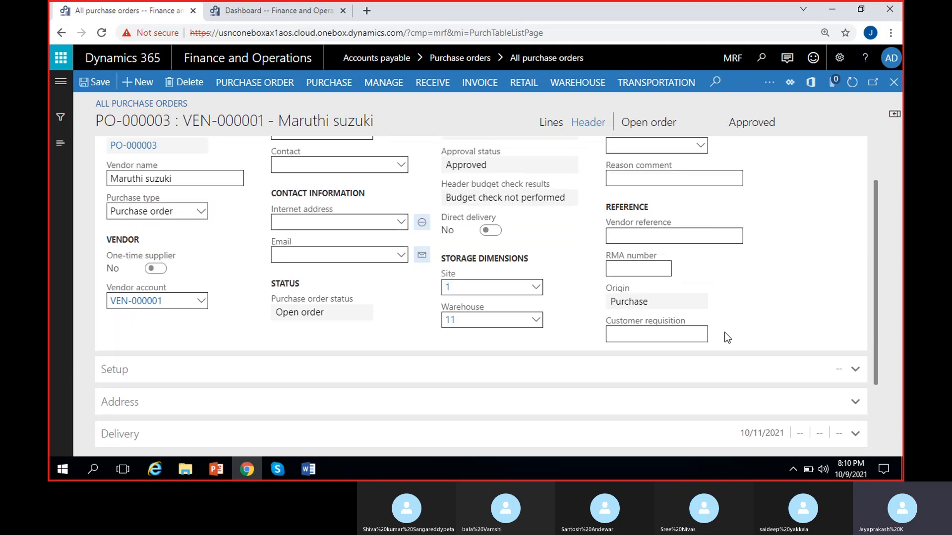
left_click(672, 332)
left_click(735, 321)
left_click(636, 336)
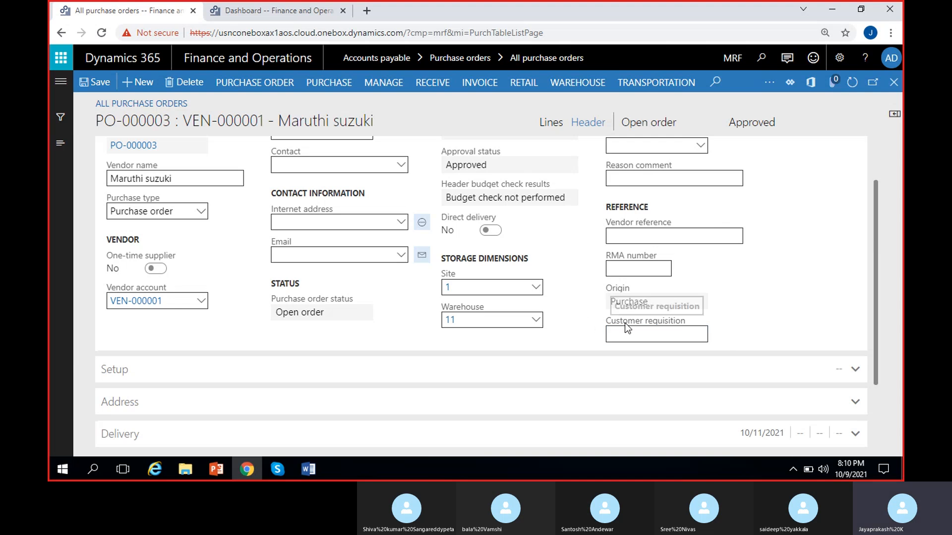
scroll(262, 386, "up", 2)
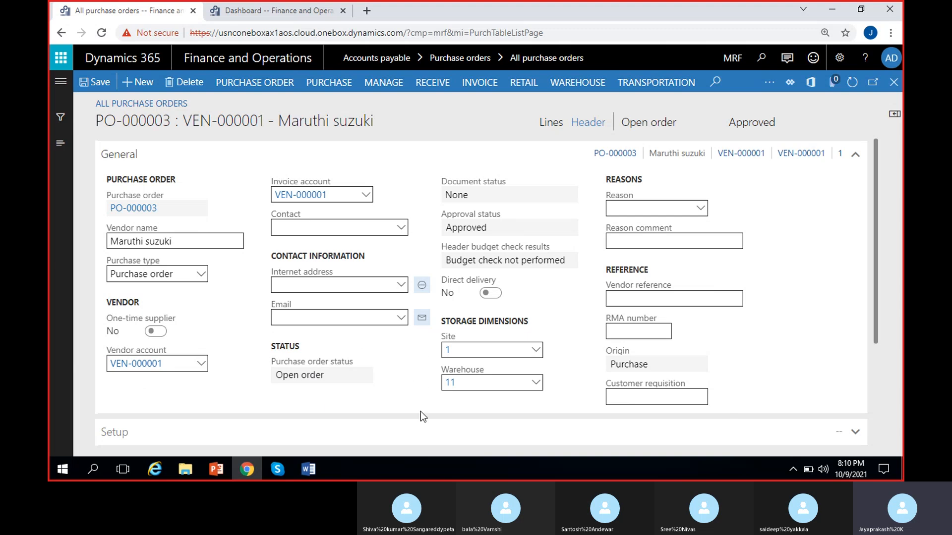
- Collapse the General section, expand Setup and examine the sales tax group and tax exempt number fields
left_click(203, 163)
left_click(201, 189)
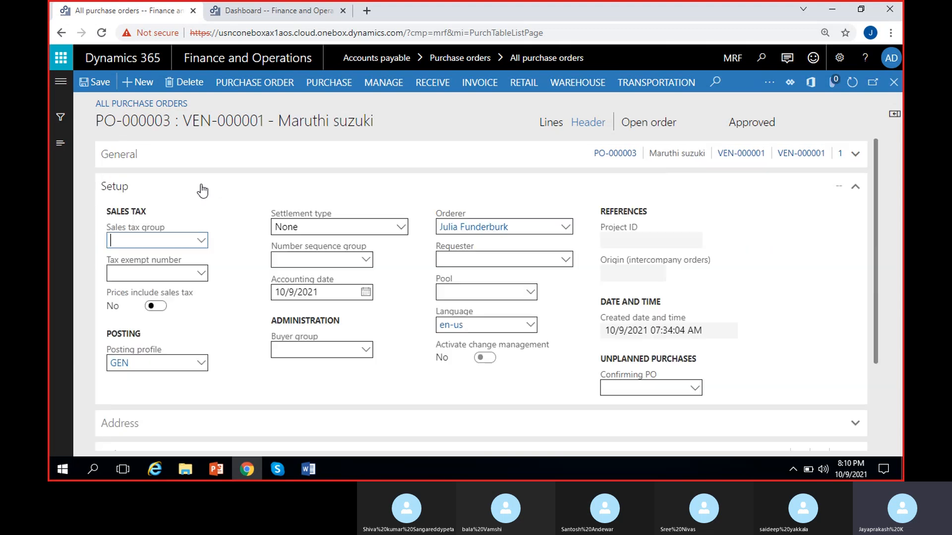
left_click(233, 257)
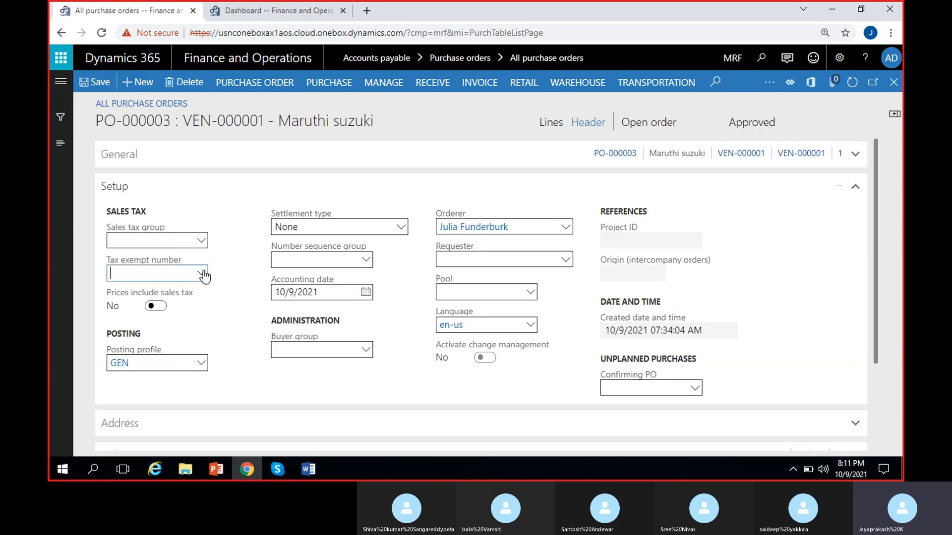
left_click(202, 273)
left_click(249, 266)
- Check the available posting profiles in the Setup section, leaving GEN selected
left_click(201, 364)
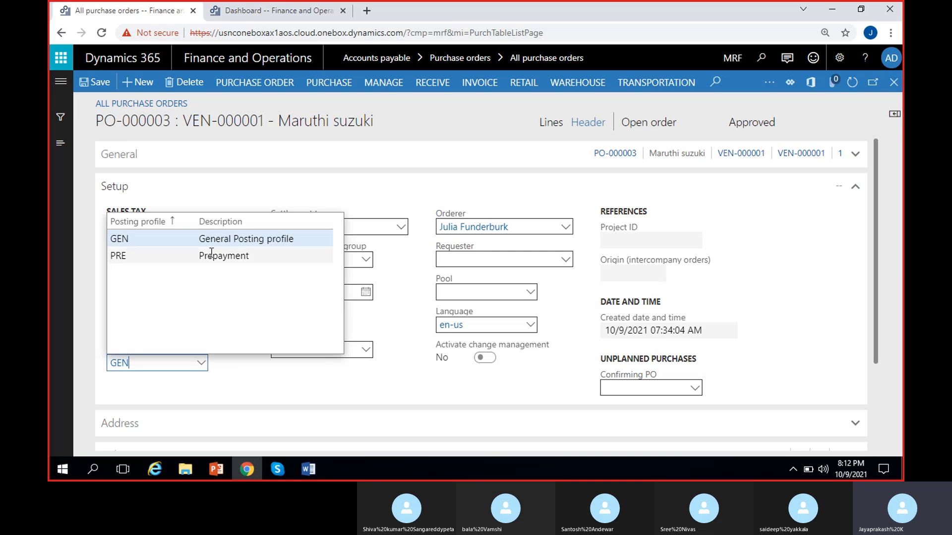
left_click(228, 361)
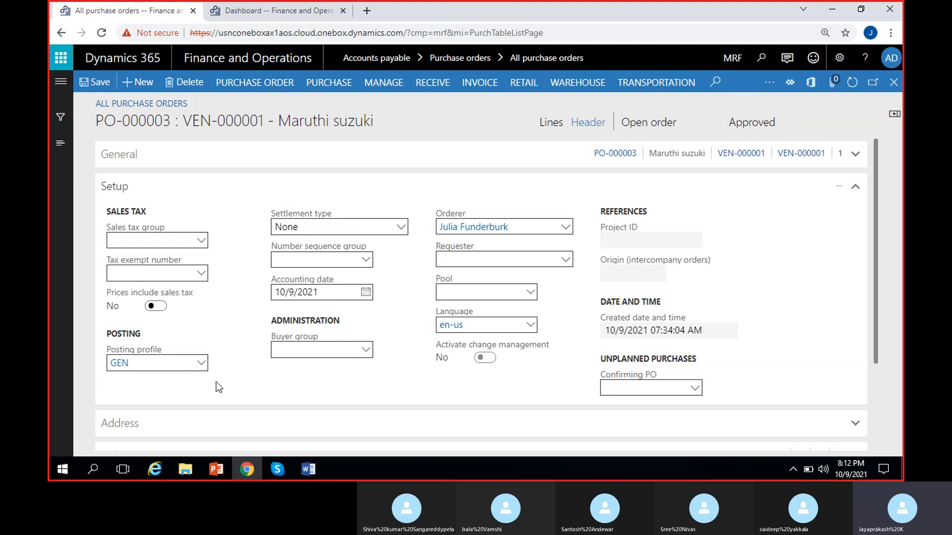
left_click(203, 365)
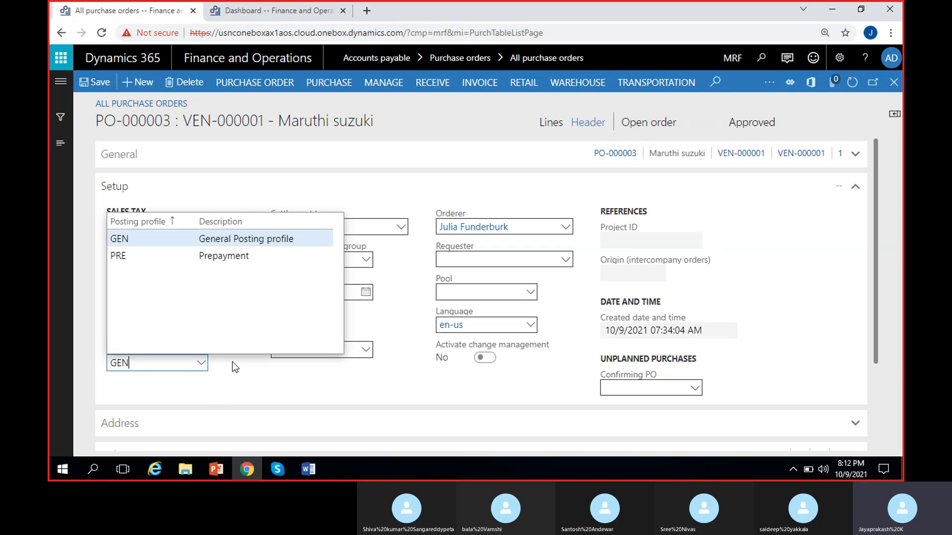
left_click(153, 352)
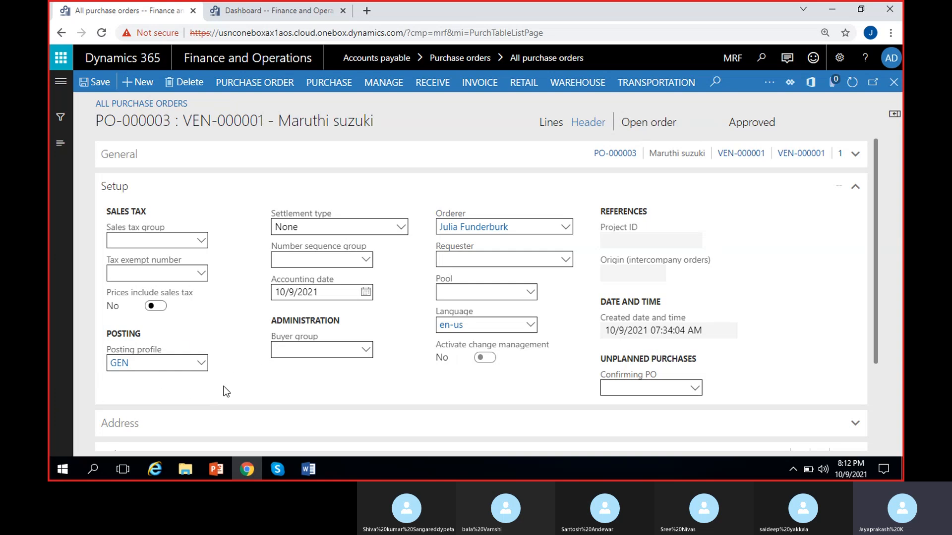
- Check the available settlement types and number sequence groups without changing either field
left_click(401, 227)
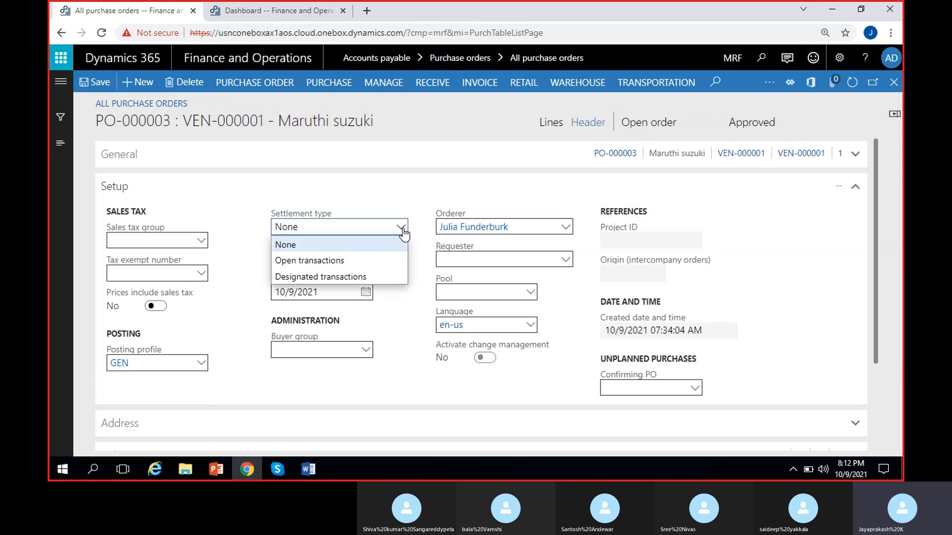
left_click(251, 251)
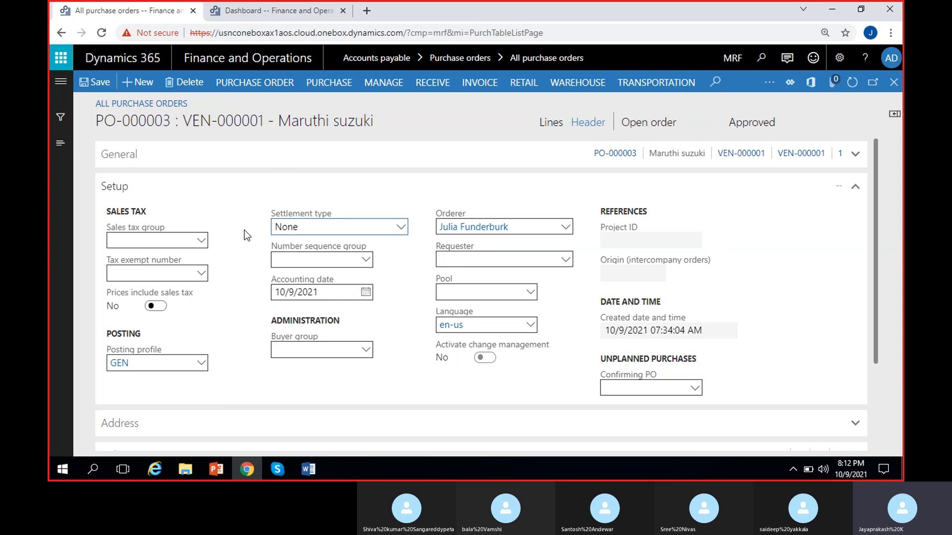
left_click(366, 260)
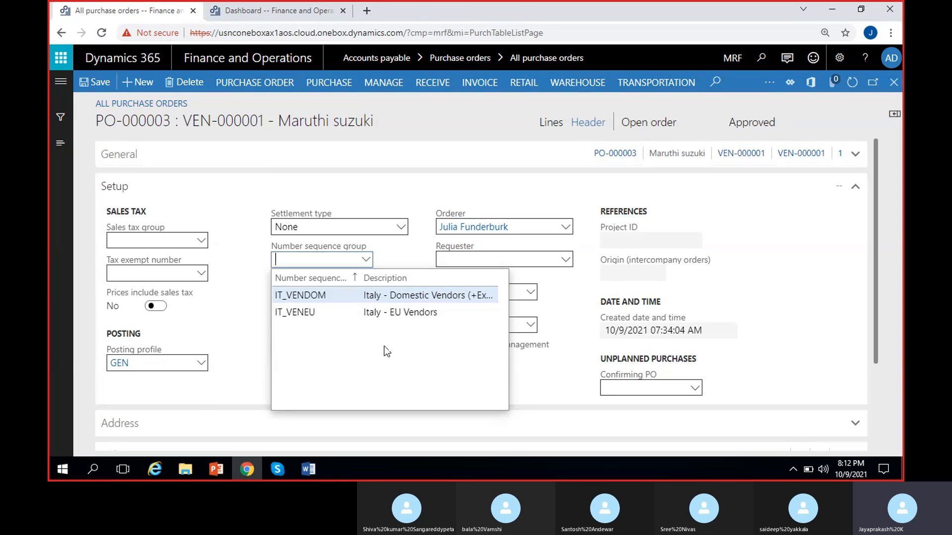
left_click(404, 262)
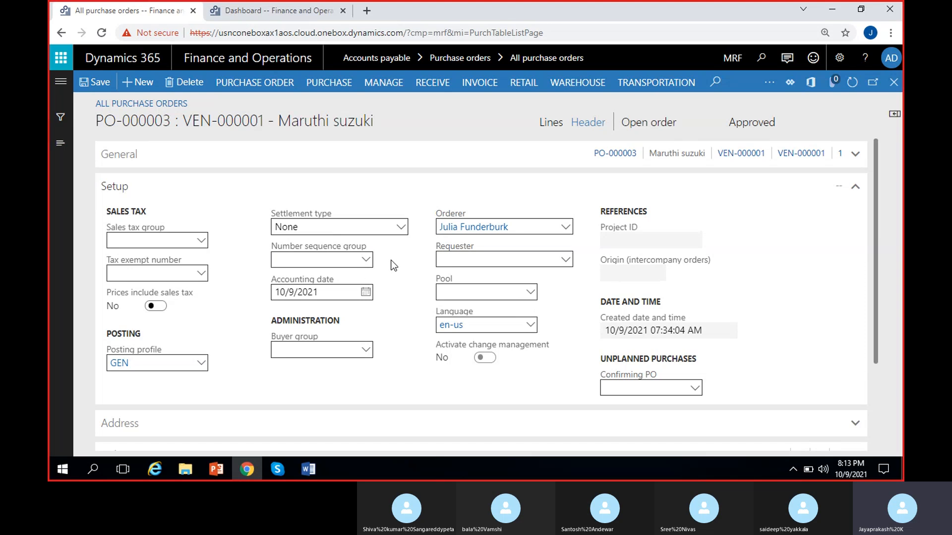
left_click(365, 260)
left_click(410, 257)
- Check the employee lists for the orderer and requester fields, and review the remaining Setup fields
left_click(567, 232)
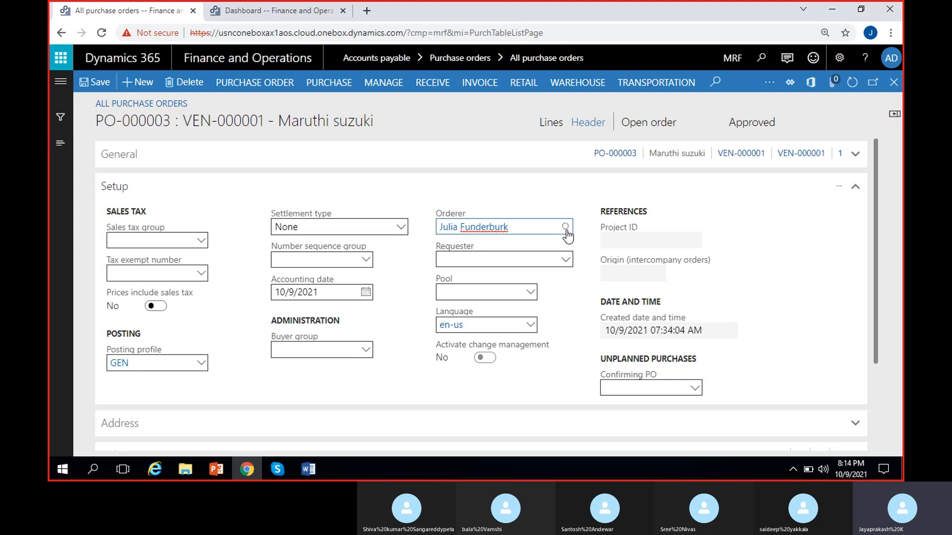
left_click(566, 228)
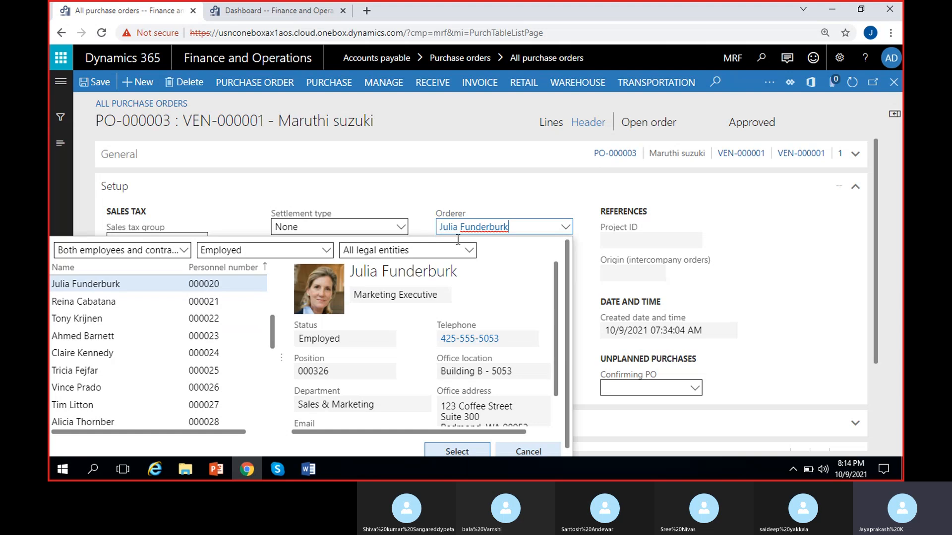
left_click(419, 223)
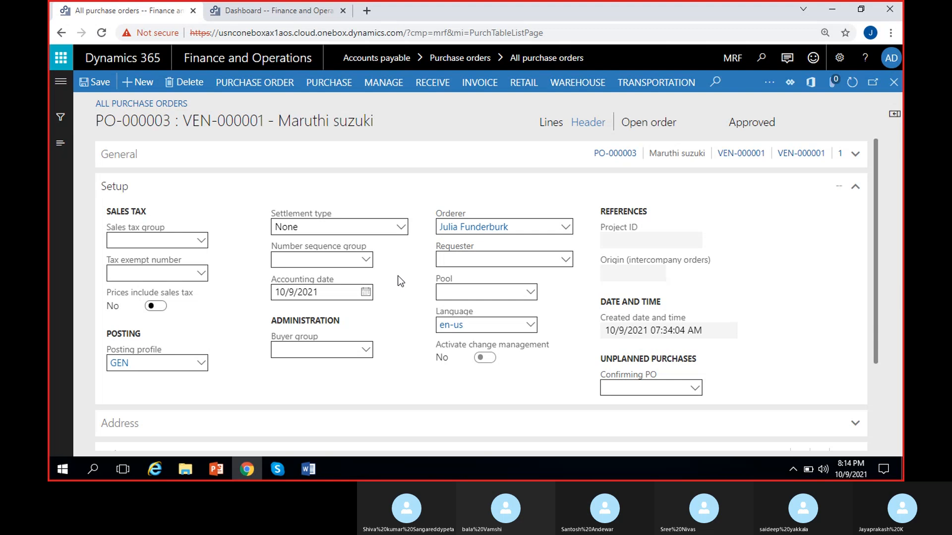
left_click(565, 261)
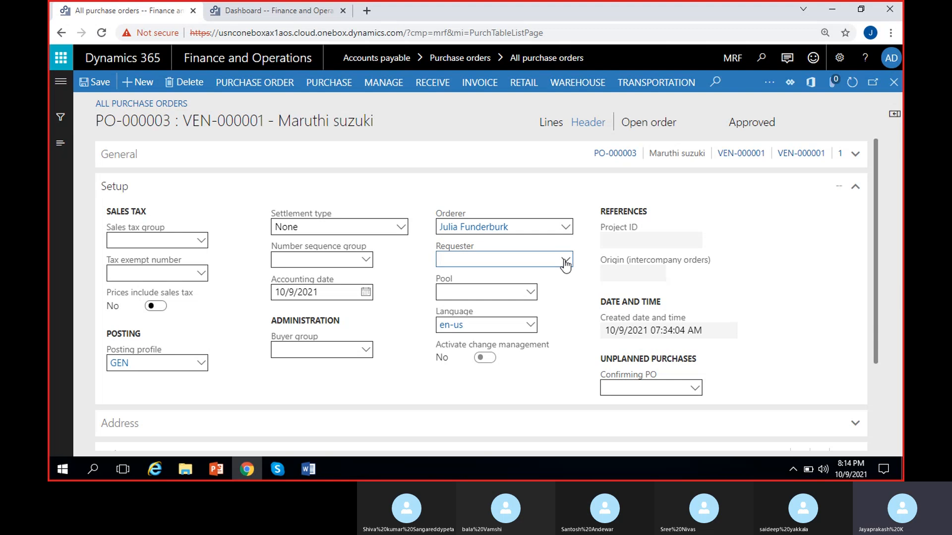
left_click(565, 262)
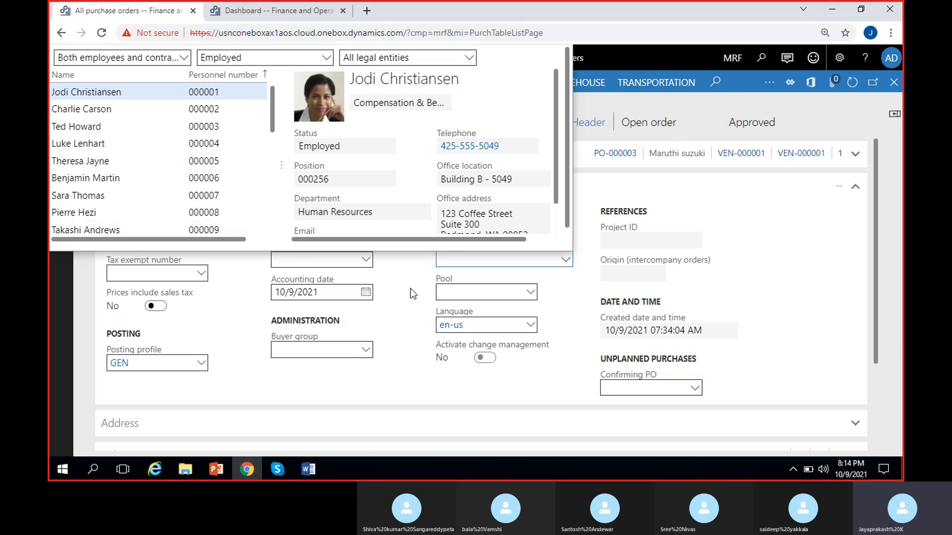
left_click(376, 264)
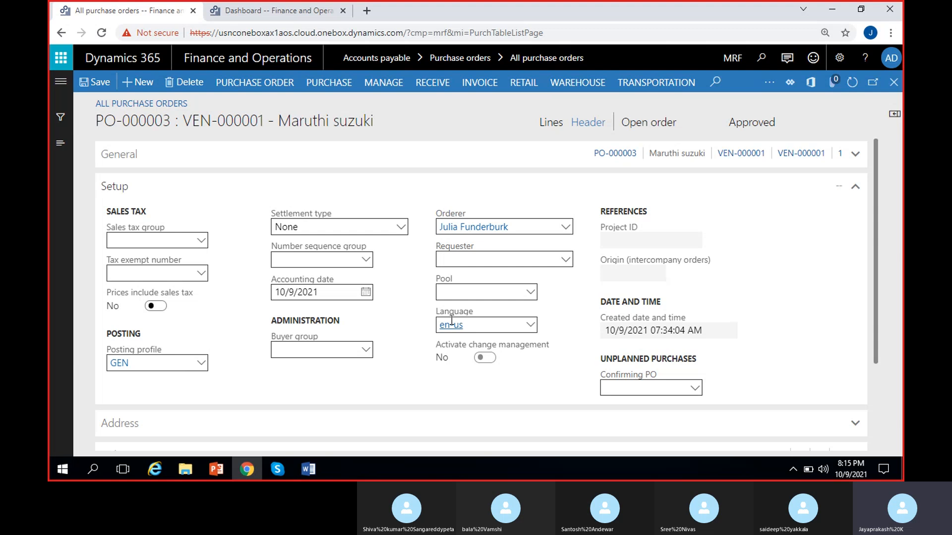
mouse_move(443, 346)
scroll(399, 329, "down", 3)
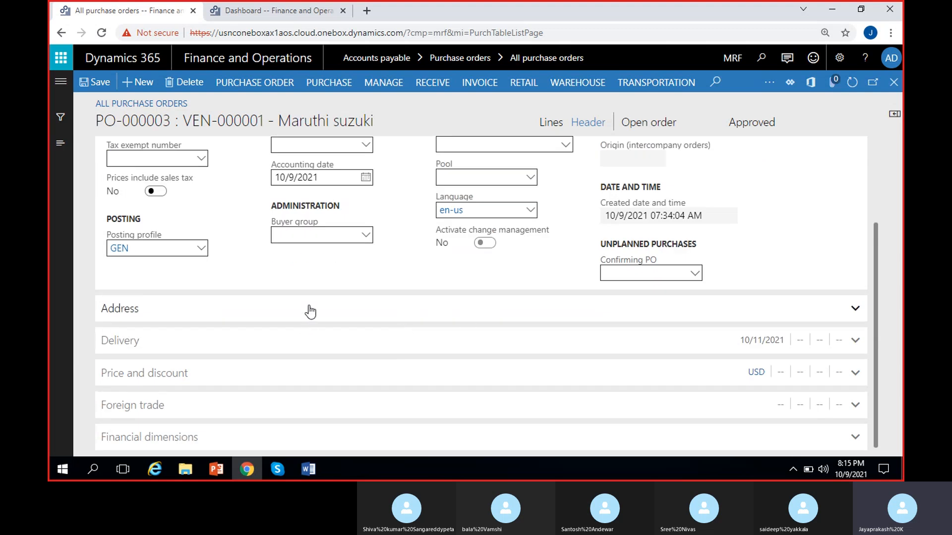
- Expand the Address section of the purchase order header and examine the delivery name and address
left_click(310, 311)
left_click(332, 317)
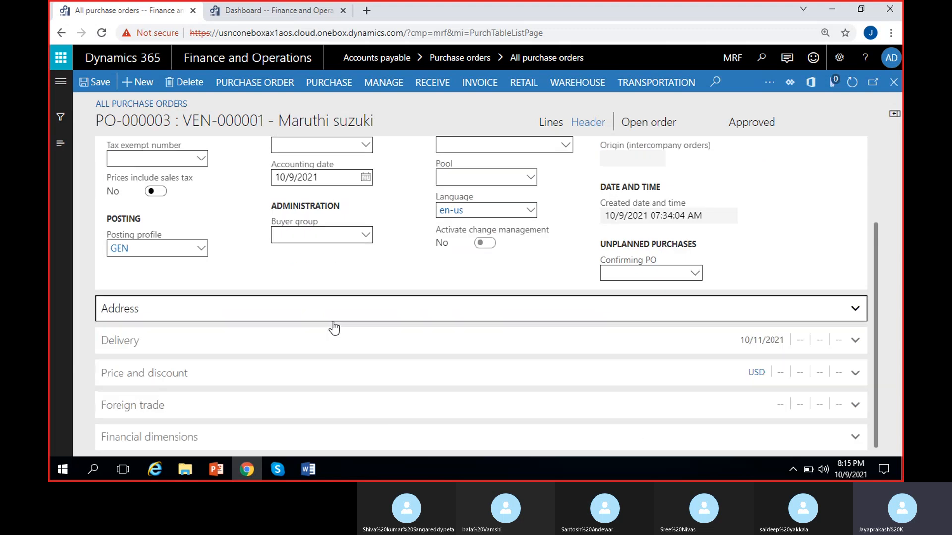
left_click(332, 318)
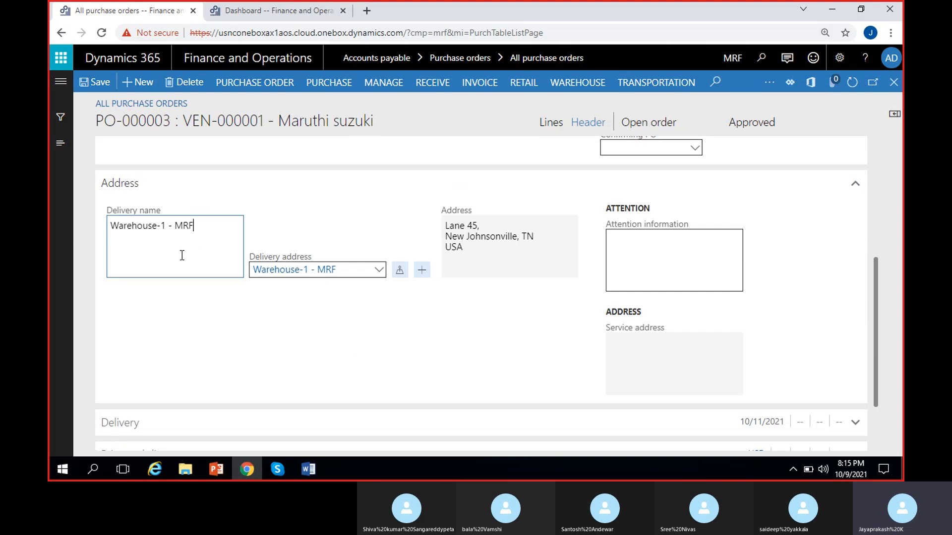
left_click(199, 293)
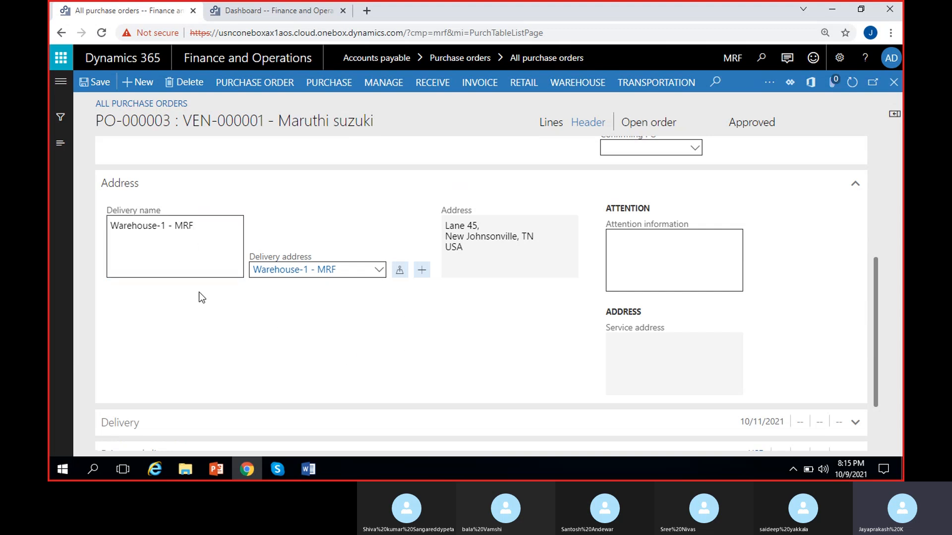
- Try Madras Rubber Factory as the delivery address and switch the field back to Warehouse-1 - MRF
left_click(379, 270)
left_click(379, 270)
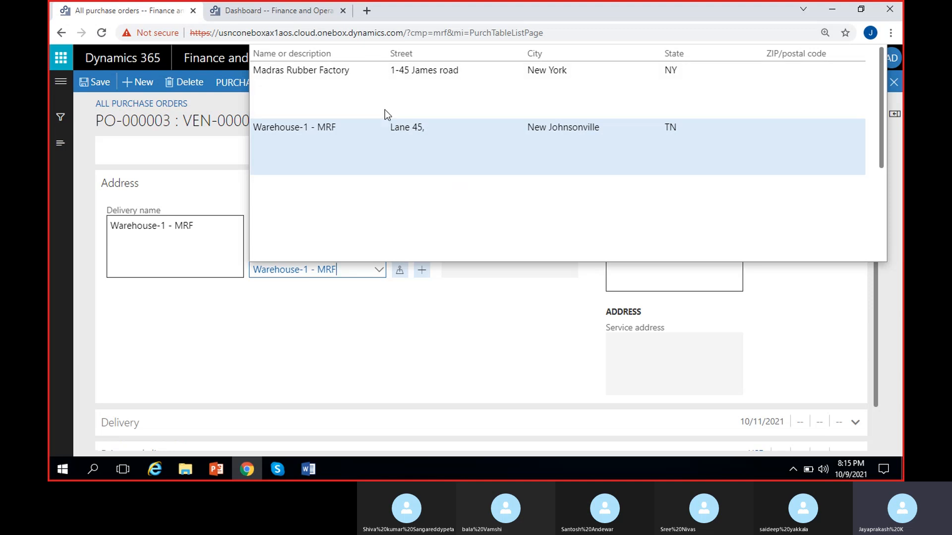
left_click(415, 86)
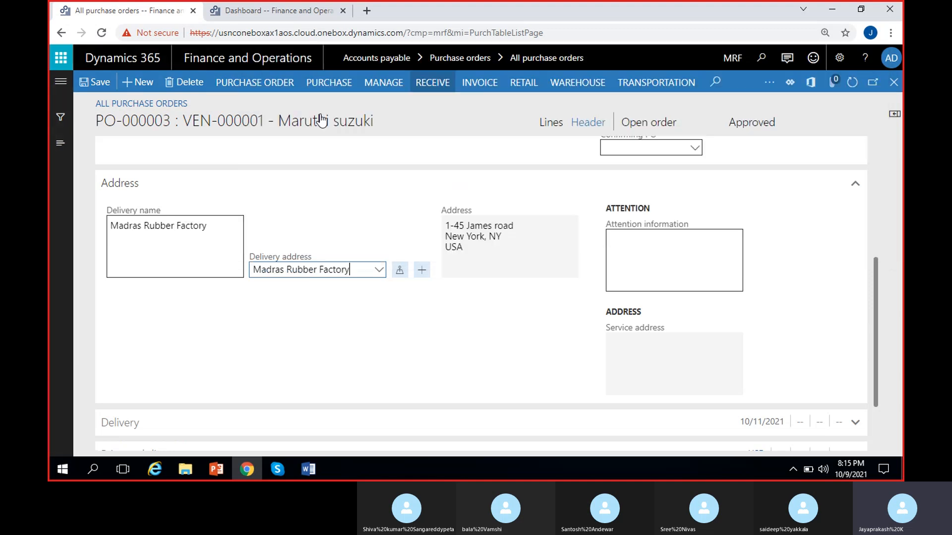
left_click(214, 312)
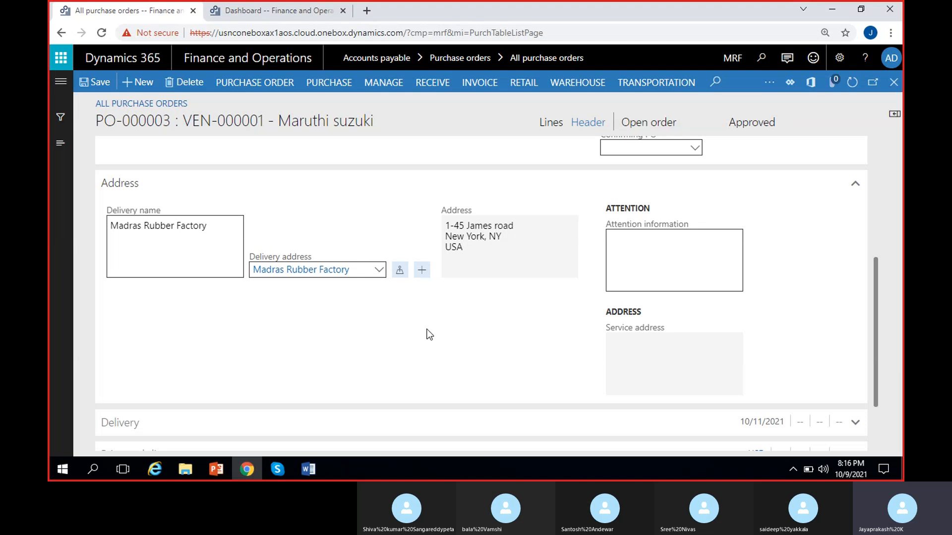
left_click(380, 270)
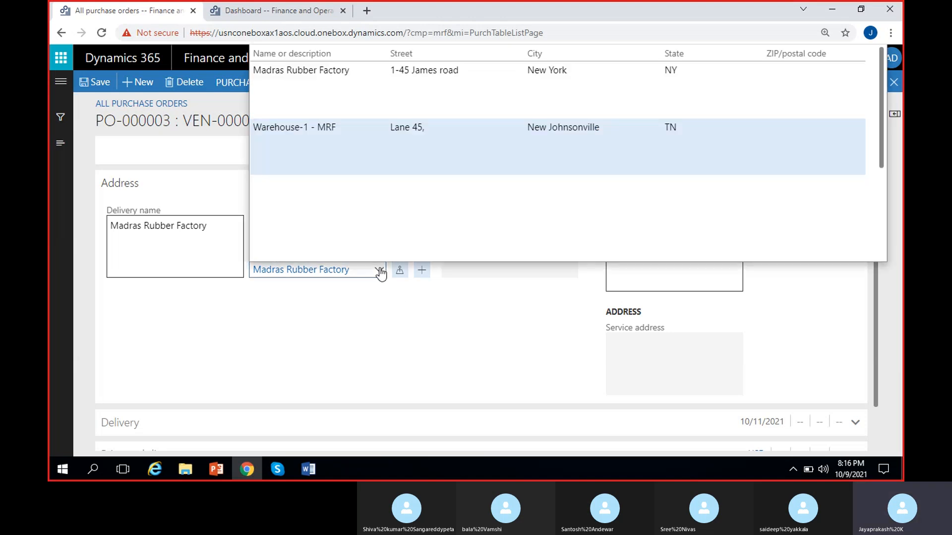
left_click(360, 133)
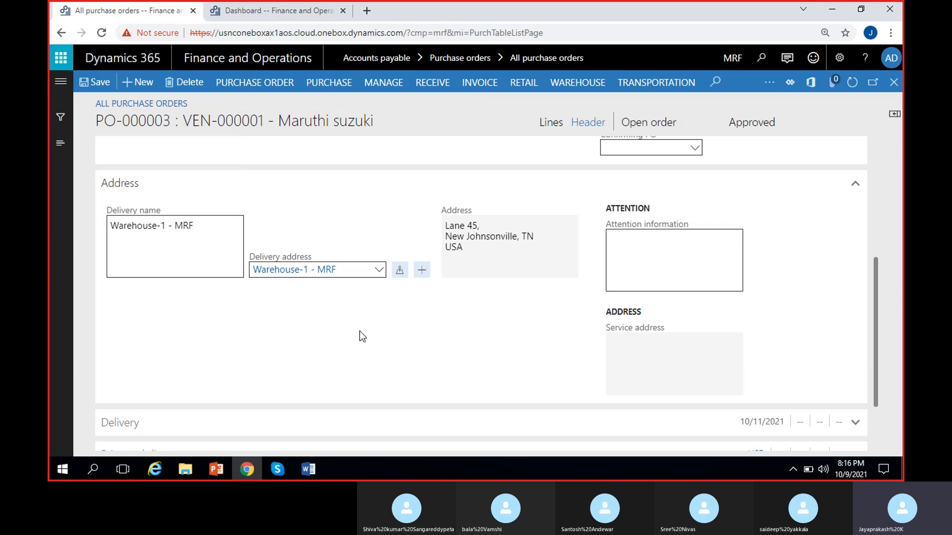
- Review the attention information field in the Address section and collapse the section
scroll(359, 331, "up", 1)
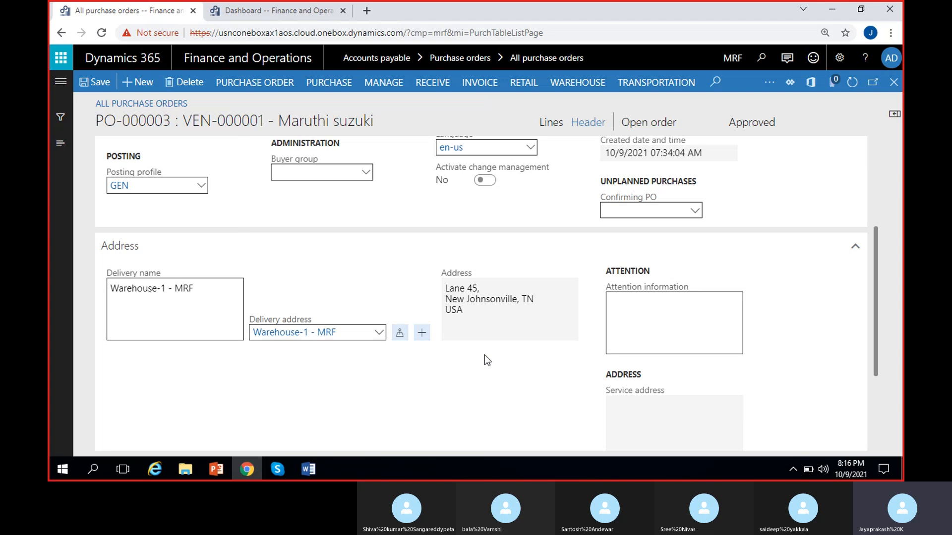
scroll(483, 355, "down", 1)
left_click(664, 251)
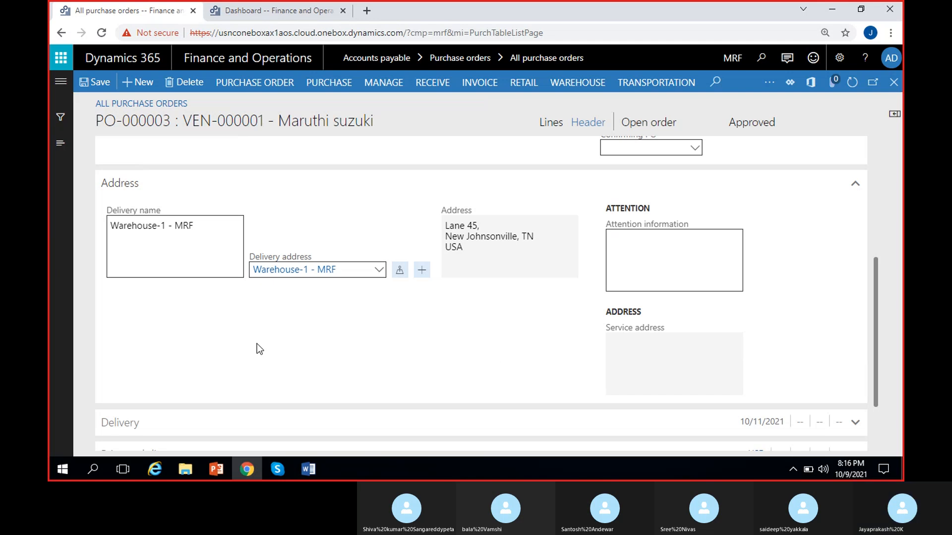
left_click(162, 191)
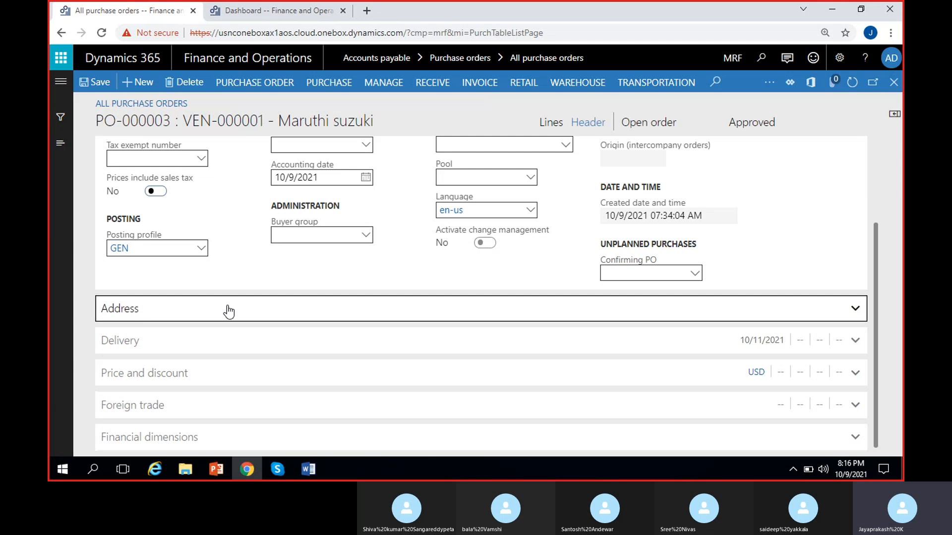
- Expand the Delivery section and collapse Setup to bring the delivery fields into focus
left_click(201, 342)
scroll(266, 308, "up", 2)
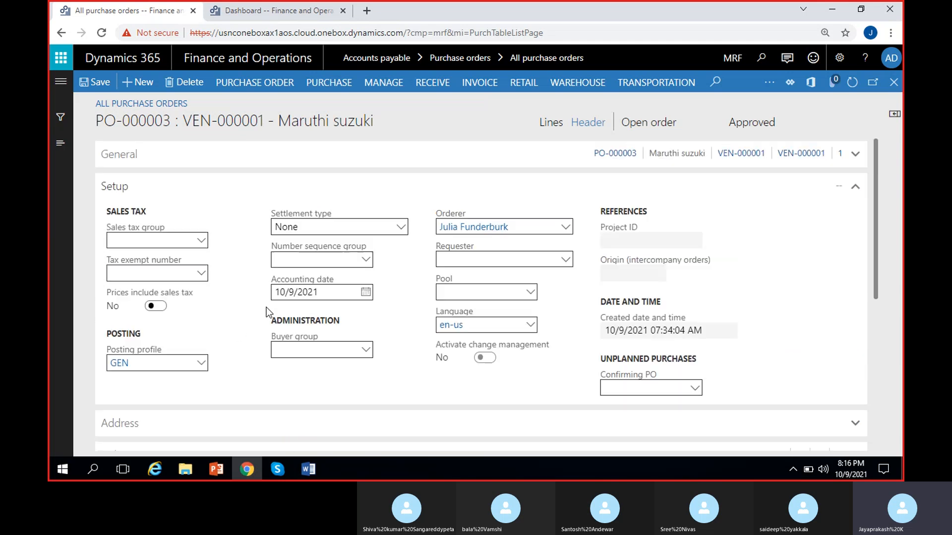
left_click(170, 181)
scroll(226, 266, "down", 1)
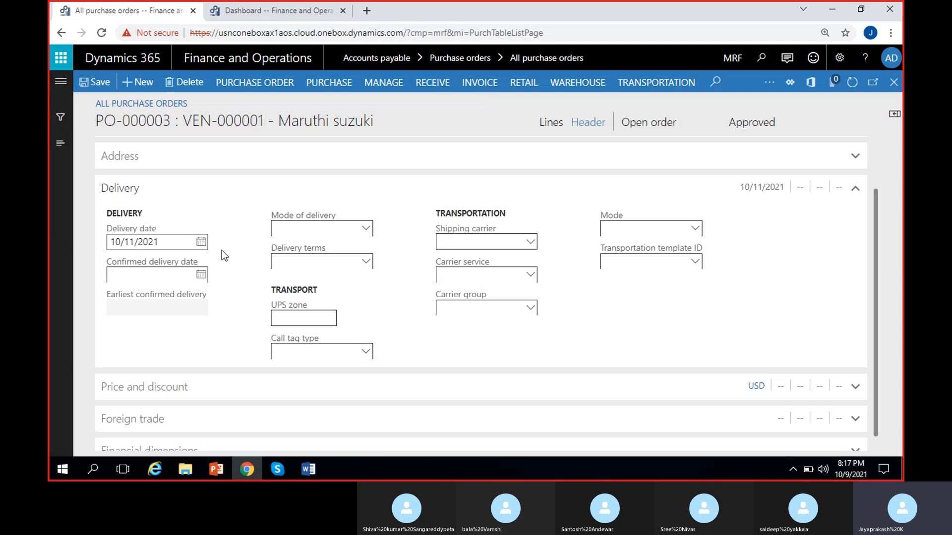
- Check the confirmed delivery date calendar and the available modes of delivery and delivery terms
left_click(202, 275)
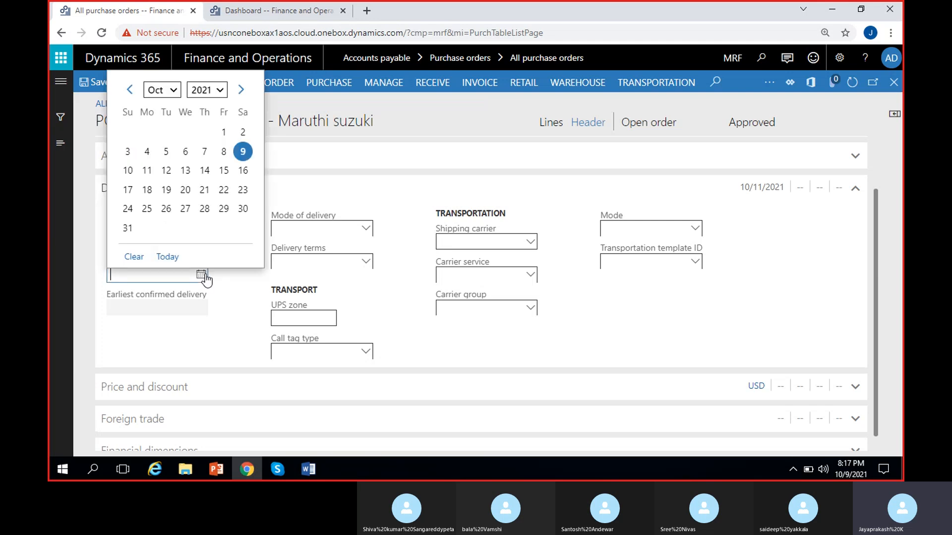
left_click(235, 282)
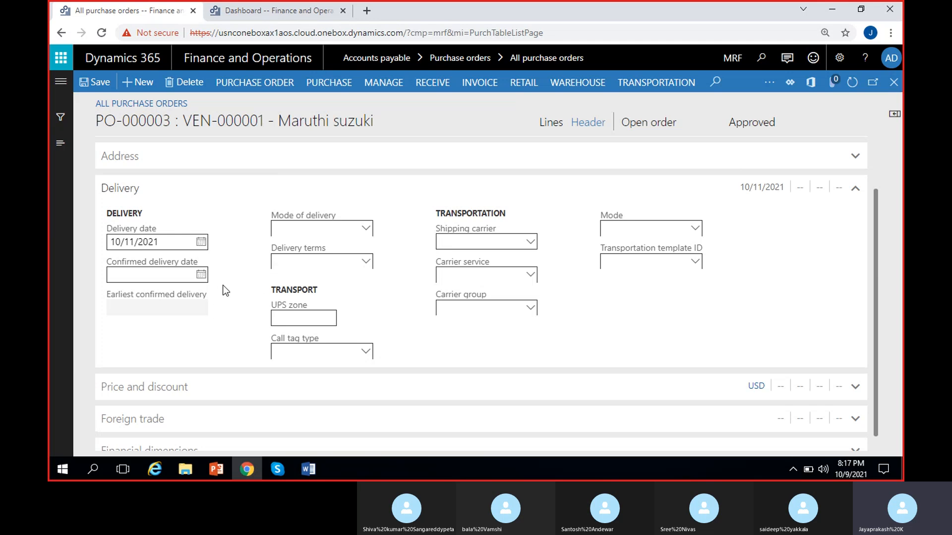
left_click(368, 229)
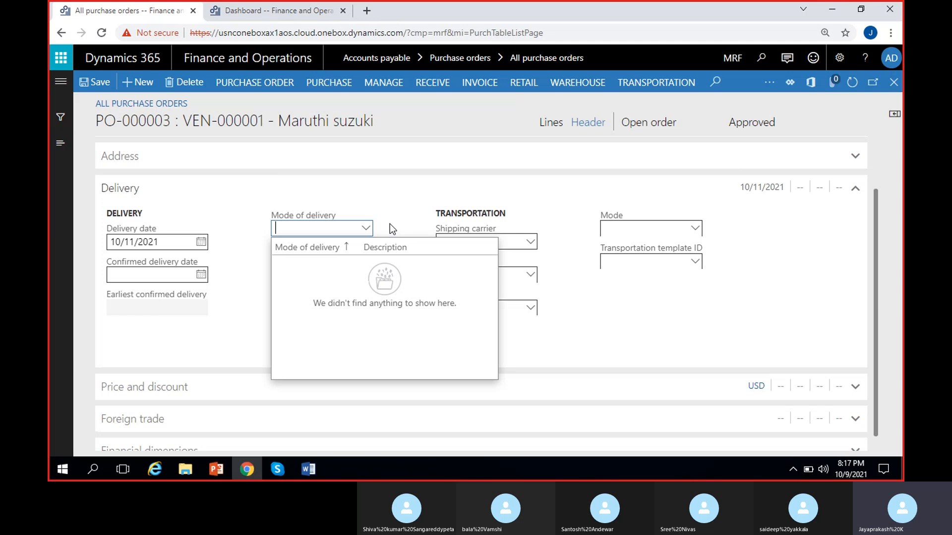
left_click(389, 225)
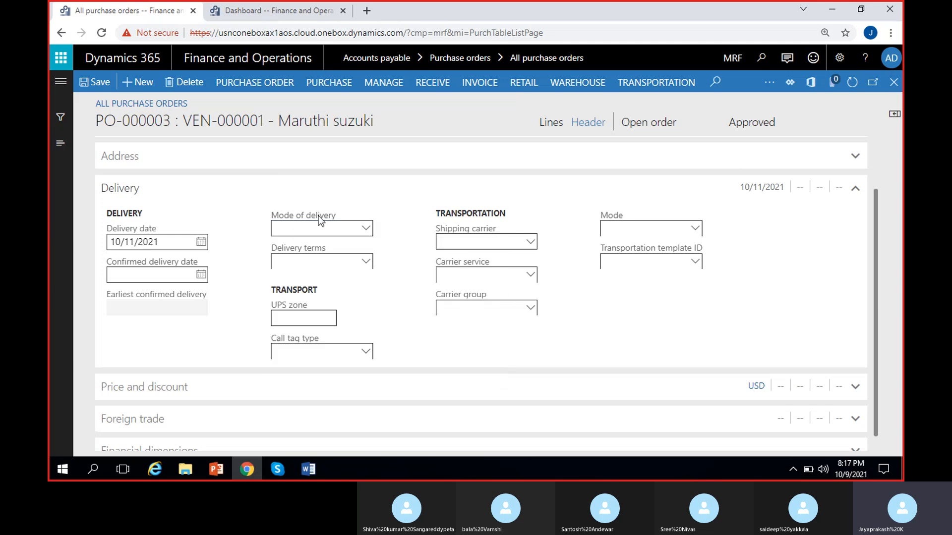
left_click(366, 260)
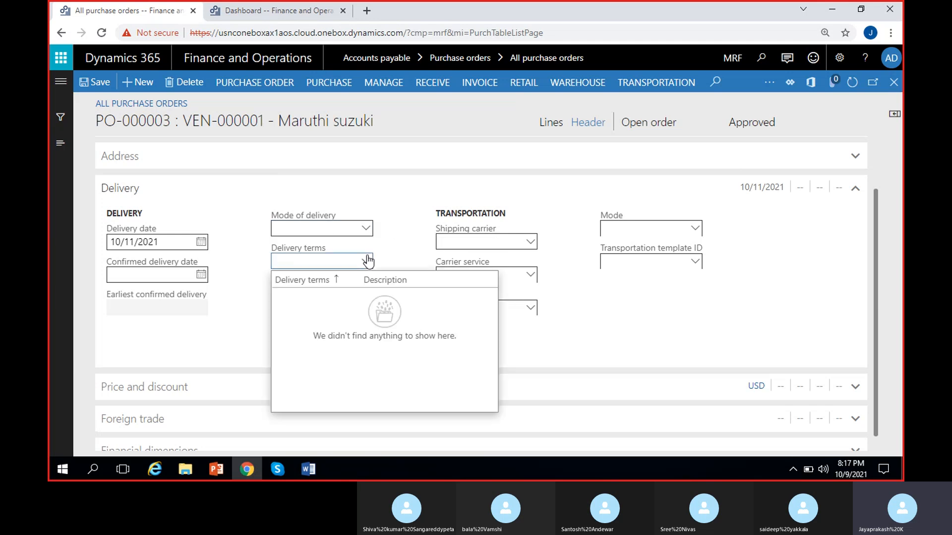
left_click(400, 256)
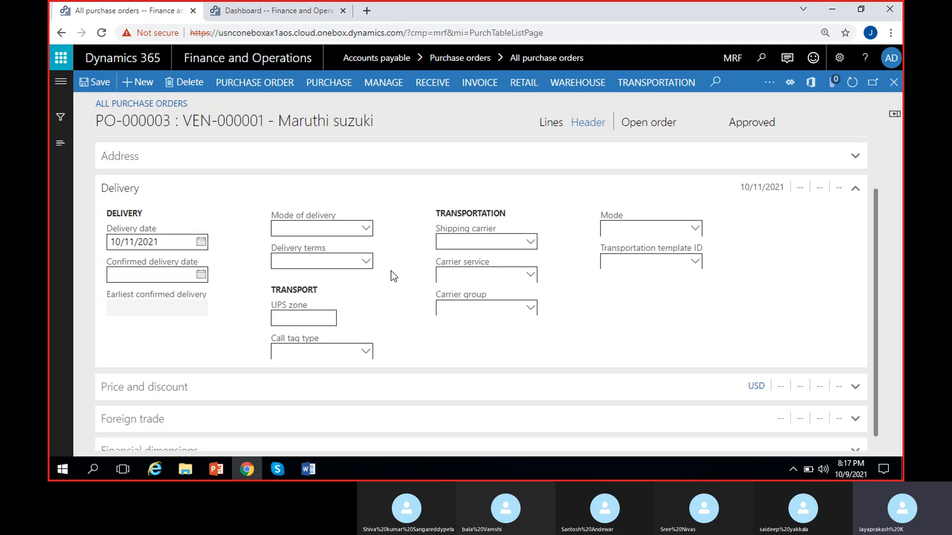
- Expand the Price and discount section and set the terms of payment to Net15days
scroll(392, 275, "down", 1)
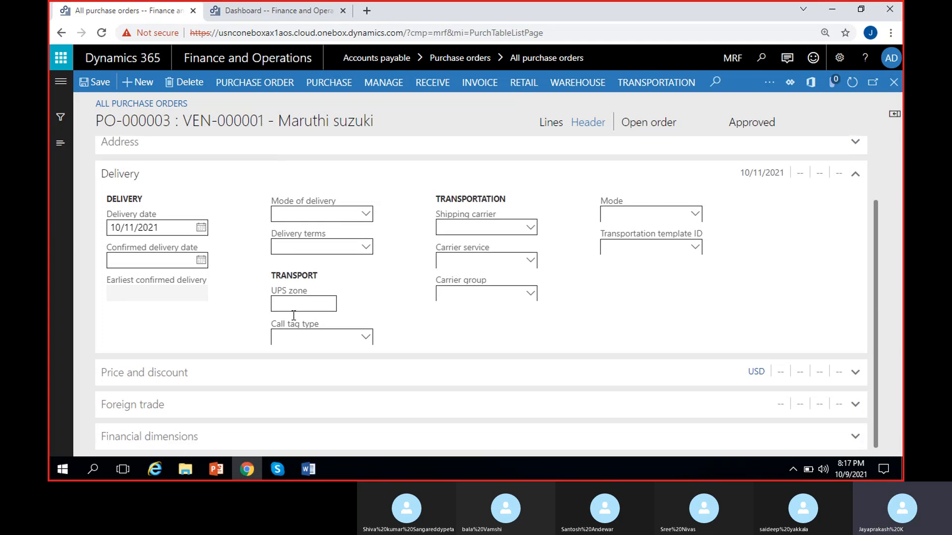
left_click(198, 373)
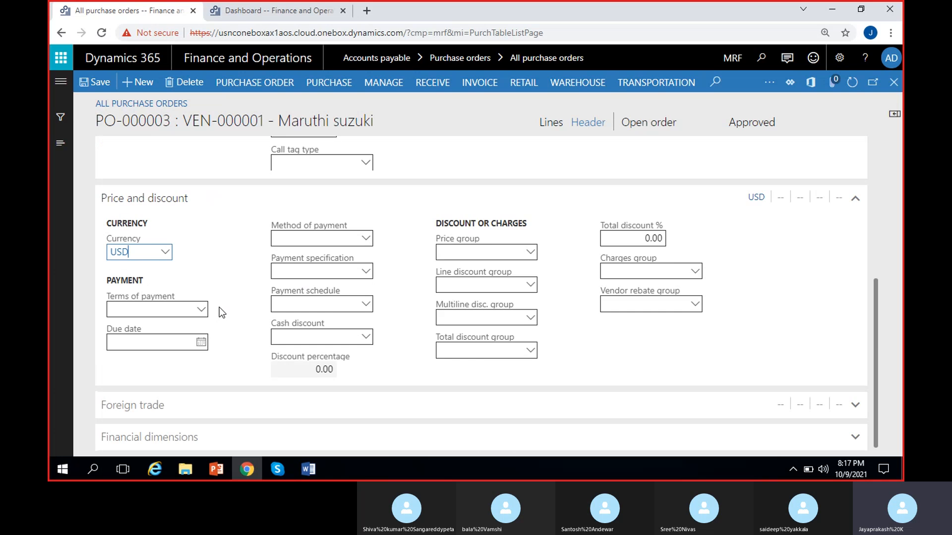
left_click(221, 305)
left_click(203, 311)
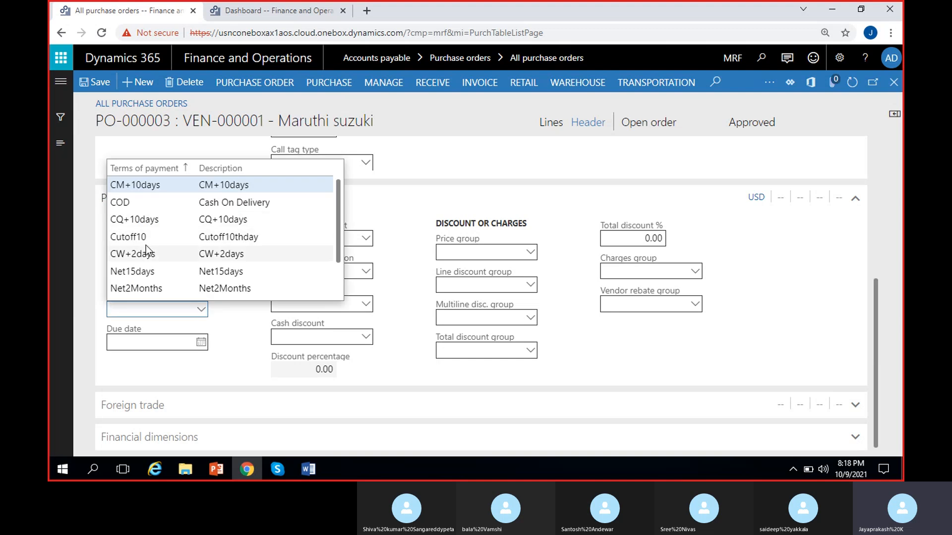
left_click(163, 273)
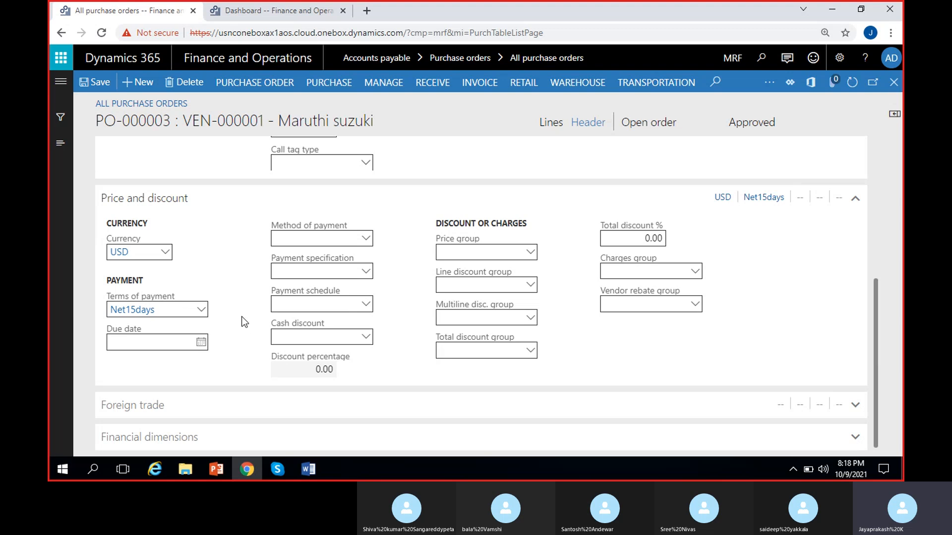
- Set the method of payment to Check in the Price and discount section
left_click(368, 239)
left_click(367, 239)
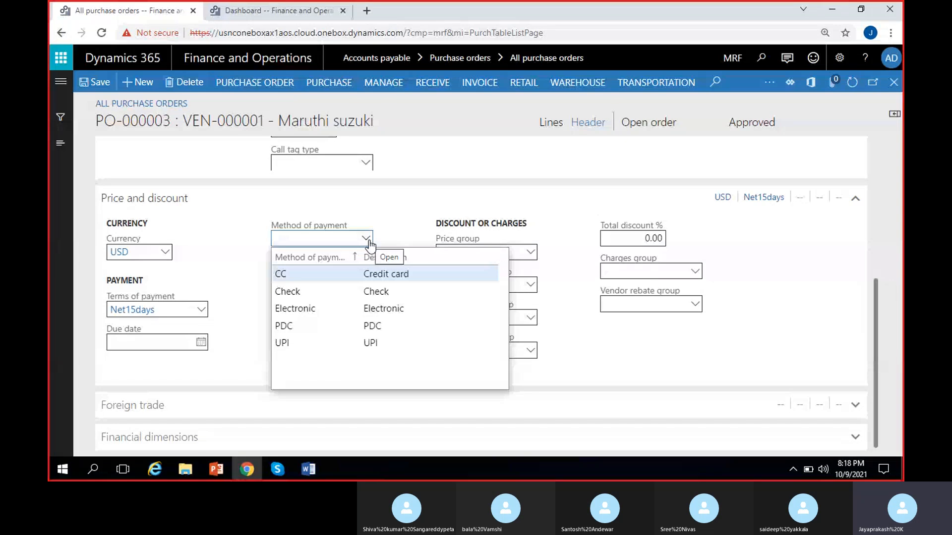
left_click(292, 291)
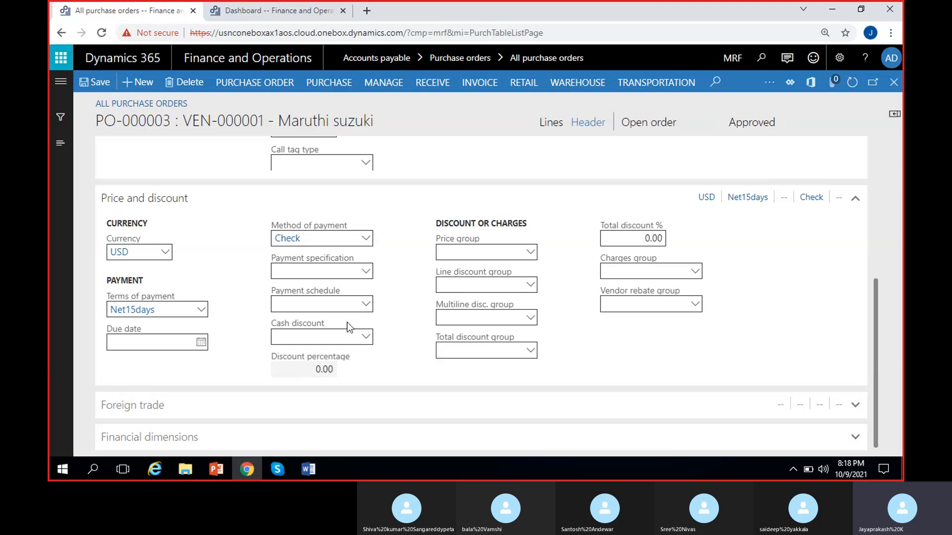
- Check the available payment schedules and cash discount options in the Price and discount section
left_click(366, 308)
left_click(418, 283)
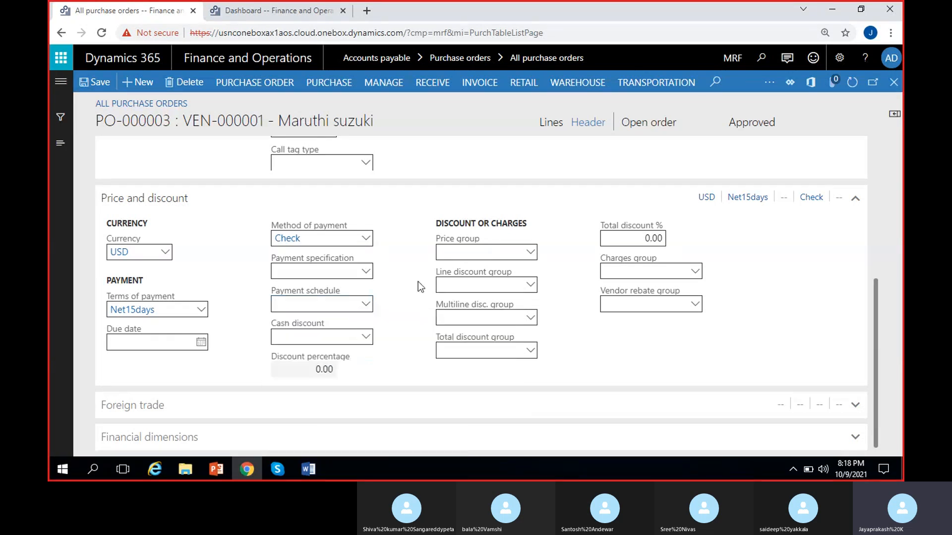
left_click(366, 341)
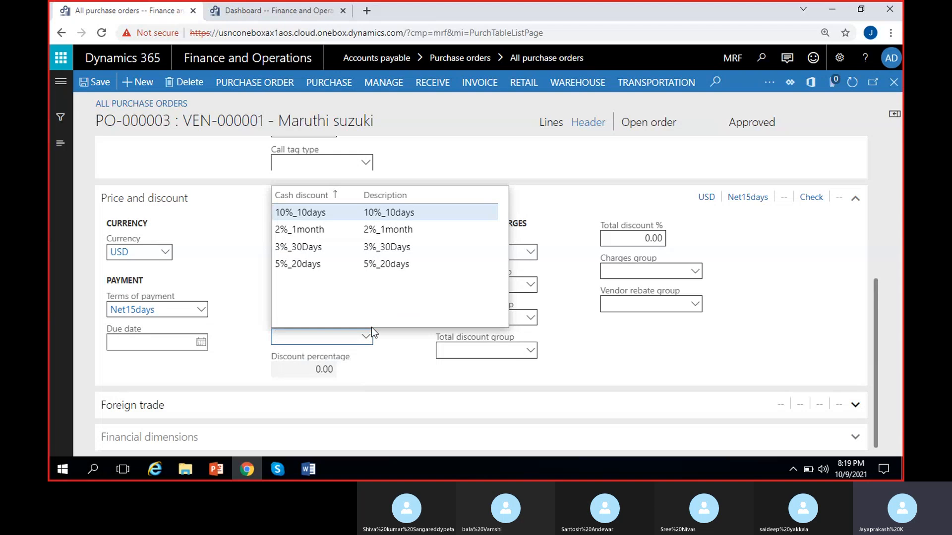
left_click(400, 341)
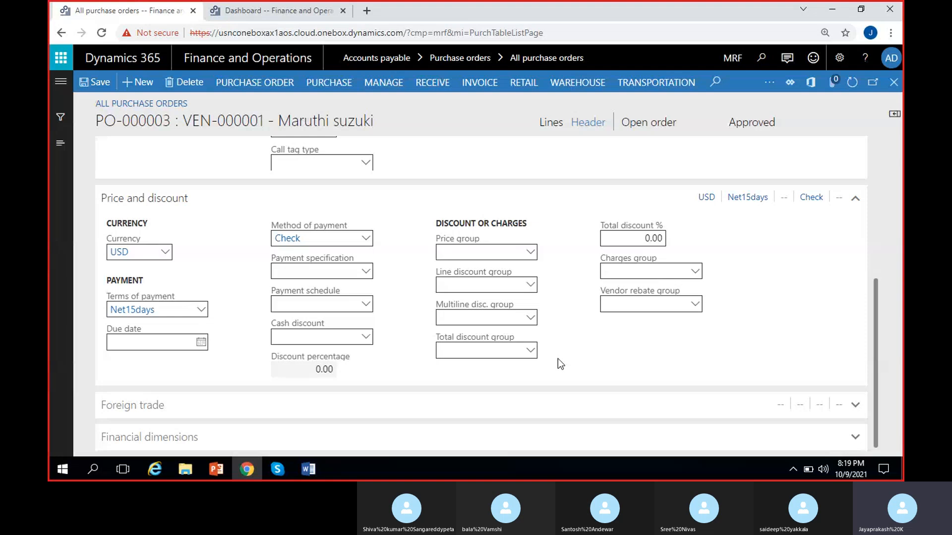
- Collapse Price and discount, expand Foreign trade and examine its transaction code, port and statistics procedure fields
left_click(194, 208)
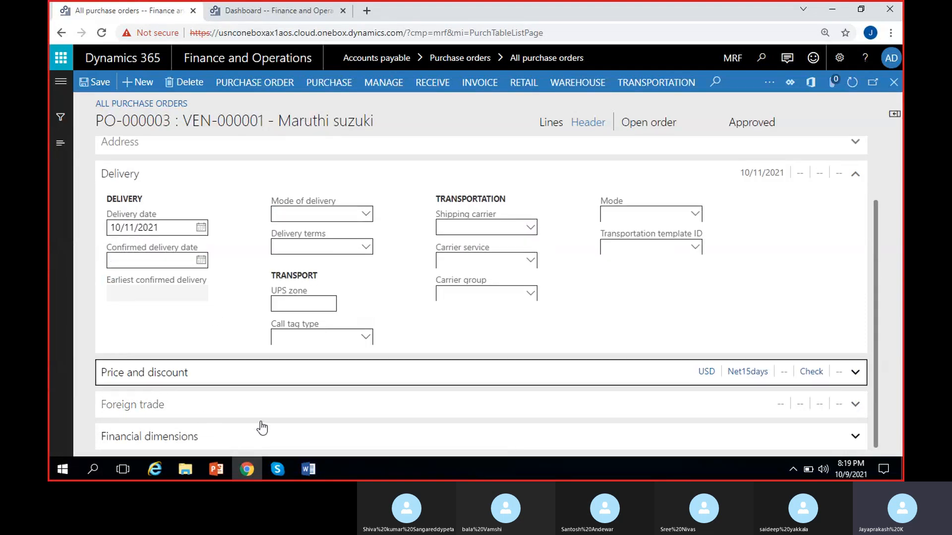
left_click(201, 415)
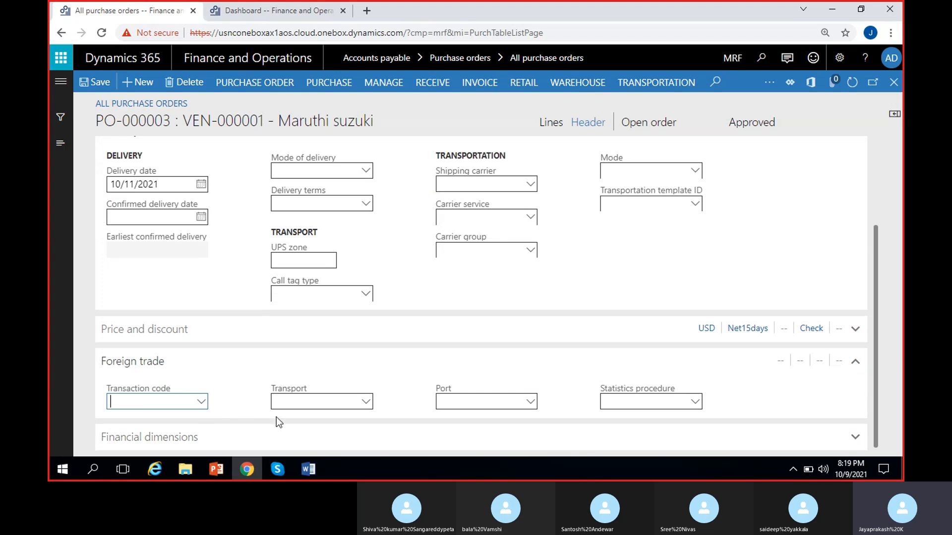
left_click(202, 402)
left_click(511, 404)
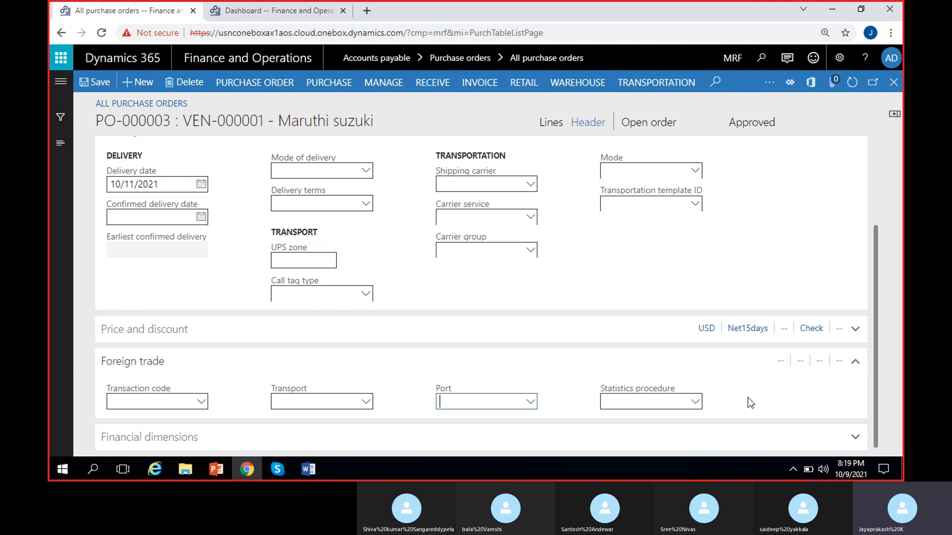
left_click(699, 403)
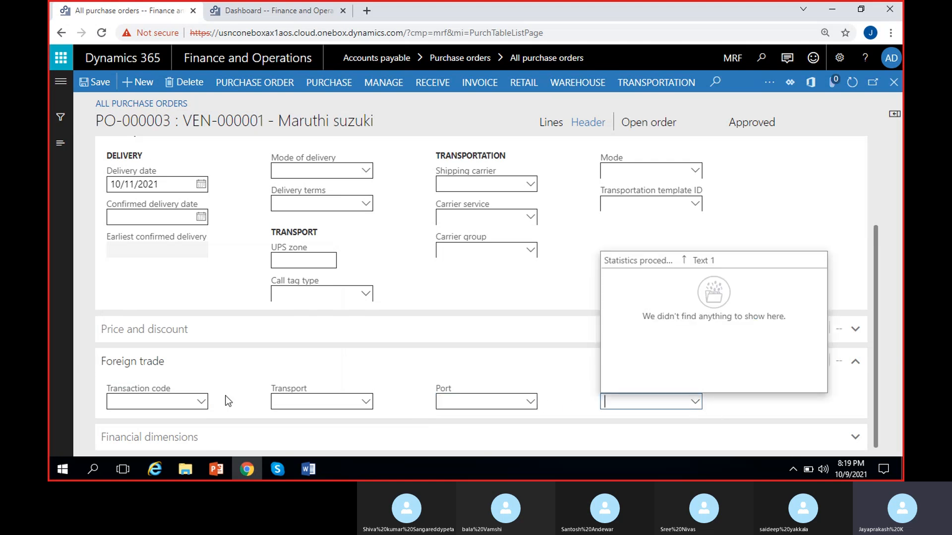
left_click(197, 392)
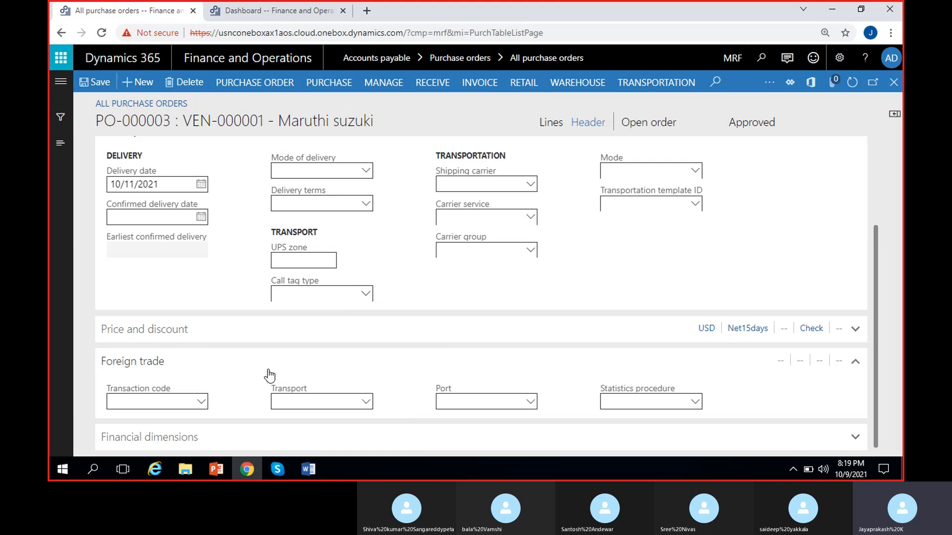
- Expand Financial dimensions and set Customers to 900 and MRF_Costcenter to CC/1
left_click(204, 437)
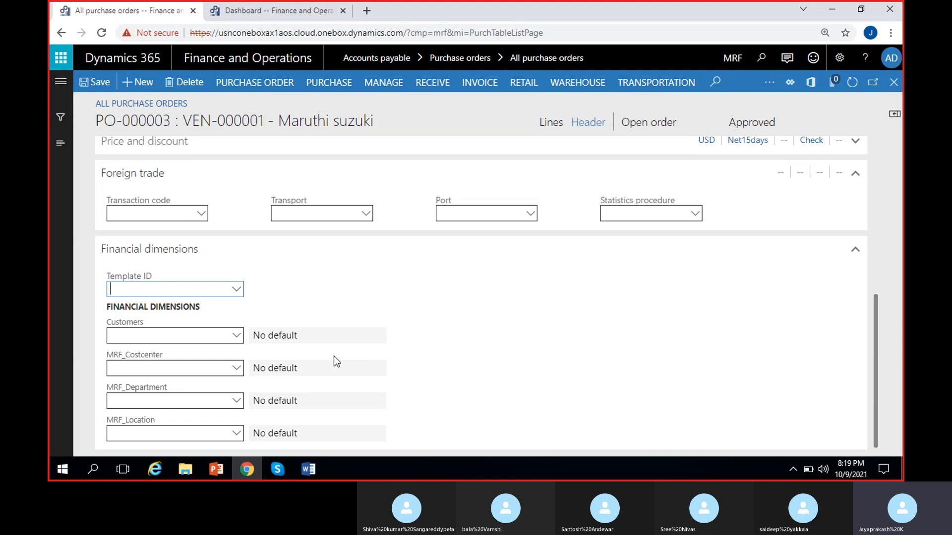
left_click(240, 339)
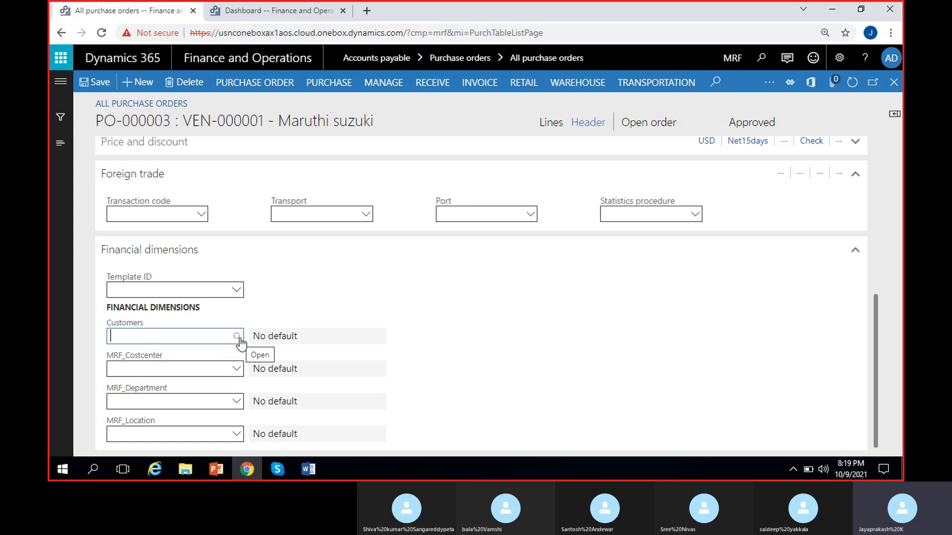
left_click(240, 340)
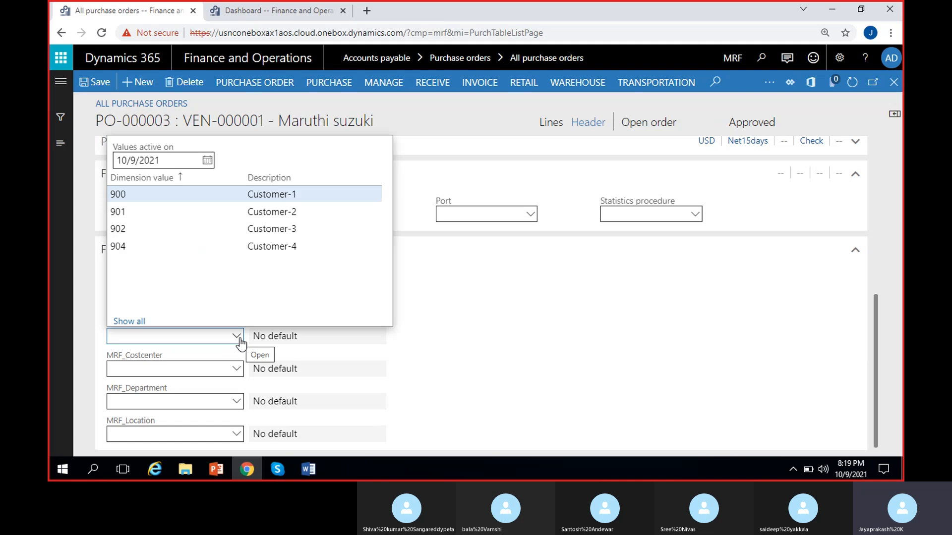
left_click(181, 195)
left_click(241, 369)
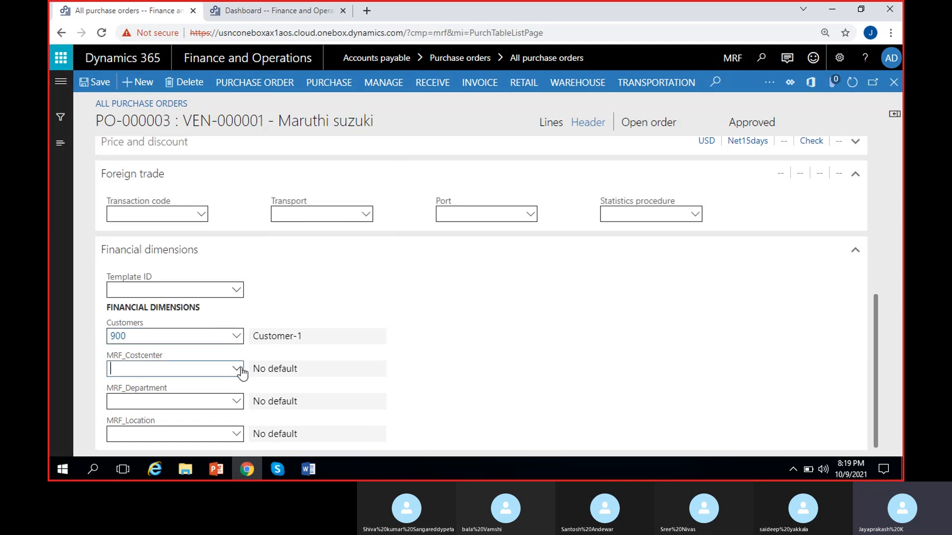
left_click(241, 369)
left_click(193, 227)
- Set the MRF_Department dimension to 200 (Finance) and MRF_Location to 100 (Hyderabad)
left_click(237, 401)
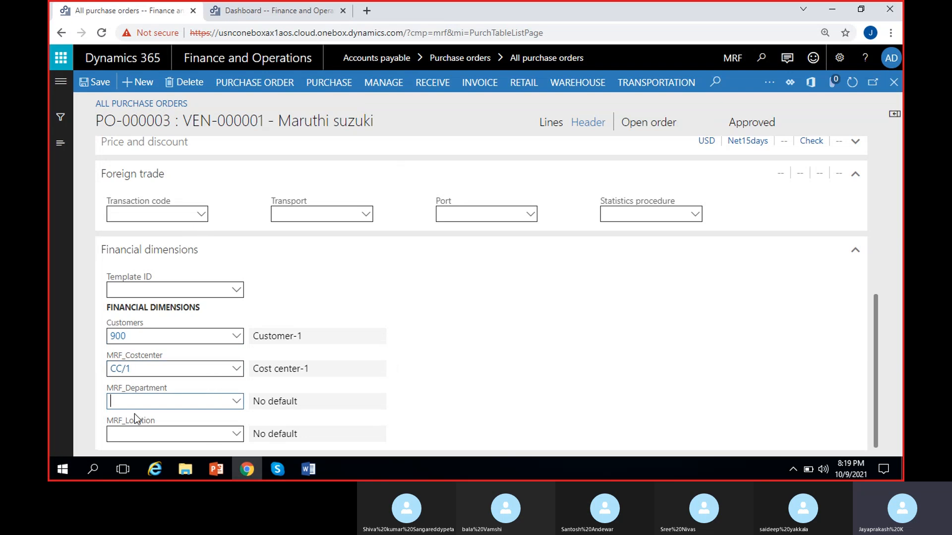
left_click(236, 401)
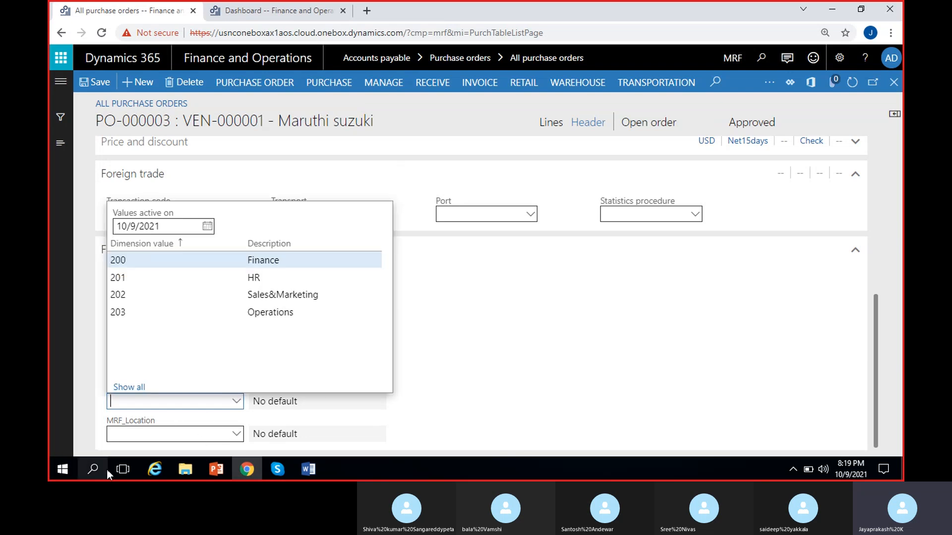
left_click(179, 261)
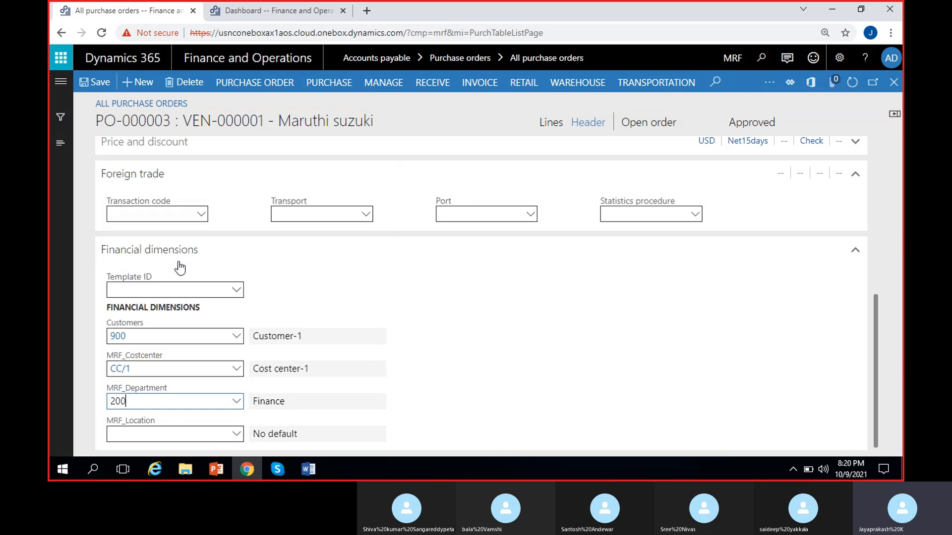
left_click(238, 435)
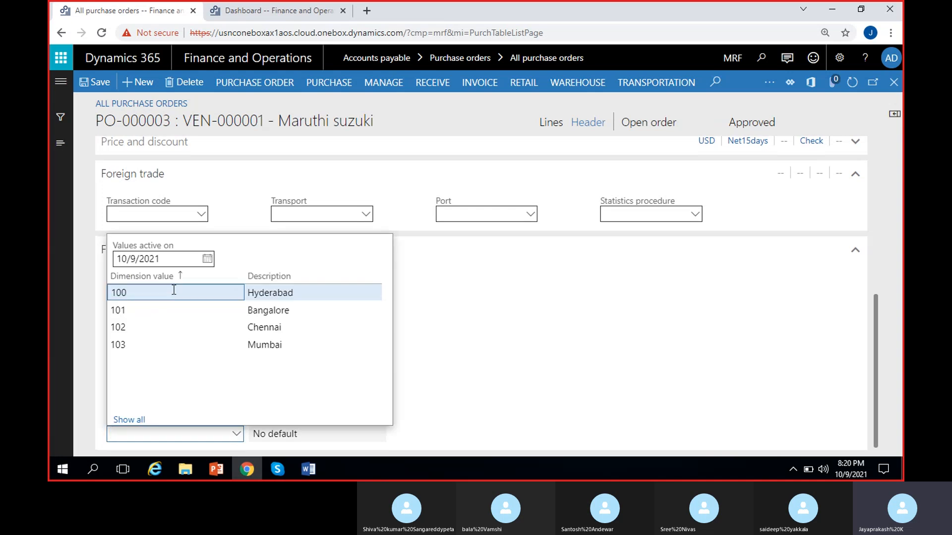
left_click(174, 291)
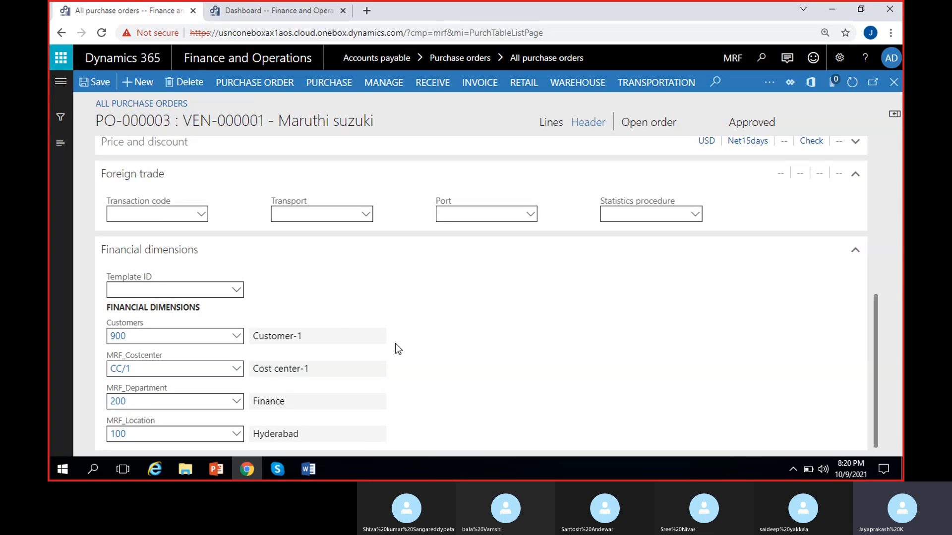
- Switch to the purchase order lines and apply the header dimension changes to them
left_click(550, 124)
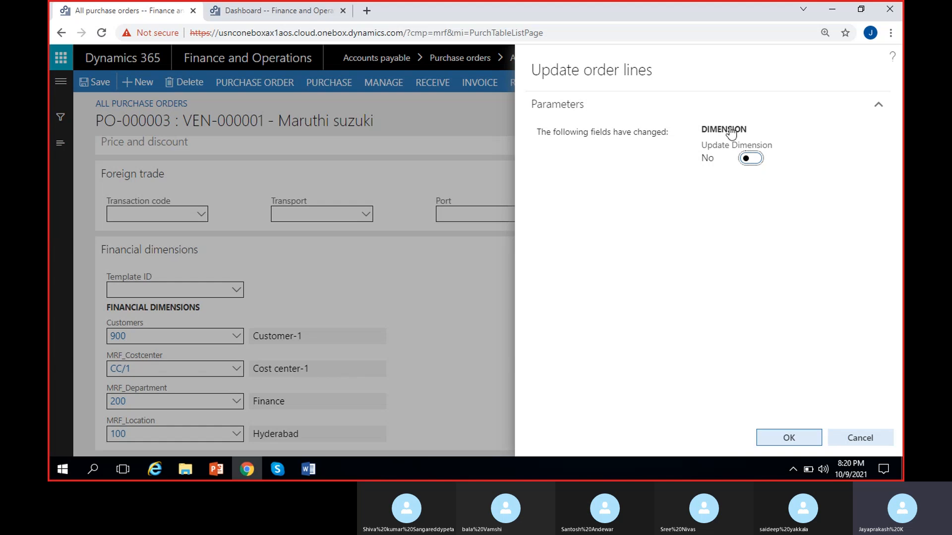
left_click(749, 158)
left_click(786, 438)
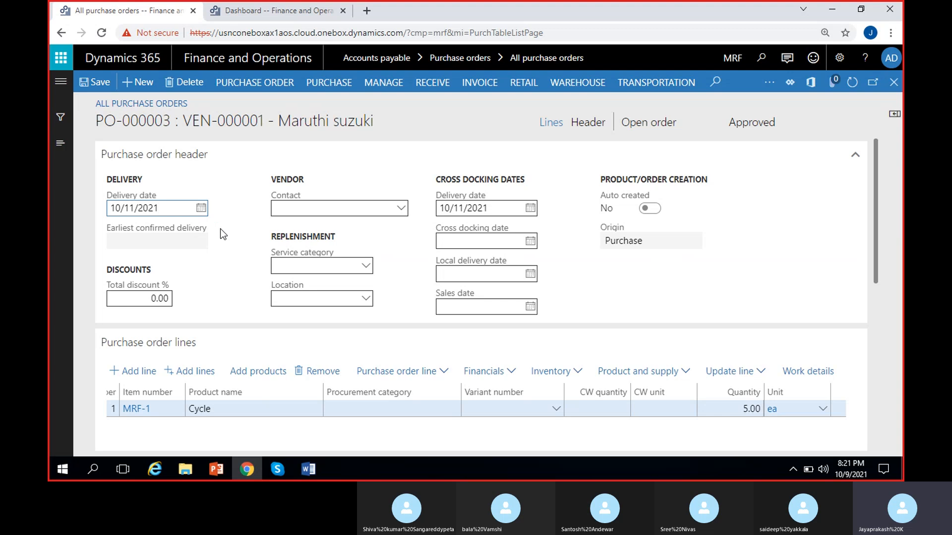
- Check the vendor contact choices in the purchase order header, and collapse the header section
left_click(403, 209)
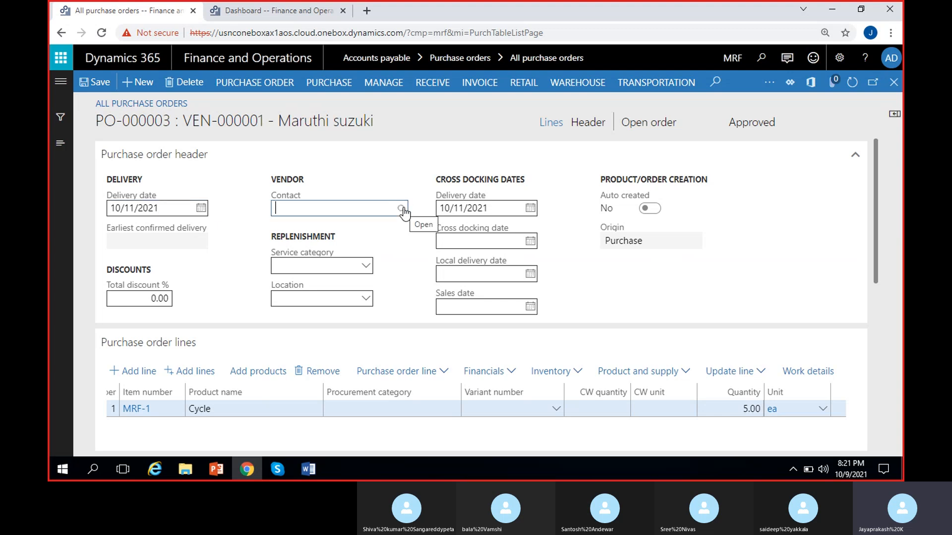
left_click(401, 209)
left_click(265, 213)
left_click(742, 159)
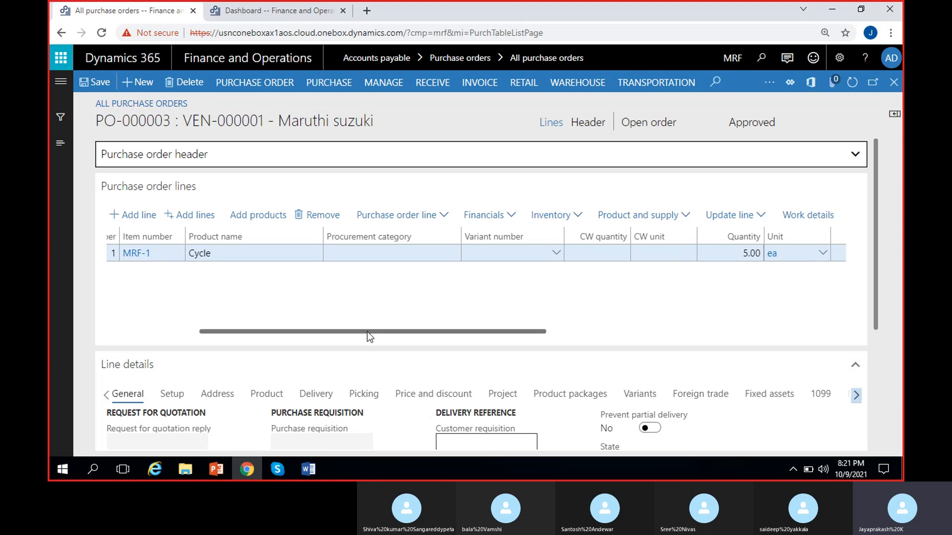
- Start adding multiple order lines and set the inquiry's item number criterion to MRF-1
left_click_drag(367, 332, 188, 330)
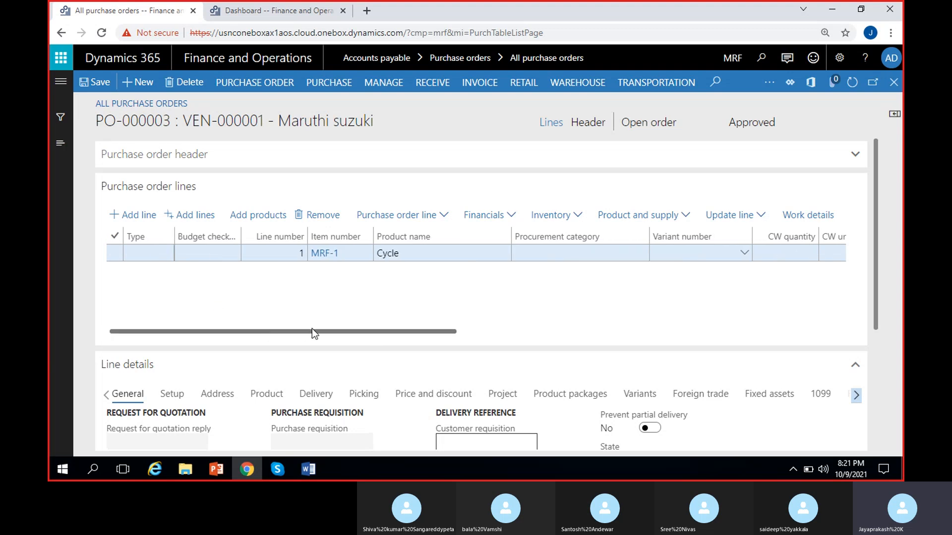
left_click_drag(334, 332, 252, 328)
left_click_drag(355, 336, 181, 323)
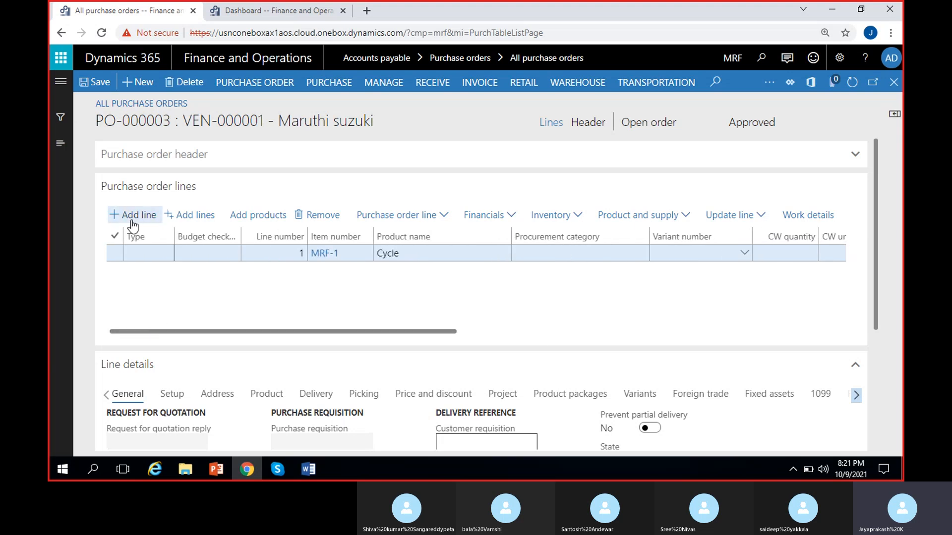
left_click(191, 218)
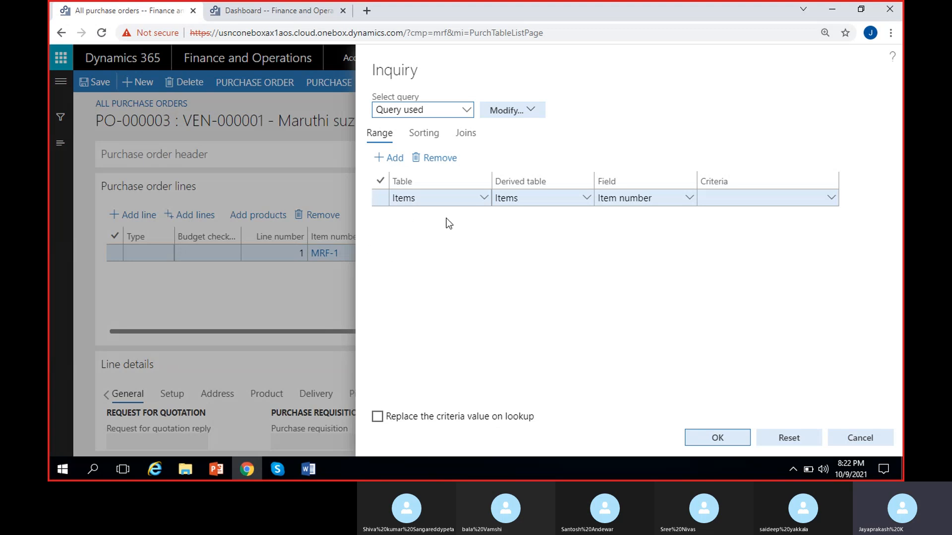
left_click(828, 200)
left_click(830, 199)
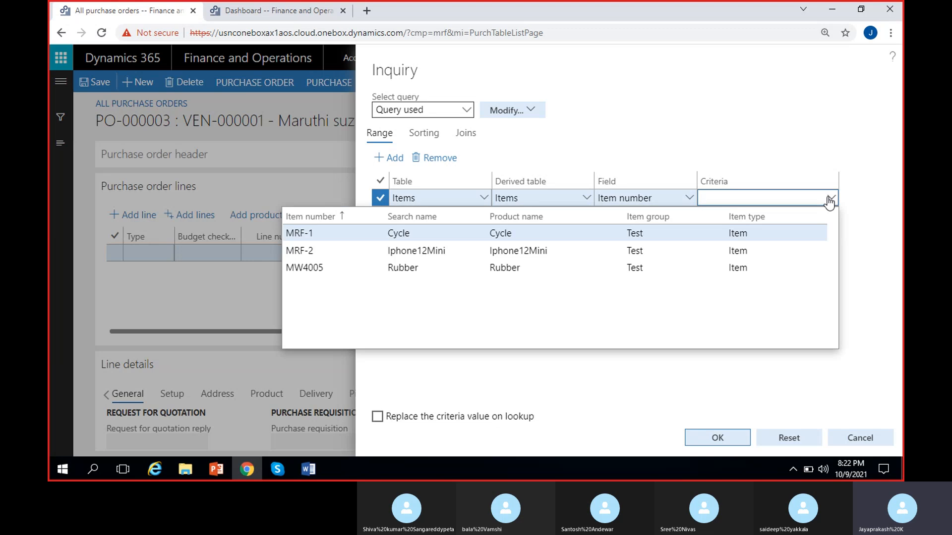
left_click(500, 232)
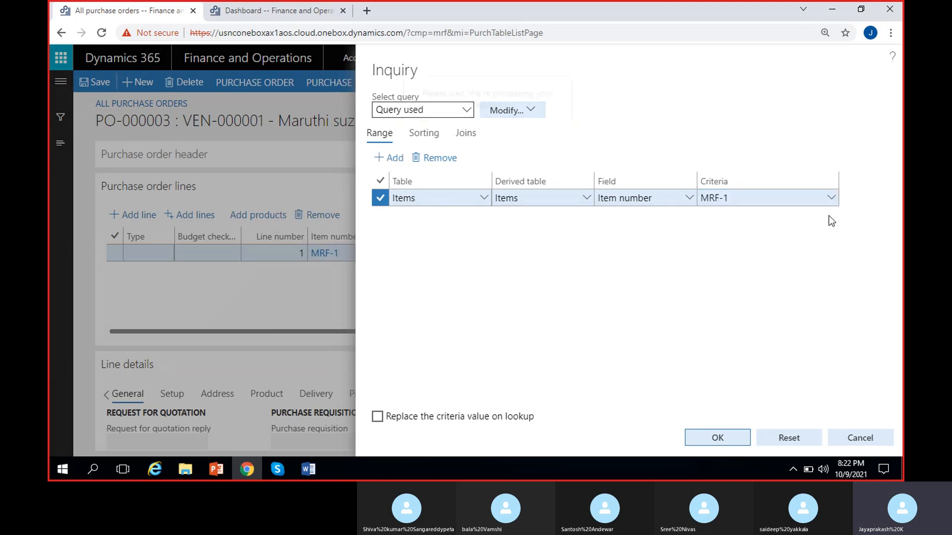
- Add a second Items range to the inquiry on Item number with the Rubber item MW4005 as criterion
left_click(828, 198)
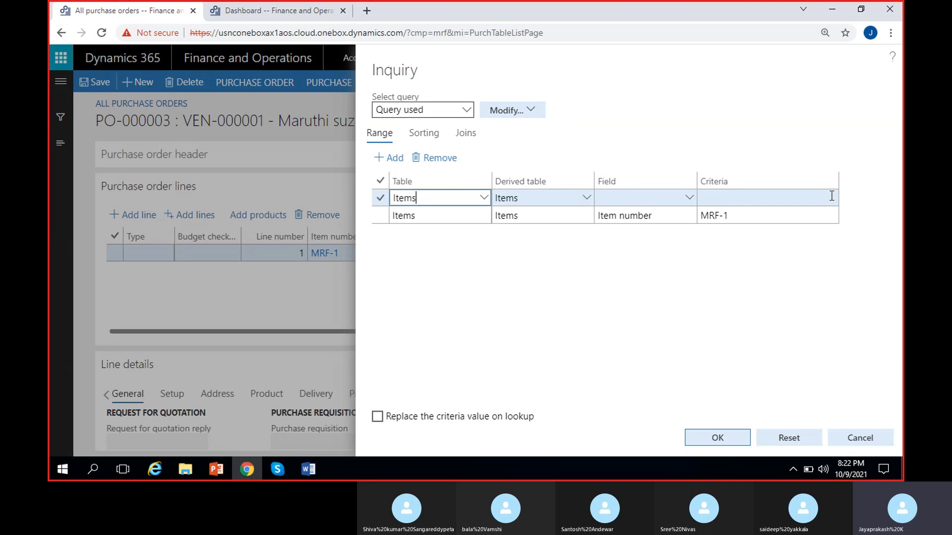
left_click(689, 198)
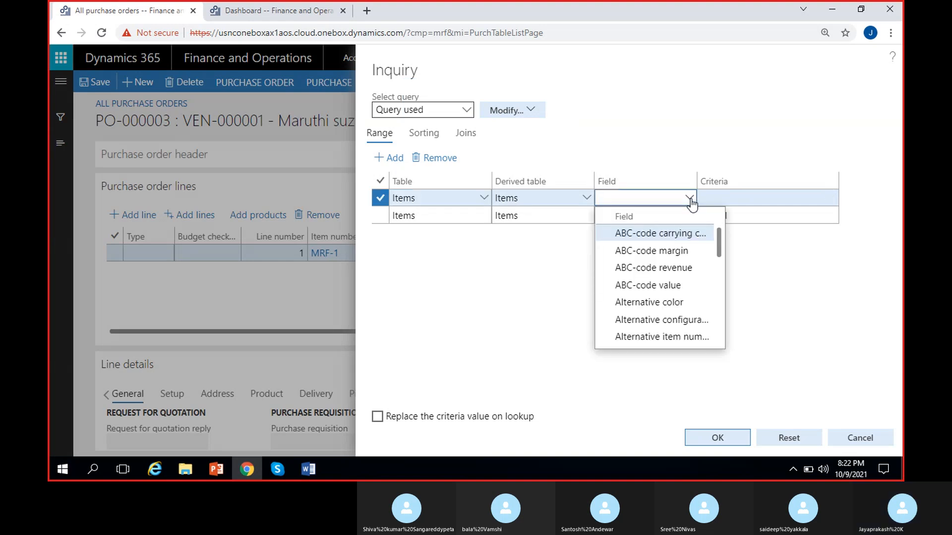
type("item")
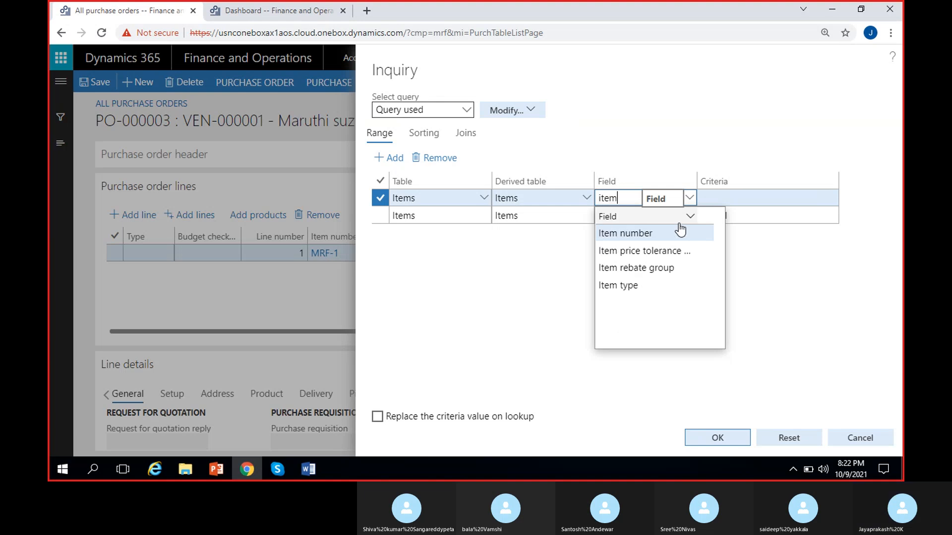
left_click(658, 233)
left_click(829, 202)
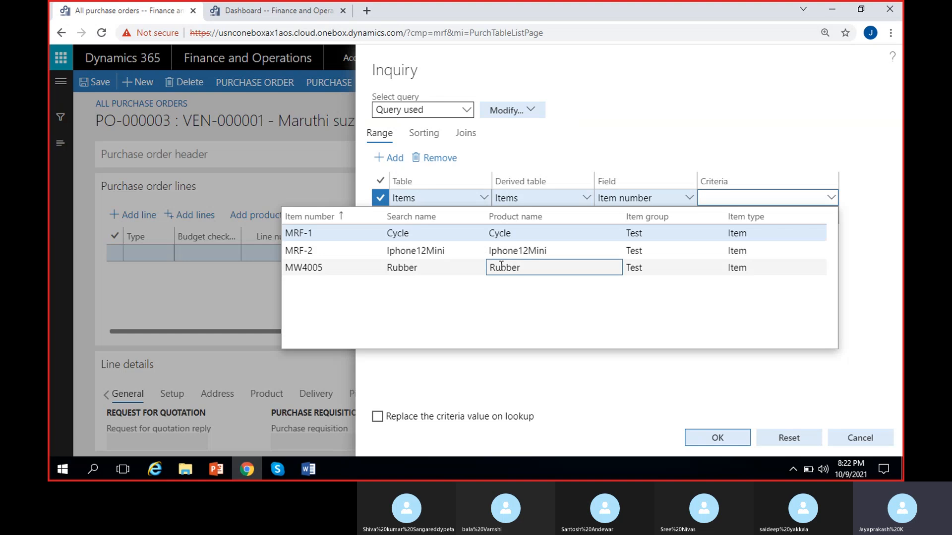
left_click(500, 266)
- Run the inquiry and create an order line for MRF-1 at site 1 with purchase quantity 1.00
left_click(718, 438)
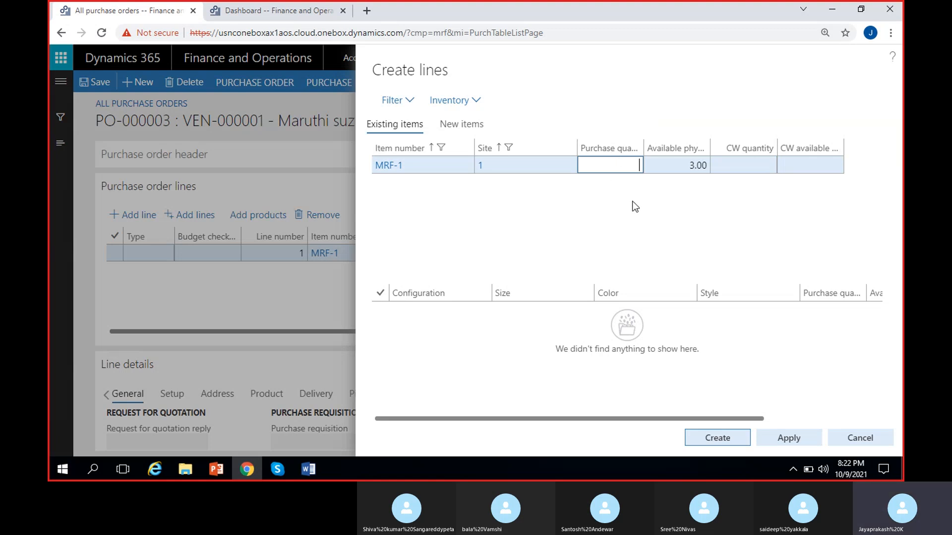
type("1.00")
left_click(726, 439)
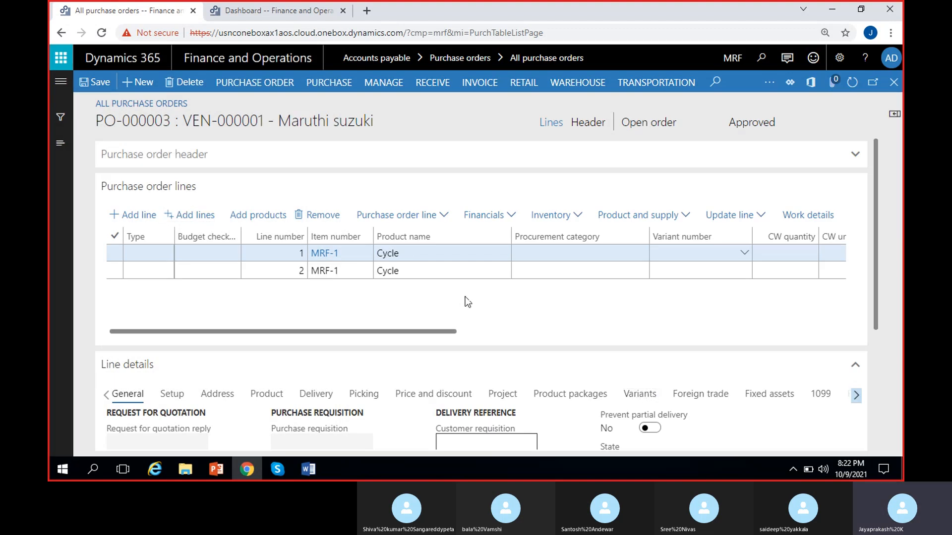
- Review the order lines' quantities and prices, and remove the second MRF-1 Cycle line
scroll(465, 297, "right", 5)
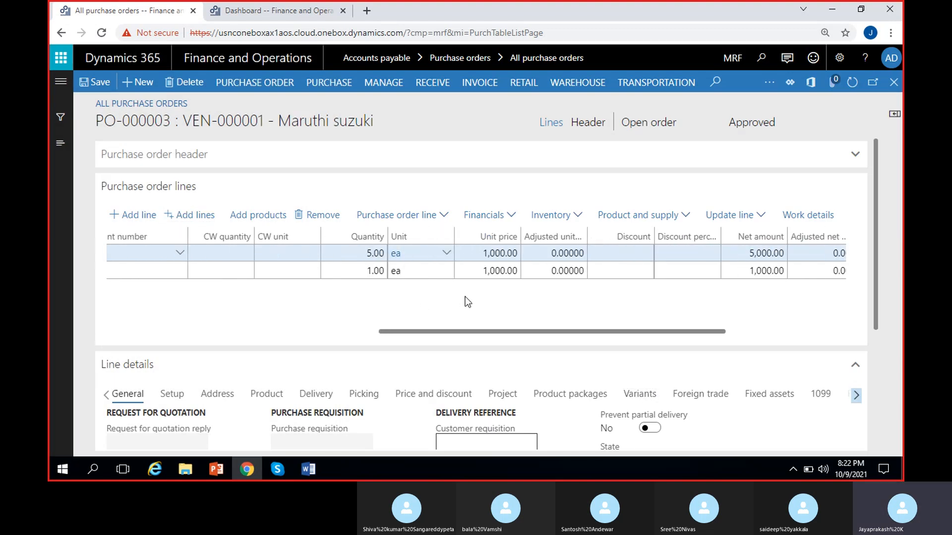
scroll(465, 296, "left", 3)
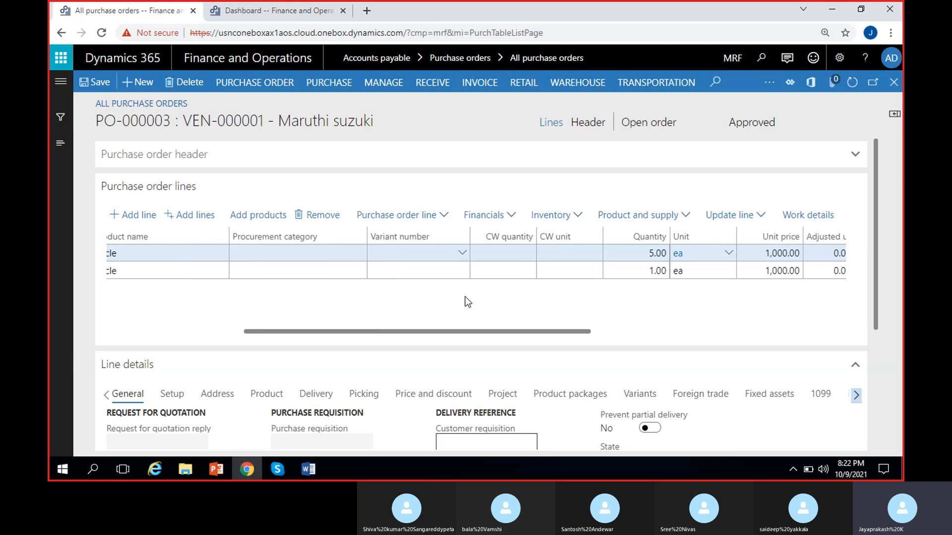
key("Down")
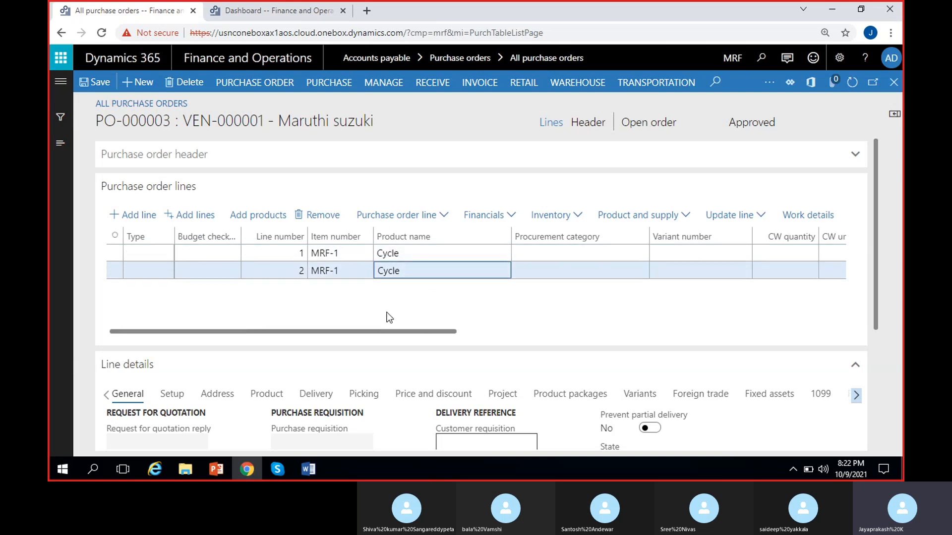
left_click(368, 278)
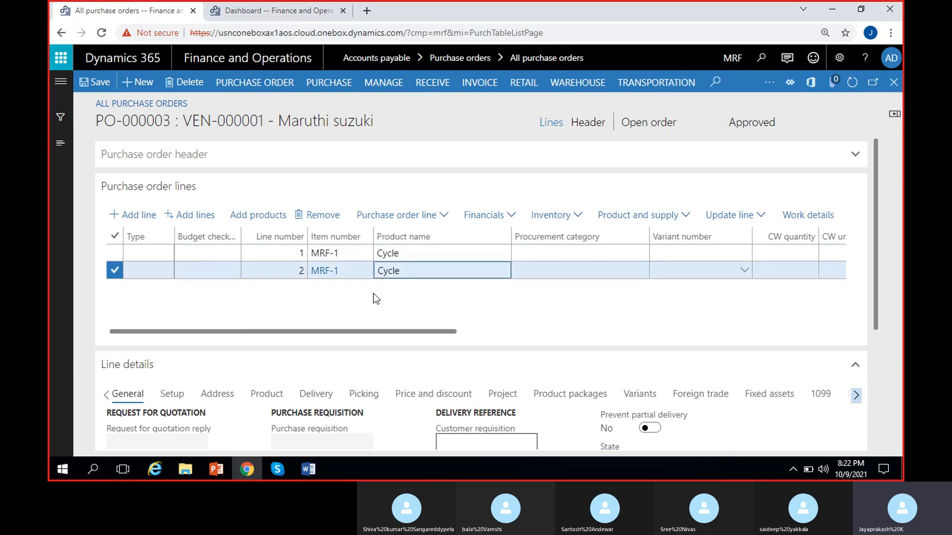
left_click(323, 215)
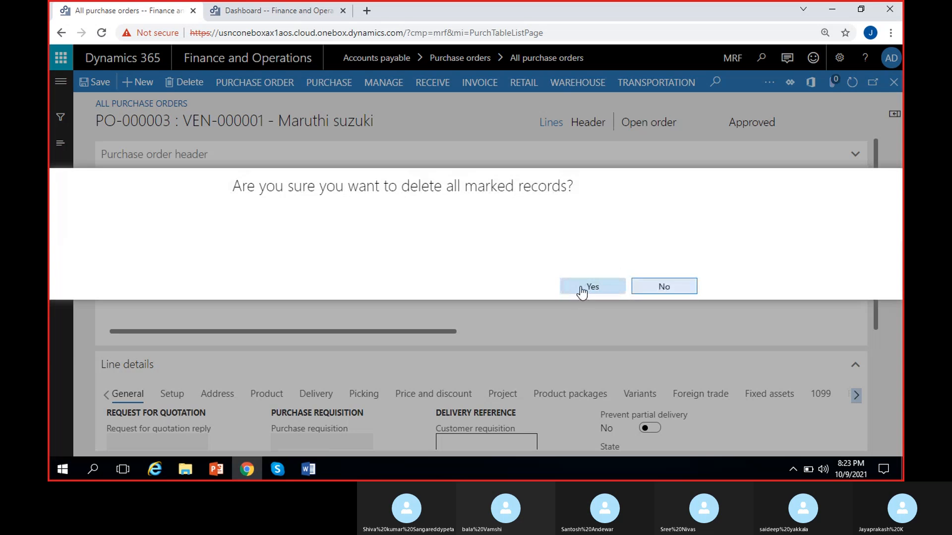
left_click(582, 290)
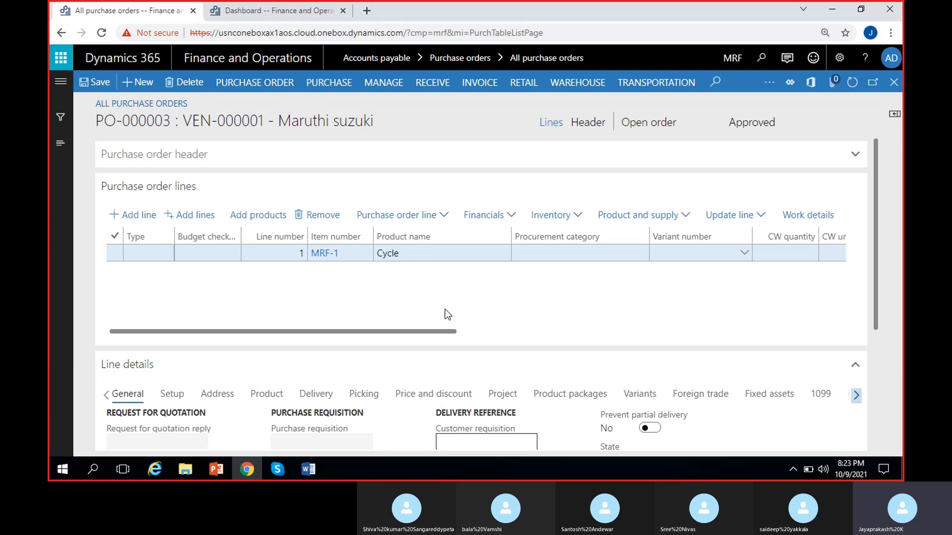
- Examine the purchase order line options for delivery schedules, copying, attachments and dimensions
left_click(446, 214)
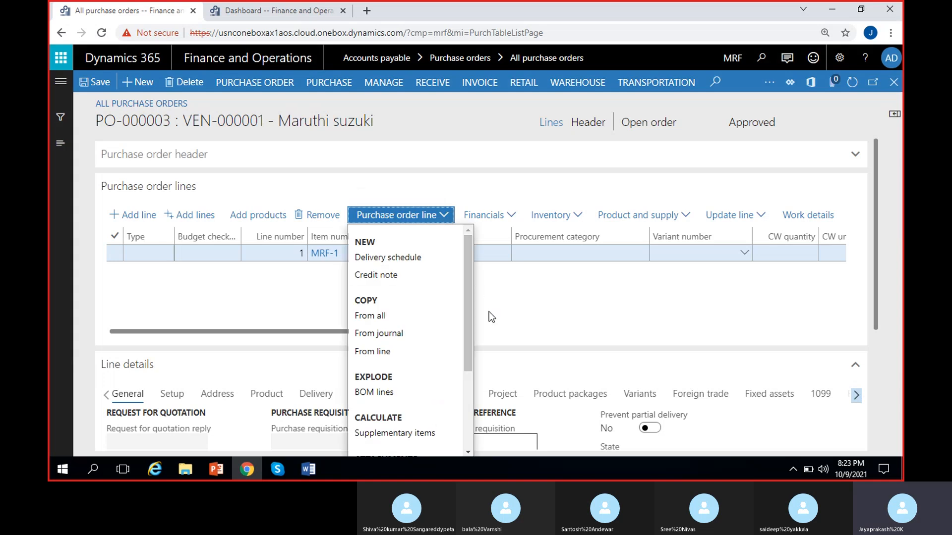
left_click_drag(469, 269, 468, 341)
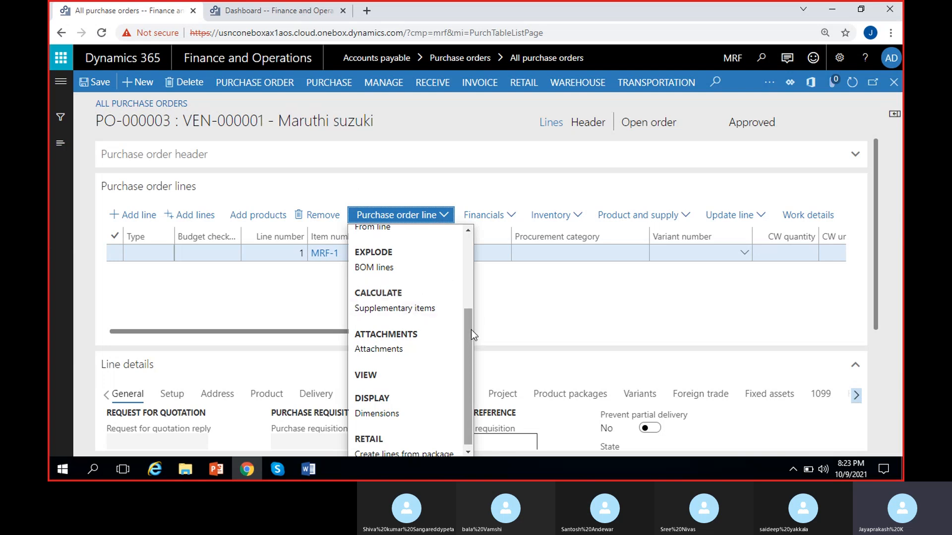
left_click_drag(471, 329, 470, 350)
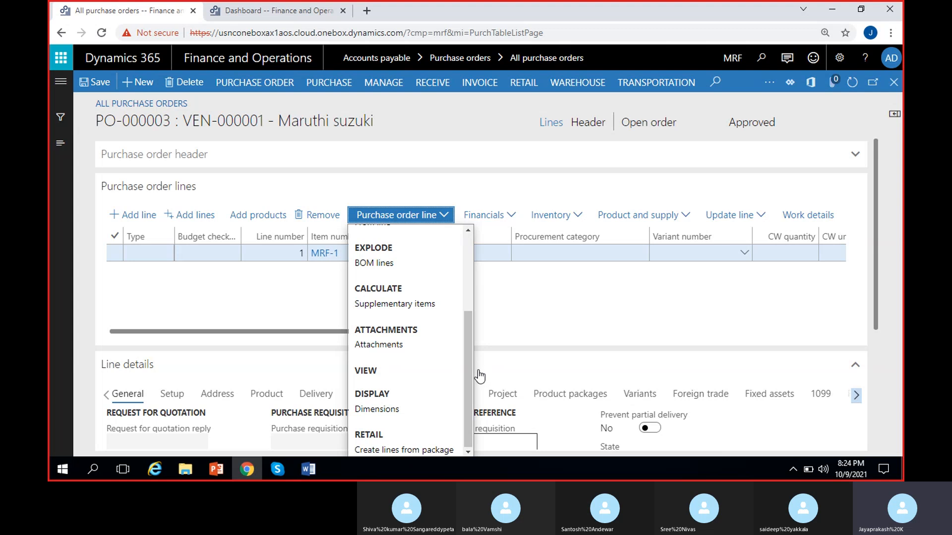
- Examine the Cycle line's charges form and its Charges code lookup, and leave without entering a charge
scroll(452, 350, "up", 3)
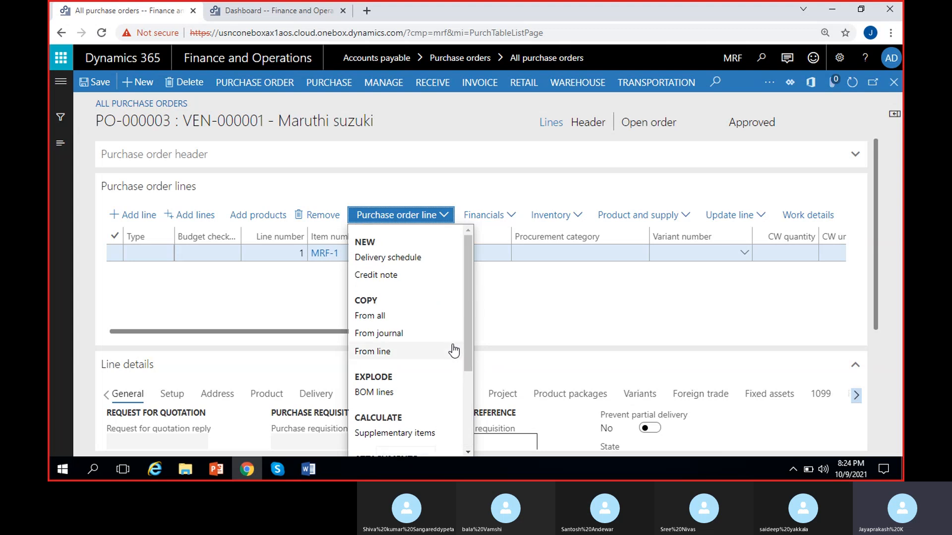
left_click(578, 317)
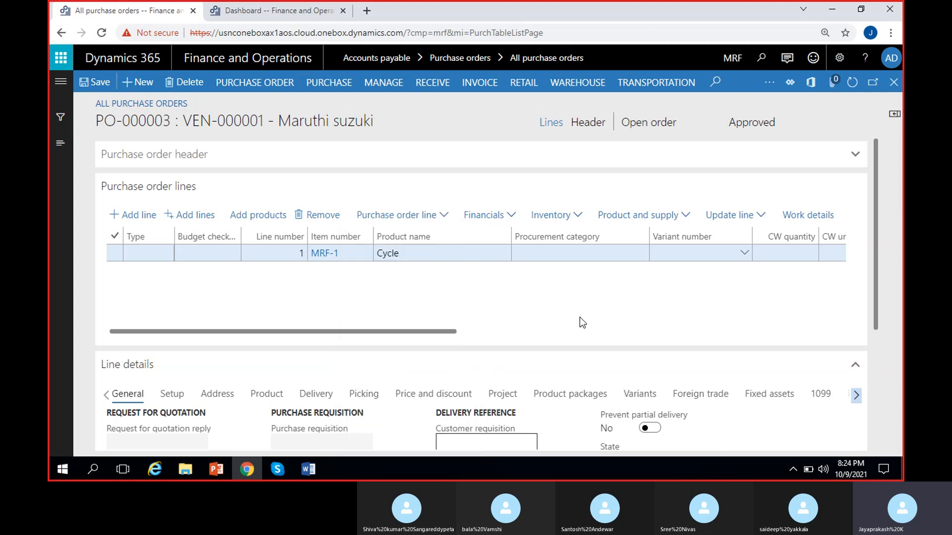
left_click(511, 219)
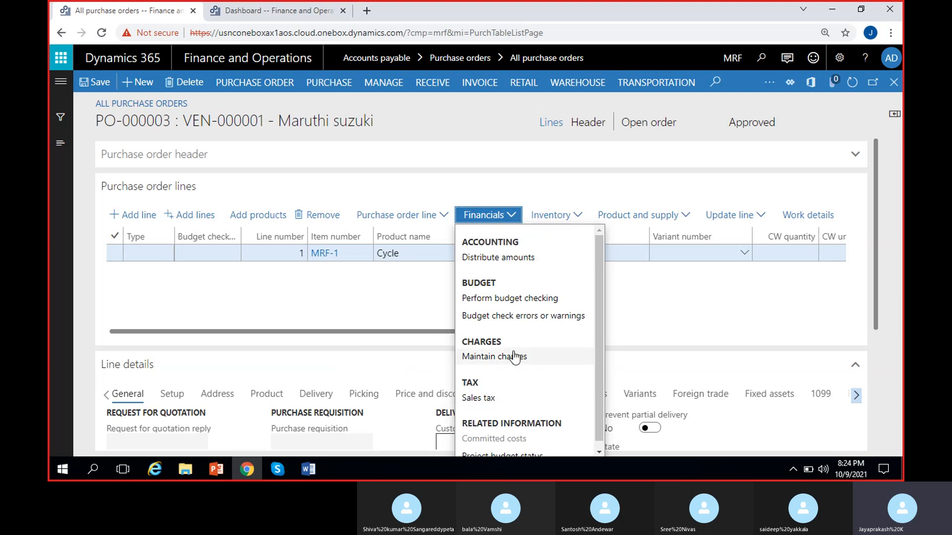
scroll(515, 355, "down", 1)
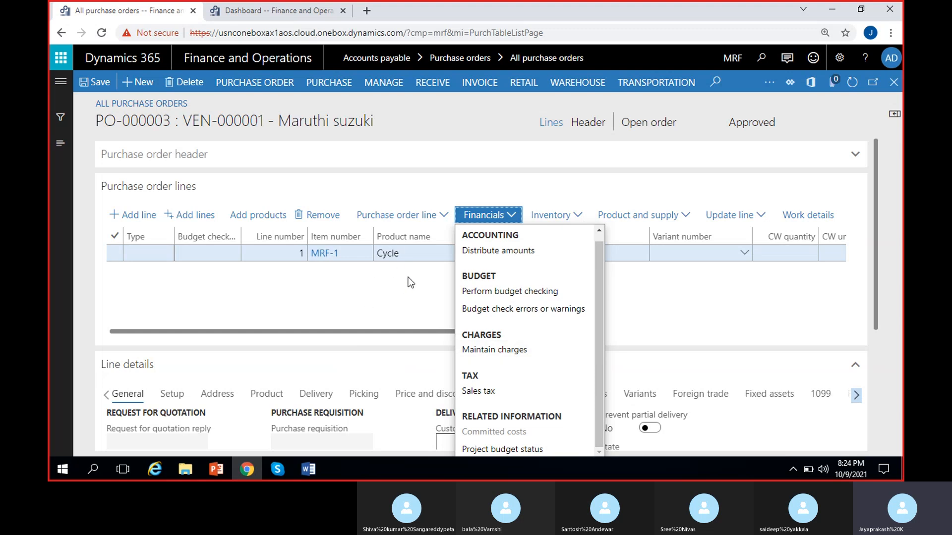
left_click(483, 350)
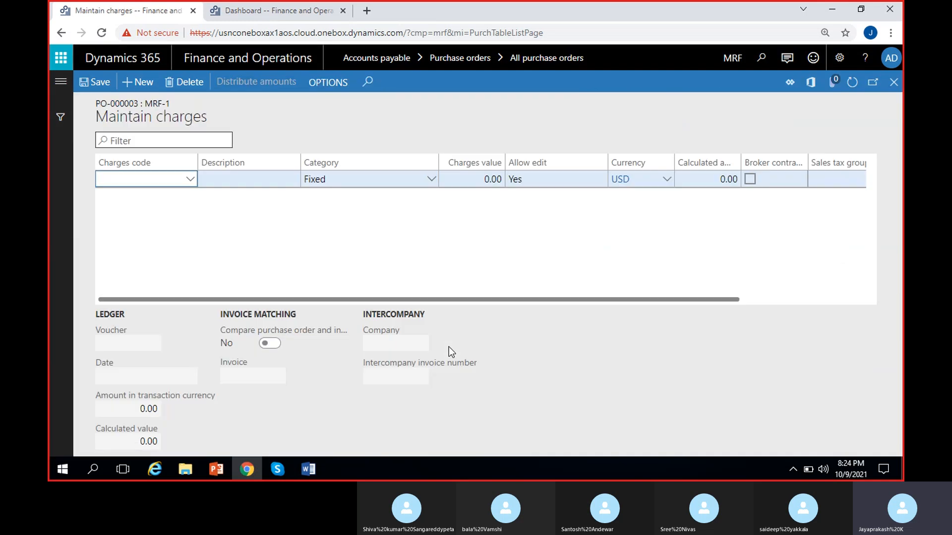
left_click(191, 180)
left_click(257, 265)
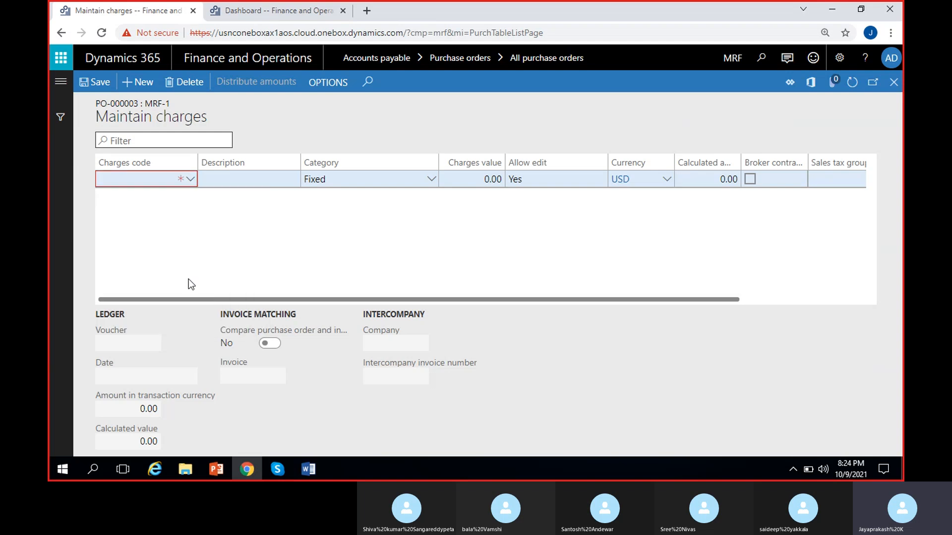
left_click(893, 82)
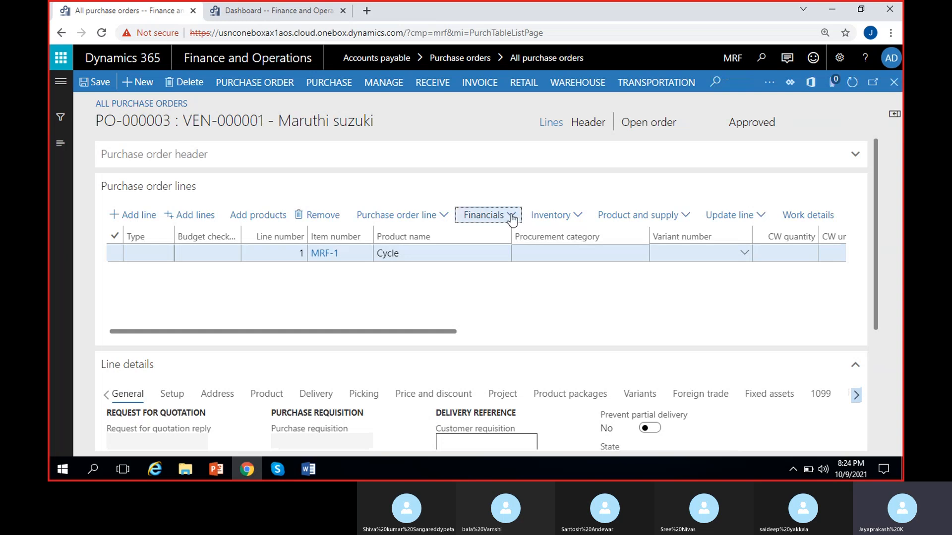
- Examine the Cycle line's financial options for charges and sales tax
left_click(511, 218)
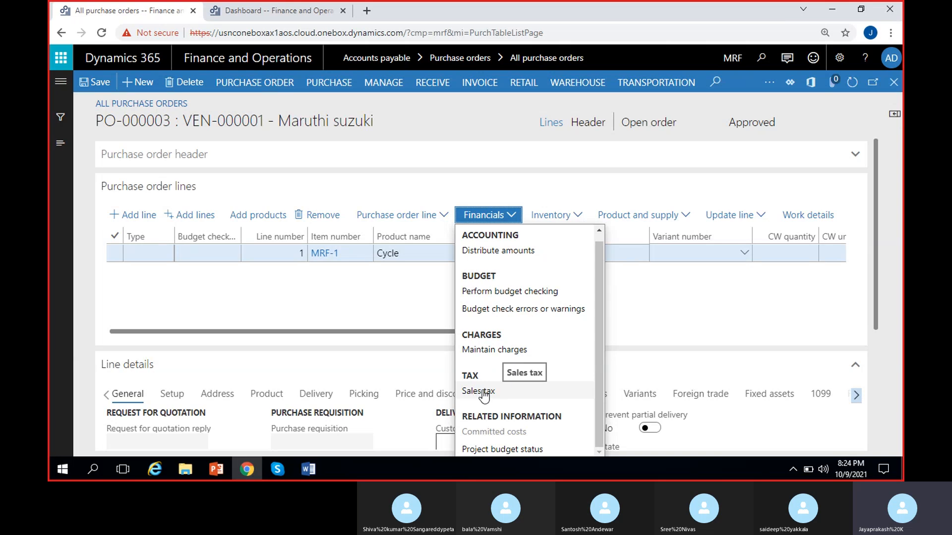
left_click(415, 297)
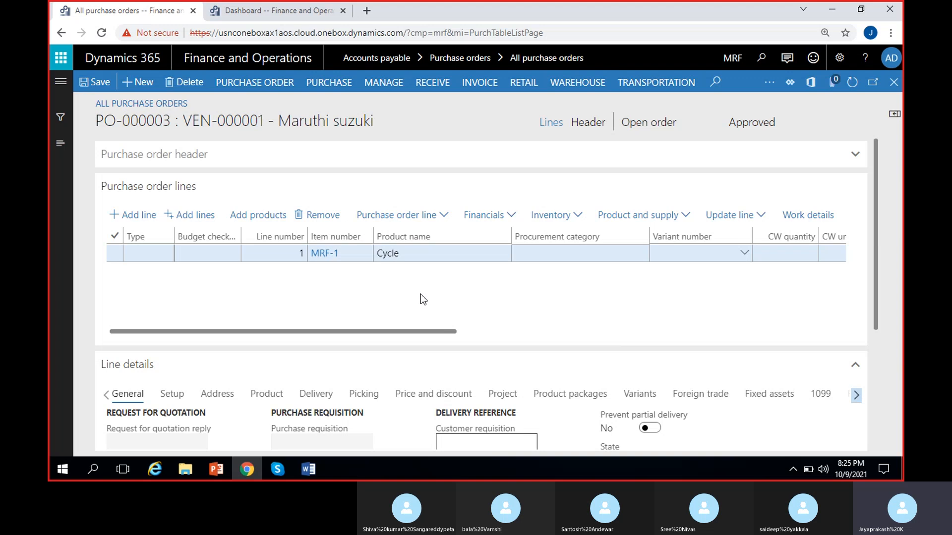
scroll(420, 294, "right", 3)
scroll(421, 293, "left", 3)
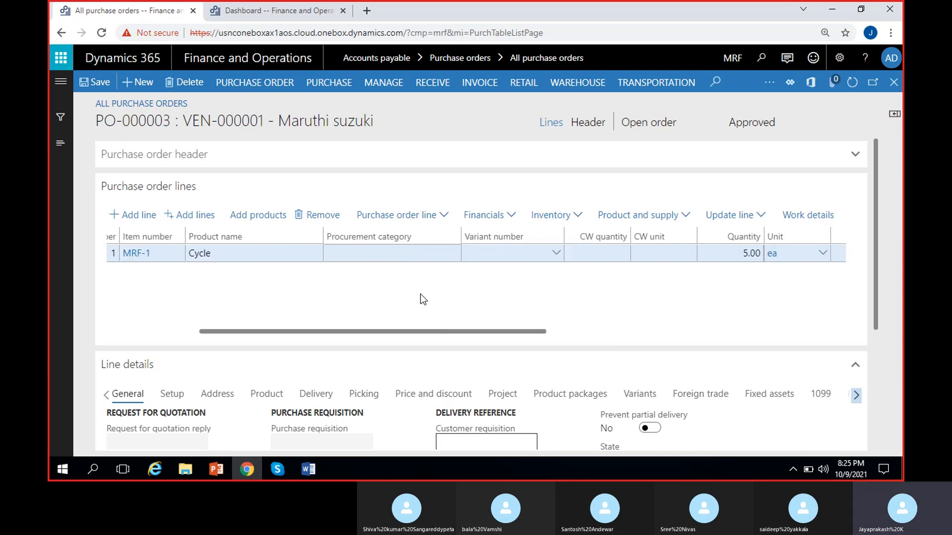
- Examine the Cycle line's inventory, product and supply, and line update functions, and revisit its financial options
left_click(579, 217)
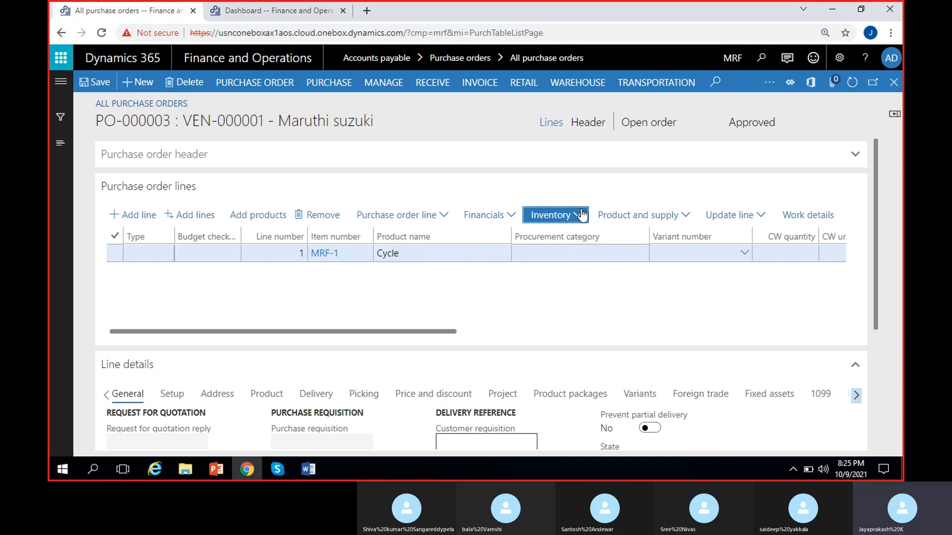
left_click(685, 217)
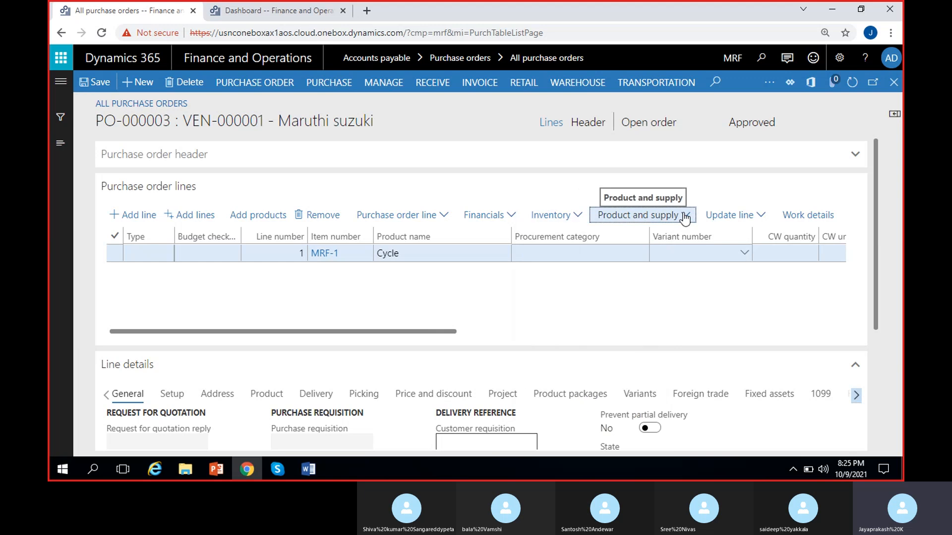
left_click(684, 217)
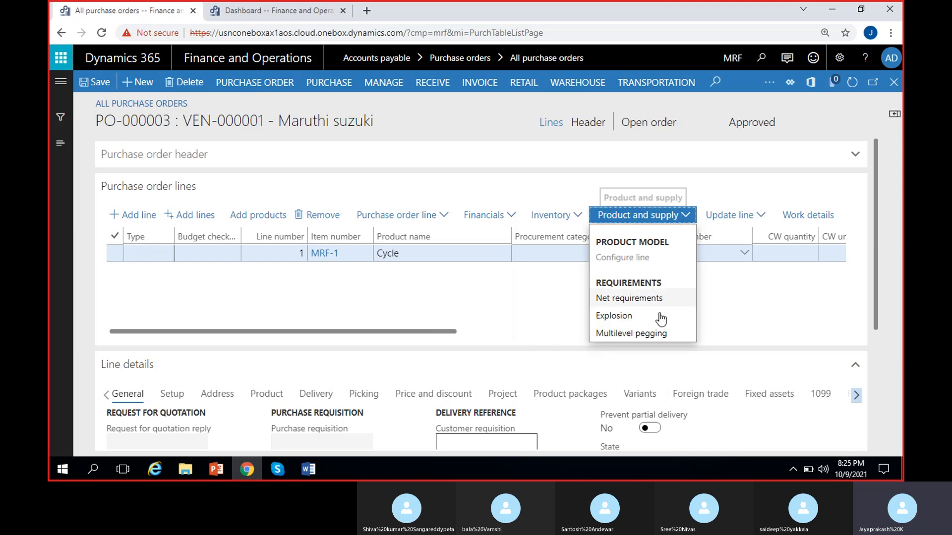
left_click(756, 218)
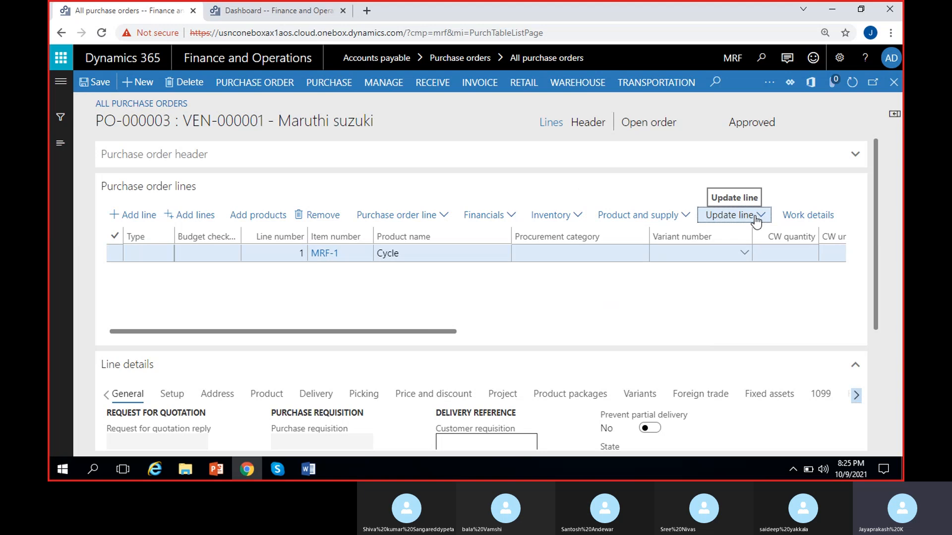
left_click(759, 219)
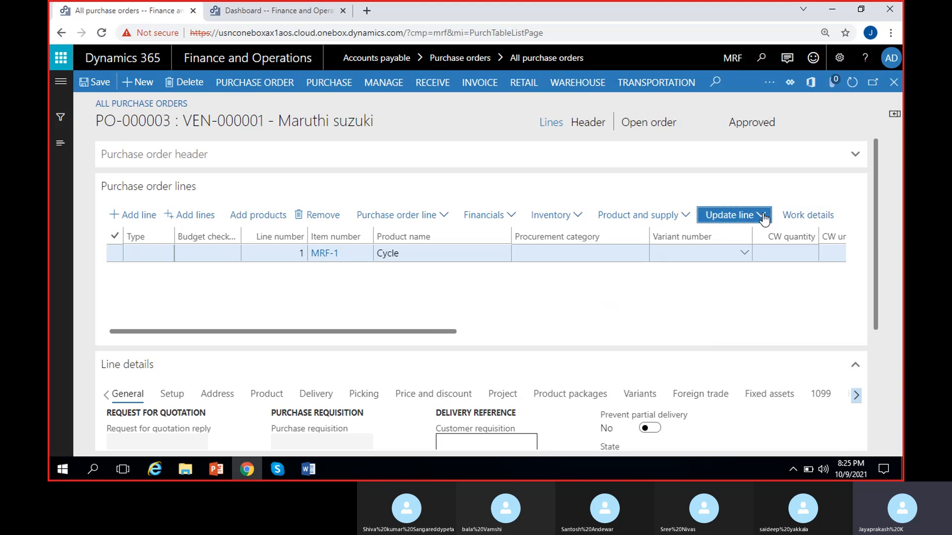
left_click(650, 292)
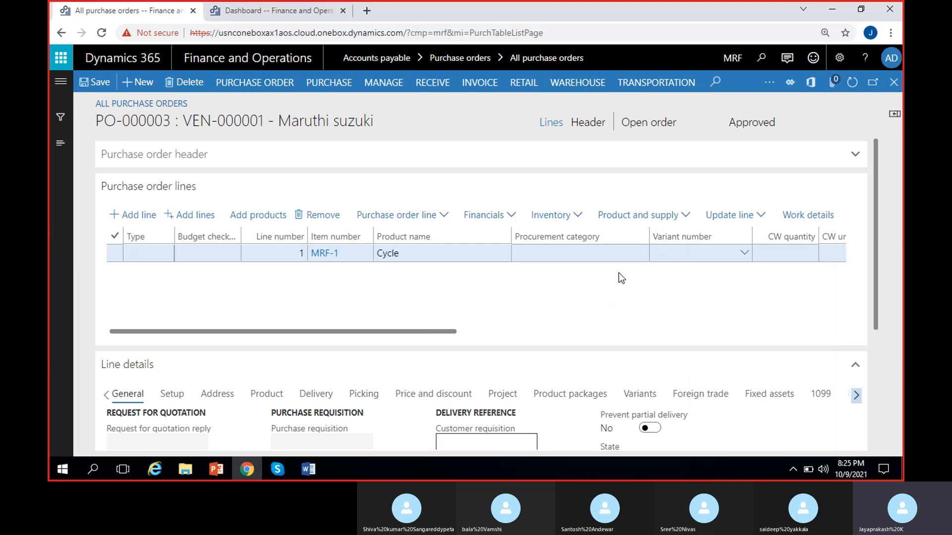
left_click(511, 215)
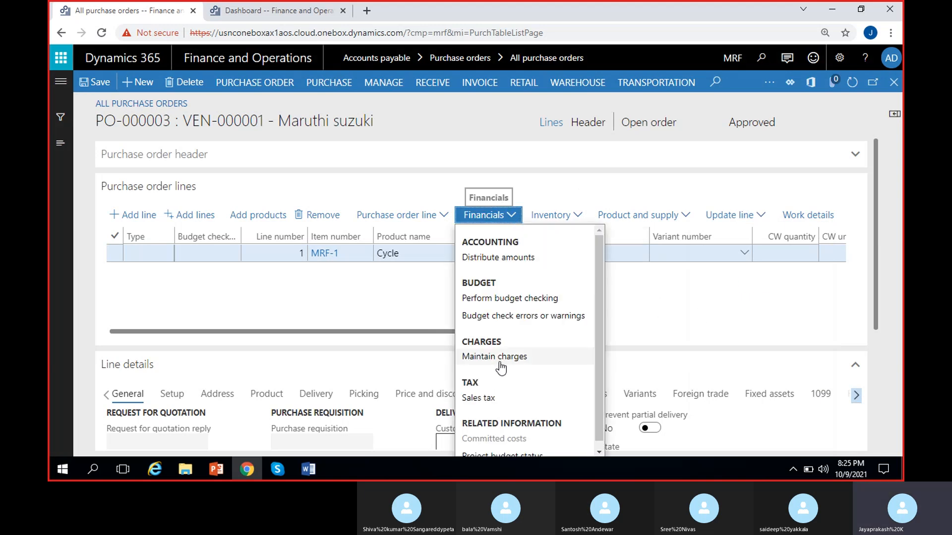
left_click(422, 297)
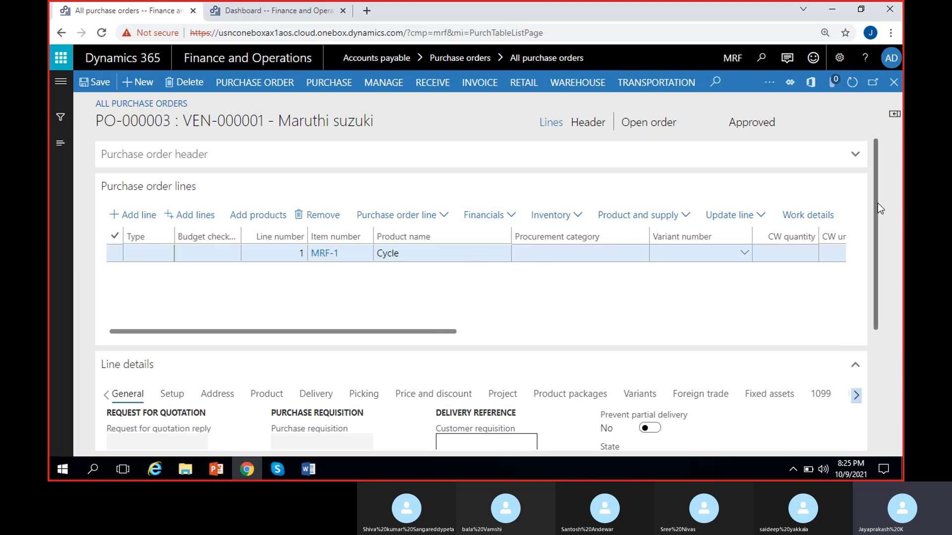
- Review the general line details of the Cycle line, including its order line, requisition, reference and status fields
mouse_move(877, 204)
left_mouse_down()
mouse_move(874, 308)
mouse_move(876, 215)
left_mouse_up()
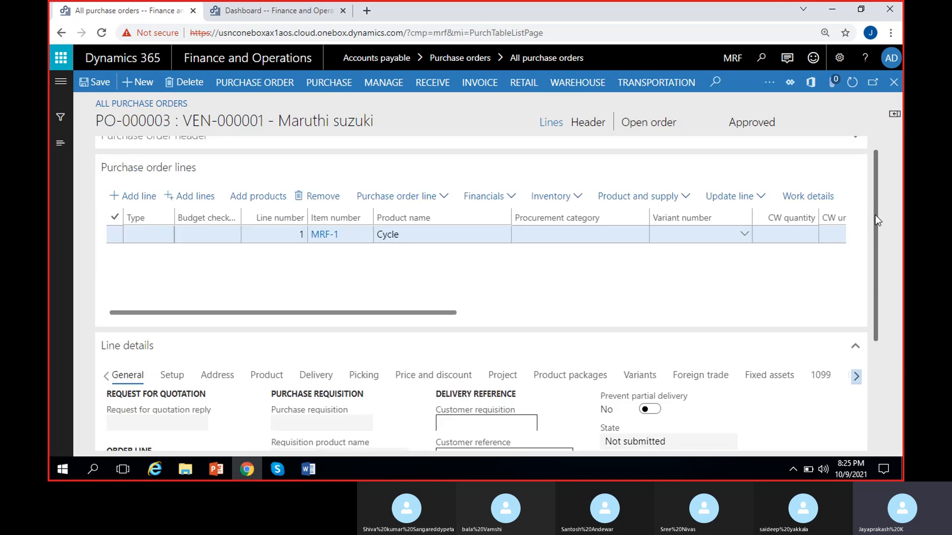
left_click(449, 242)
left_click_drag(870, 249, 877, 327)
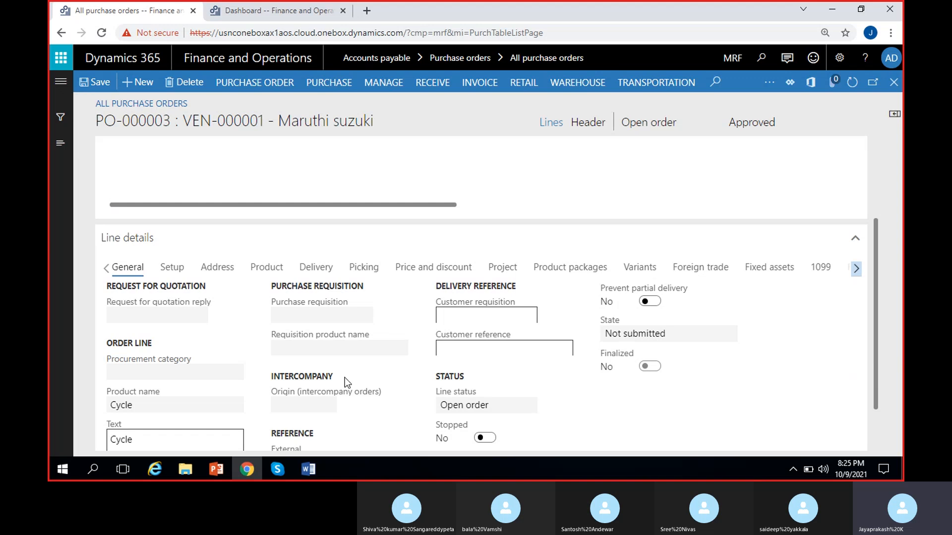
left_click_drag(876, 290, 882, 323)
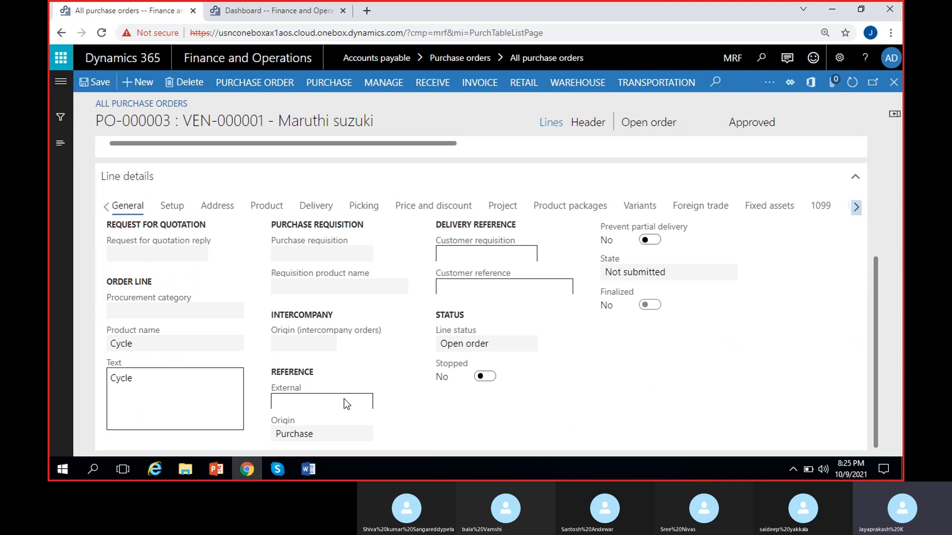
left_click(166, 347)
- Review the Cycle line's setup, delivery address and product dimension details
left_click(170, 208)
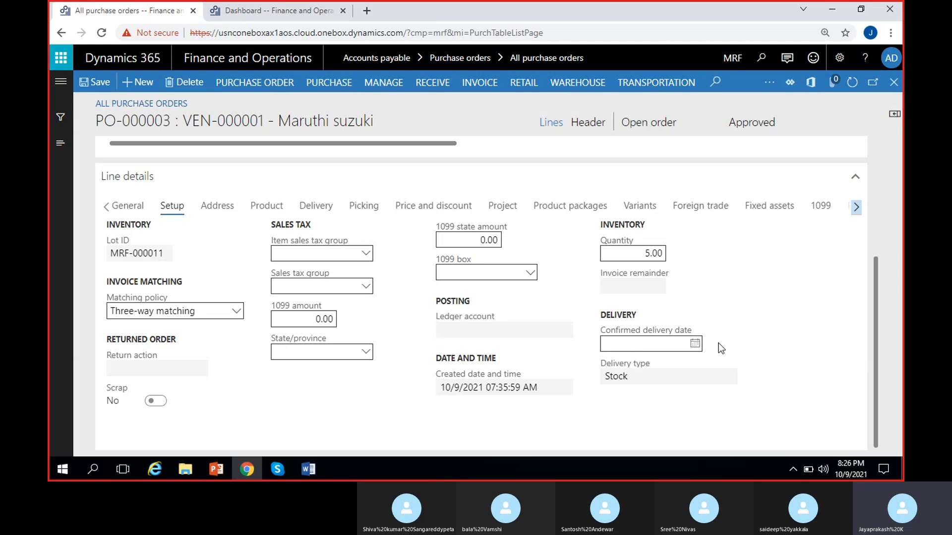
left_click(223, 207)
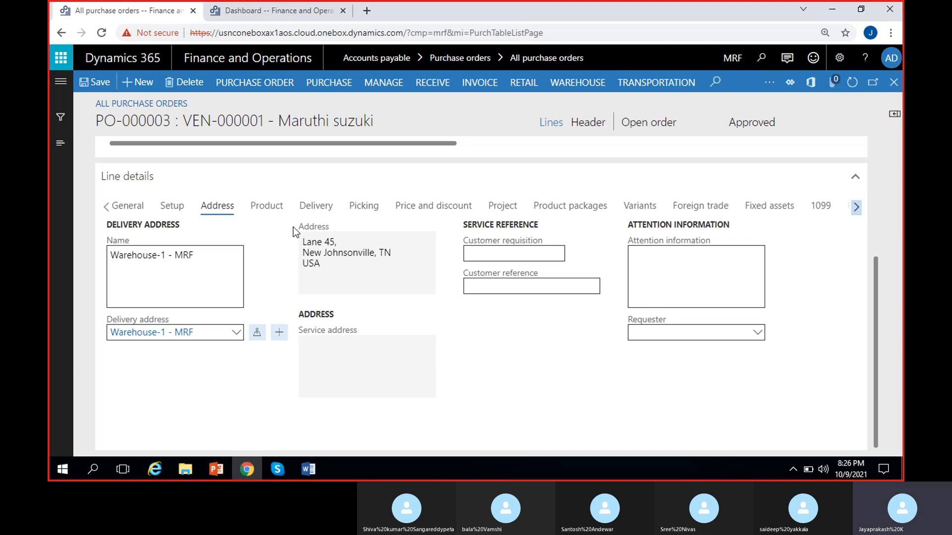
left_click(265, 209)
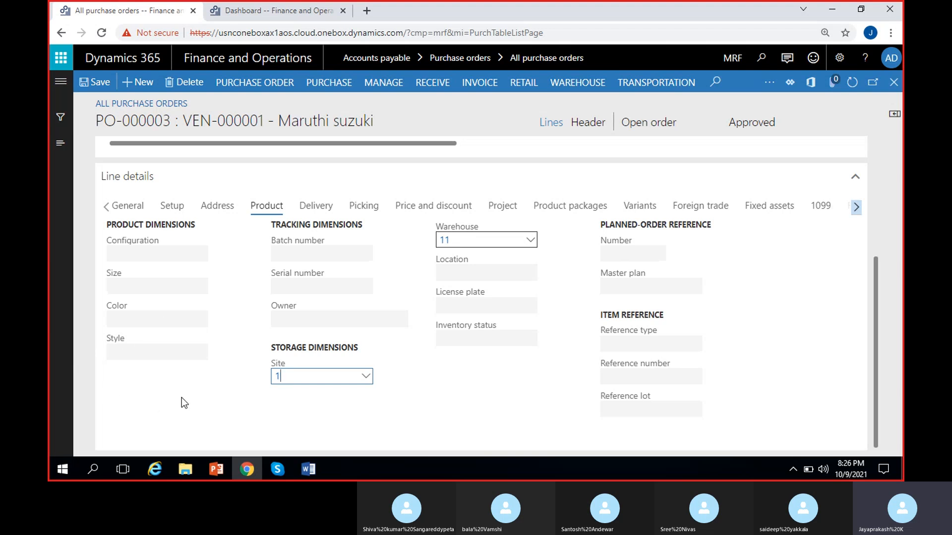
left_click(390, 403)
- Review the Cycle line's delivery details, including the delivery dates, overdelivery and underdelivery
left_click(317, 207)
left_click(290, 319)
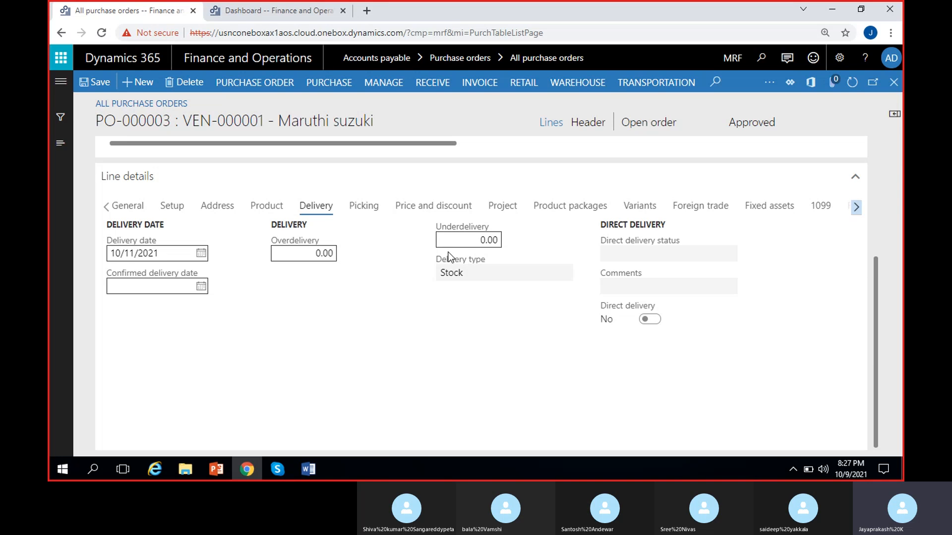
left_click(296, 253)
- Review the Cycle line's picking details and check the bar code lookup
left_click(360, 206)
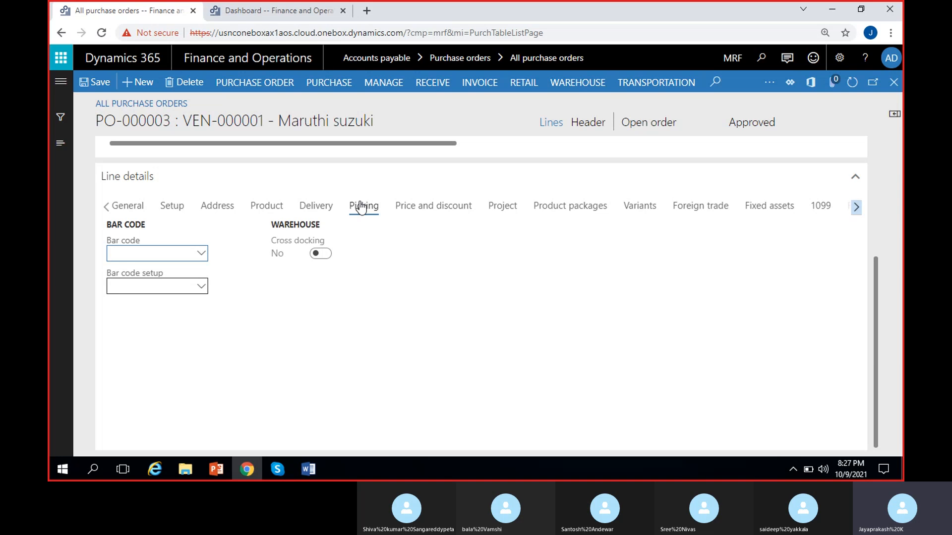
left_click(391, 292)
left_click(203, 254)
left_click(411, 246)
- Review the Cycle line's price and discount details and compare them with the quantity, unit price and net amount on the order line
left_click(436, 217)
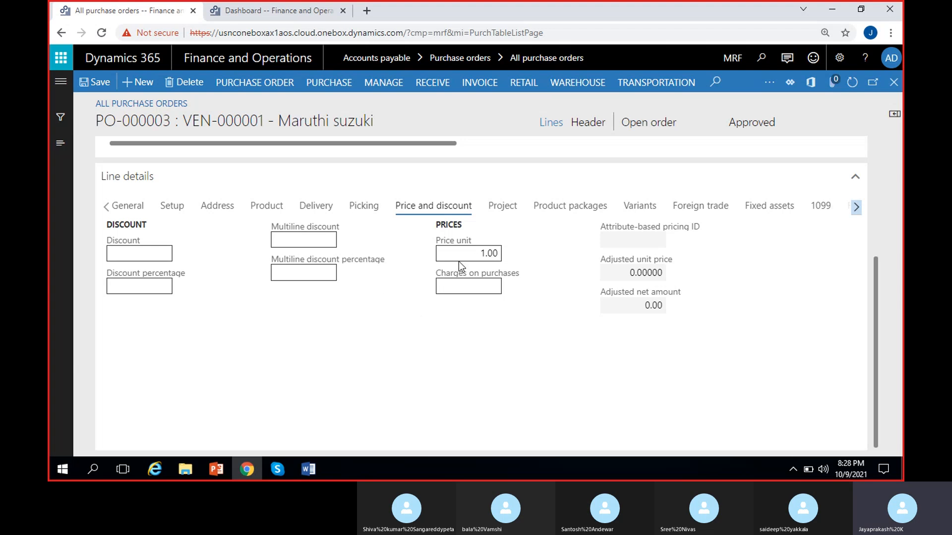
scroll(561, 265, "up", 4)
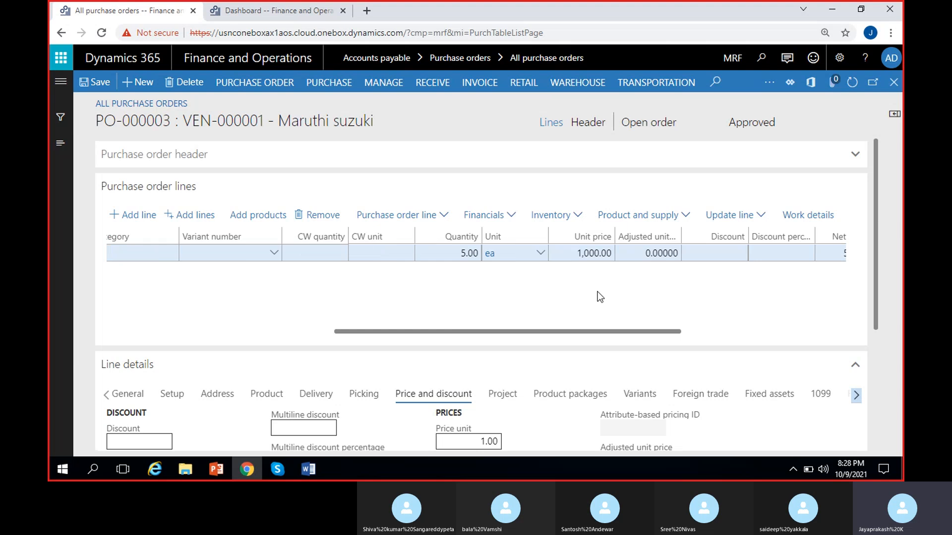
scroll(870, 216, "down", 3)
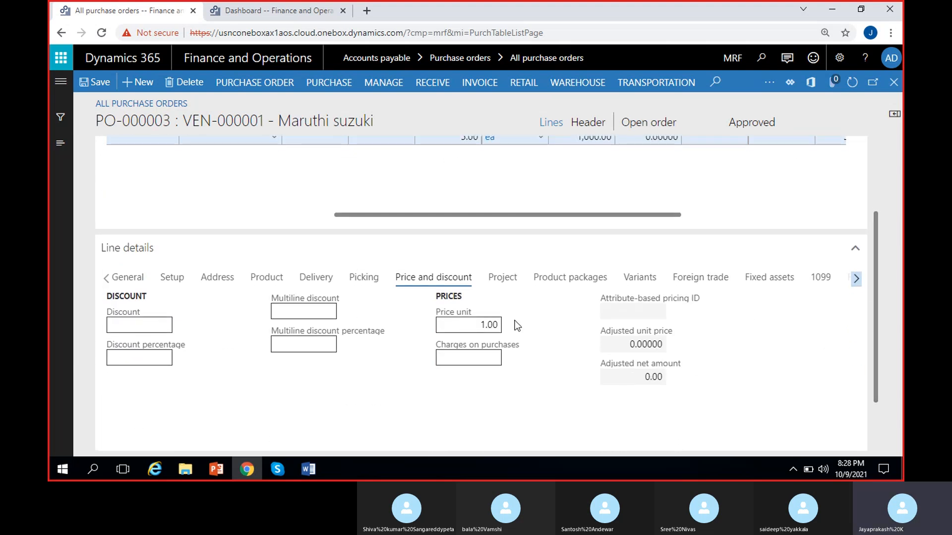
left_click_drag(677, 214, 587, 215)
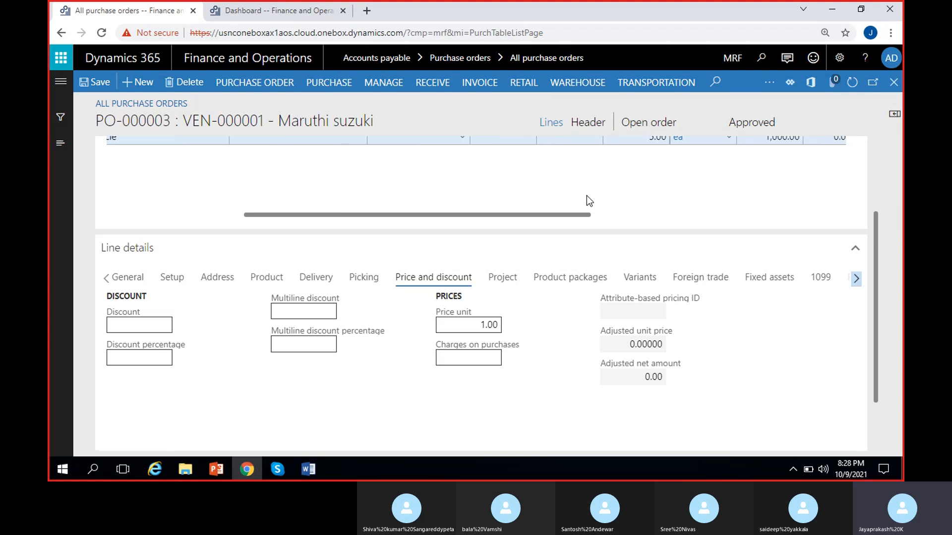
left_click_drag(515, 215, 606, 214)
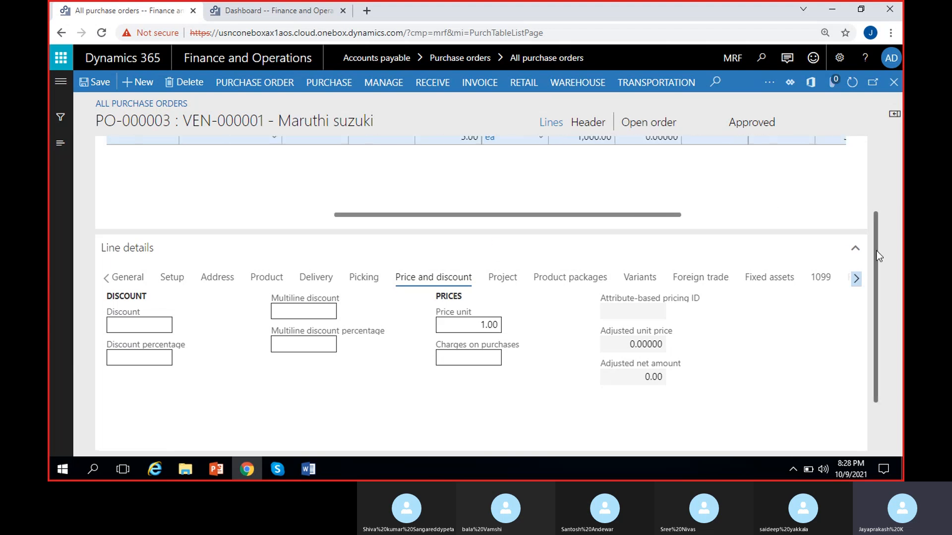
left_click_drag(876, 253, 875, 212)
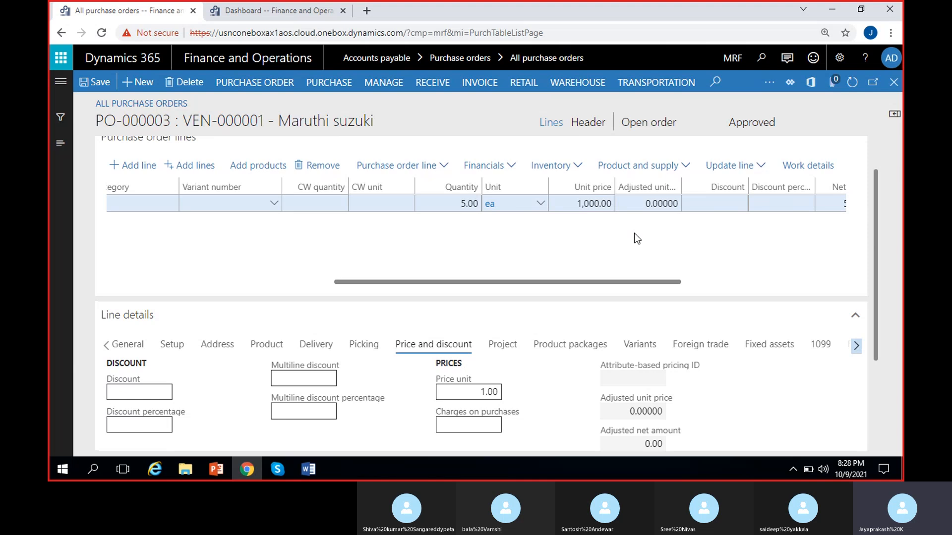
scroll(634, 233, "right", 5)
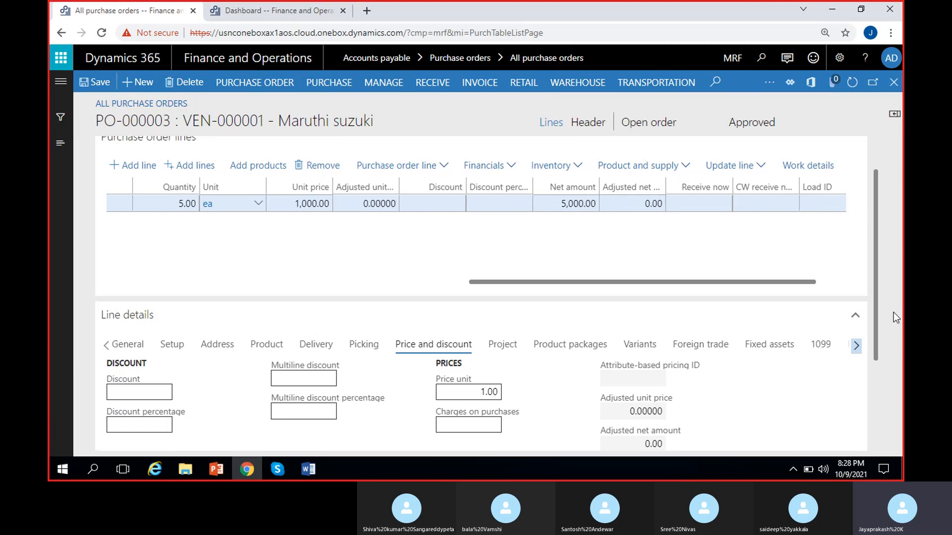
scroll(879, 246, "down", 1)
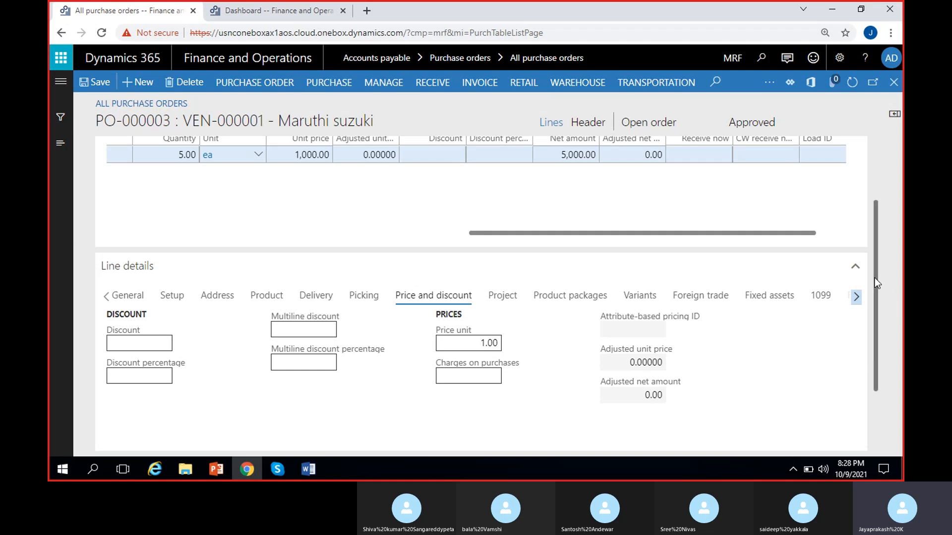
left_click_drag(875, 278, 880, 256)
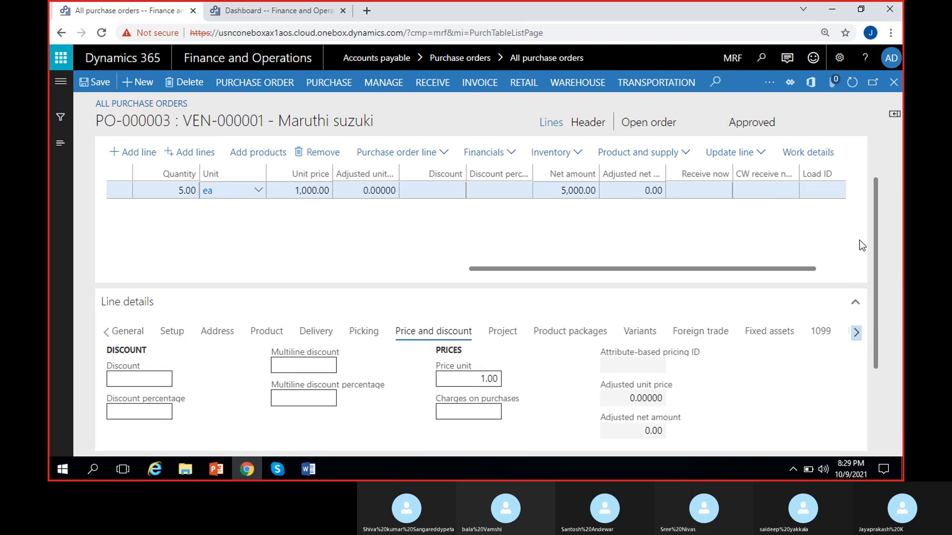
- Review the Cycle line's project details, including the project category, item number and cost price fields
left_click_drag(875, 218, 876, 253)
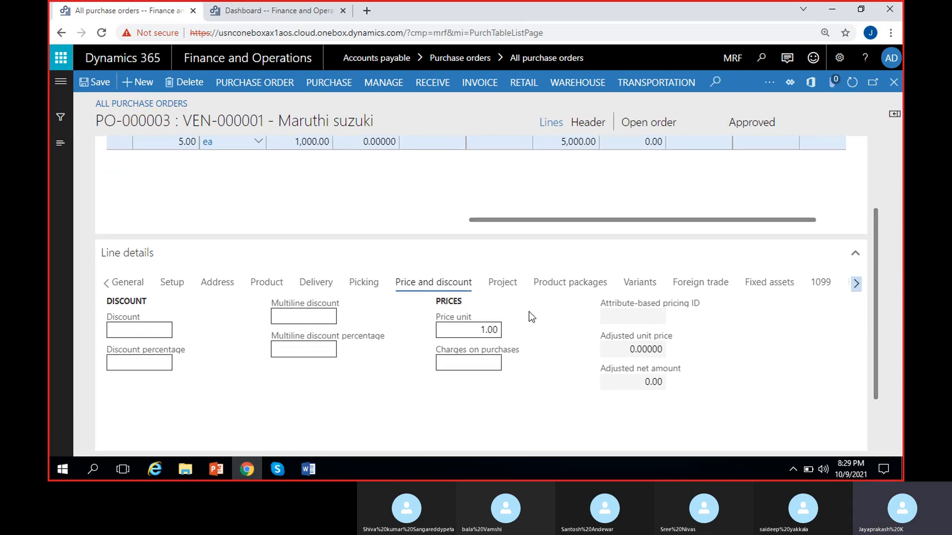
left_click(502, 283)
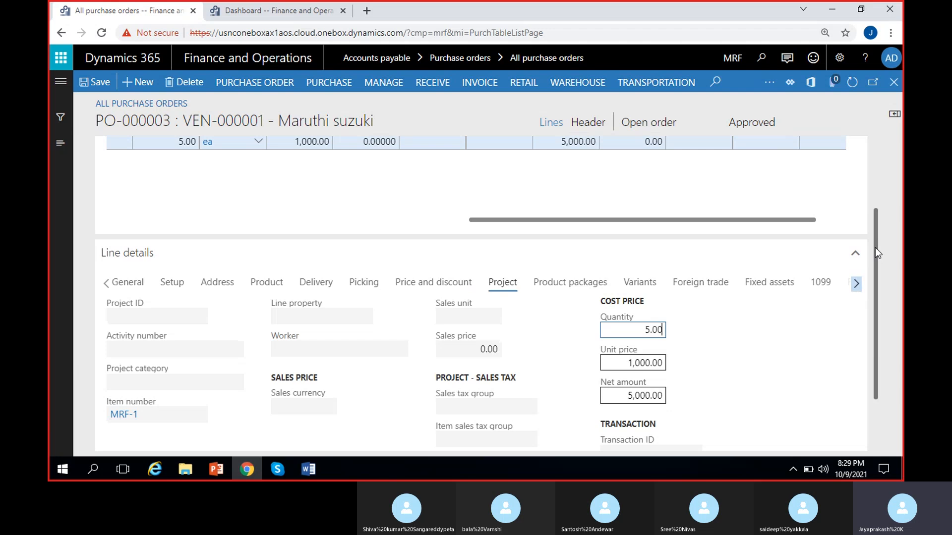
left_click_drag(875, 247, 875, 291)
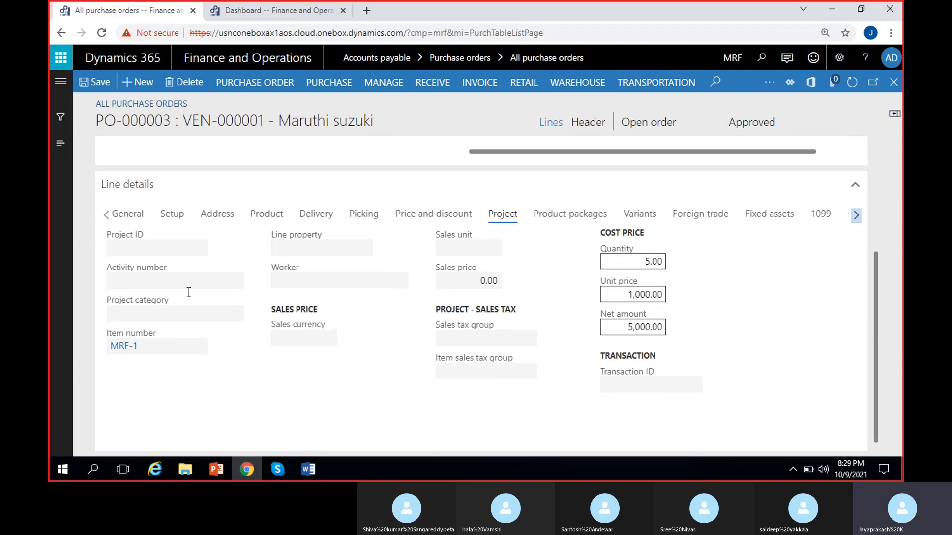
left_click(191, 315)
scroll(281, 397, "up", 1)
mouse_move(361, 332)
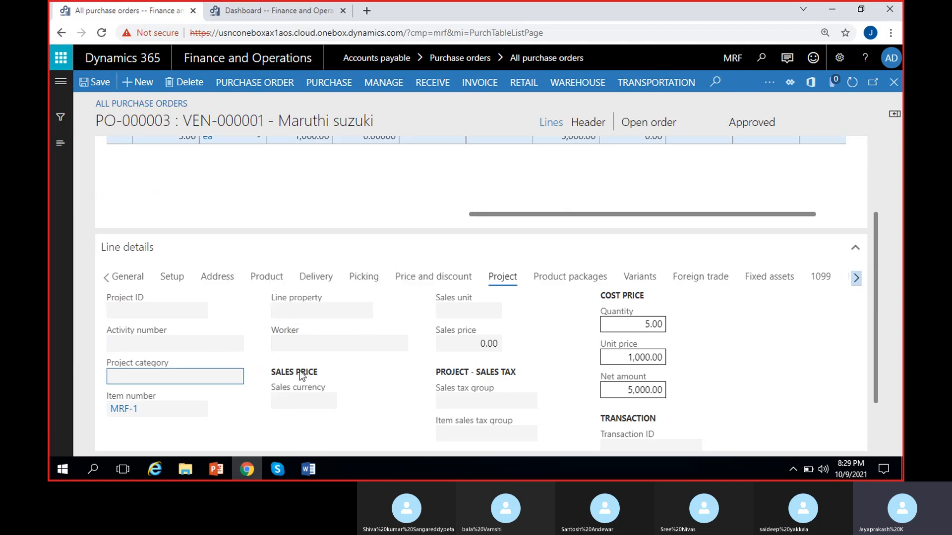
- Review the product packages and variants details of the Cycle line
left_click(553, 286)
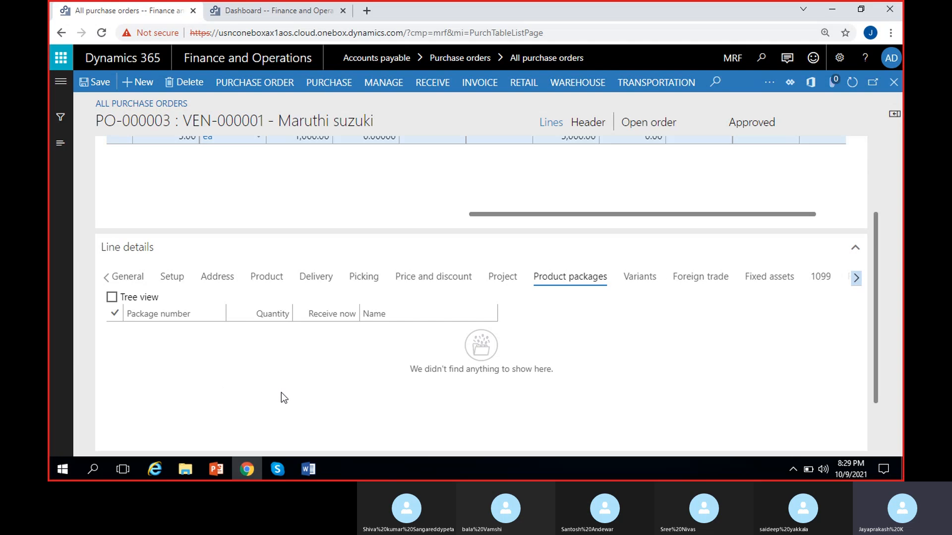
left_click(626, 282)
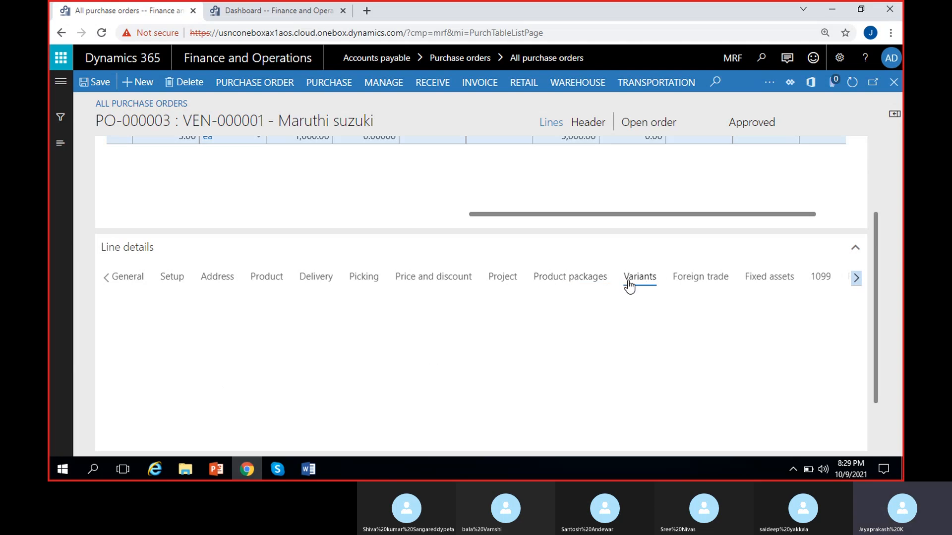
mouse_move(876, 276)
left_mouse_down()
mouse_move(878, 310)
mouse_move(879, 275)
left_mouse_up()
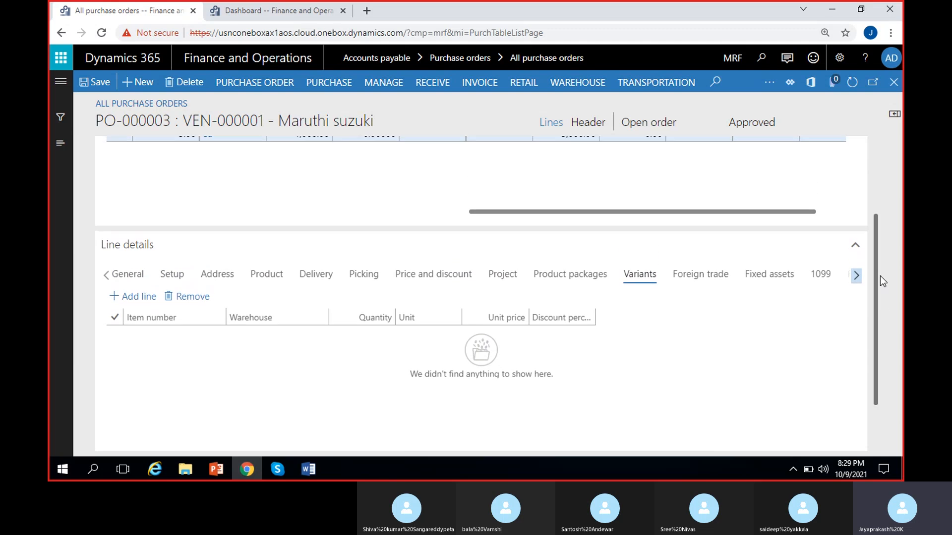
- Review the Cycle line's foreign trade and fixed assets details
left_click(713, 286)
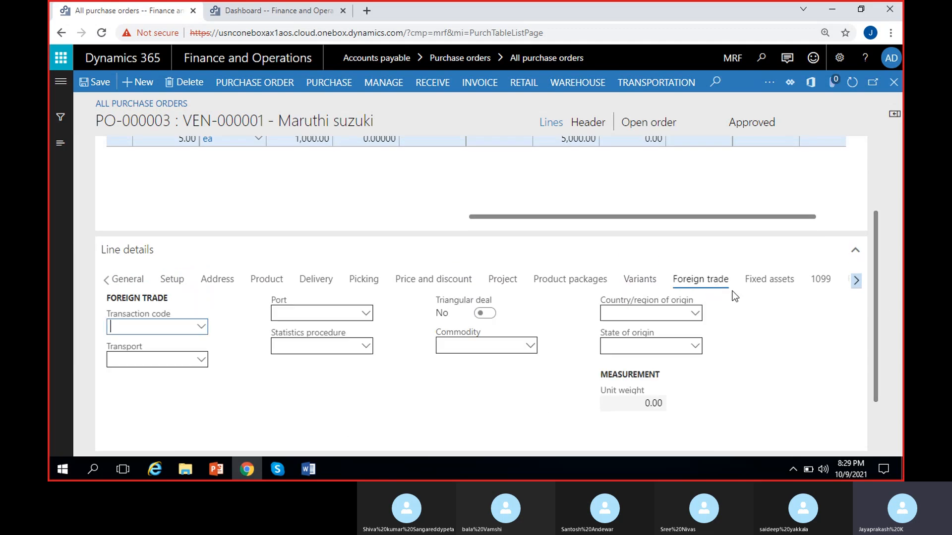
left_click(776, 287)
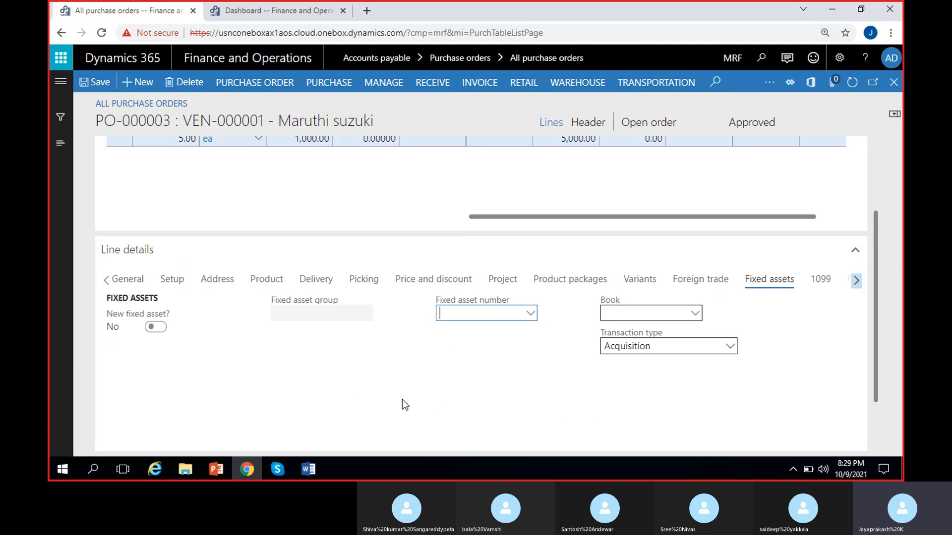
left_click(400, 362)
- Review the Cycle line's 1099 fields and financial dimensions, and check the available MRF_Department values
left_click(857, 281)
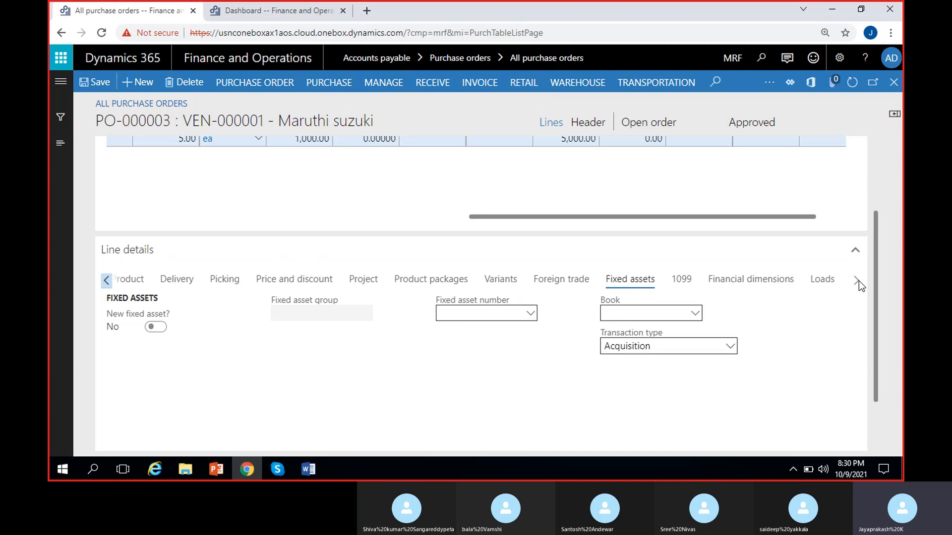
left_click(690, 283)
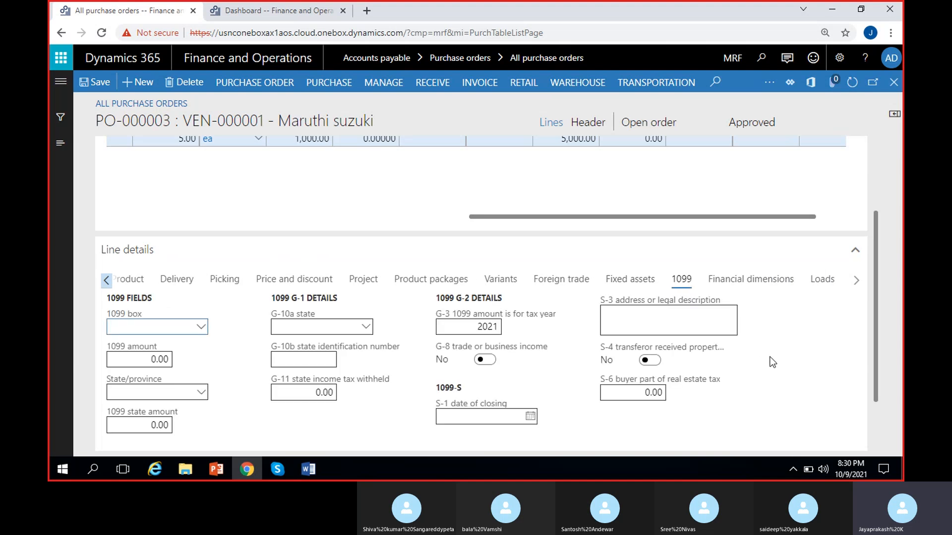
left_click(760, 282)
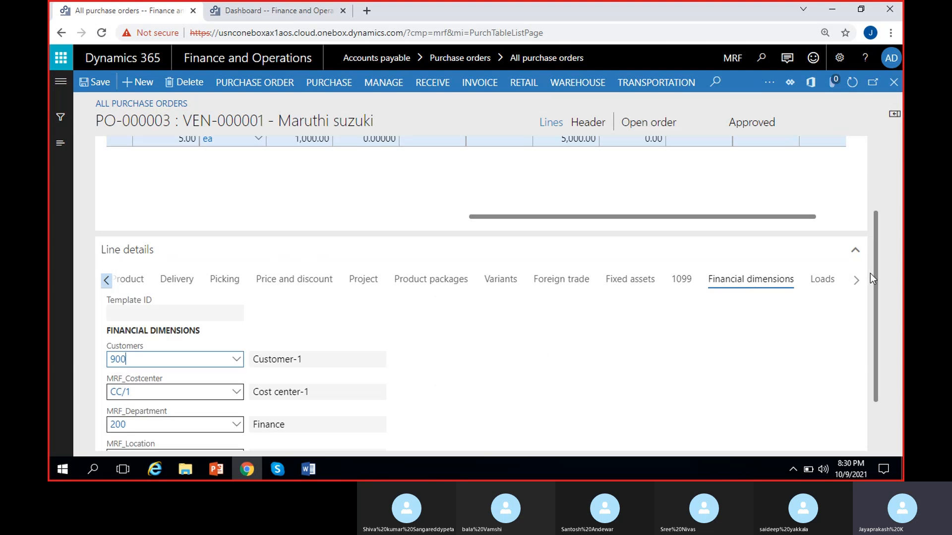
left_click_drag(875, 261, 873, 325)
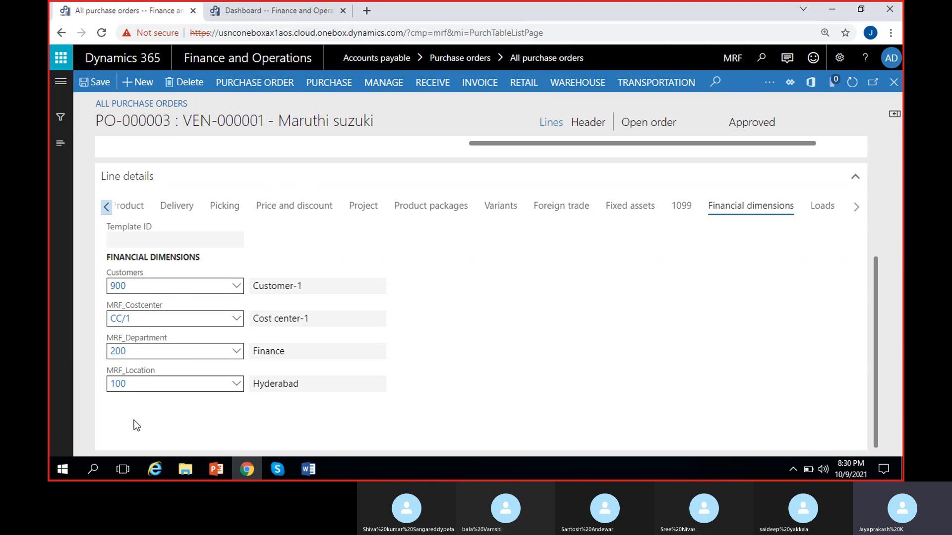
left_click(237, 352)
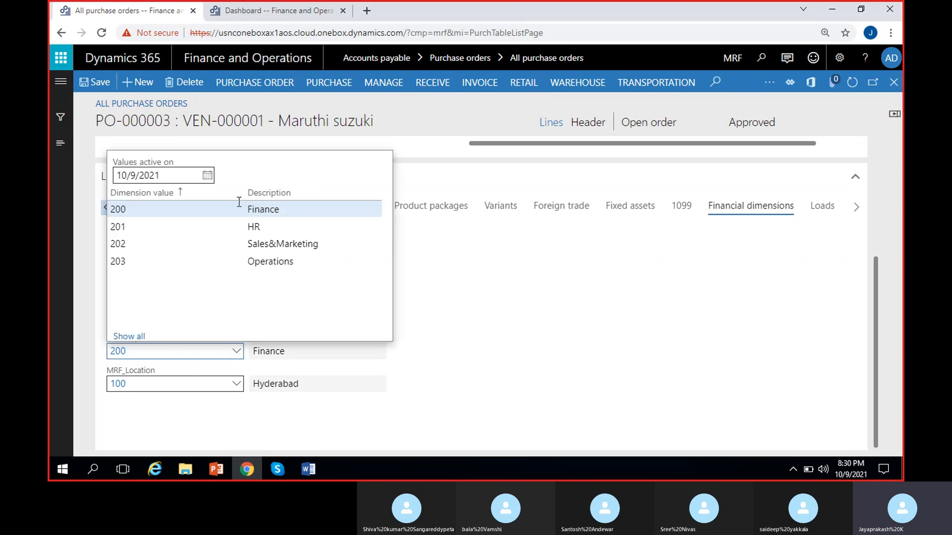
left_click(442, 337)
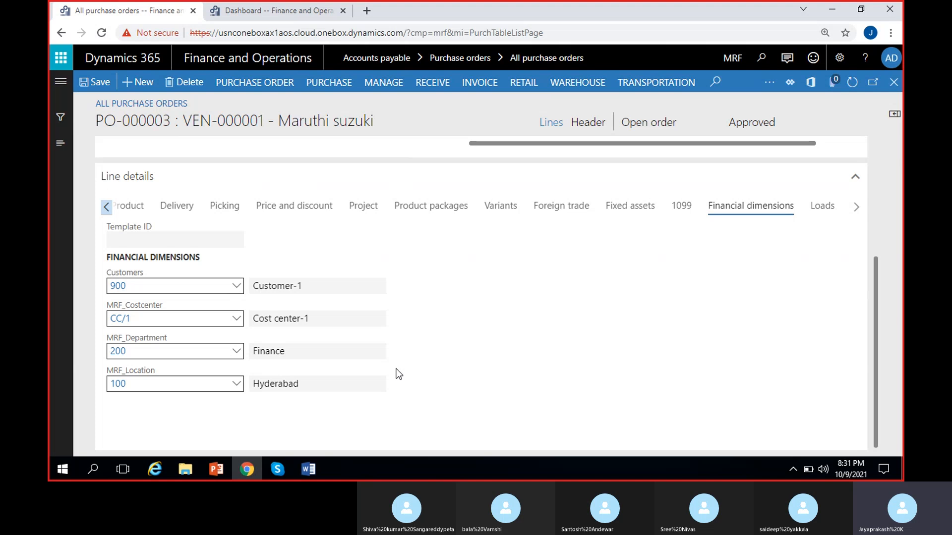
- Change the Cycle line's warehouse to 22 in its product storage dimensions
left_click(106, 207)
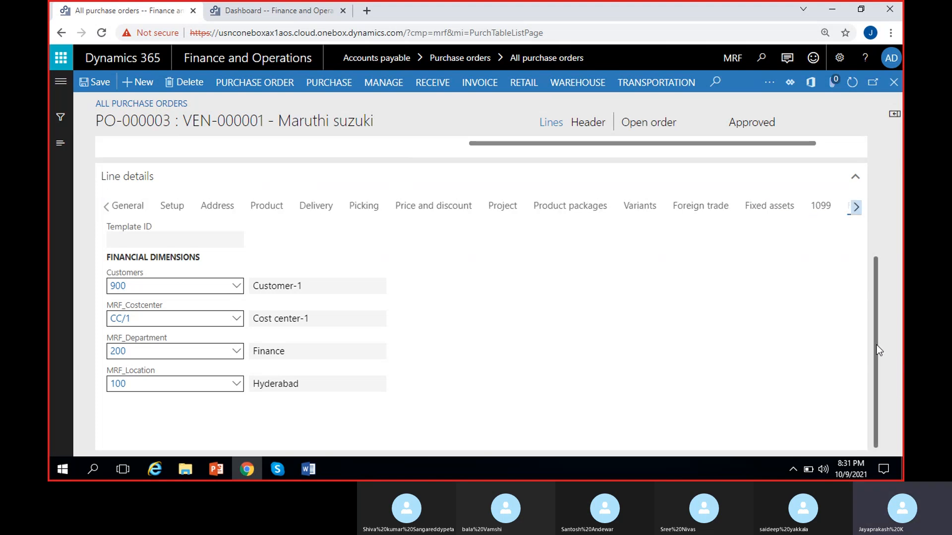
scroll(889, 243, "up", 4)
scroll(893, 233, "down", 3)
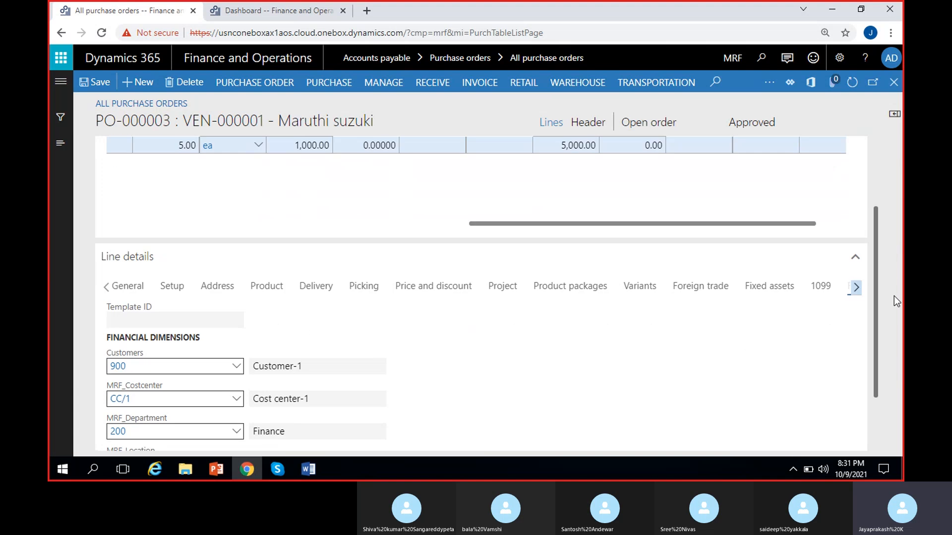
left_click(266, 280)
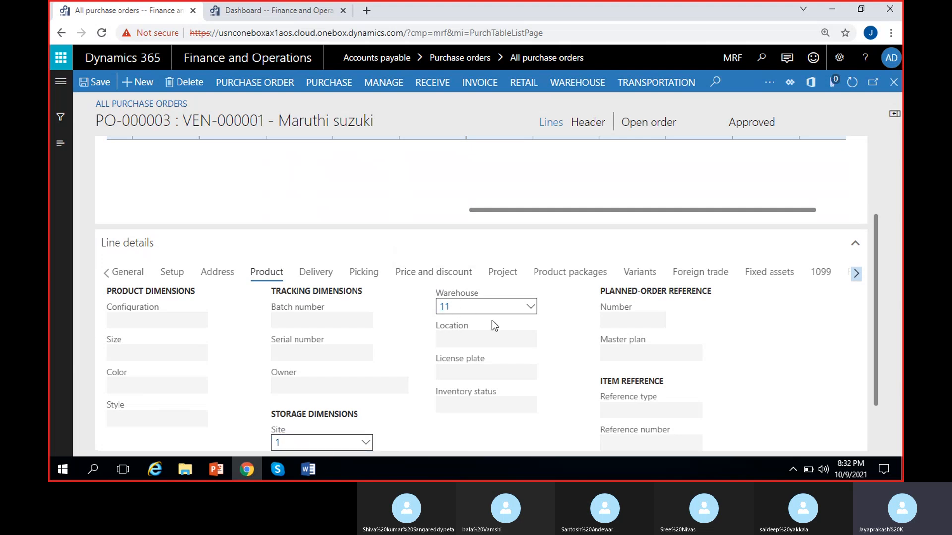
left_click(537, 301)
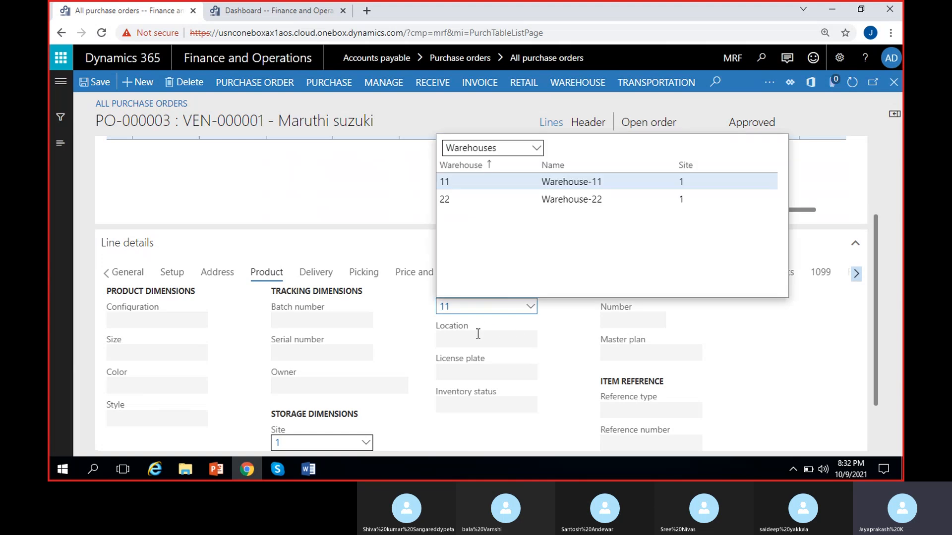
left_click(510, 199)
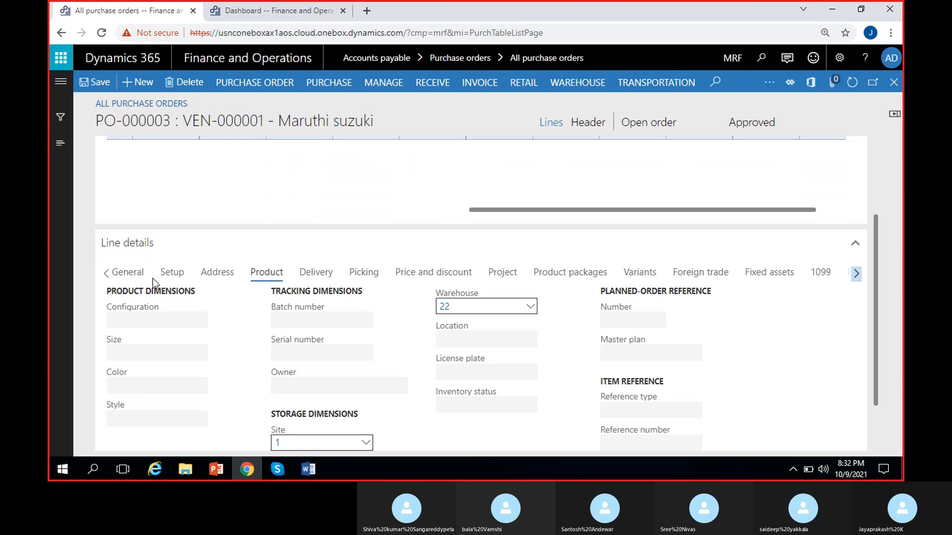
- Check the Cycle line's general details and order line values, and save the purchase order
left_click(128, 272)
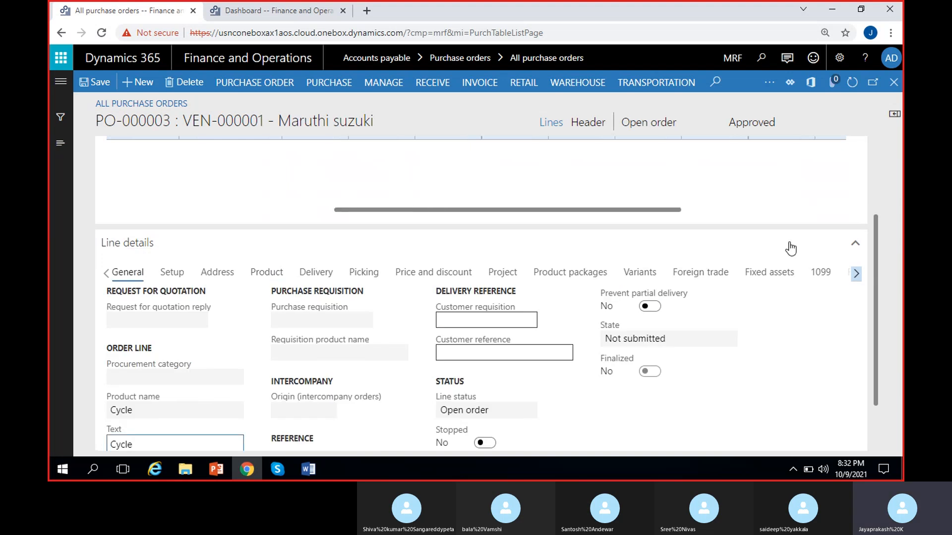
left_click_drag(876, 255, 885, 171)
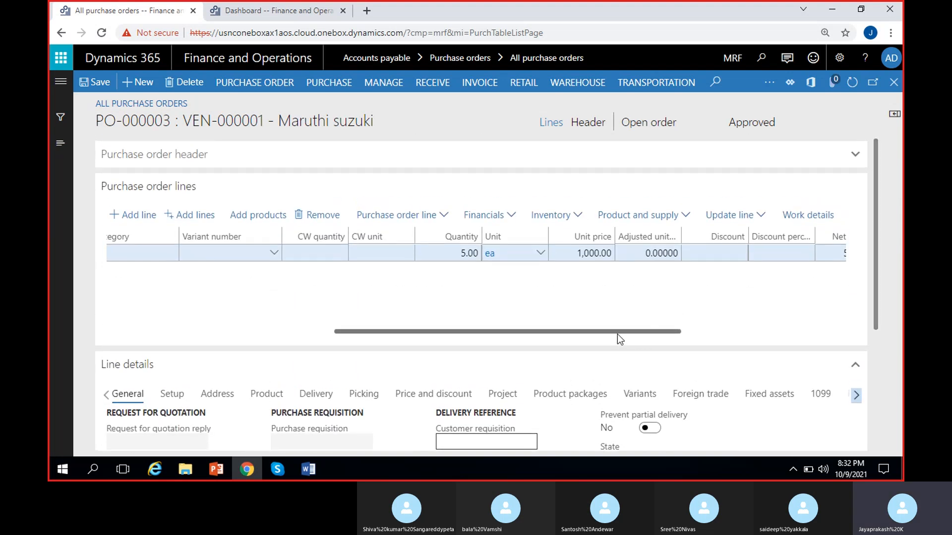
left_click_drag(617, 332, 300, 326)
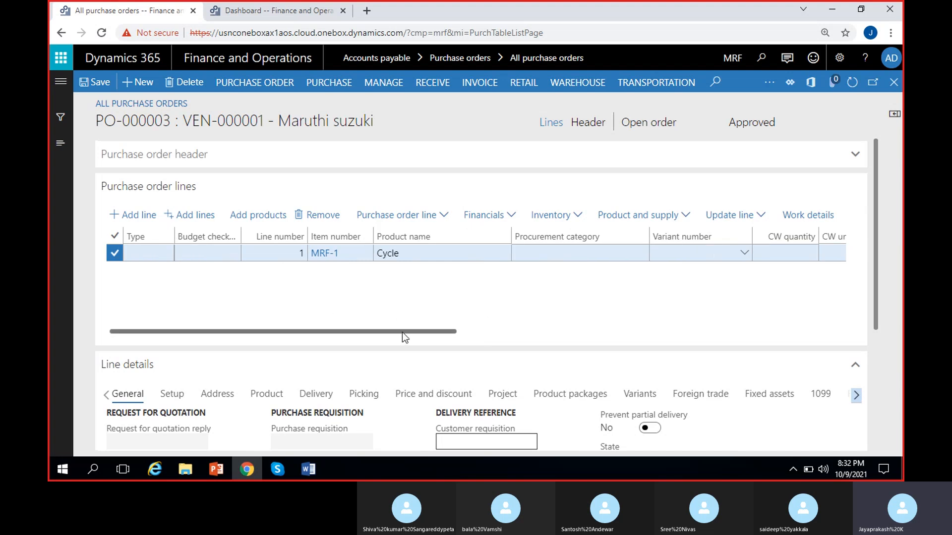
left_click_drag(402, 333, 629, 332)
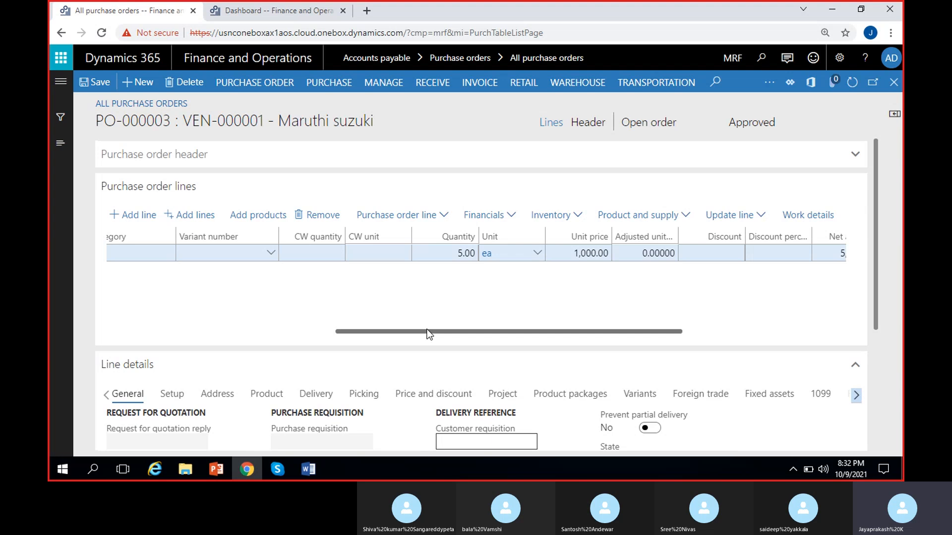
left_click(99, 82)
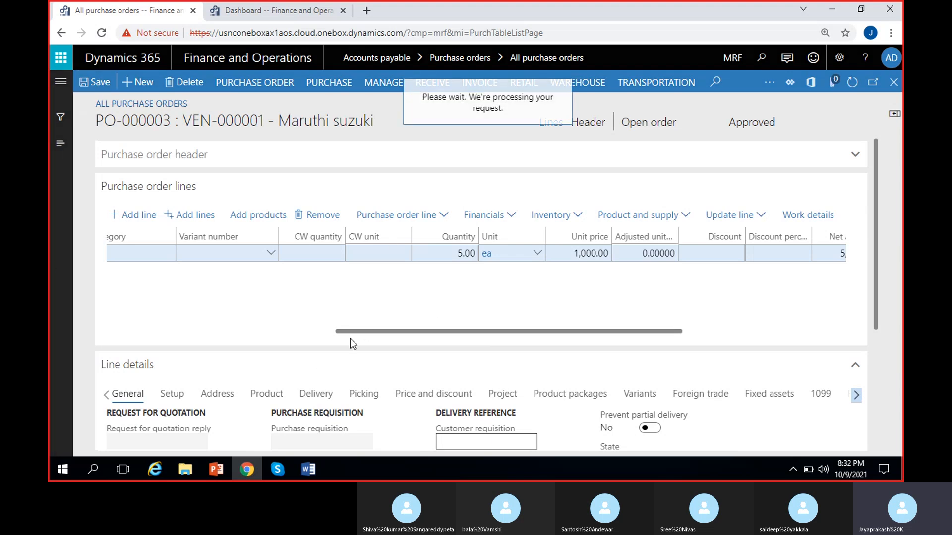
scroll(350, 338, "down", 4)
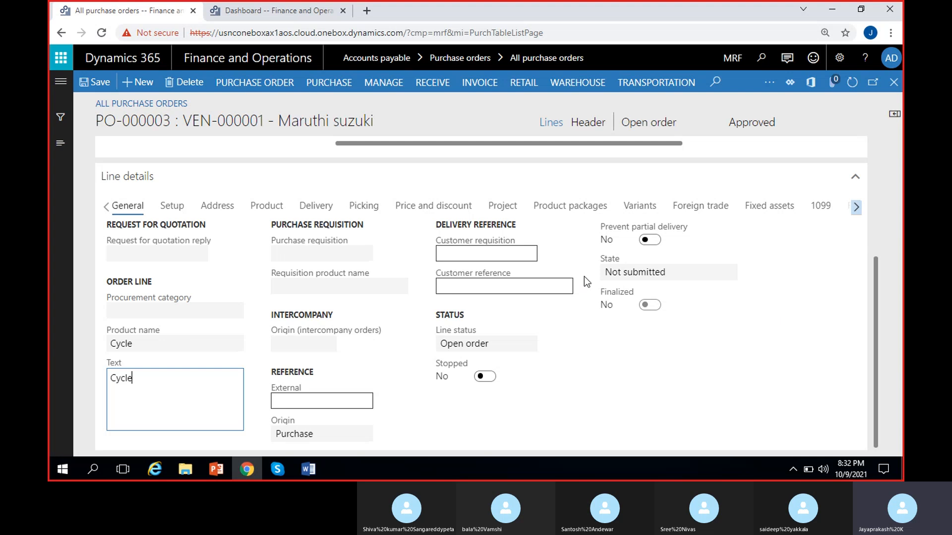
left_click_drag(875, 338, 887, 204)
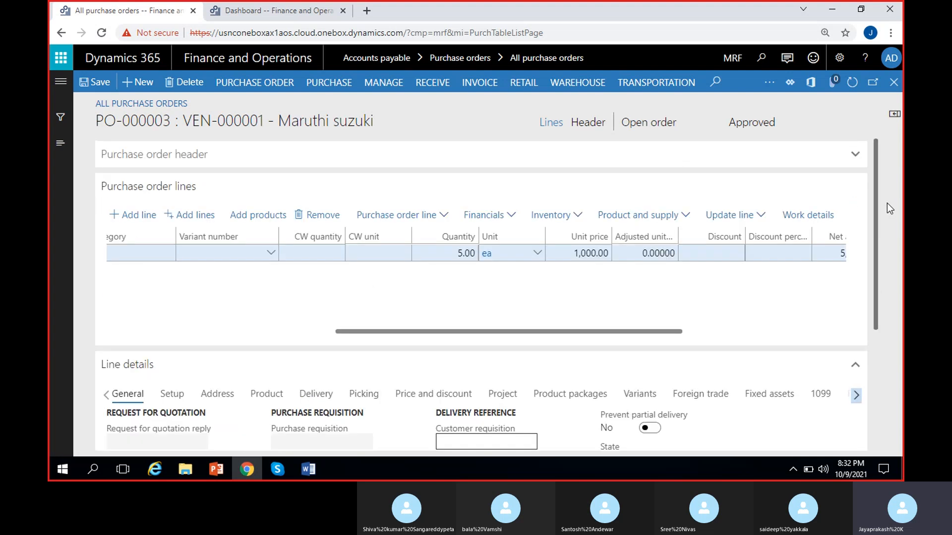
- Open the purchase order's totals and look through the subtotal, vendor credit and measurement fields
left_click(266, 91)
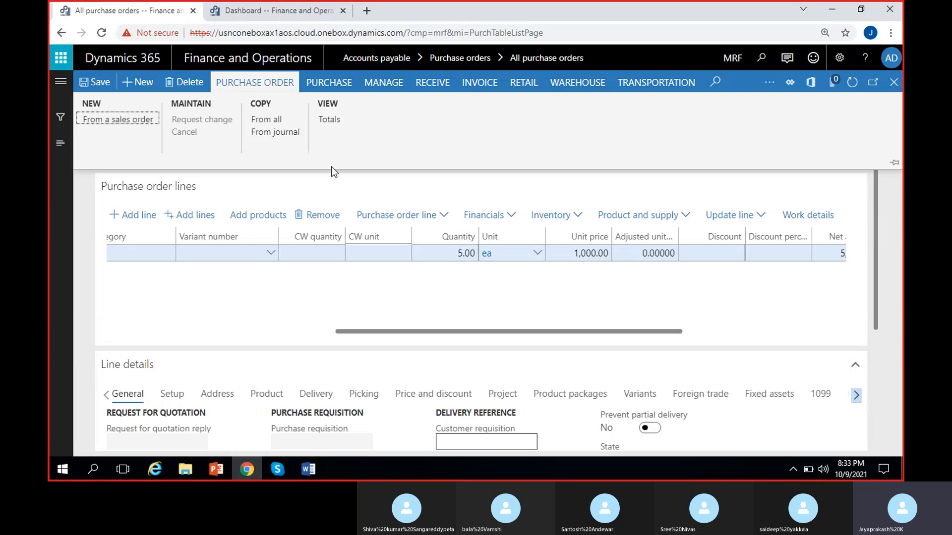
left_click(328, 121)
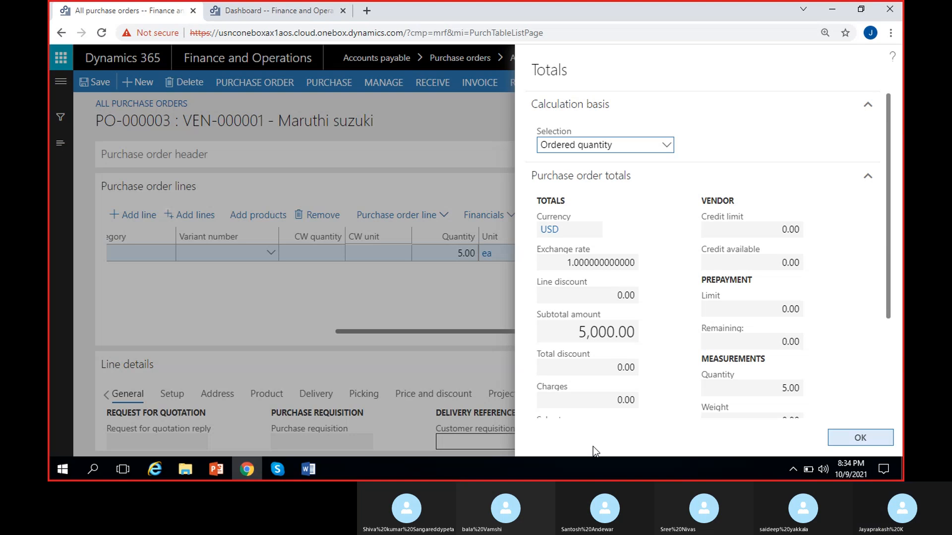
scroll(664, 236, "down", 1)
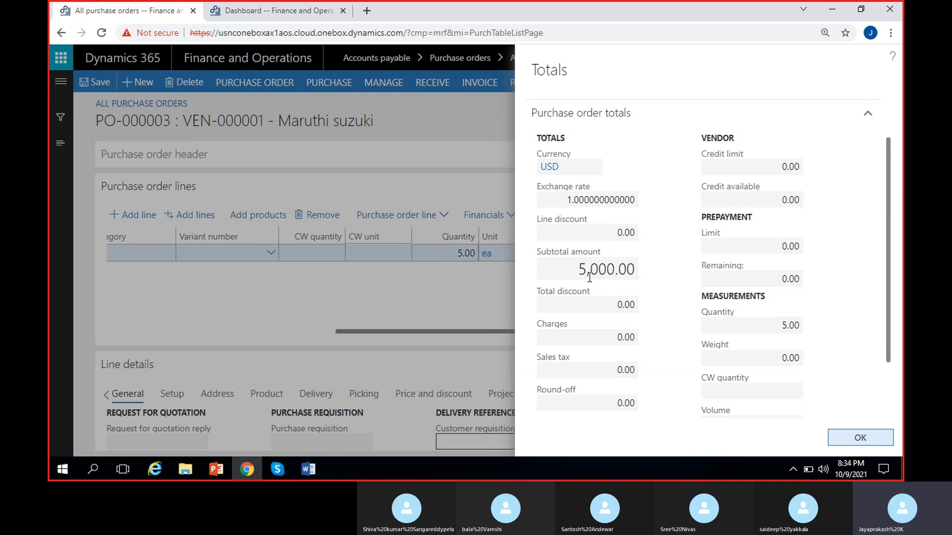
scroll(589, 277, "down", 1)
- Examine the total discount, charges, sales tax and round-off amounts in the purchase order totals
left_click(595, 242)
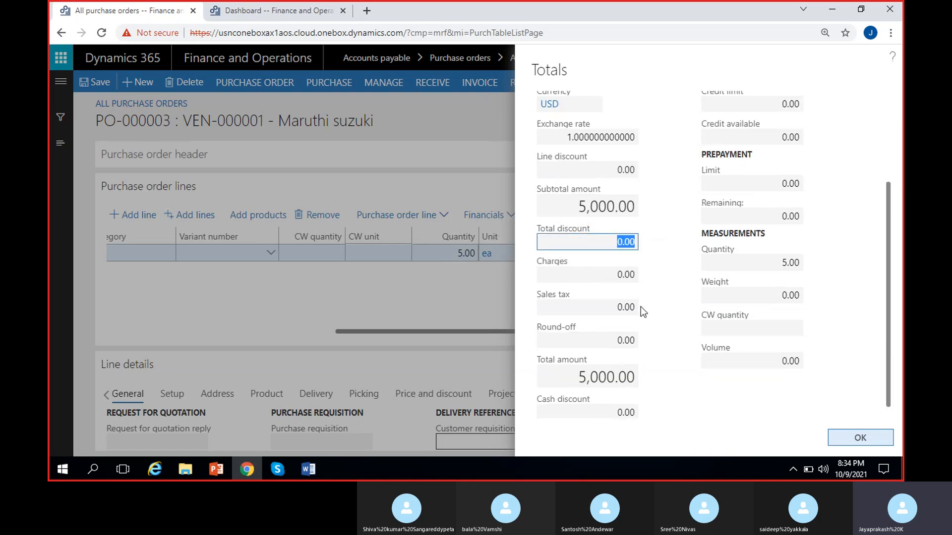
left_click(645, 292)
left_click(608, 275)
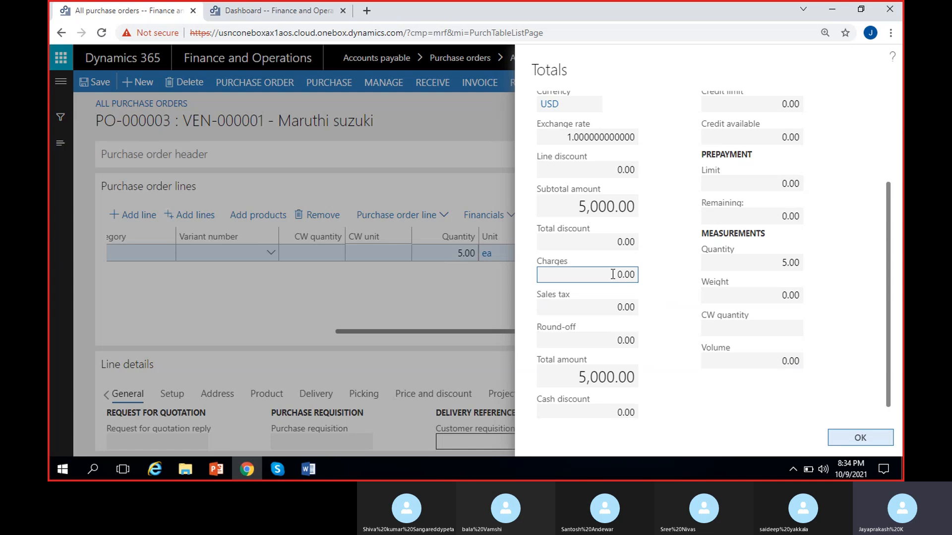
left_click(660, 300)
left_click(605, 307)
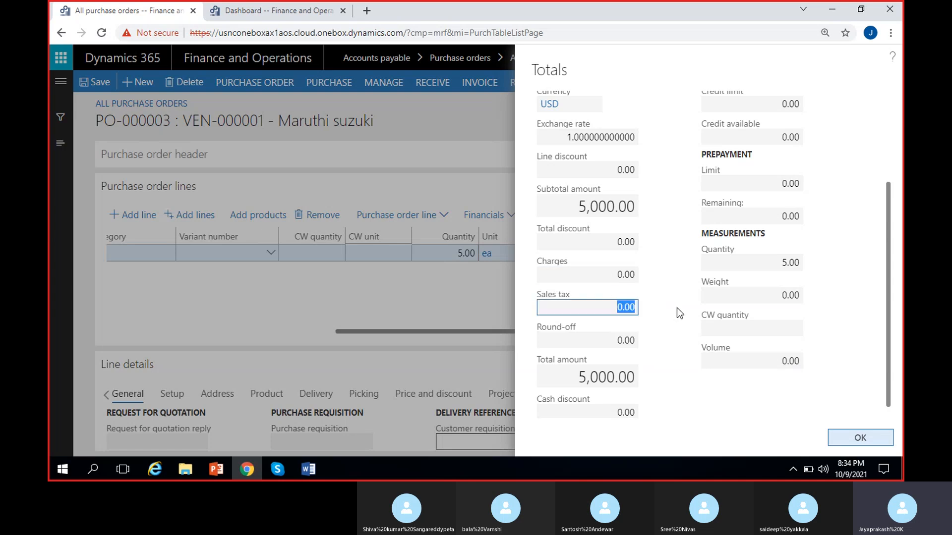
left_click(670, 320)
left_click(593, 337)
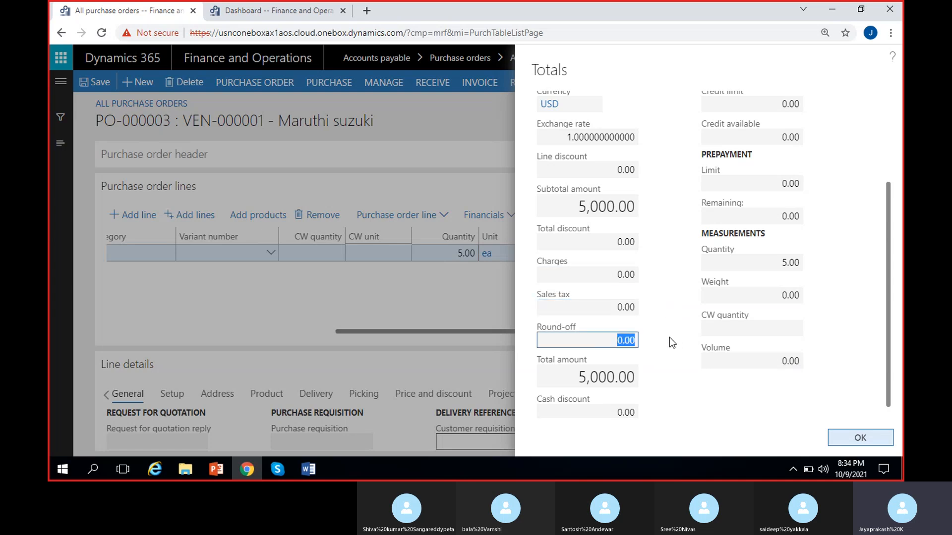
left_click(669, 337)
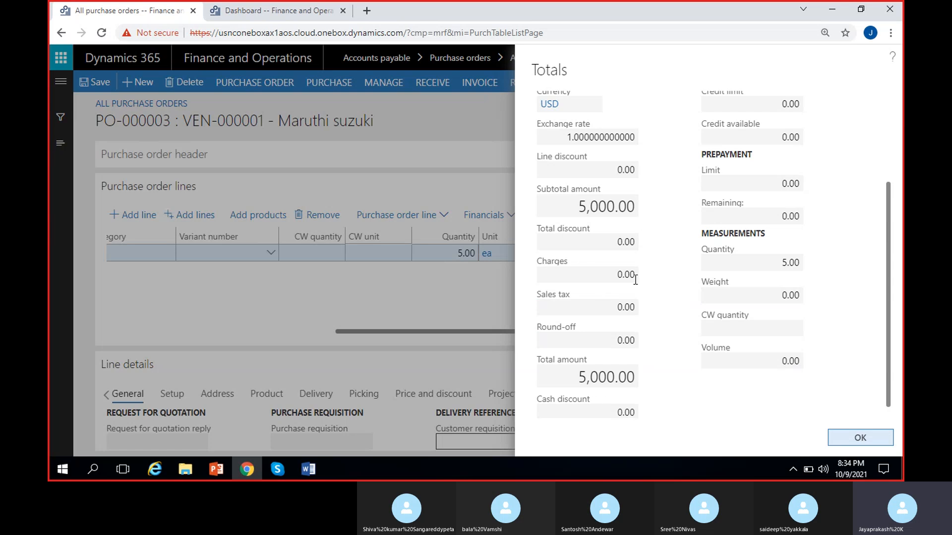
- Examine the total amount and cash discount in the purchase order totals
left_click(575, 377)
left_click(680, 380)
scroll(679, 377, "down", 1)
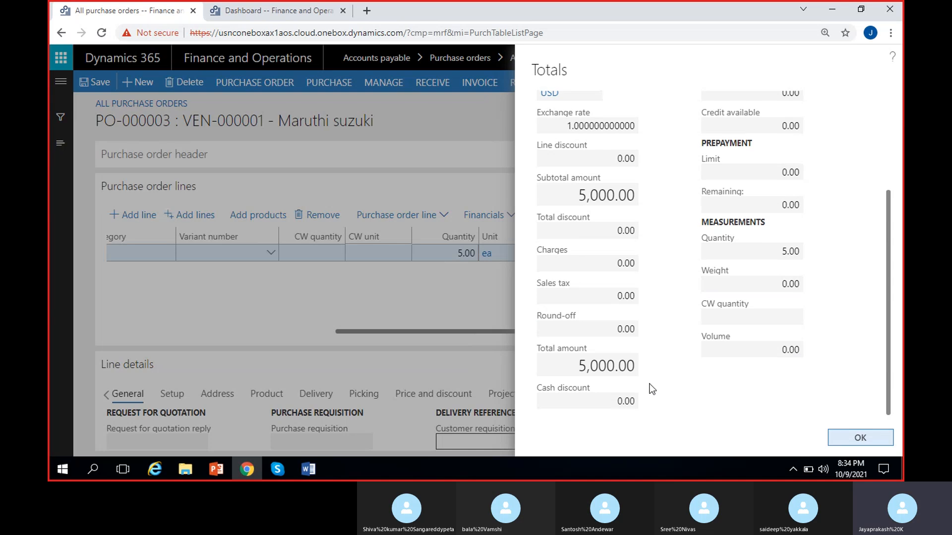
left_click(613, 400)
left_click(667, 371)
scroll(671, 332, "up", 3)
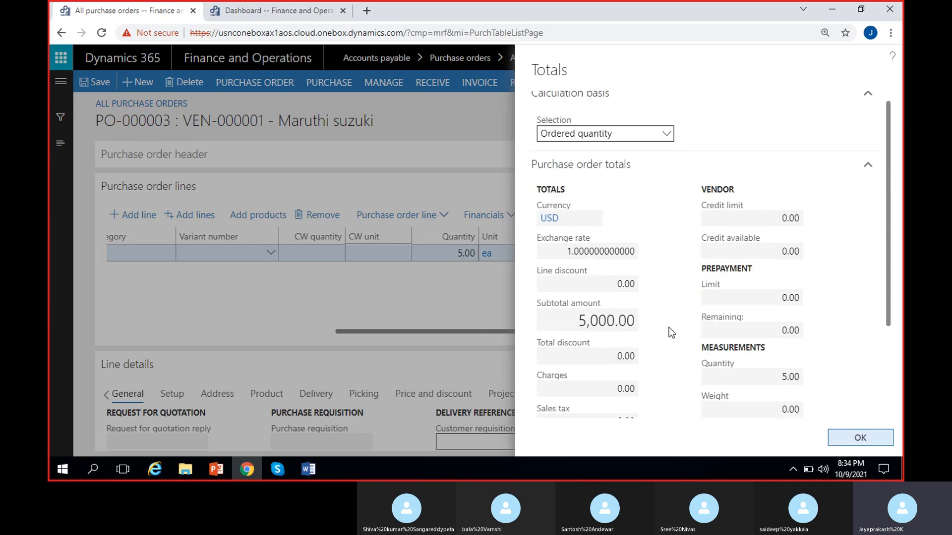
- Examine the vendor's credit limit and available credit in the purchase order totals
left_click(750, 216)
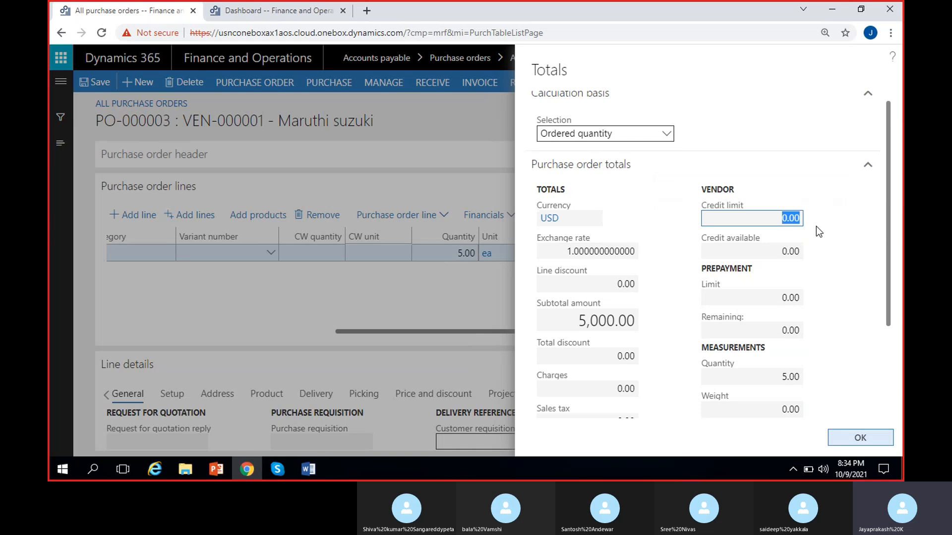
left_click(665, 251)
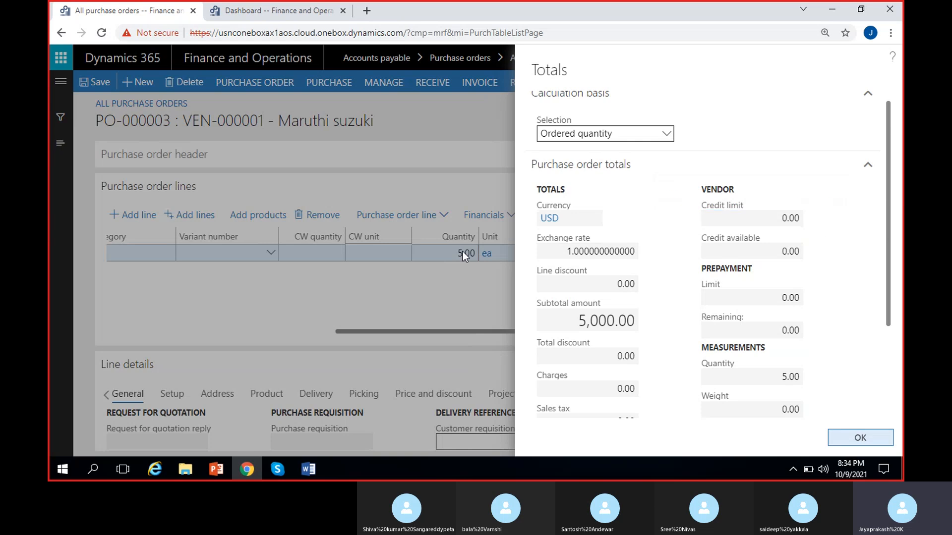
left_click(753, 249)
left_click(831, 266)
scroll(686, 239, "down", 2)
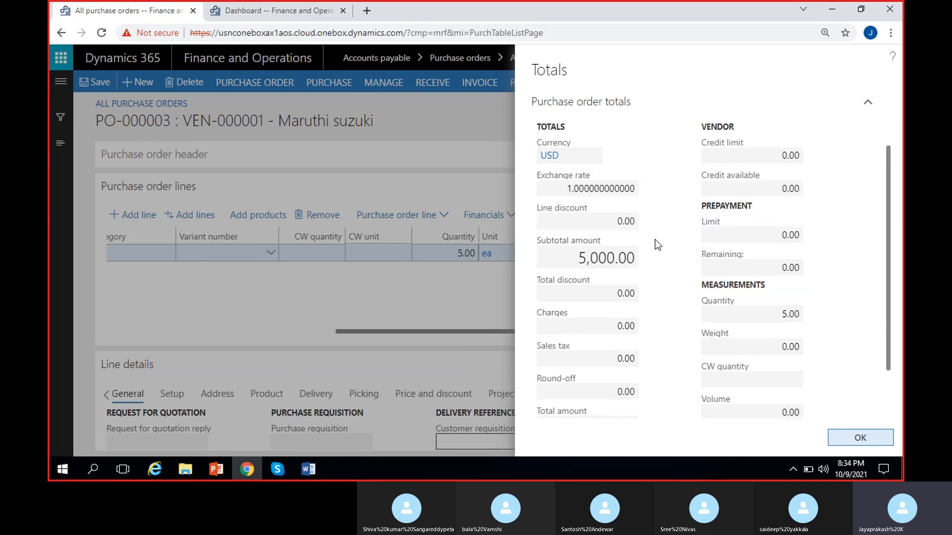
- Examine the prepayment limit and remaining prepayment amount in the purchase order totals
left_click(759, 229)
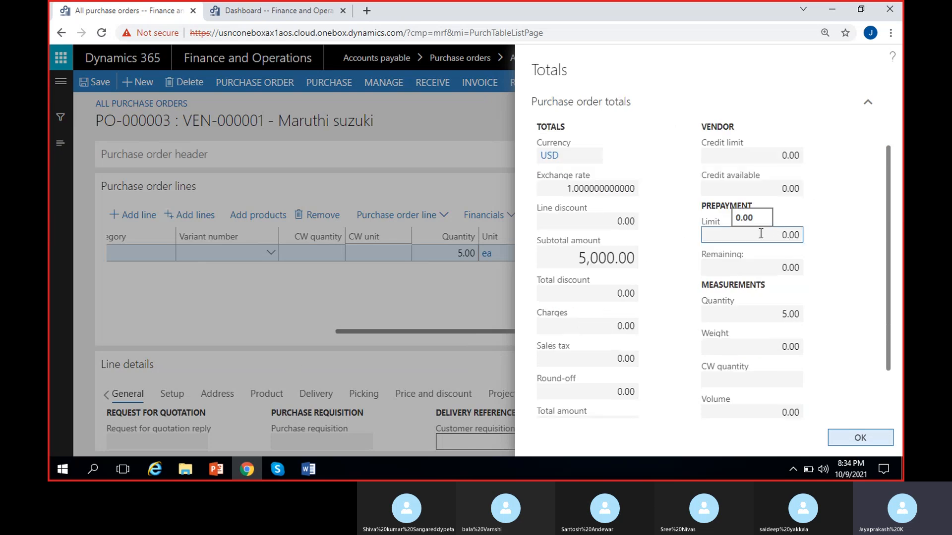
left_click(684, 242)
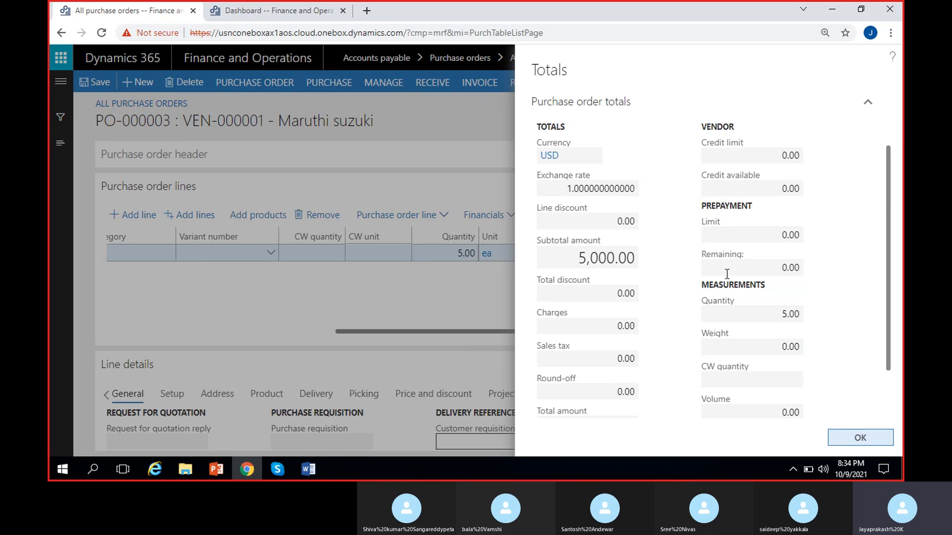
scroll(737, 281, "down", 2)
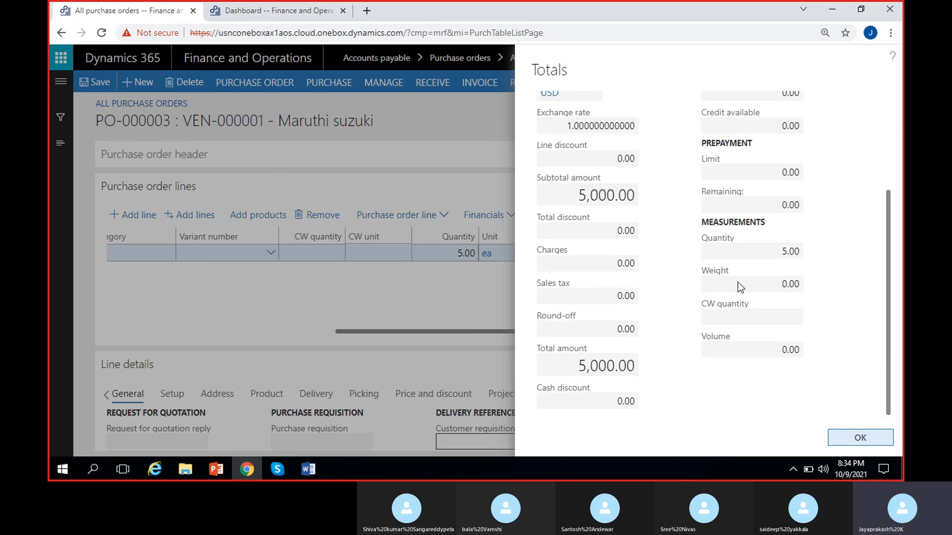
left_click_drag(780, 173, 813, 217)
left_click(816, 207)
left_click_drag(779, 203, 816, 207)
left_click(821, 216)
- Check the ordered quantity among the measurements and close the purchase order totals
left_click_drag(780, 257, 824, 255)
left_click(825, 270)
left_click(754, 251)
left_click(816, 264)
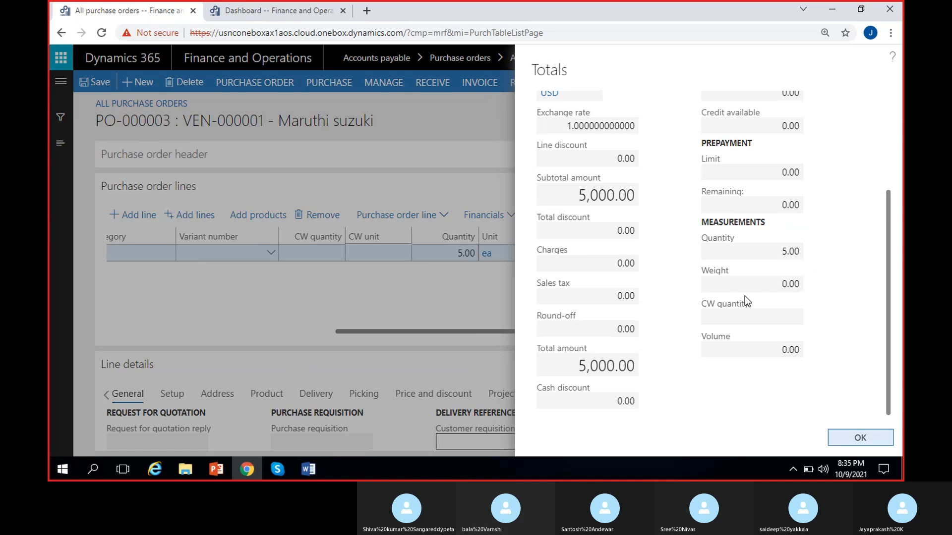
scroll(704, 296, "up", 3)
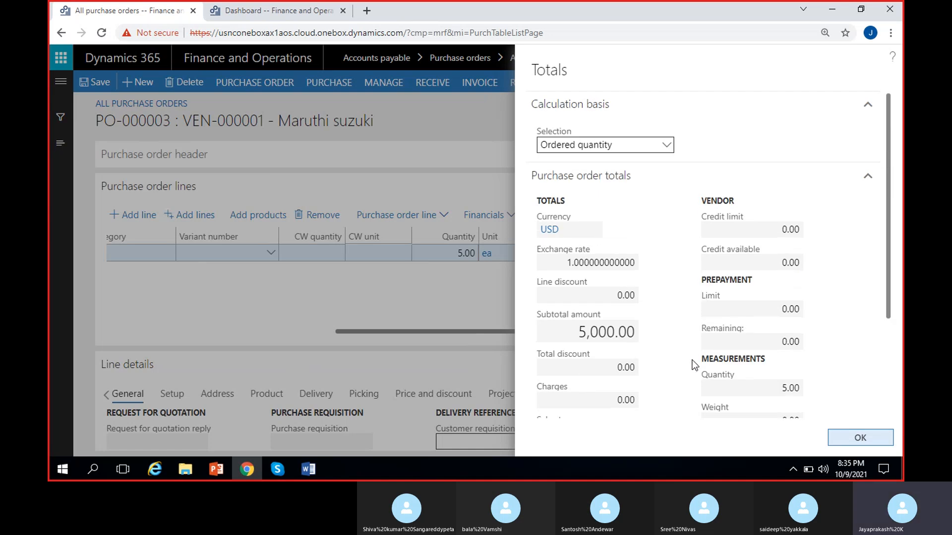
scroll(691, 363, "down", 3)
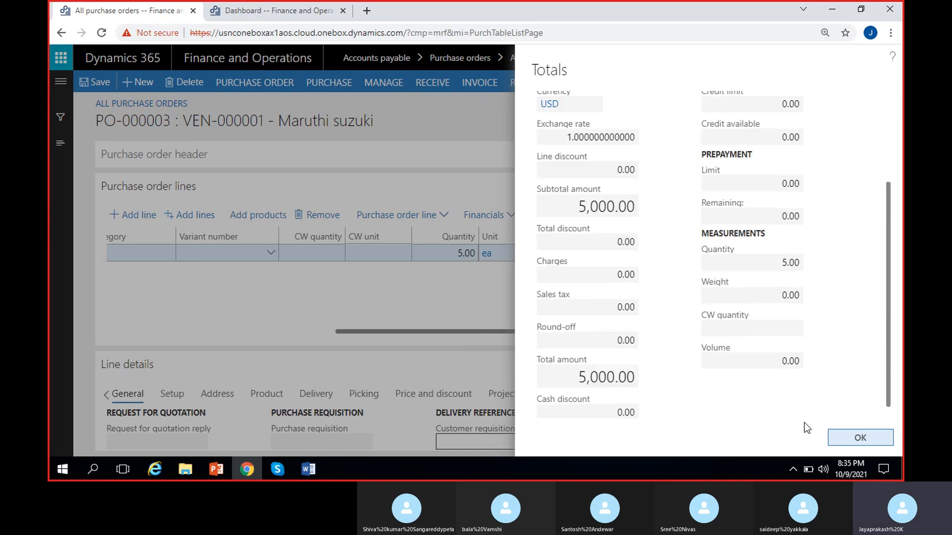
left_click(860, 437)
- Compare the charge and tax options for the whole purchase order with the financial options for the Cycle line
left_click(329, 85)
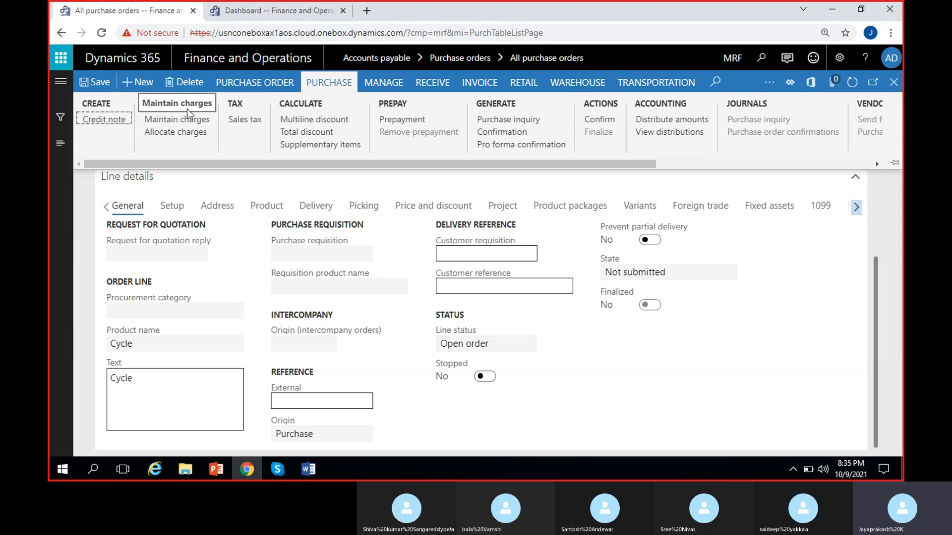
scroll(564, 246, "up", 4)
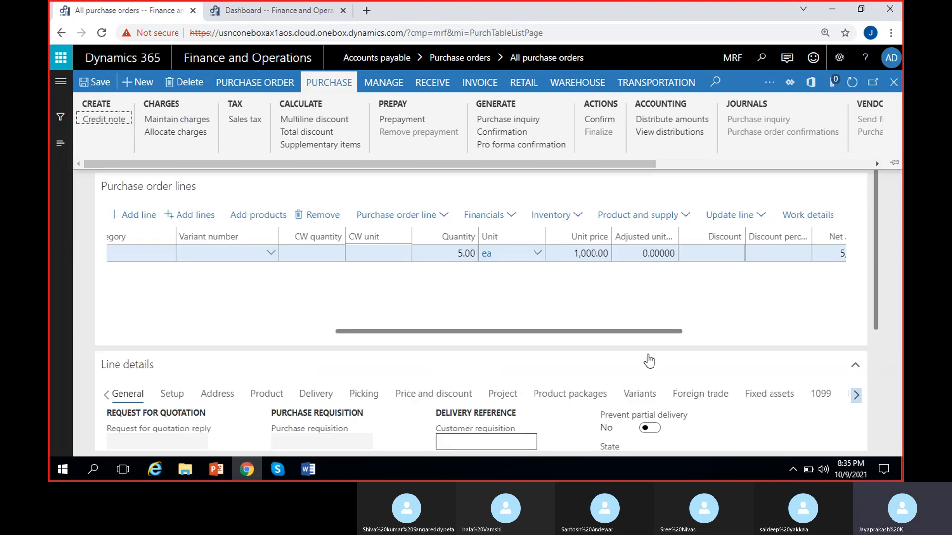
left_click(493, 218)
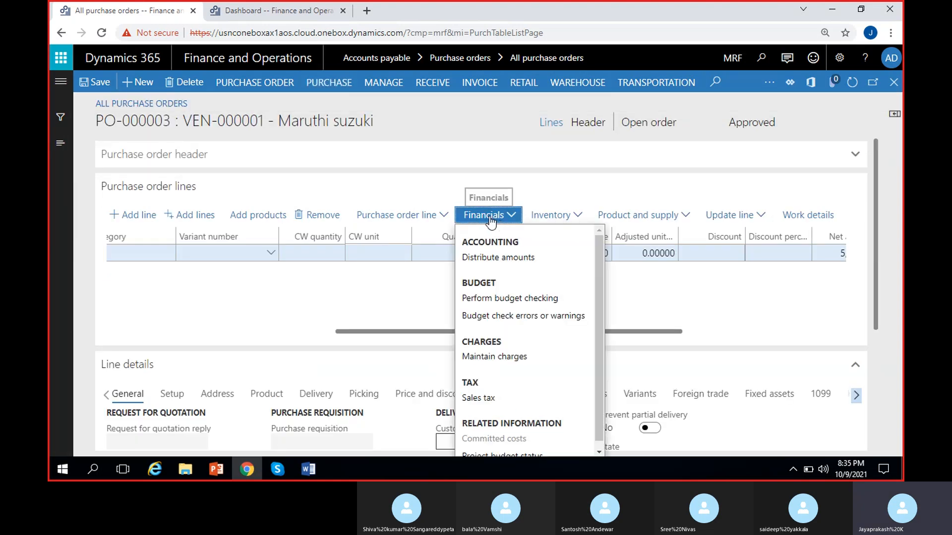
left_click(407, 313)
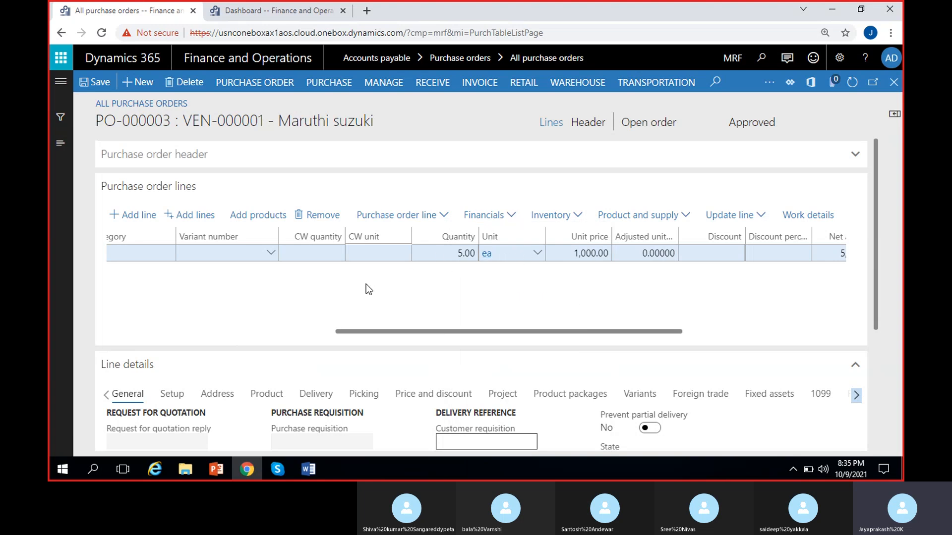
left_click(488, 214)
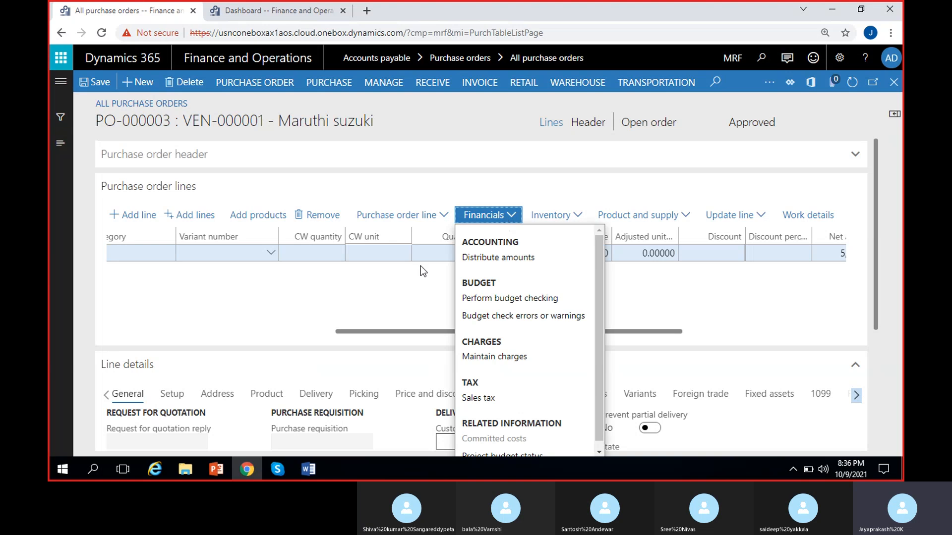
left_click(422, 254)
left_click(513, 218)
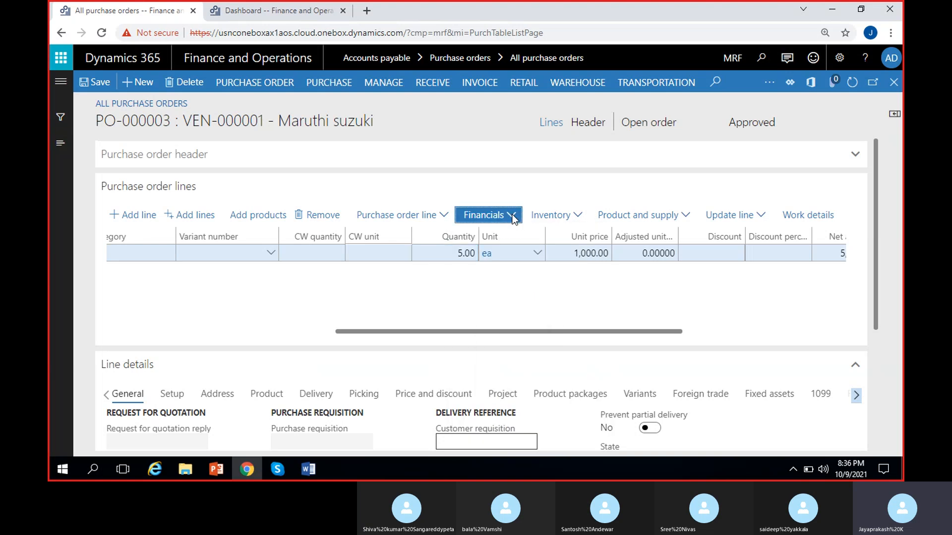
left_click(375, 271)
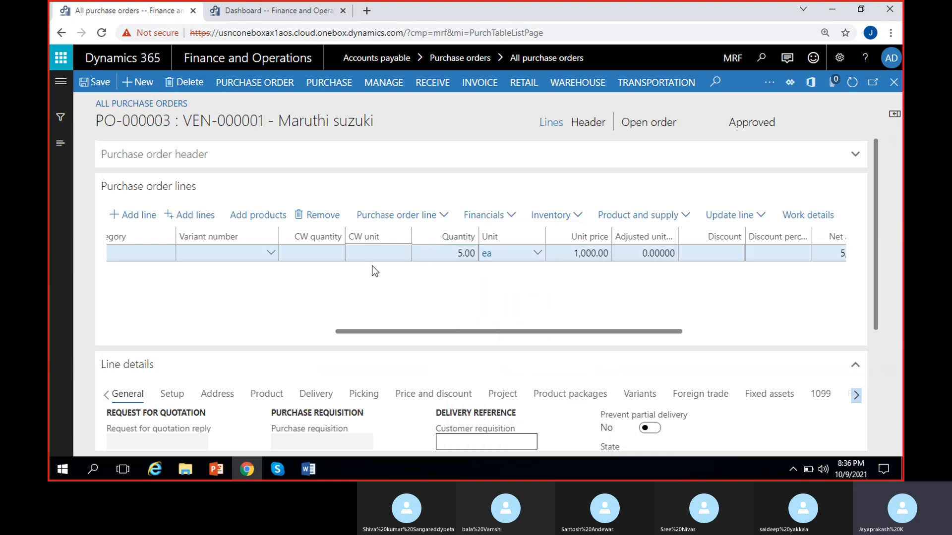
left_click(327, 85)
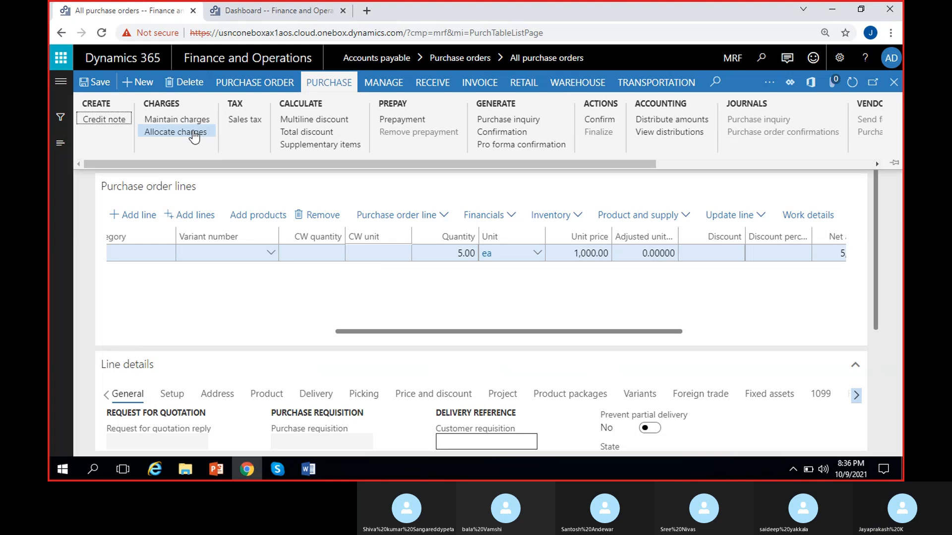
left_click(460, 319)
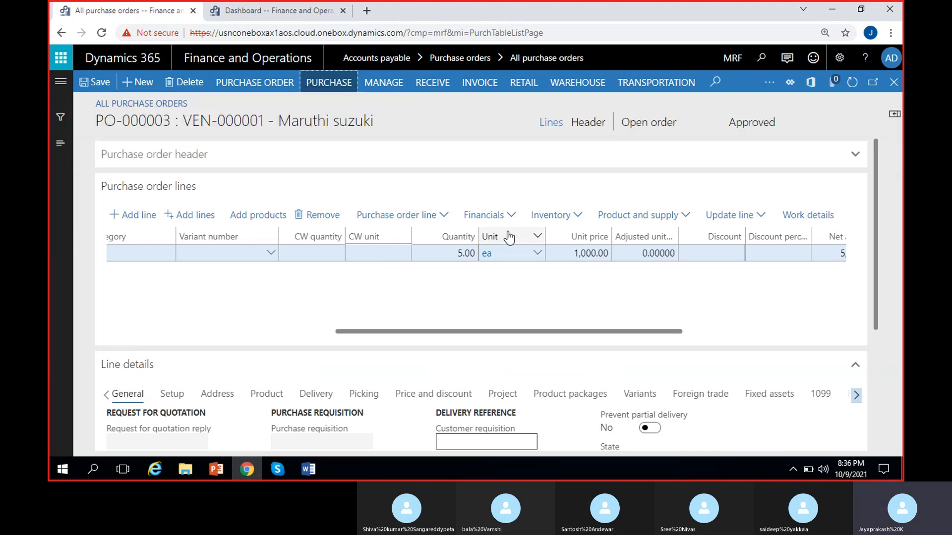
left_click(504, 216)
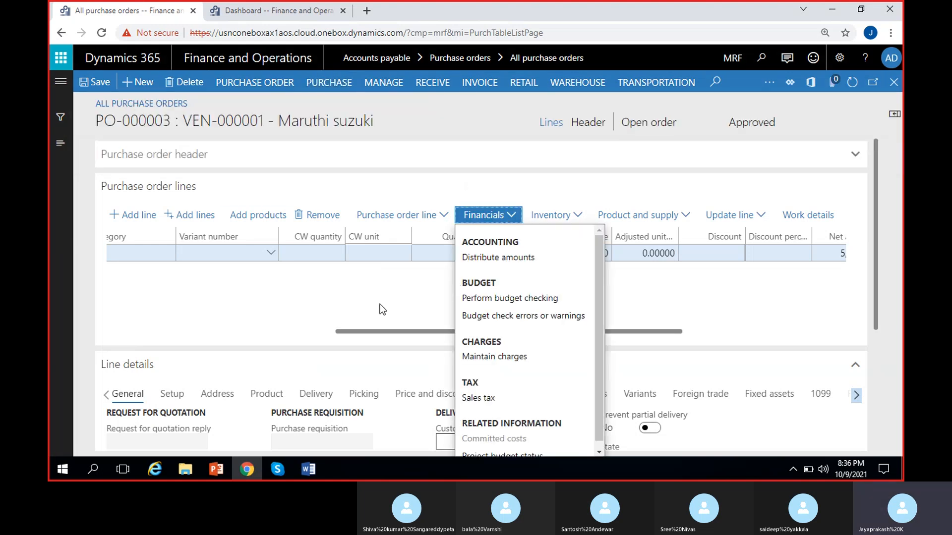
left_click(454, 269)
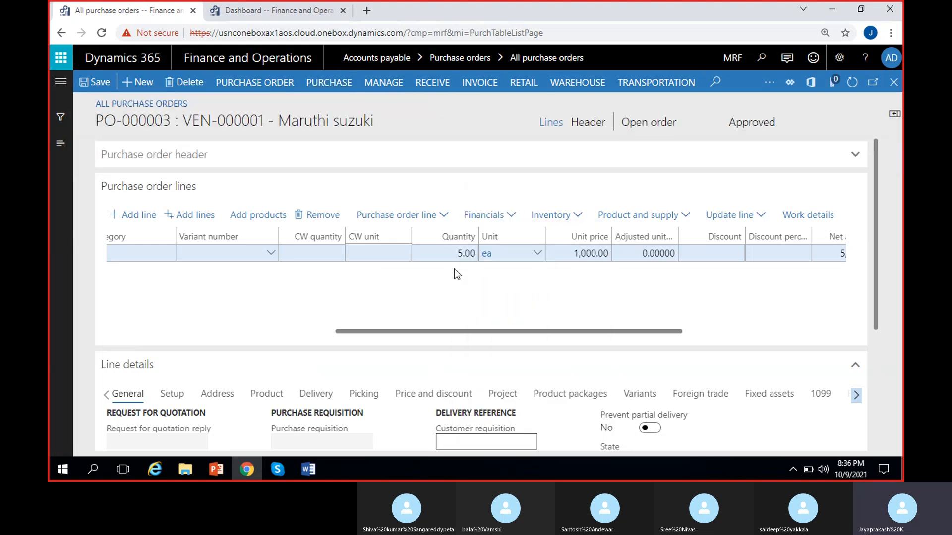
- Generate and post the confirmation for purchase order PO-000003, dismiss the completion notice and check the order's approval status
left_click(328, 84)
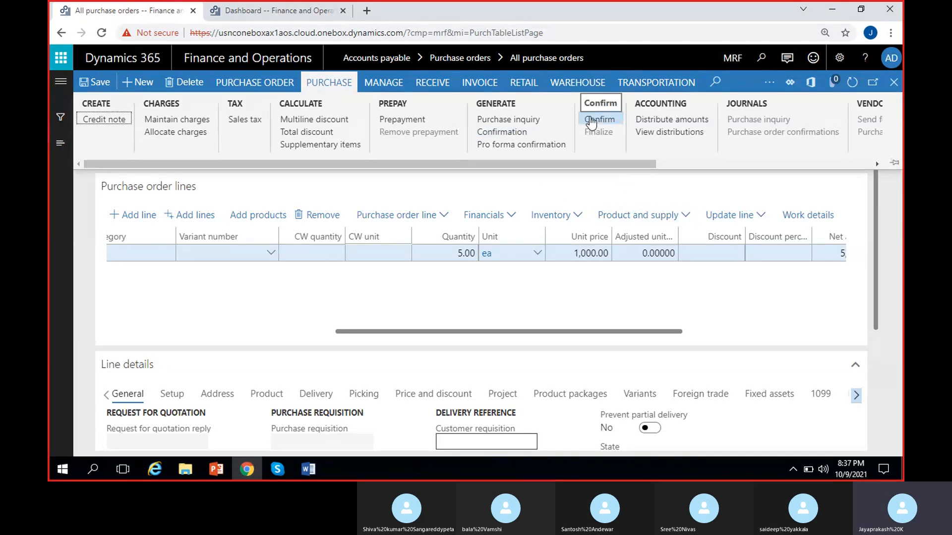
left_click_drag(598, 162, 641, 169)
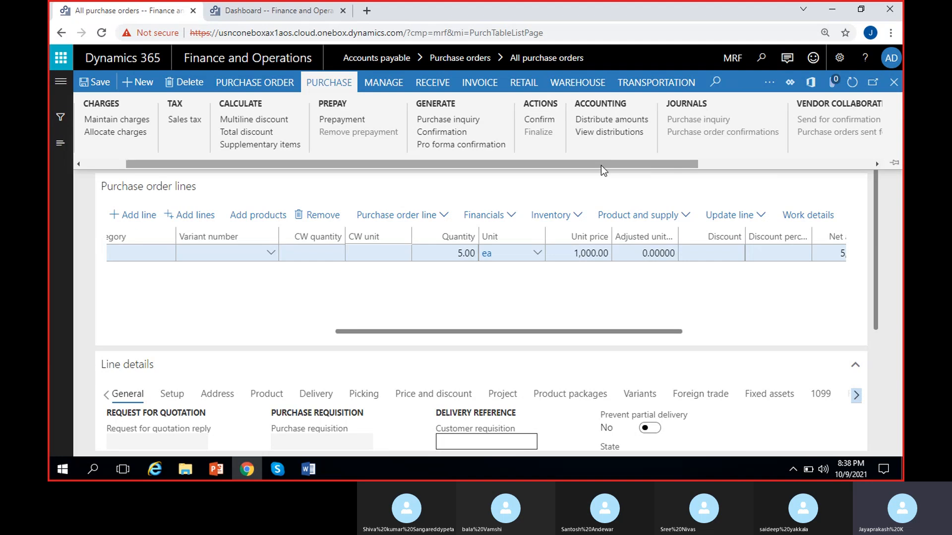
left_click_drag(601, 165, 551, 173)
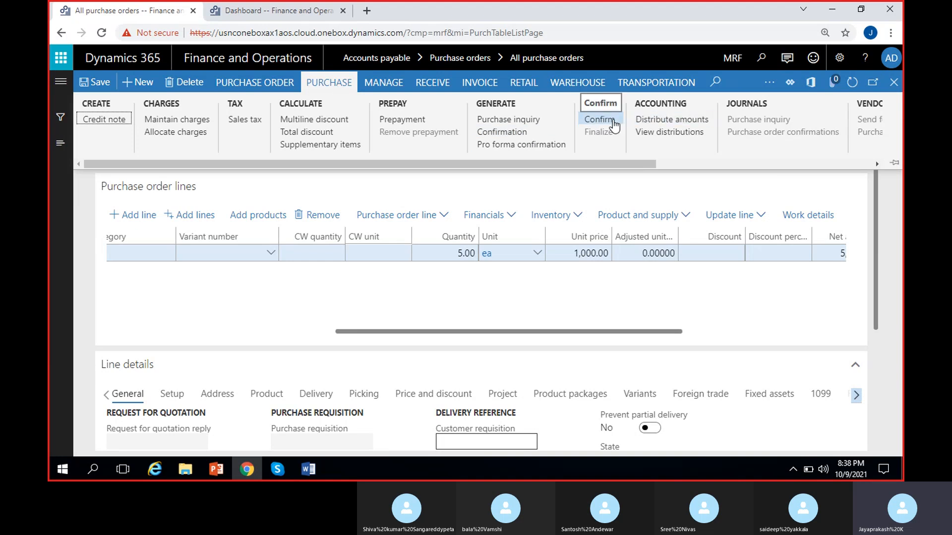
left_click(518, 133)
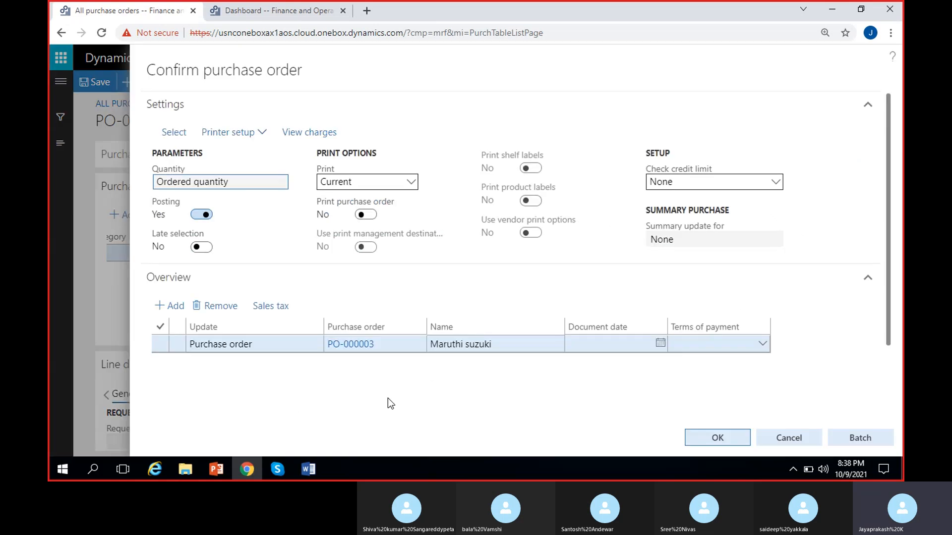
scroll(418, 414, "down", 2)
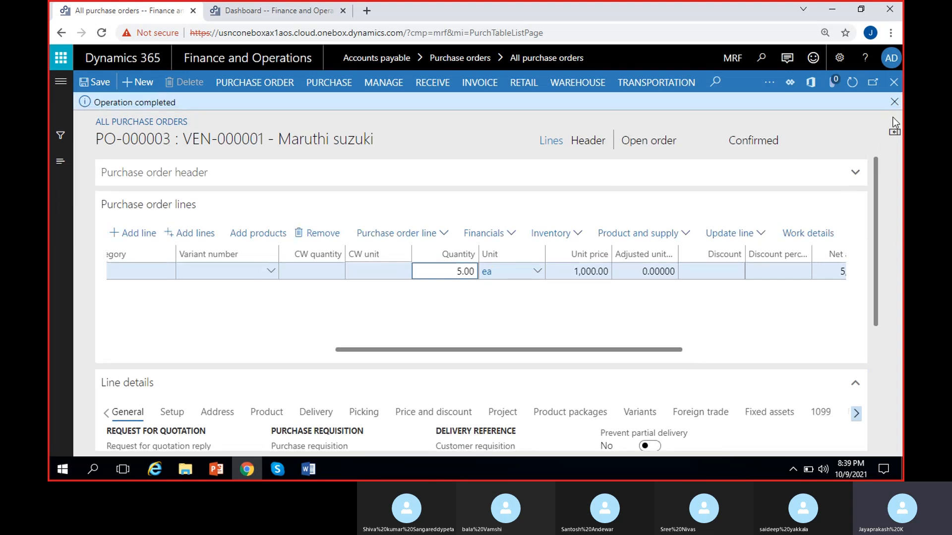
left_click(894, 102)
left_click(746, 124)
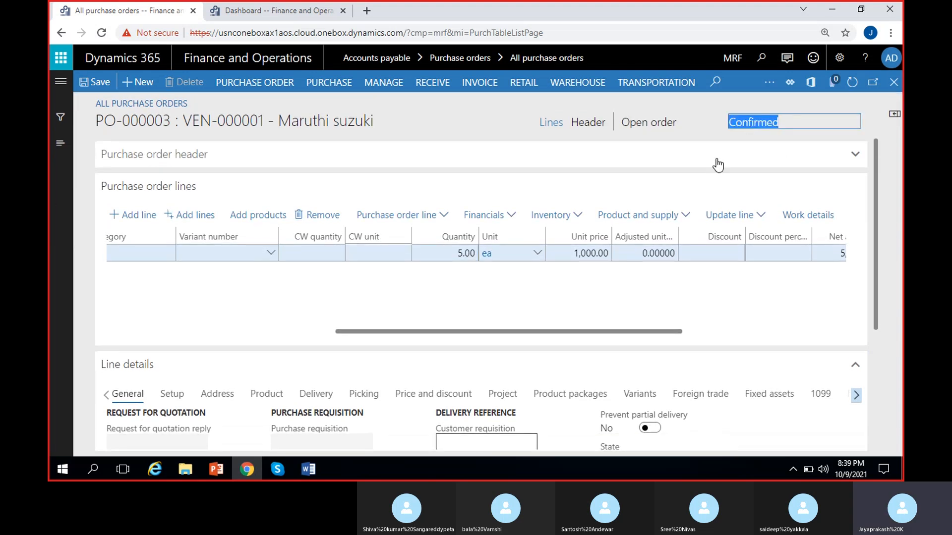
- Review which purchase, management, receiving, invoicing, retail, warehouse and transportation actions the confirmed order offers
left_click(327, 90)
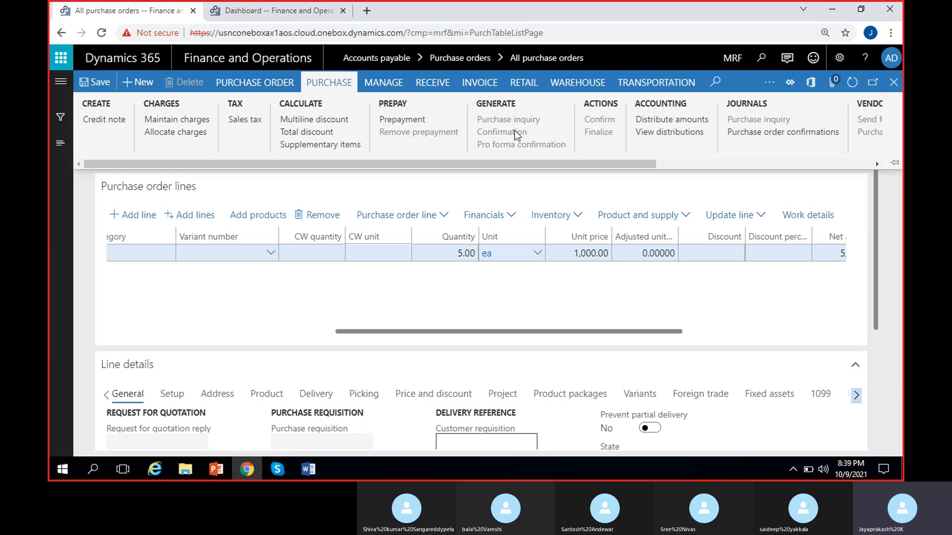
left_click(391, 89)
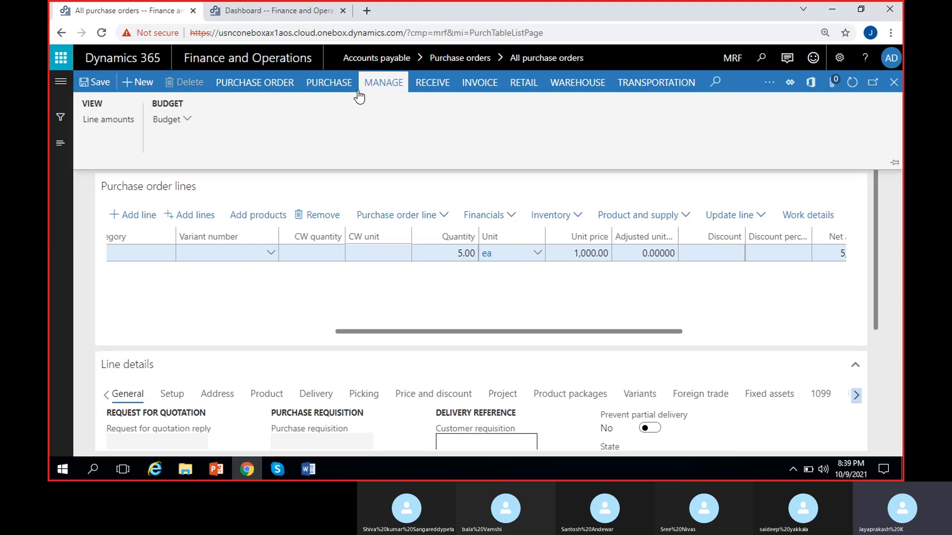
left_click(432, 82)
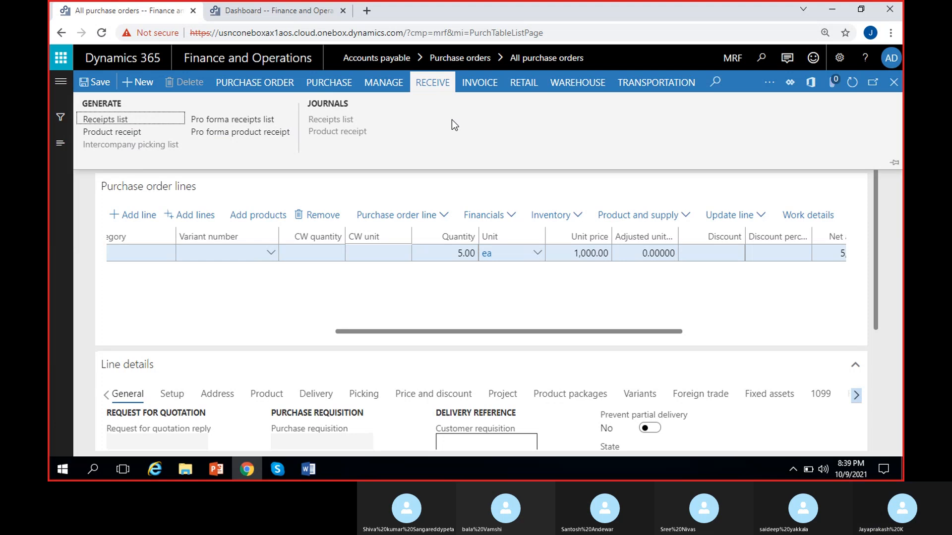
left_click(478, 85)
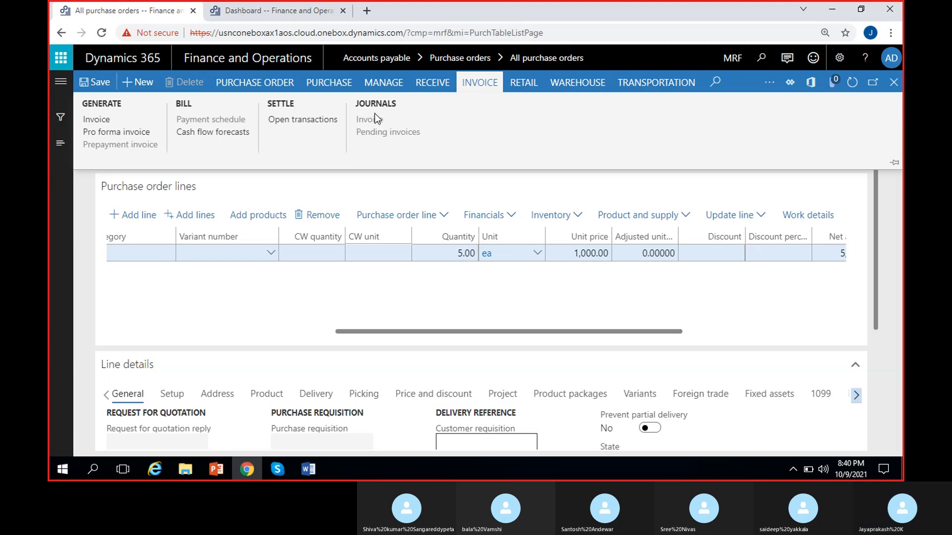
left_click(519, 85)
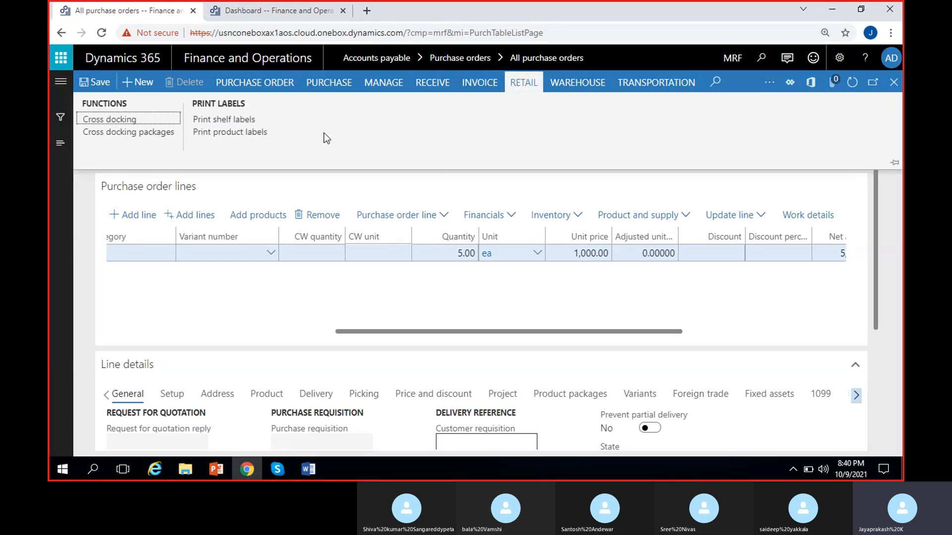
left_click(330, 147)
left_click(575, 88)
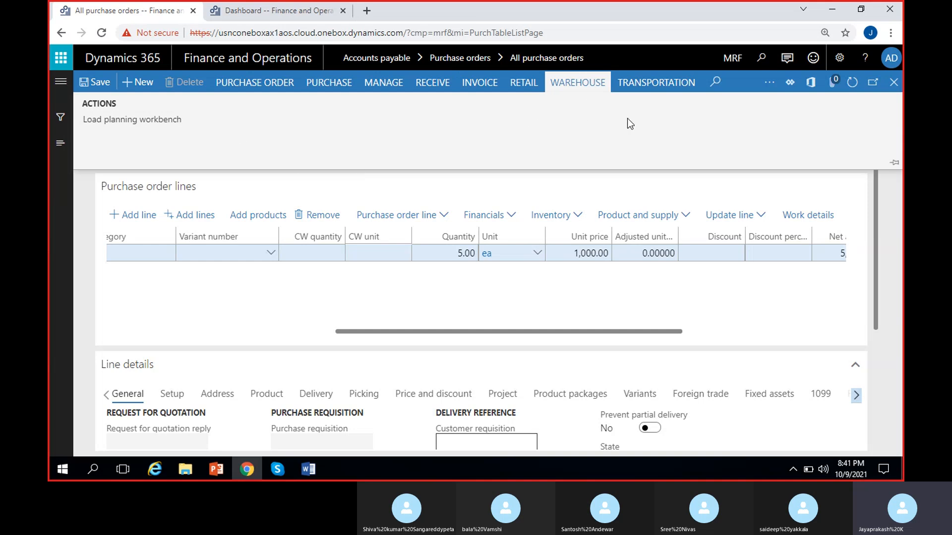
left_click(644, 89)
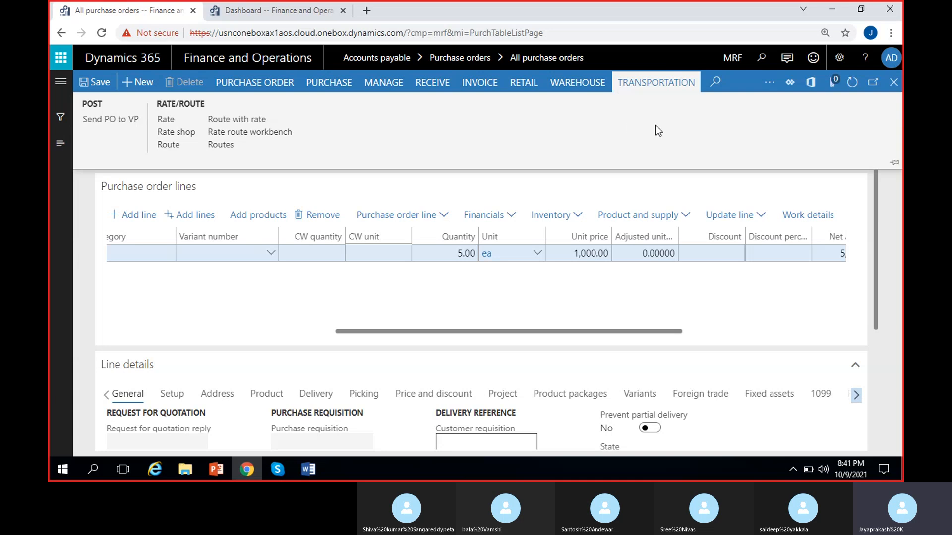
- Examine the setup and vendor actions in the purchase order's general options
left_click(784, 81)
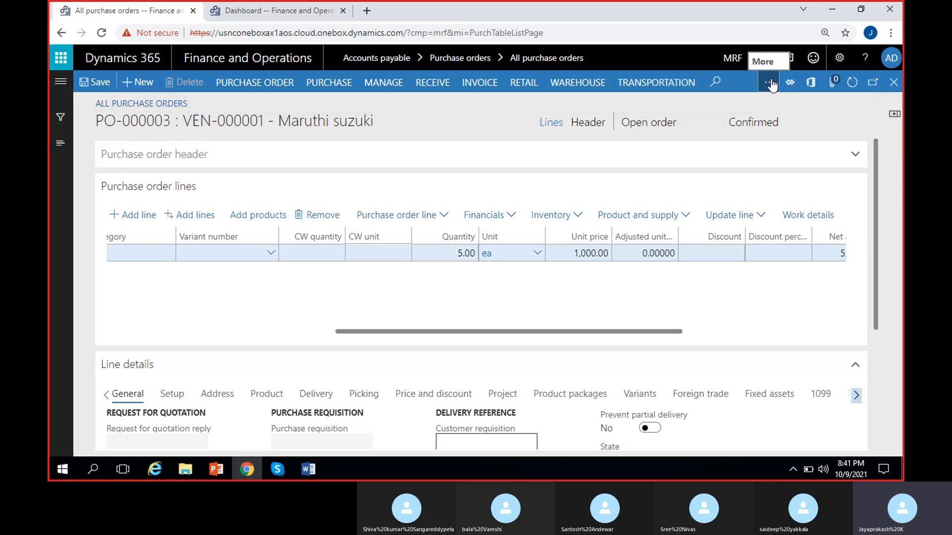
left_click(770, 83)
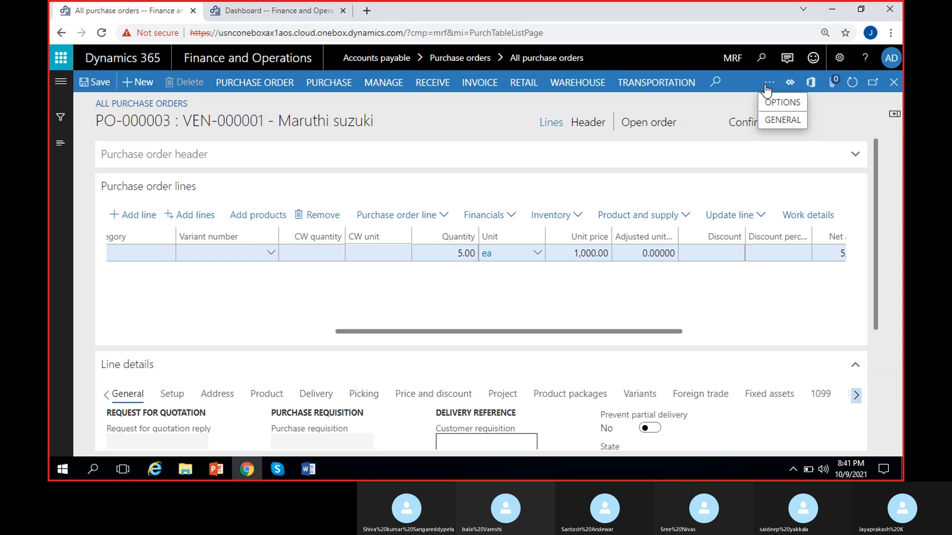
left_click(780, 120)
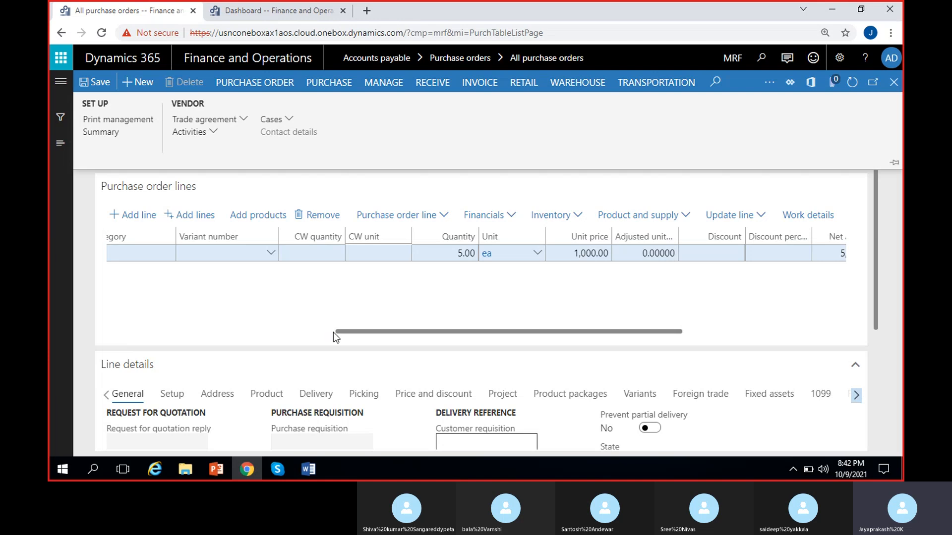
- Return to the start of the Cycle line, then recheck the purchase actions and the order's approval status
left_click_drag(335, 331, 79, 322)
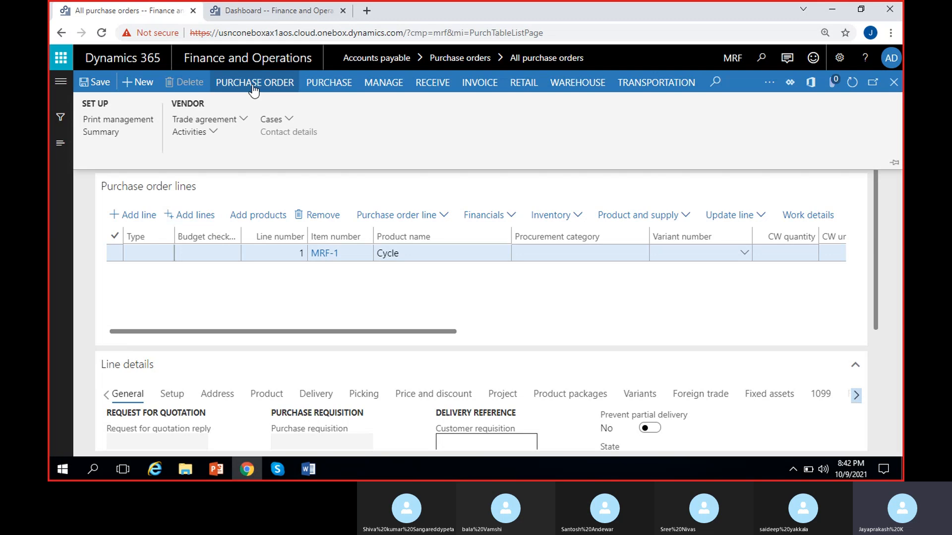
left_click(345, 86)
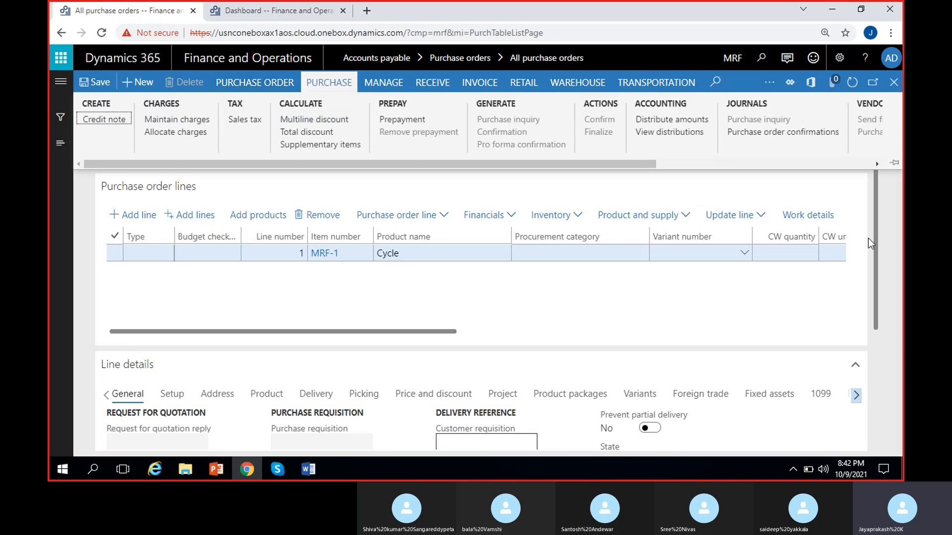
left_click(894, 198)
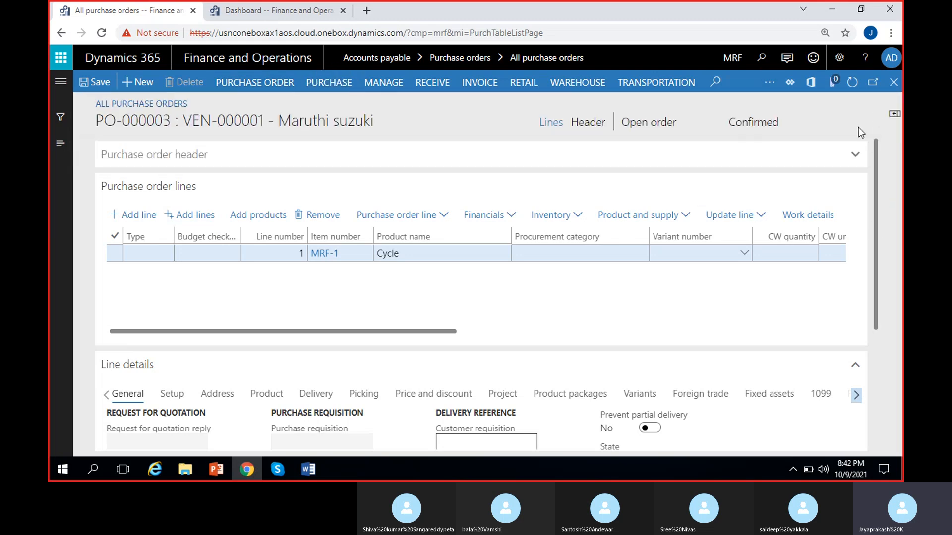
left_click(741, 123)
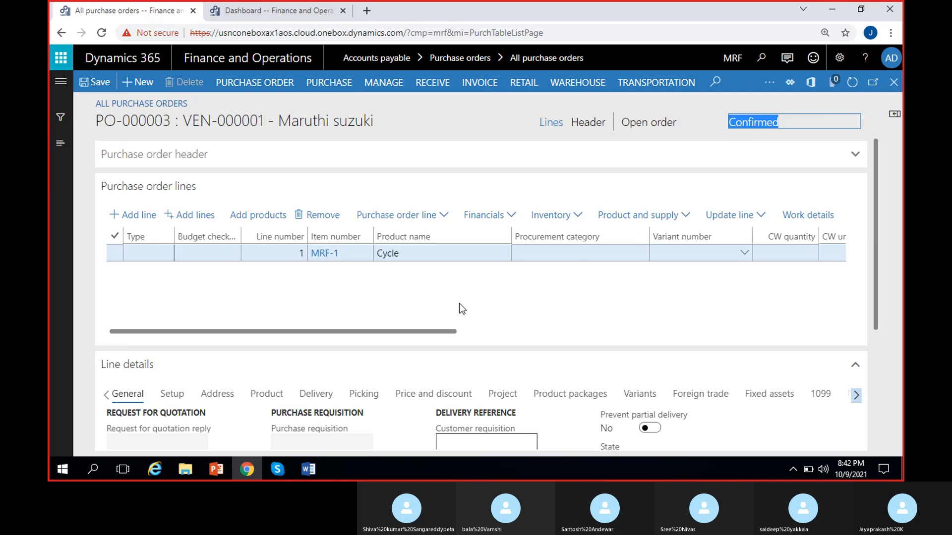
left_click(284, 469)
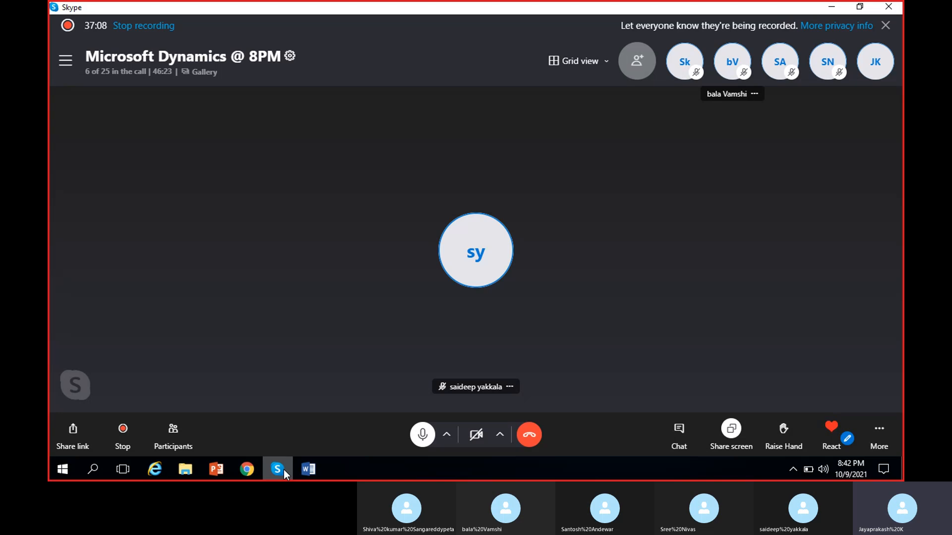
left_click(283, 469)
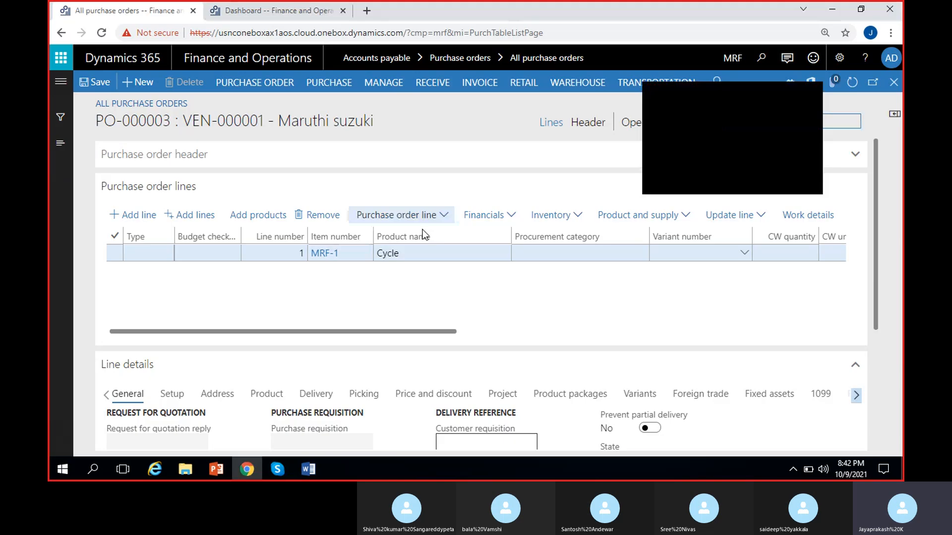
left_click(809, 96)
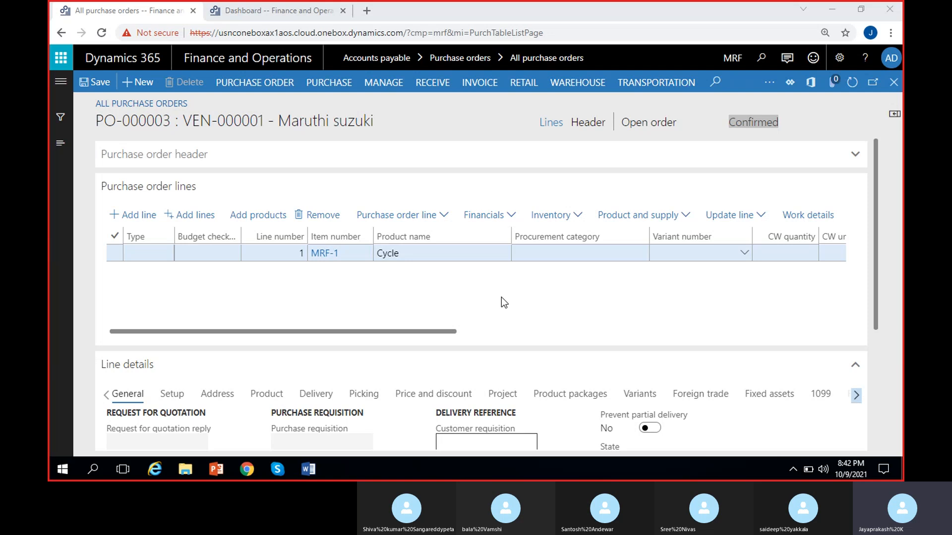
left_click(462, 288)
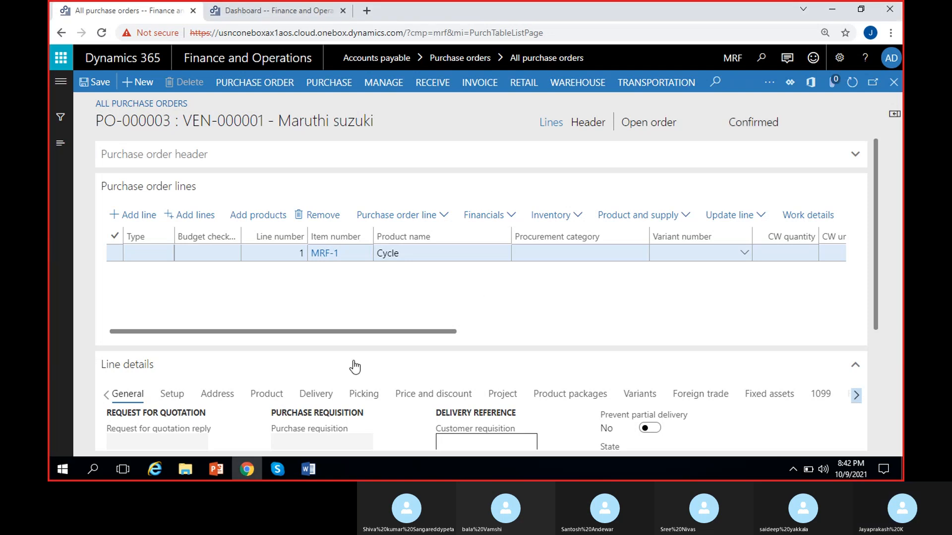
- Switch to the Word notes and highlight the PO confirmation line in the purchase order procedure
key("alt+Tab")
scroll(339, 277, "up", 3)
left_click(339, 277)
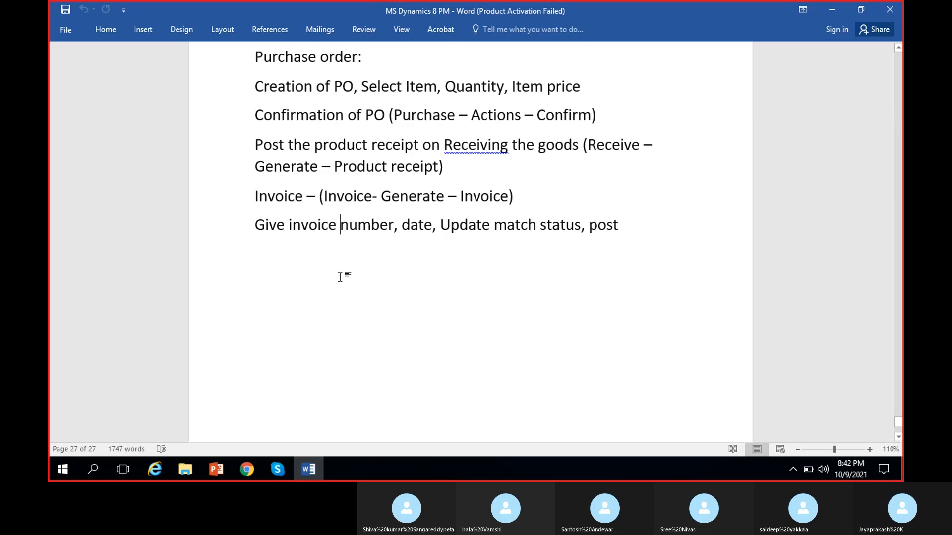
scroll(340, 276, "up", 1)
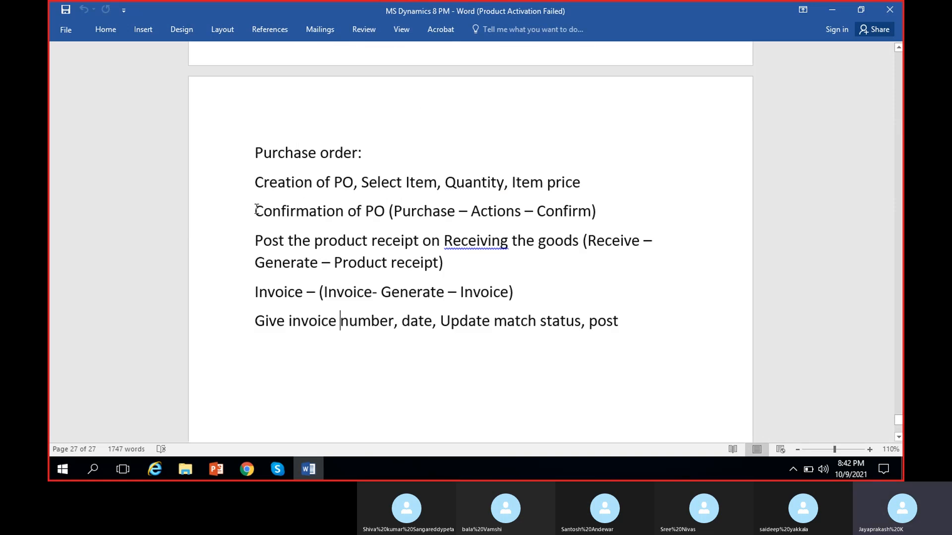
left_click_drag(255, 210, 616, 214)
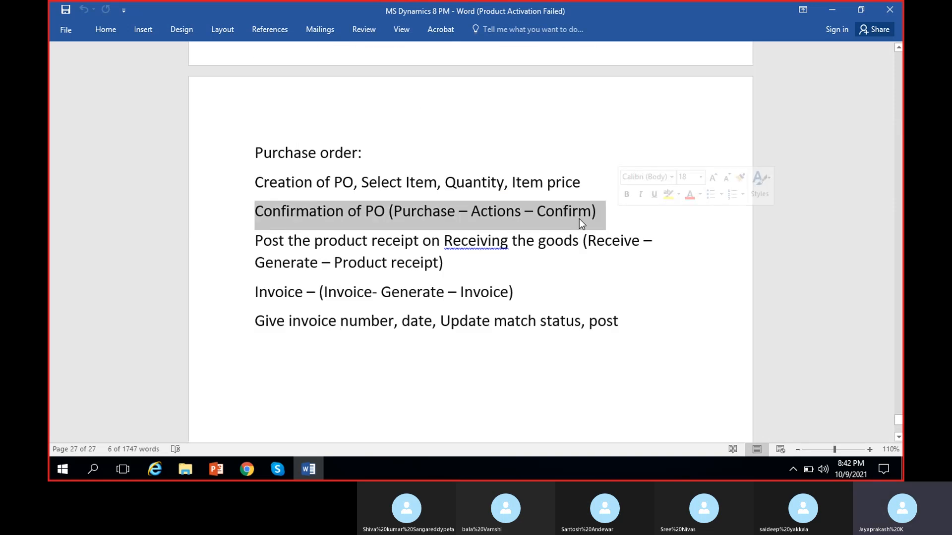
- Correct the flagged word "Receiving" to "receiving" in the product receipt line of the notes
left_click(252, 242)
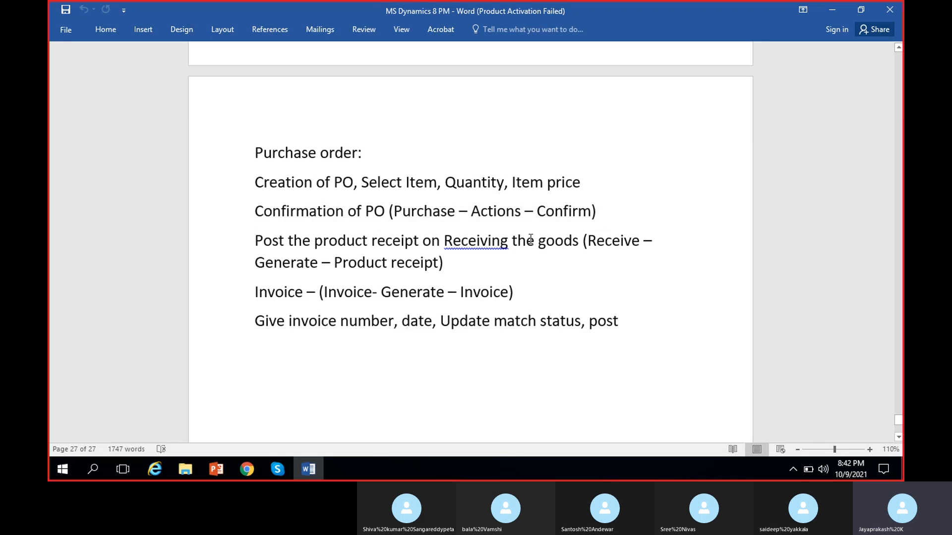
right_click(495, 240)
left_click(522, 257)
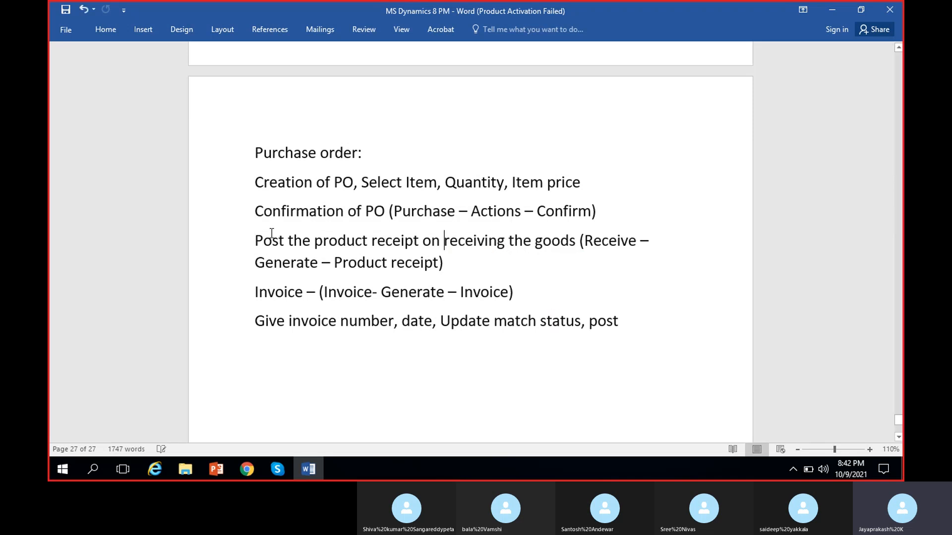
- Highlight the product receipt instruction in the notes, then return to the purchase order in Dynamics 365
left_click_drag(256, 240, 487, 263)
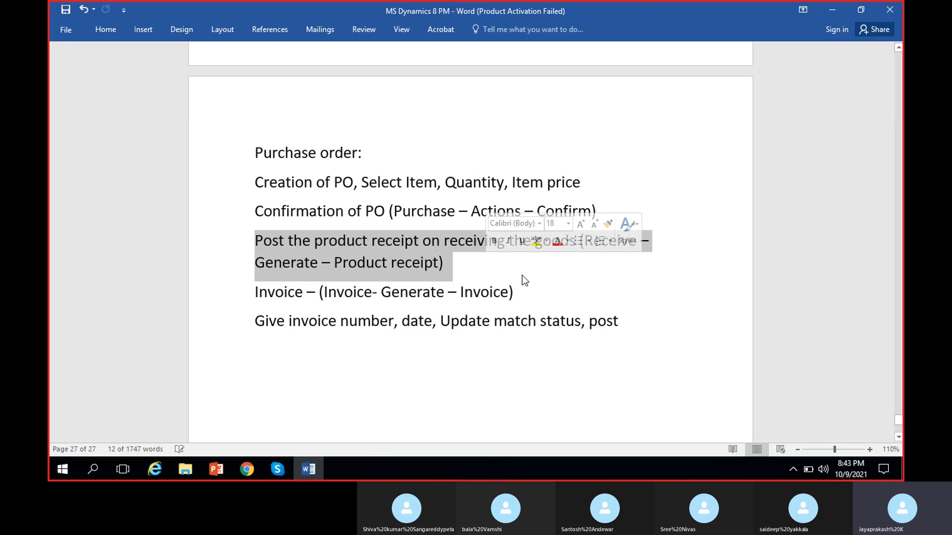
left_click(489, 290)
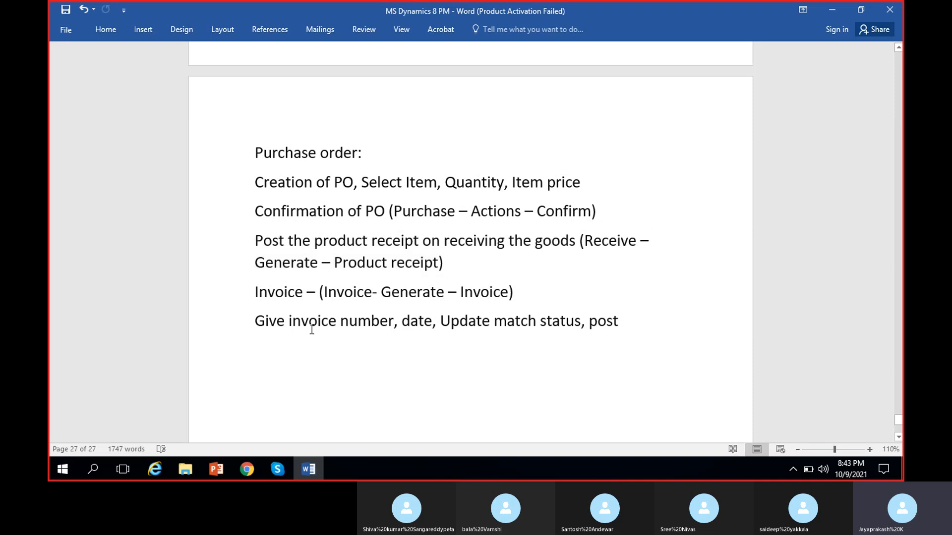
left_click(831, 10)
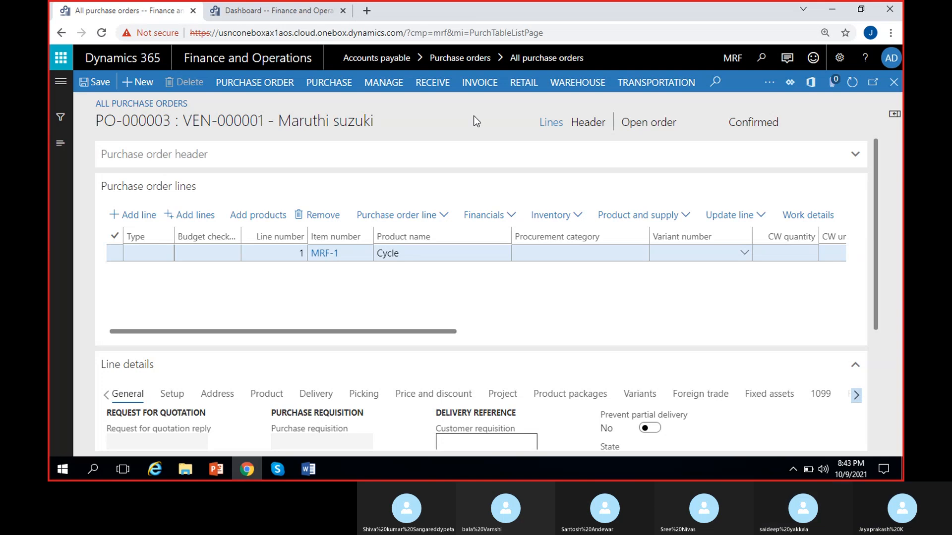
- Compare the purchase, receiving and invoicing actions available for the confirmed purchase order
left_click(319, 87)
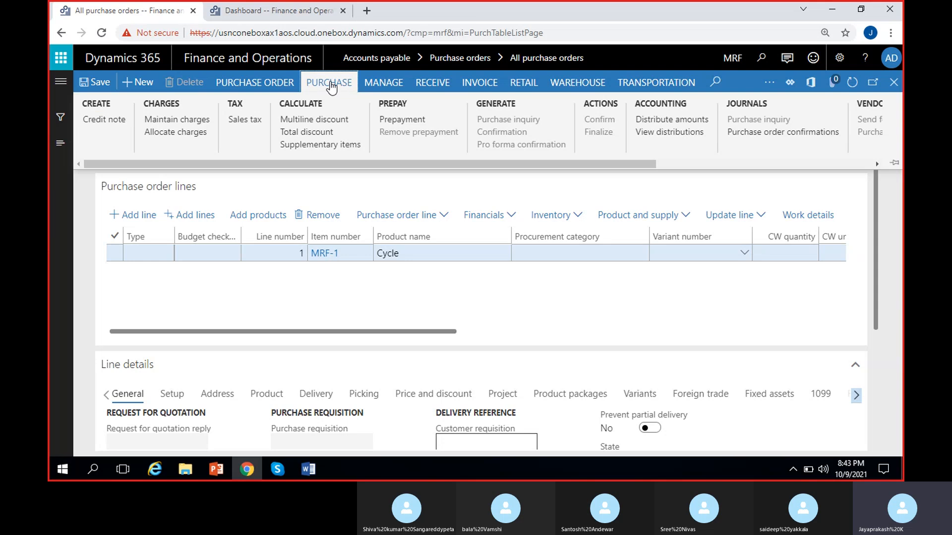
left_click(331, 88)
left_click(429, 88)
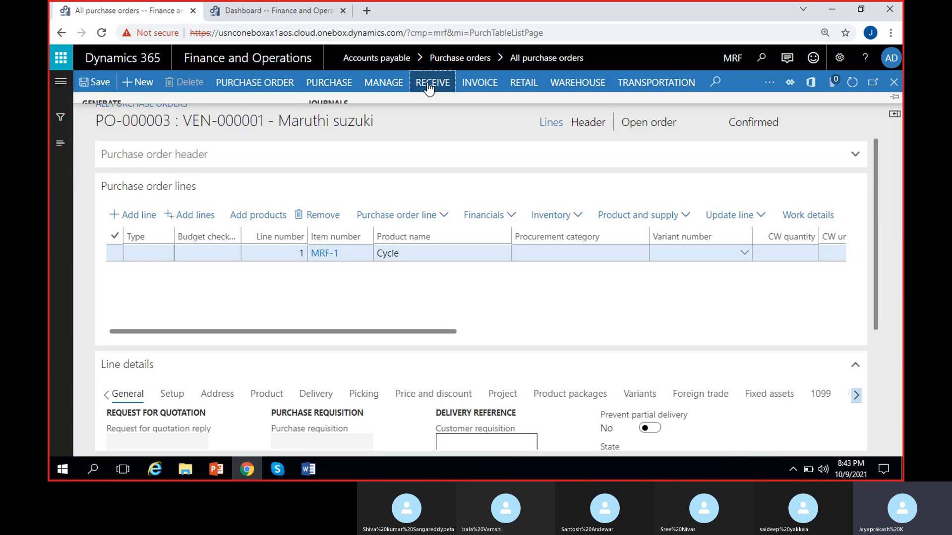
left_click(478, 84)
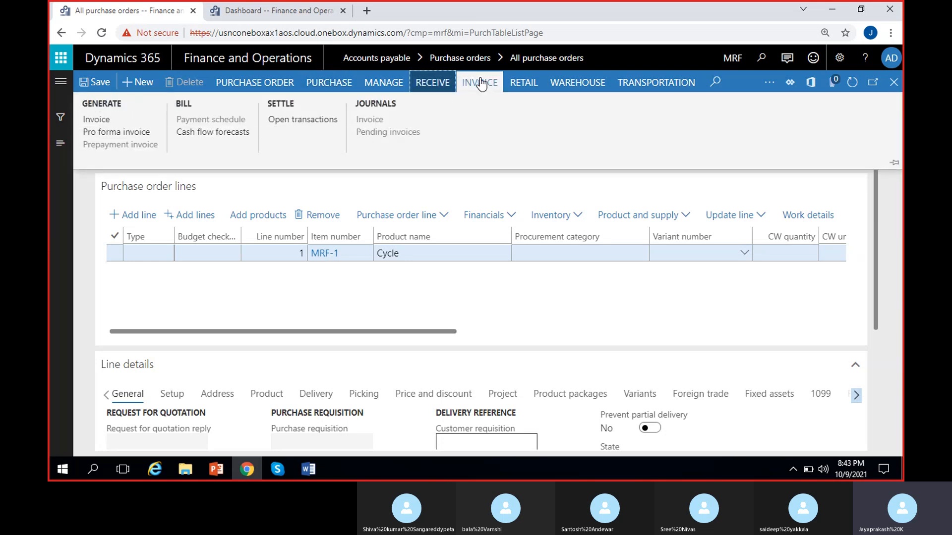
left_click(429, 85)
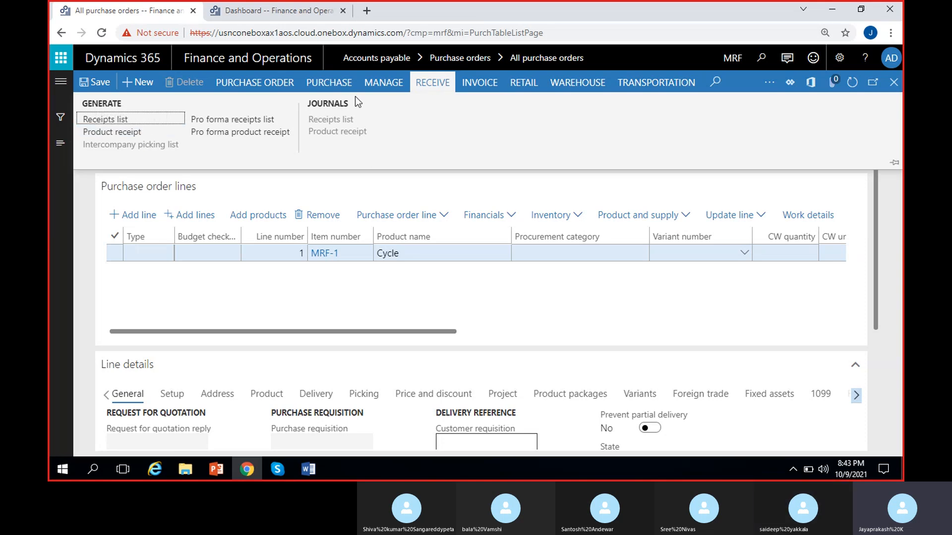
left_click(323, 83)
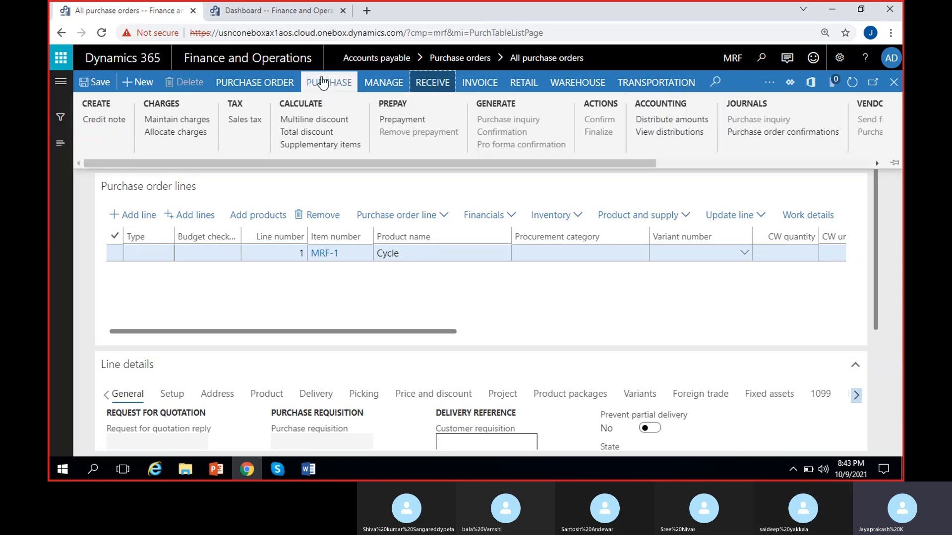
left_click(430, 84)
left_click(480, 83)
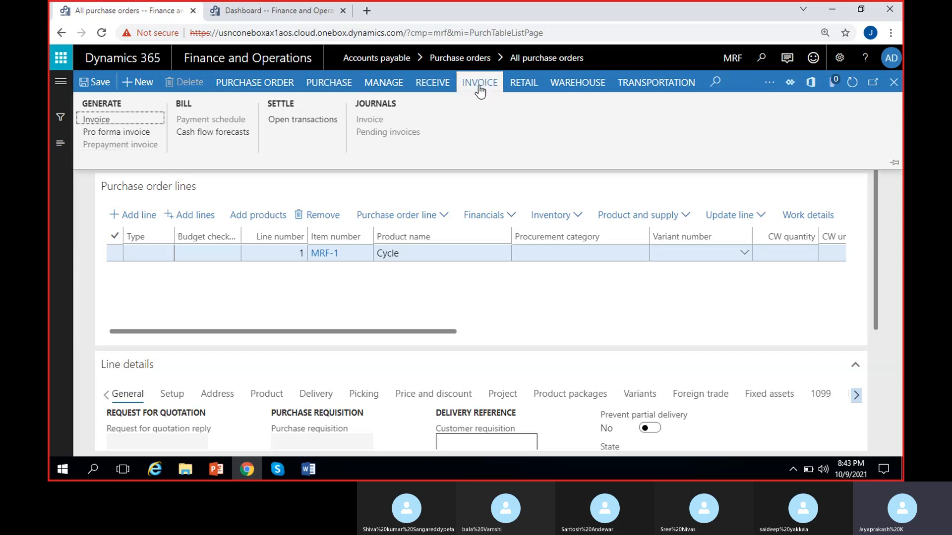
- Start posting a product receipt for the purchase order and enter PRN_42 as the product receipt number
left_click(417, 90)
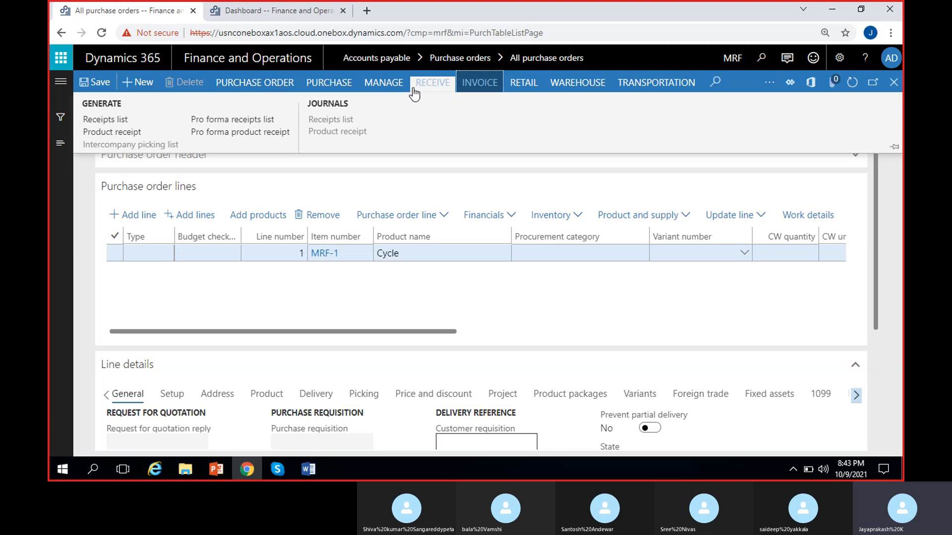
left_click(118, 133)
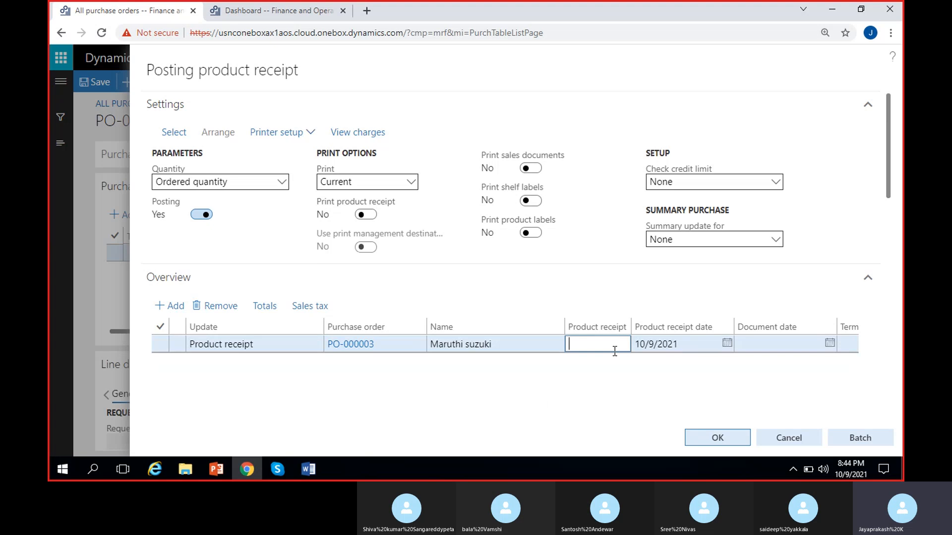
left_click(602, 344)
type("PRN_2")
key("BackSpace")
type("42")
- Set the product receipt date to 10/11/2021
scroll(597, 369, "right", 2)
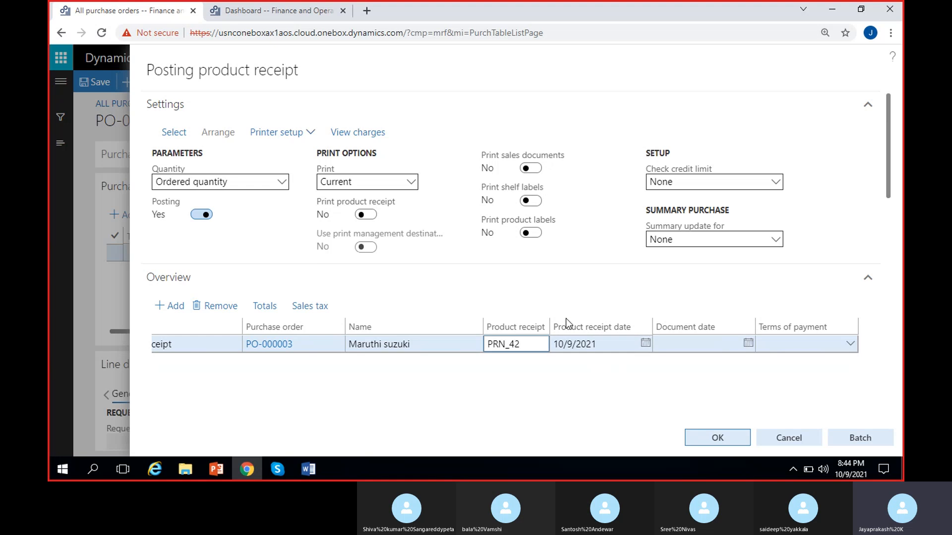
left_click(644, 343)
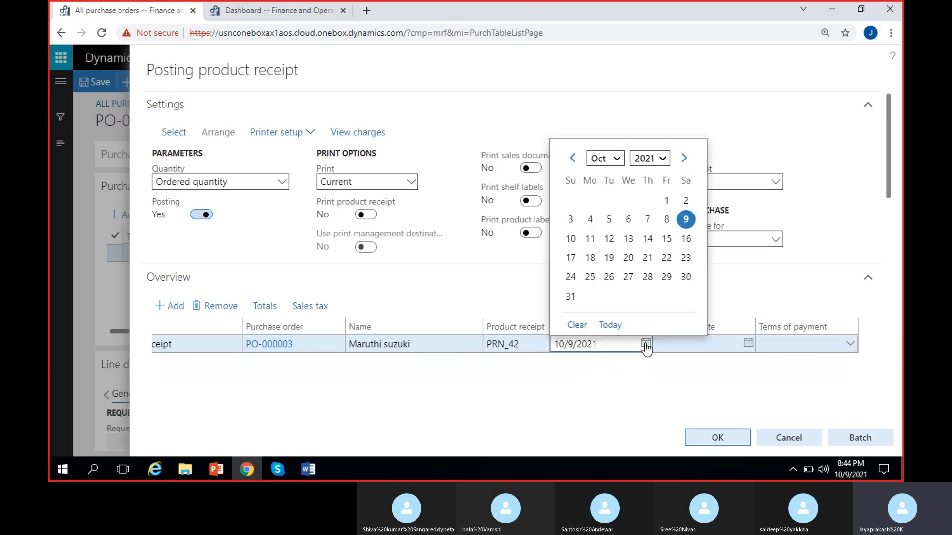
left_click(590, 240)
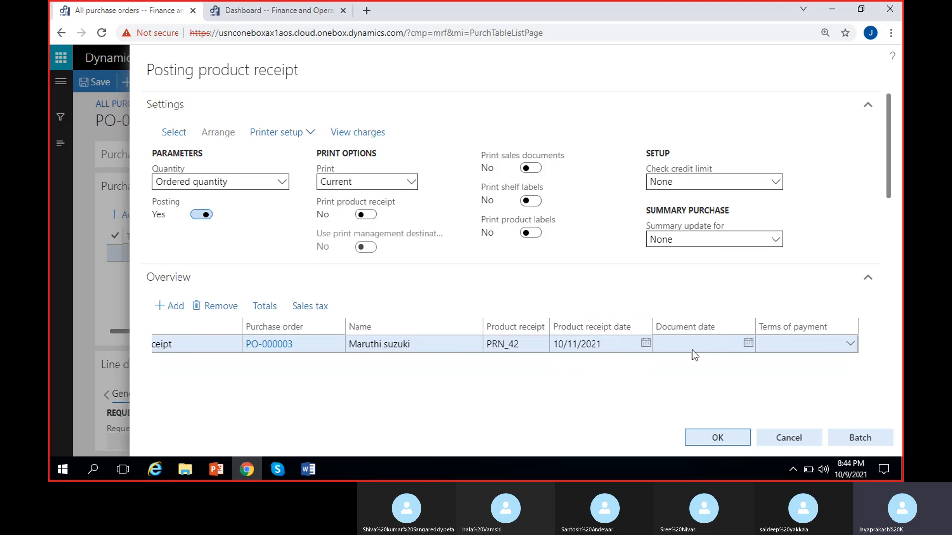
- Check the Cycle line's quantity, unit price and line net amount in the product receipt lines
left_click_drag(889, 133, 890, 240)
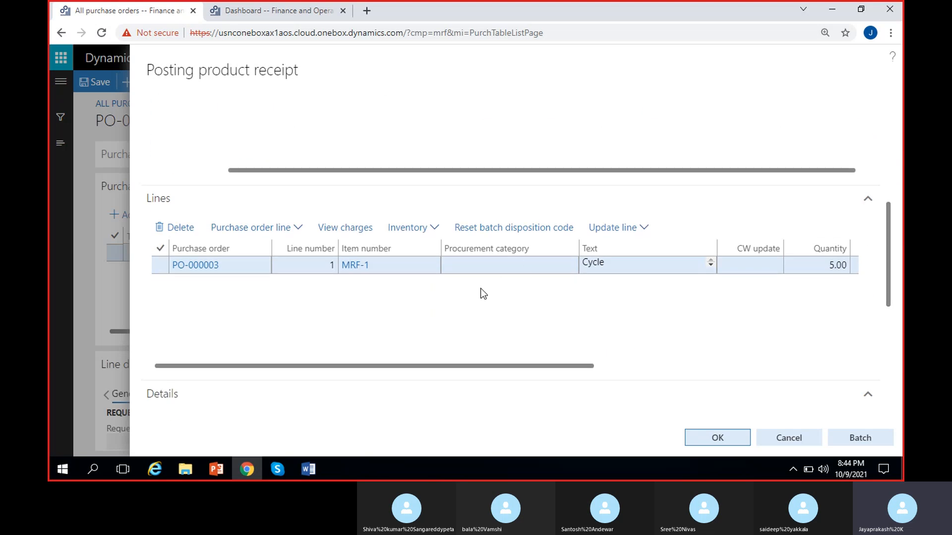
scroll(480, 289, "right", 2)
scroll(480, 288, "left", 2)
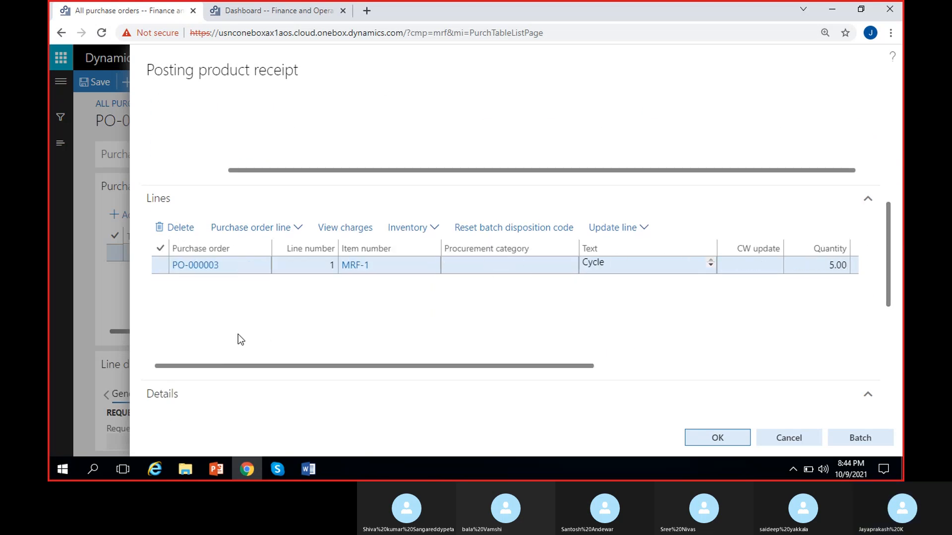
scroll(418, 346, "right", 8)
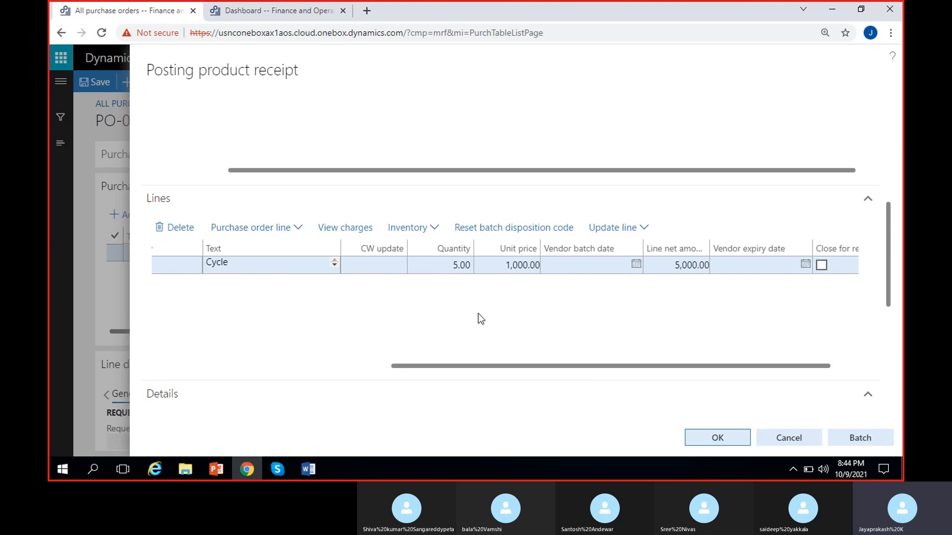
scroll(478, 313, "right", 1)
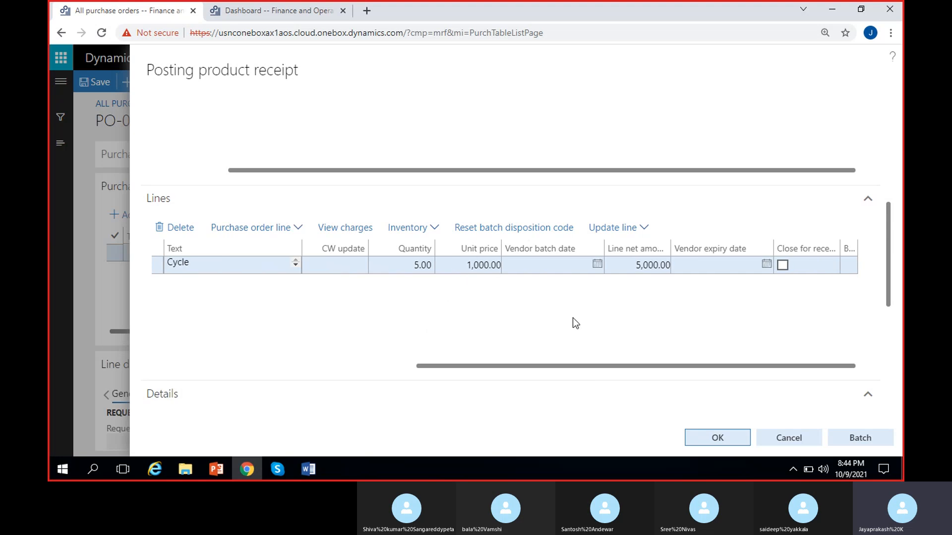
left_click_drag(637, 269, 704, 278)
left_click(629, 315)
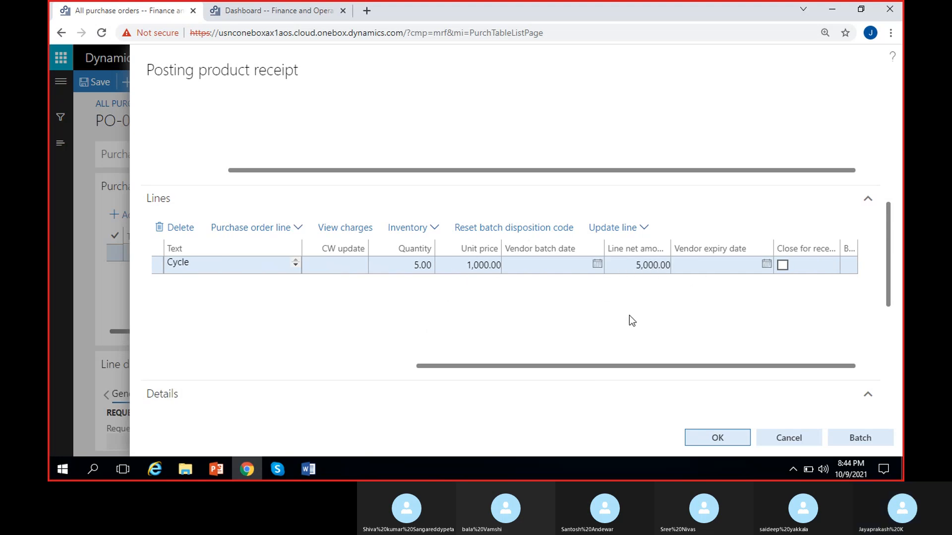
- Set the Cycle line's received quantity to 3 and post the product receipt
left_click(649, 267)
left_click(575, 340)
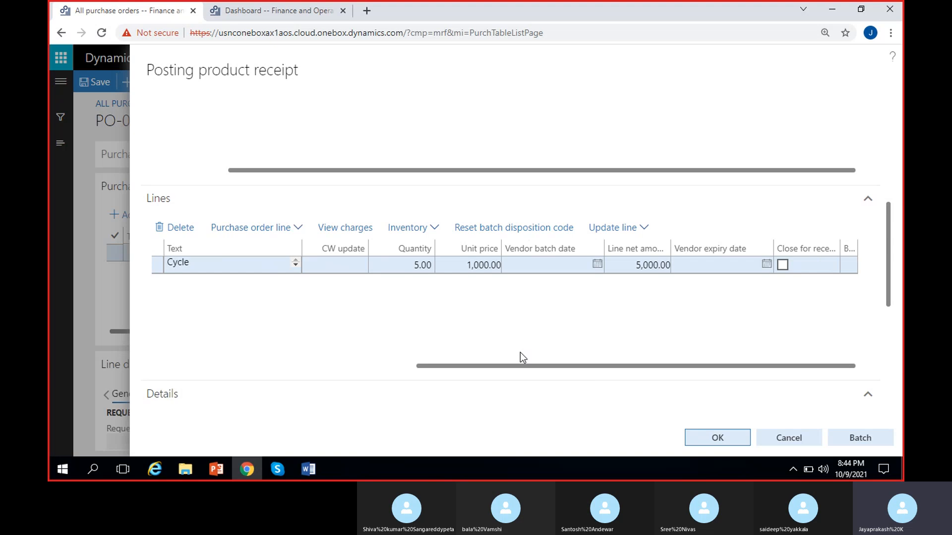
left_click(421, 263)
key("BackSpace")
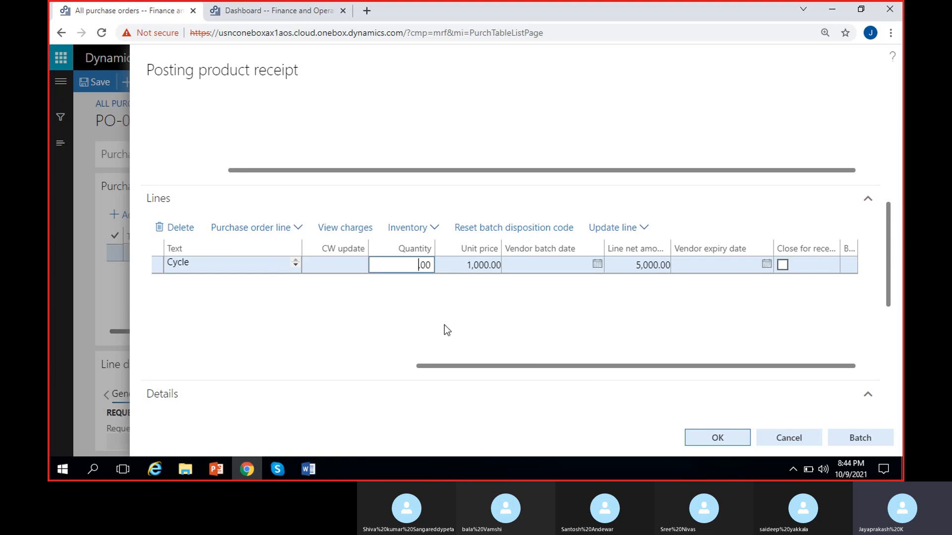
type("3")
key("Tab")
left_click(433, 307)
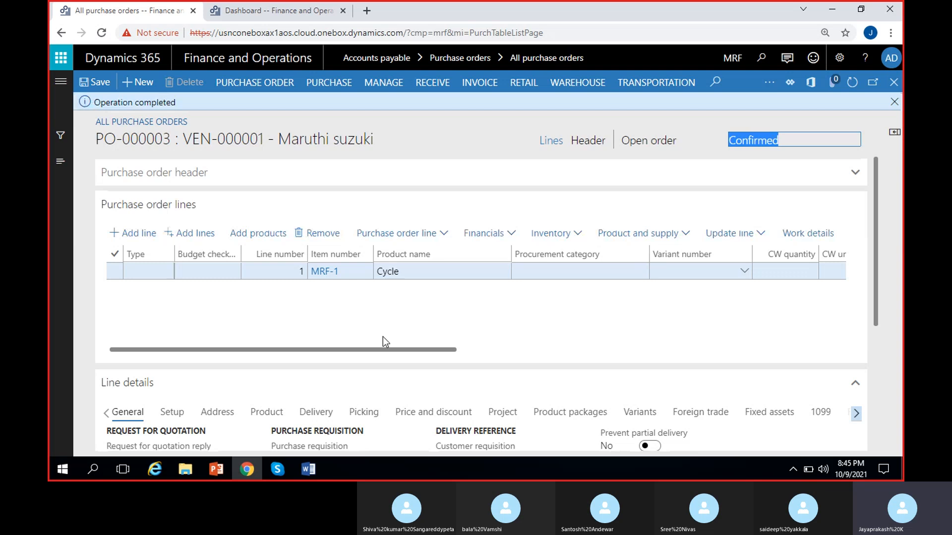
left_click(894, 101)
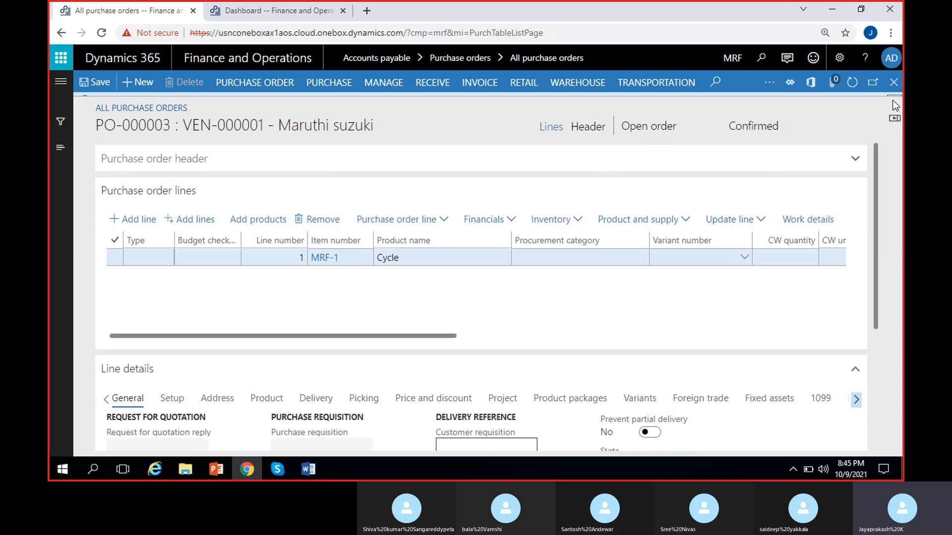
- Check the purchase order's status and the Cycle line's ordered quantity after the partial receipt
left_click(674, 124)
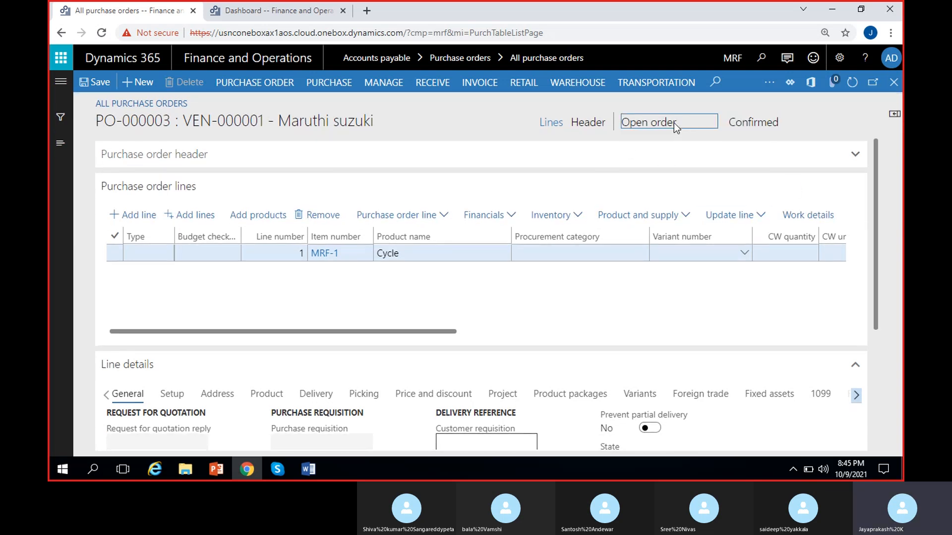
left_click(619, 289)
left_click_drag(623, 124, 668, 130)
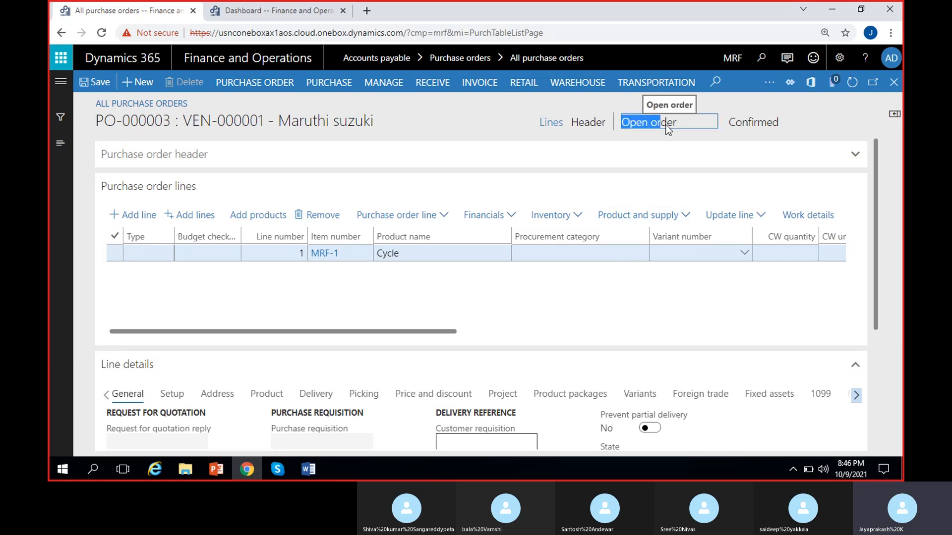
left_click(509, 124)
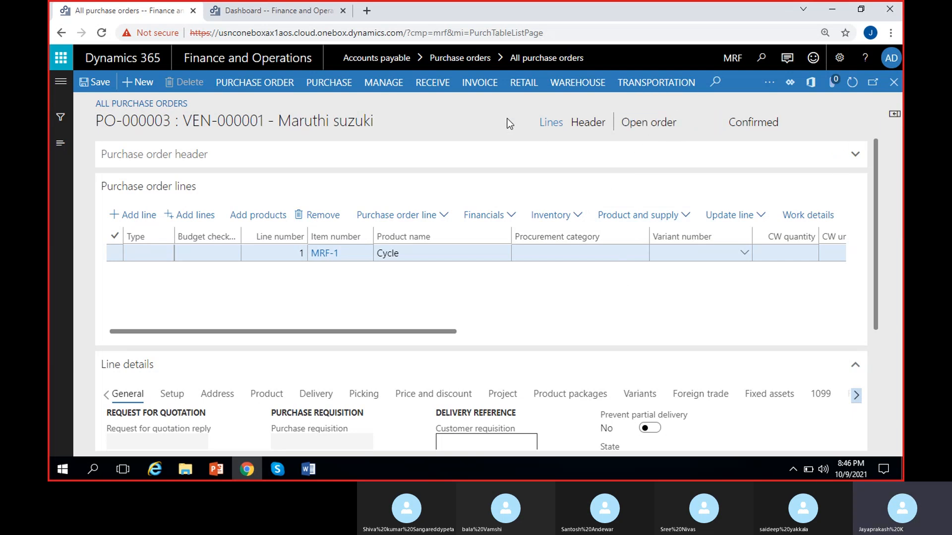
left_click_drag(623, 124, 698, 126)
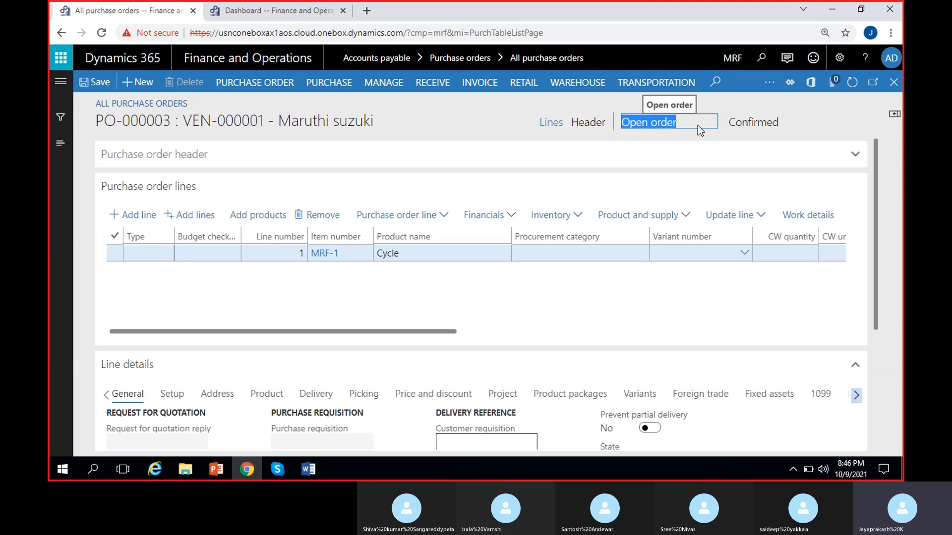
left_click(709, 101)
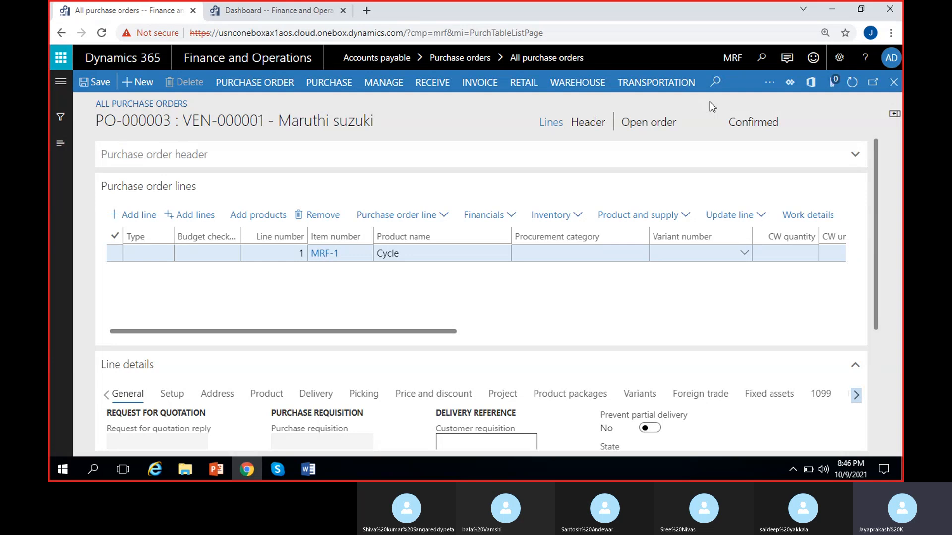
scroll(654, 298, "right", 5)
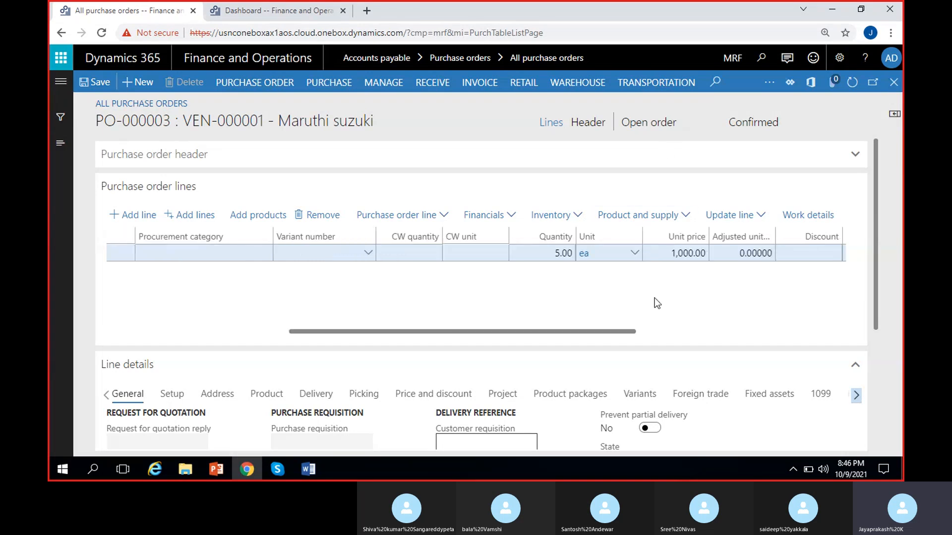
scroll(654, 299, "left", 5)
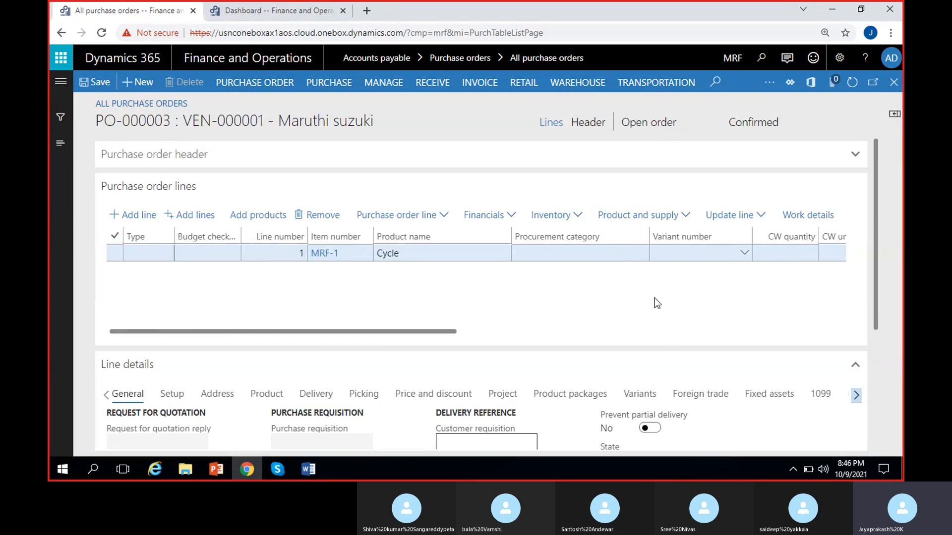
scroll(654, 299, "right", 2)
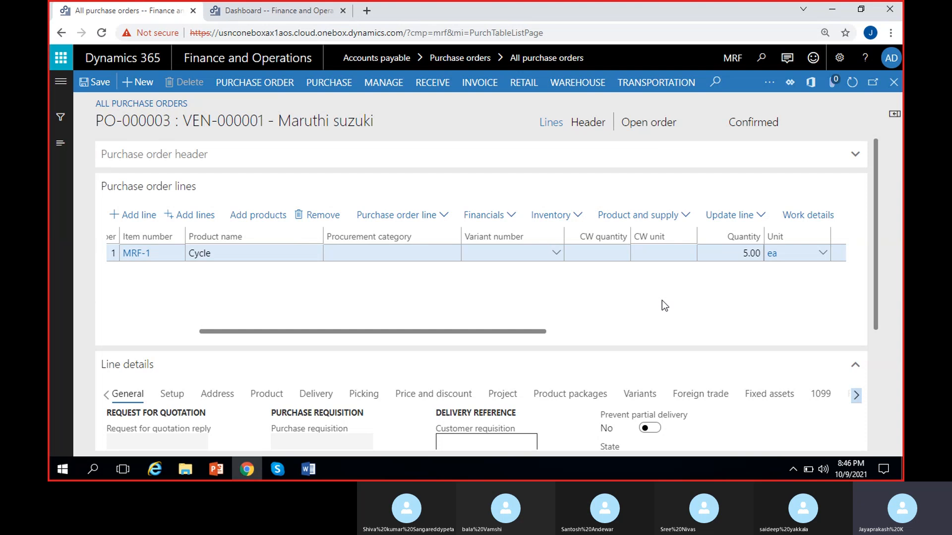
left_click(684, 123)
left_click_drag(623, 124, 692, 133)
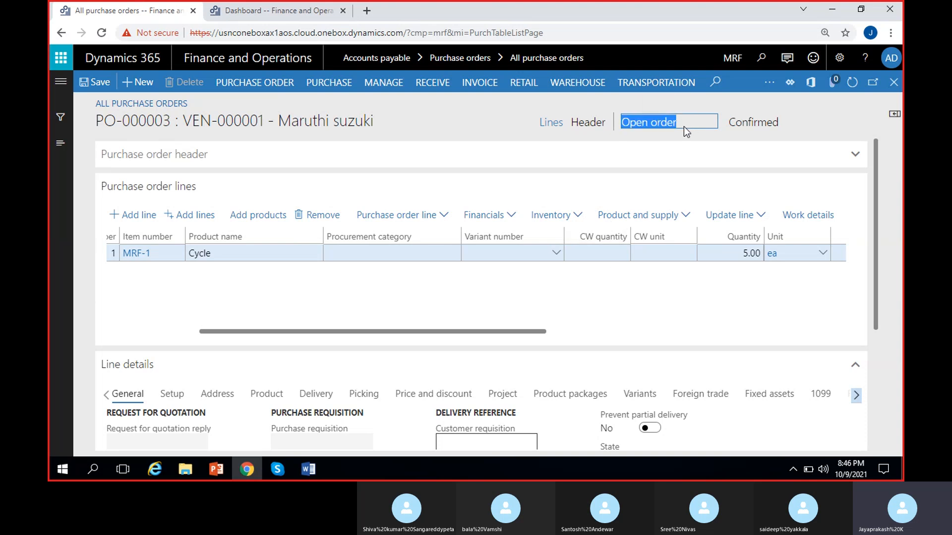
left_click(665, 123)
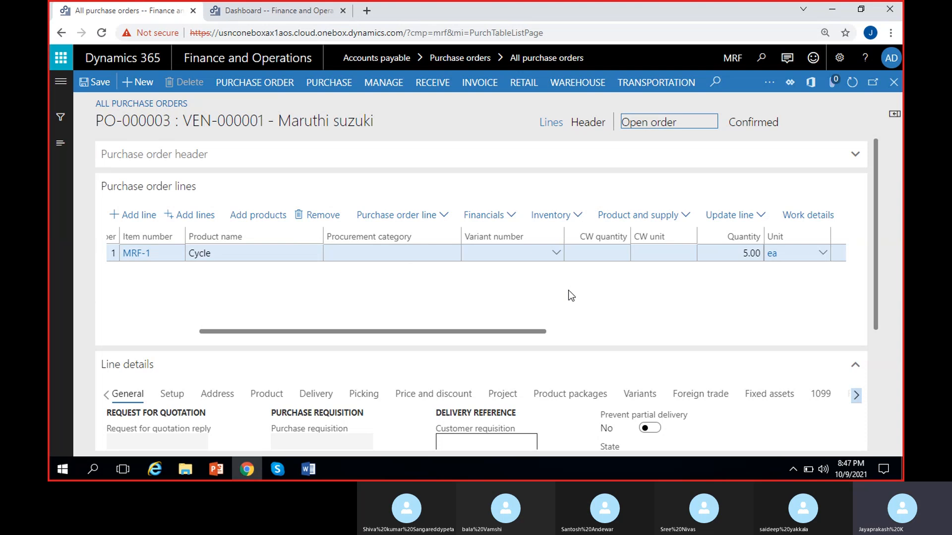
- Open the purchase order's product receipt journal and check the posted receipt's number and date
left_click(419, 87)
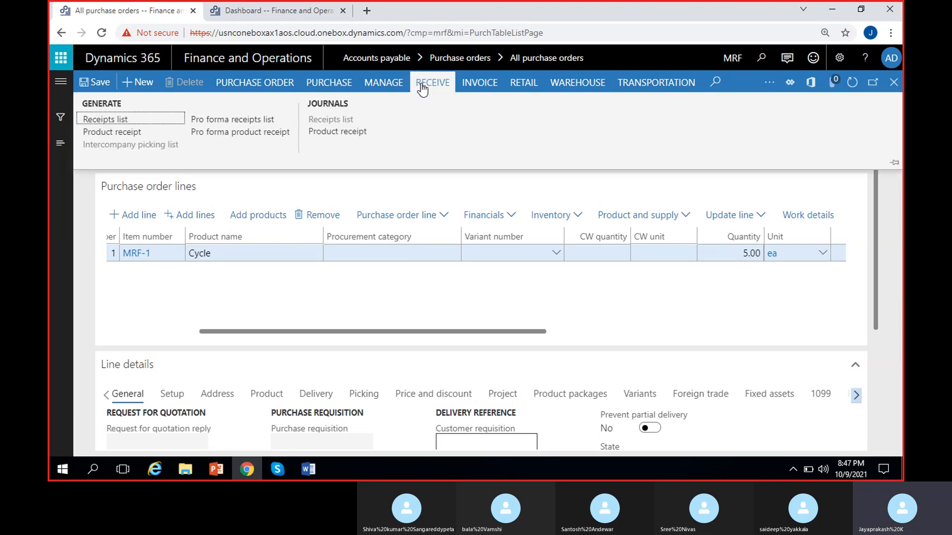
left_click(337, 132)
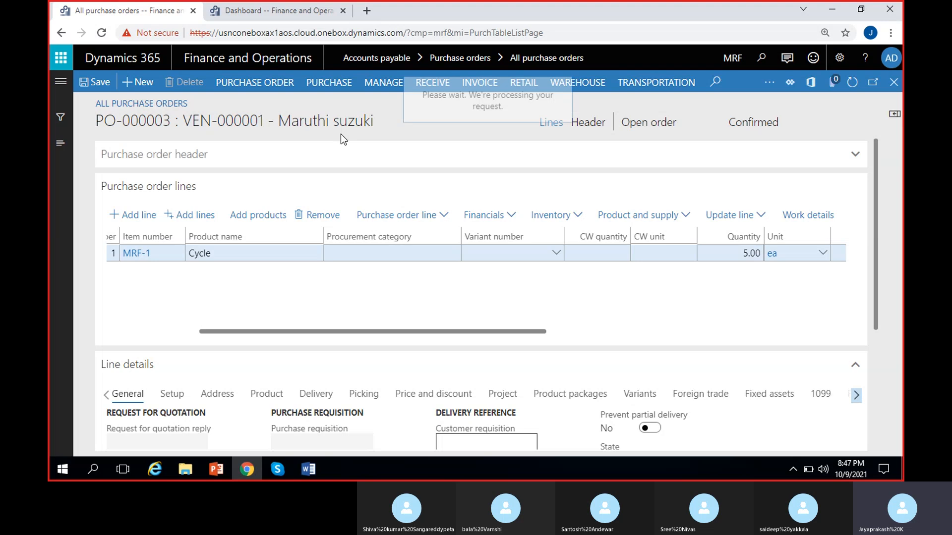
left_click(224, 212)
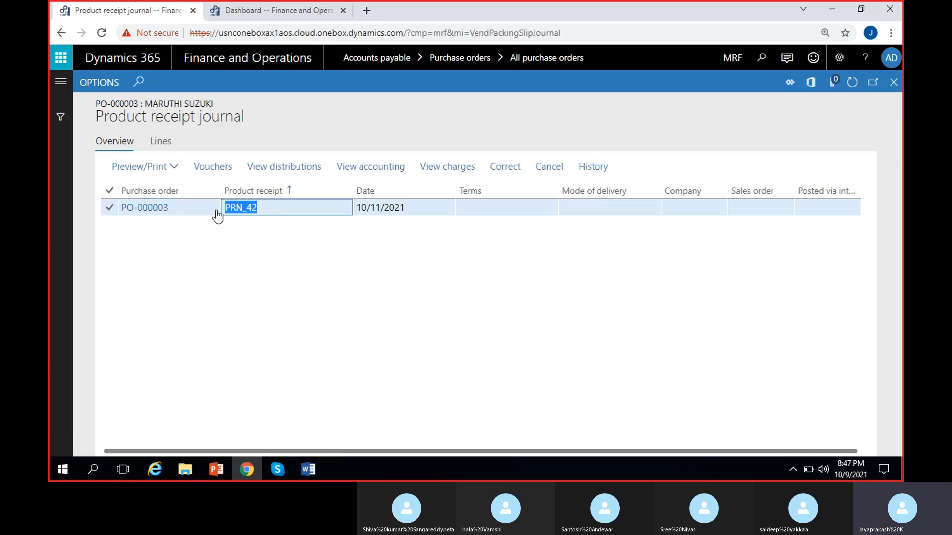
left_click(272, 232)
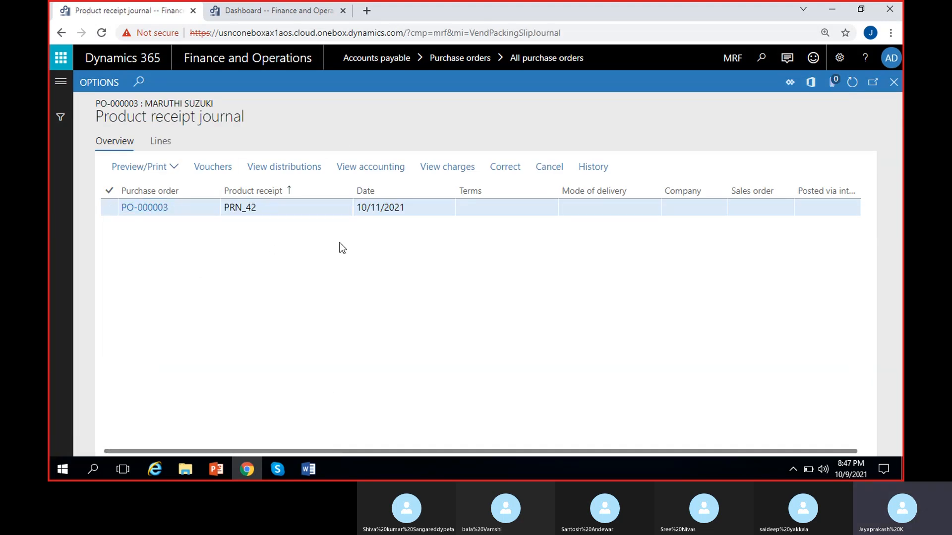
left_click(407, 213)
left_click(407, 255)
left_click(414, 208)
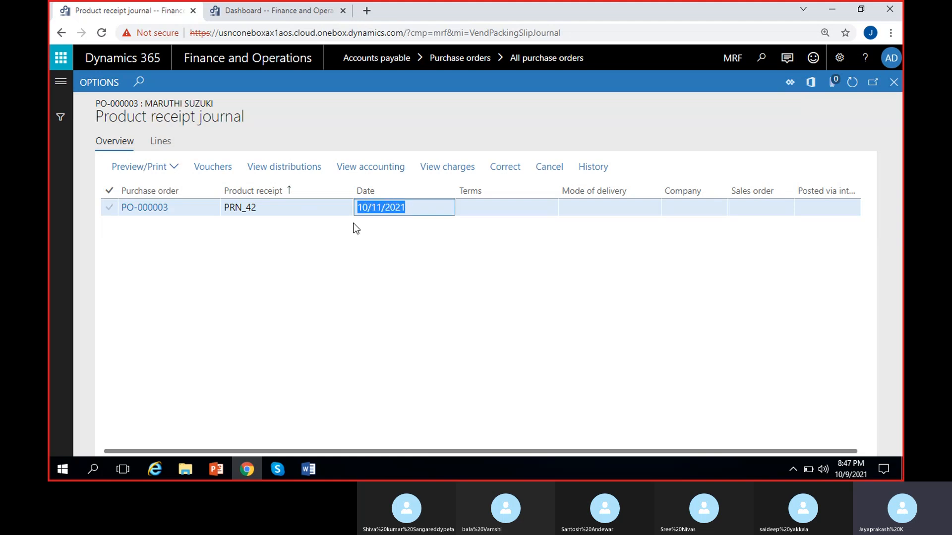
left_click(398, 256)
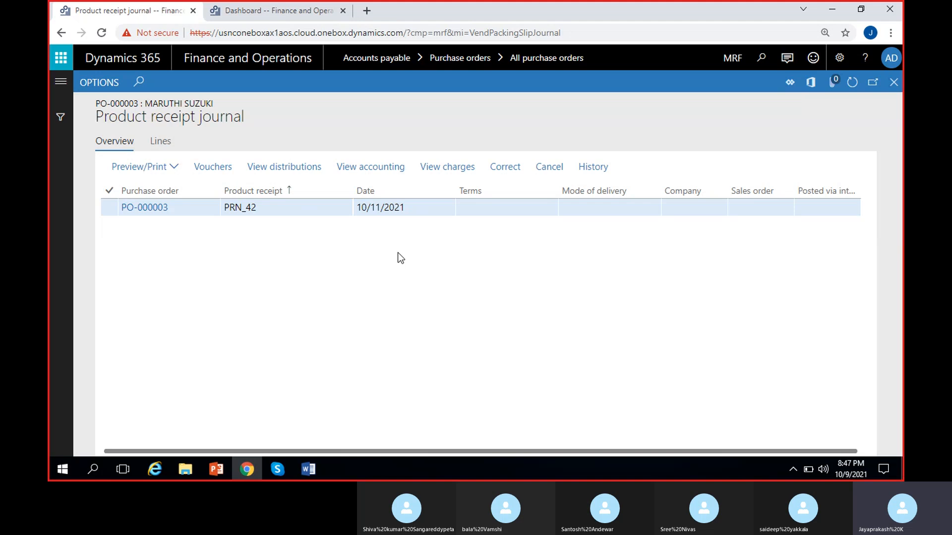
- Open the original preview of product receipt PRN_42 and check its item, description, ordered, received and remaining quantities
left_click(178, 169)
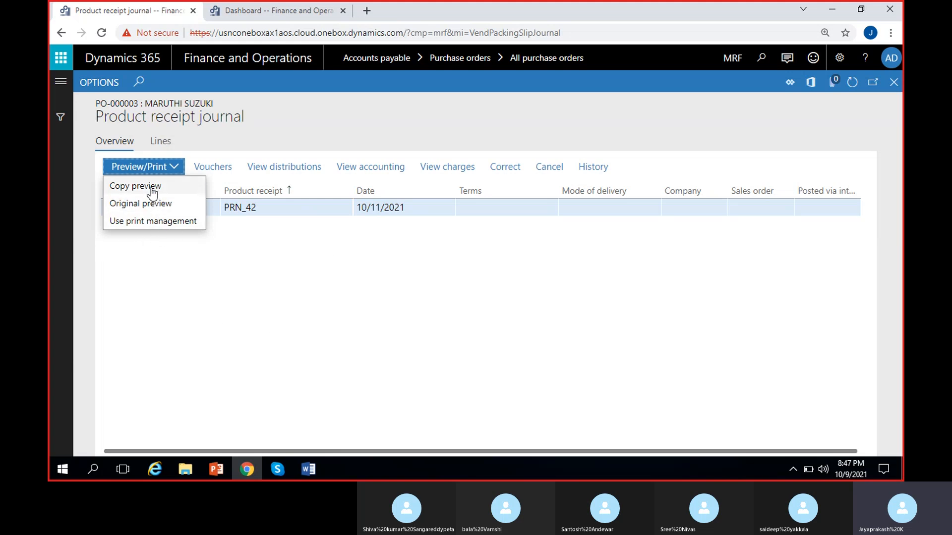
left_click(150, 204)
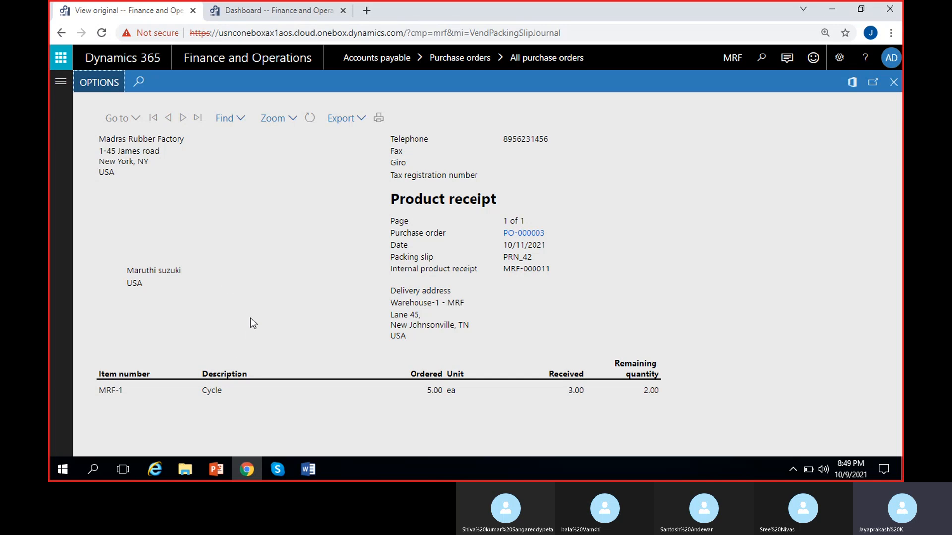
double_click(113, 390)
double_click(217, 391)
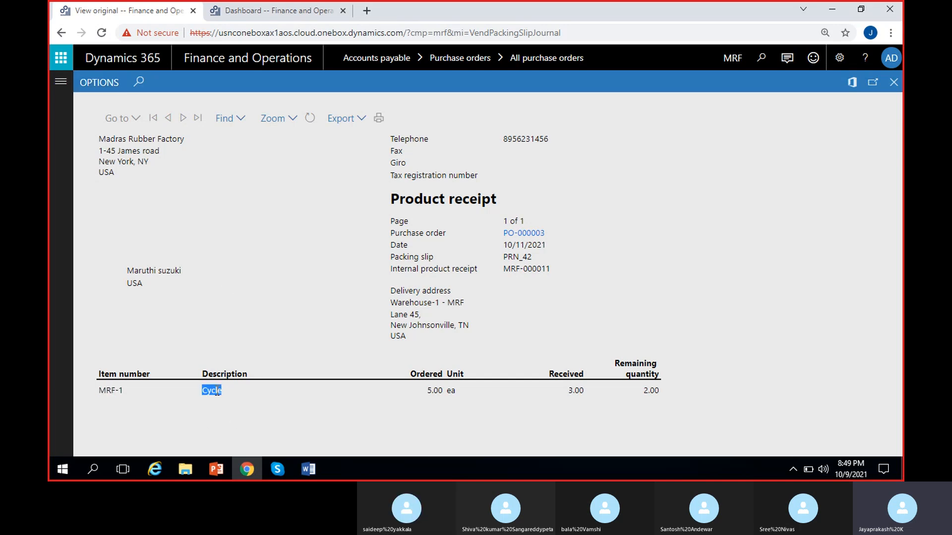
left_click(234, 419)
double_click(437, 391)
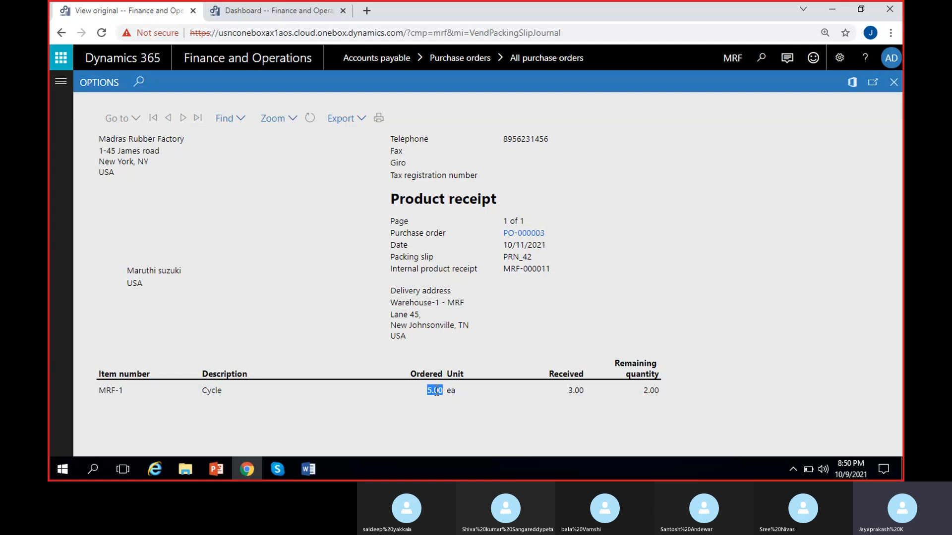
double_click(576, 391)
left_click(638, 394)
double_click(649, 392)
left_click(507, 419)
- Examine the company address, delivery address, packing slip number and internal product receipt number on the previewed receipt
left_click_drag(99, 139, 128, 173)
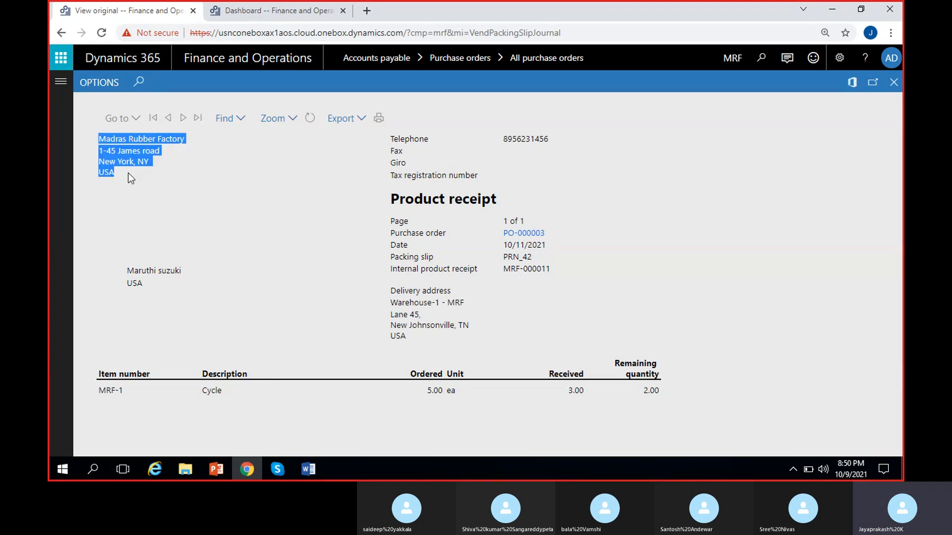
left_click(168, 192)
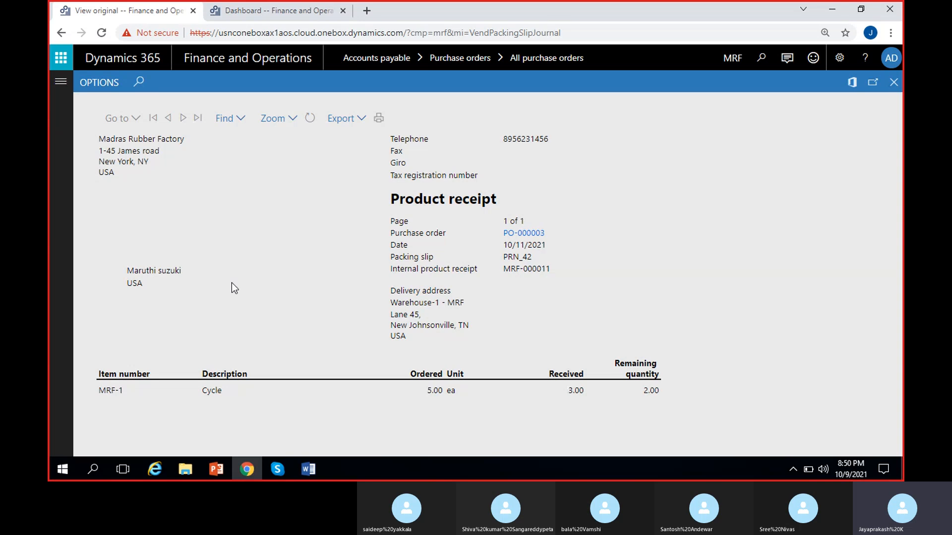
left_click_drag(101, 140, 127, 178)
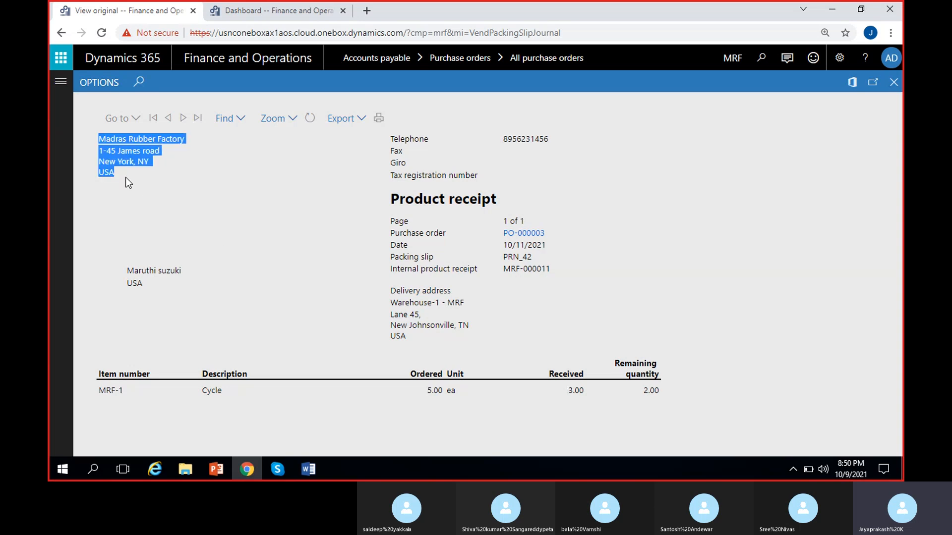
left_click(138, 293)
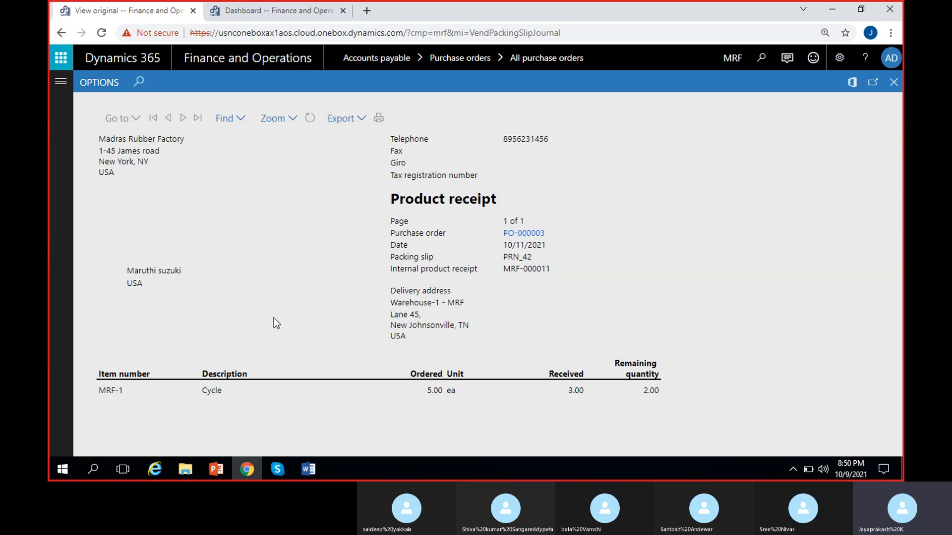
left_click_drag(390, 290, 424, 340)
left_click(552, 329)
double_click(525, 258)
left_click(557, 283)
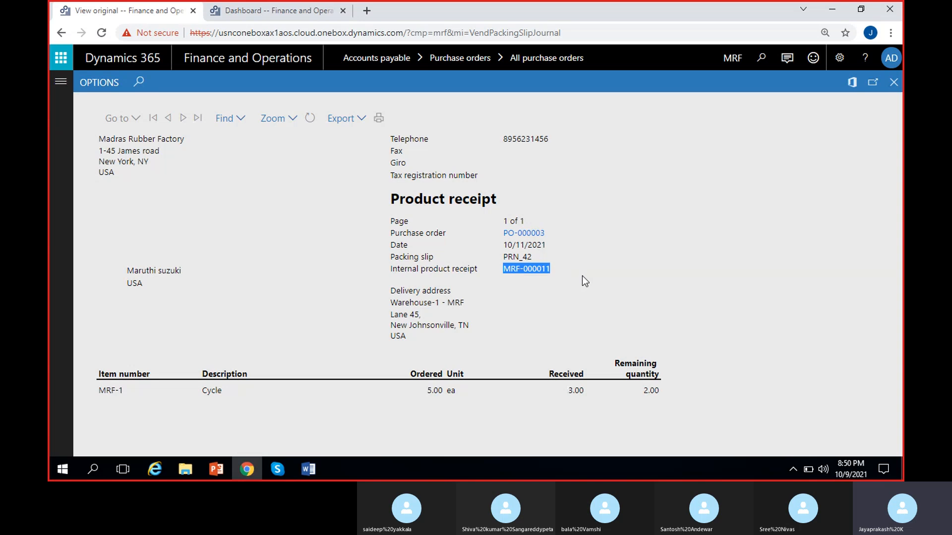
left_click(531, 299)
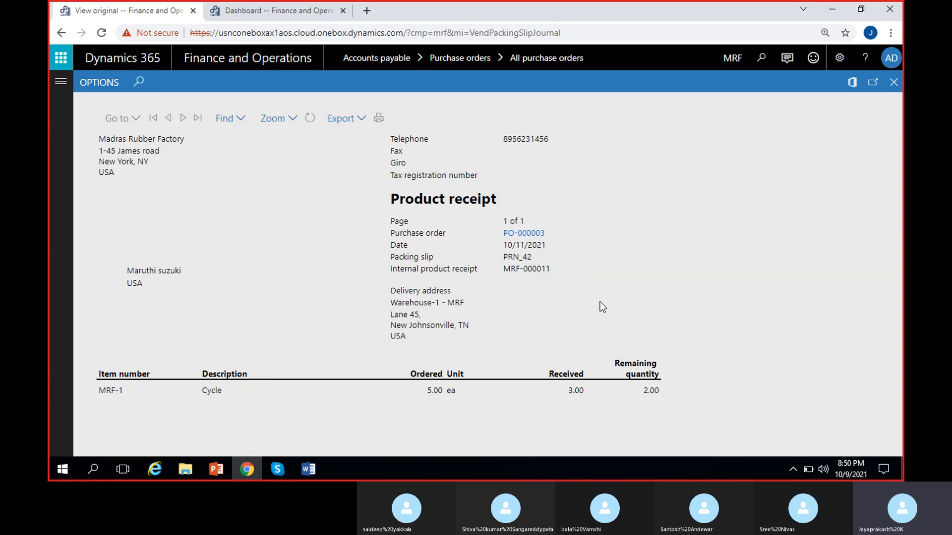
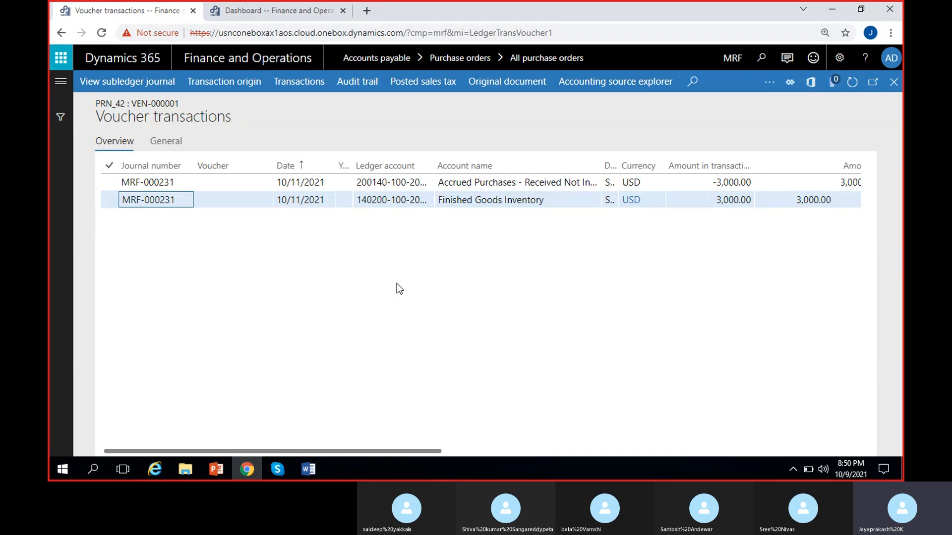
- Examine the Finished Goods Inventory line's account name and ledger account in the voucher transactions of receipt PRN_42
scroll(396, 284, "right", 2)
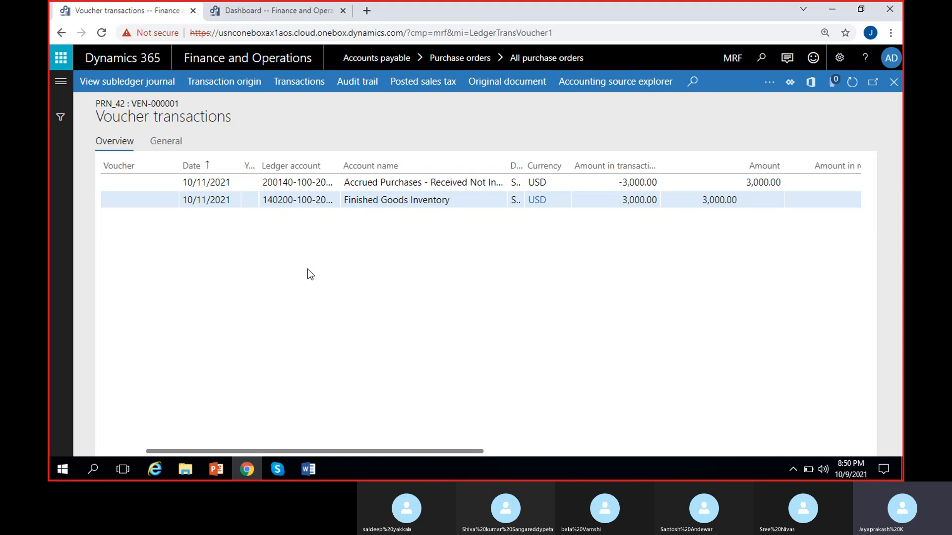
left_click_drag(454, 202, 352, 204)
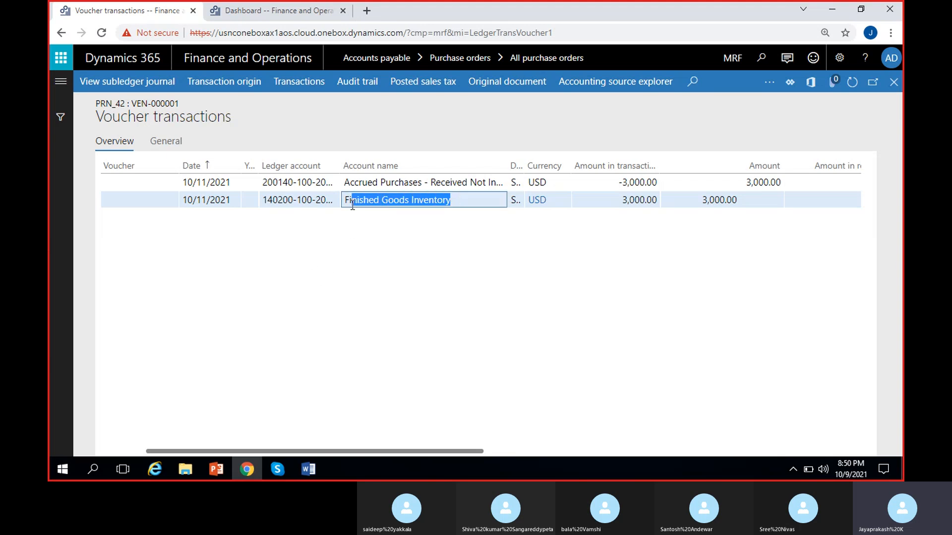
left_click_drag(279, 202, 332, 205)
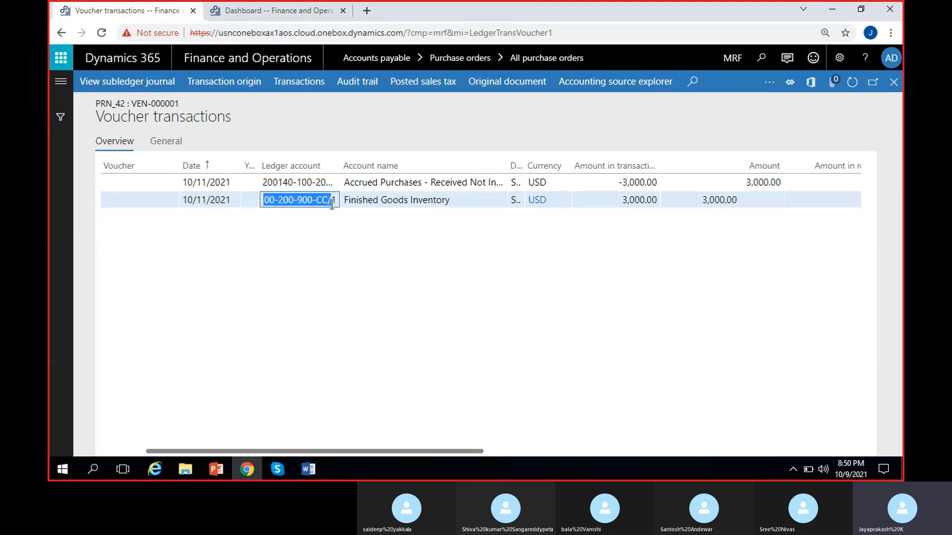
left_click(479, 287)
scroll(483, 287, "right", 5)
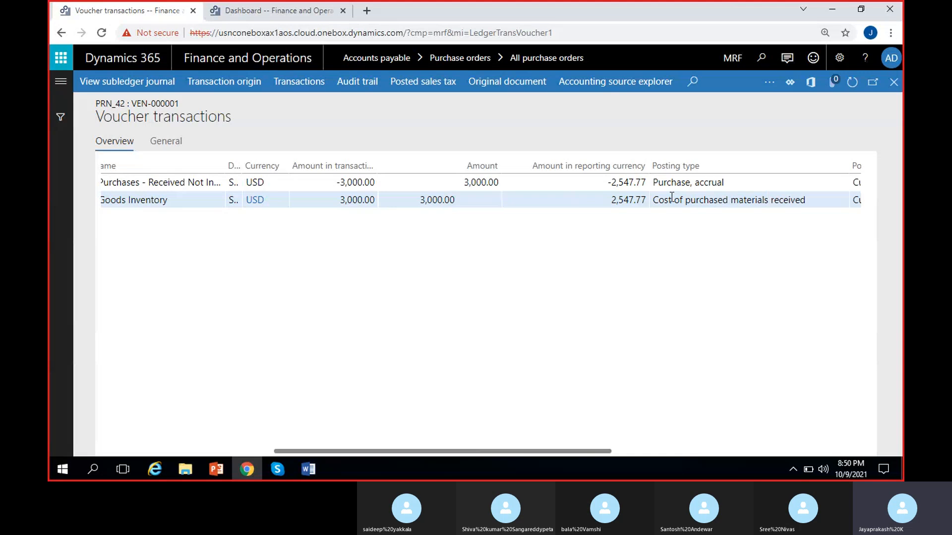
- Check the posting types of both voucher lines and the transaction-currency amount of the purchase accrual line
left_click_drag(651, 200, 823, 203)
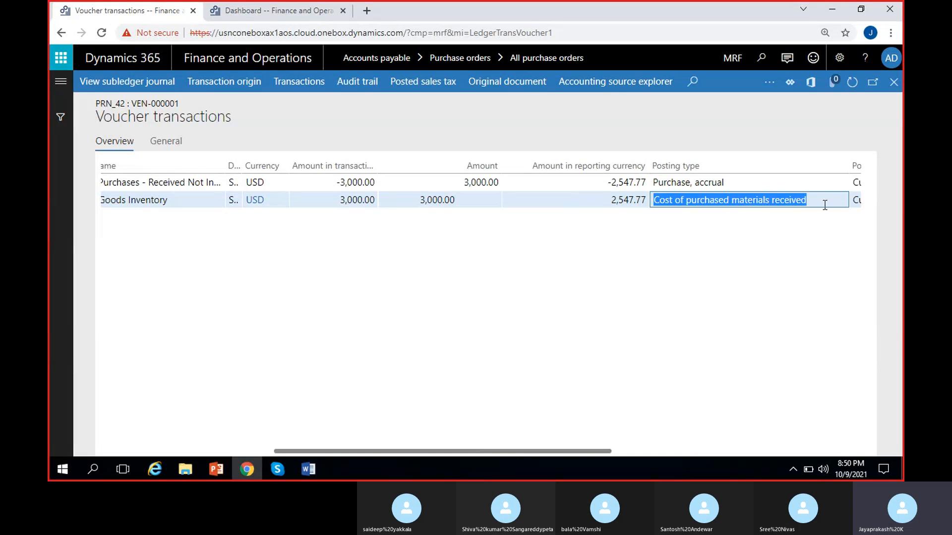
left_click(765, 245)
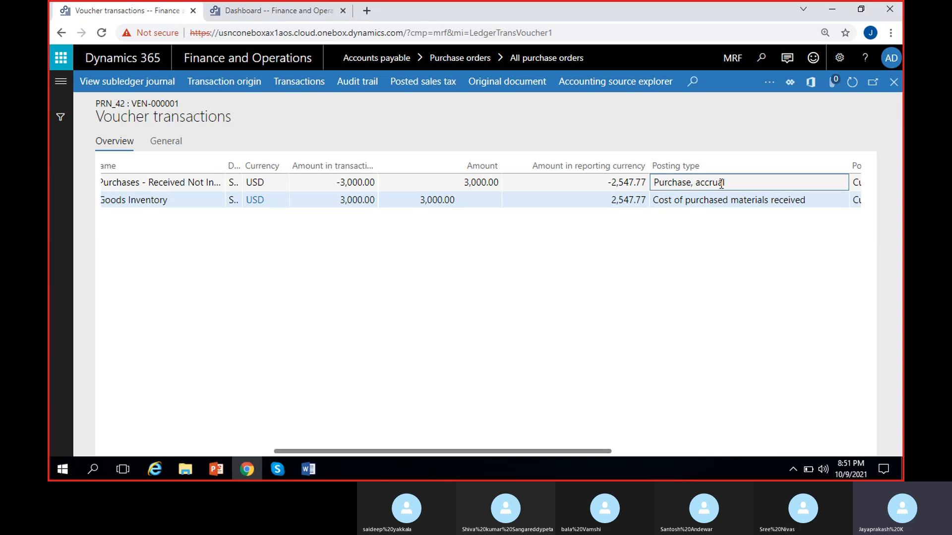
left_click_drag(723, 183, 651, 187)
left_click_drag(338, 187, 397, 193)
left_click(385, 306)
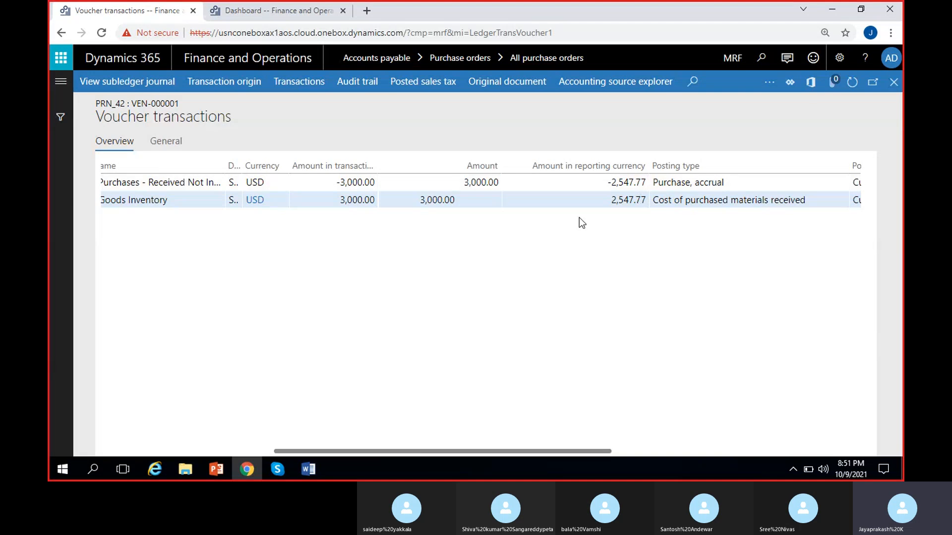
left_click_drag(329, 185, 388, 183)
left_click(405, 299)
- Switch to the Word notes and add the heading "Financial entries in PO process" after the purchase order steps, leaving a blank line between
left_click(321, 468)
scroll(390, 376, "down", 1)
left_click(646, 261)
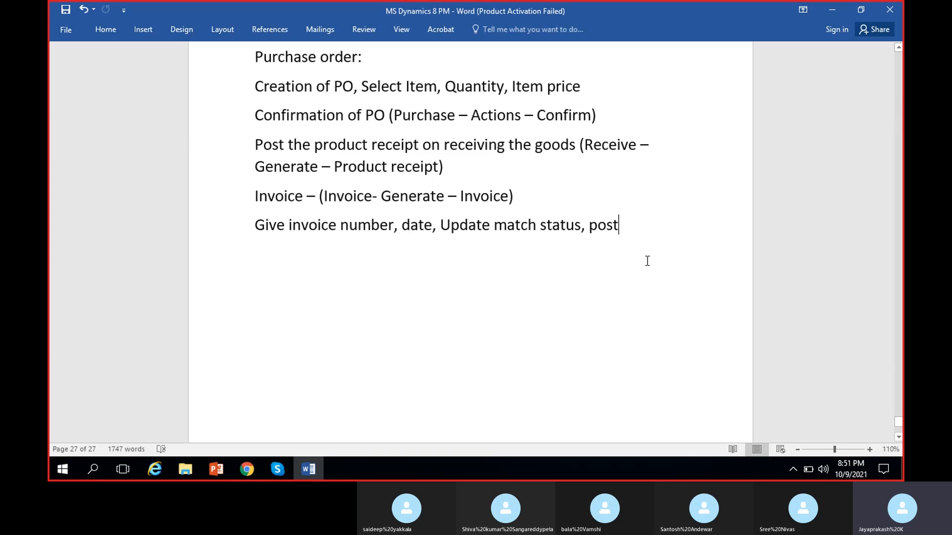
key("Return")
key("Return")
type("Fi")
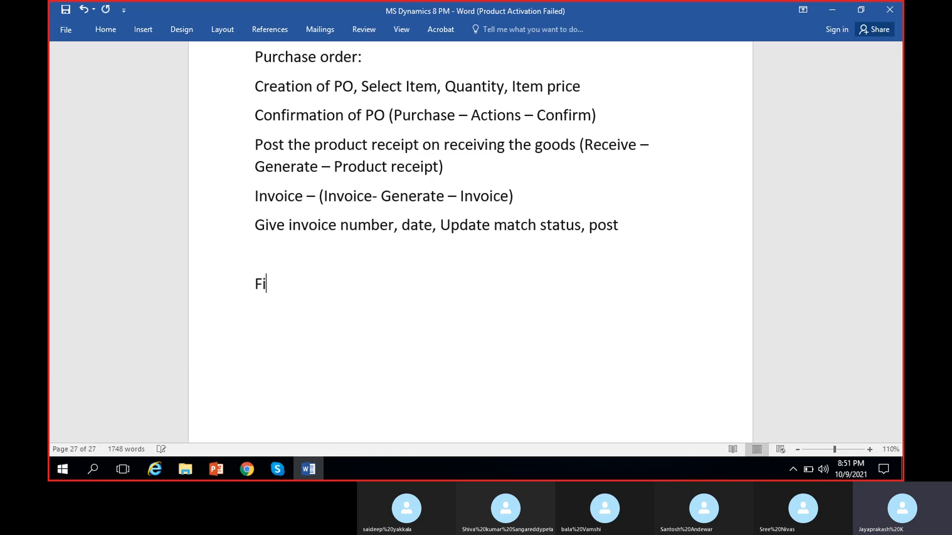
type("nanci")
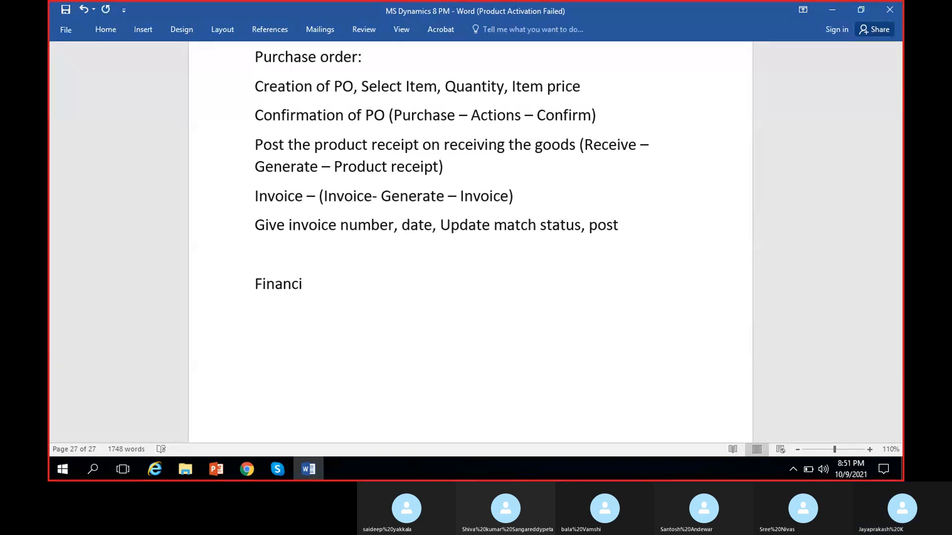
type("al entri")
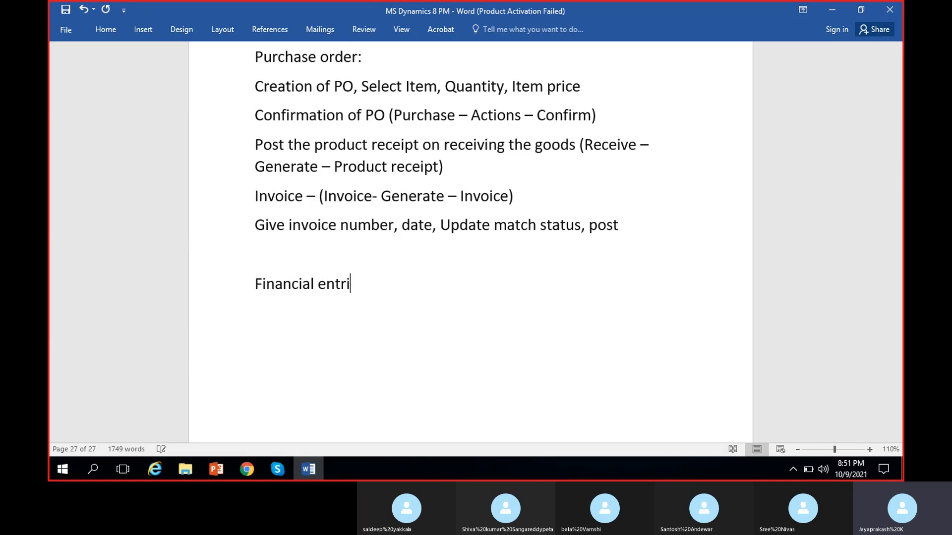
type("es in PO process")
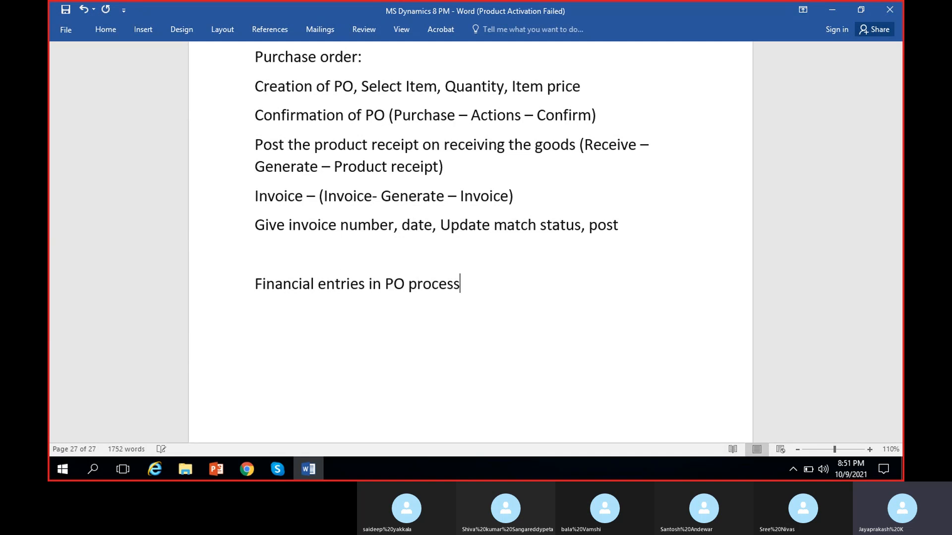
key("Return")
- Add the line "Product receipt" under the financial entries heading
scroll(648, 259, "down", 4)
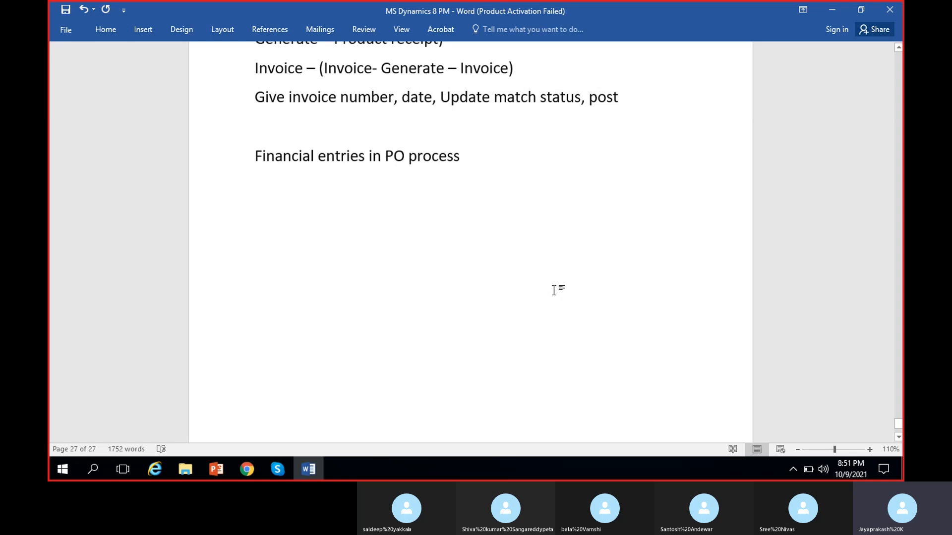
type("Product re")
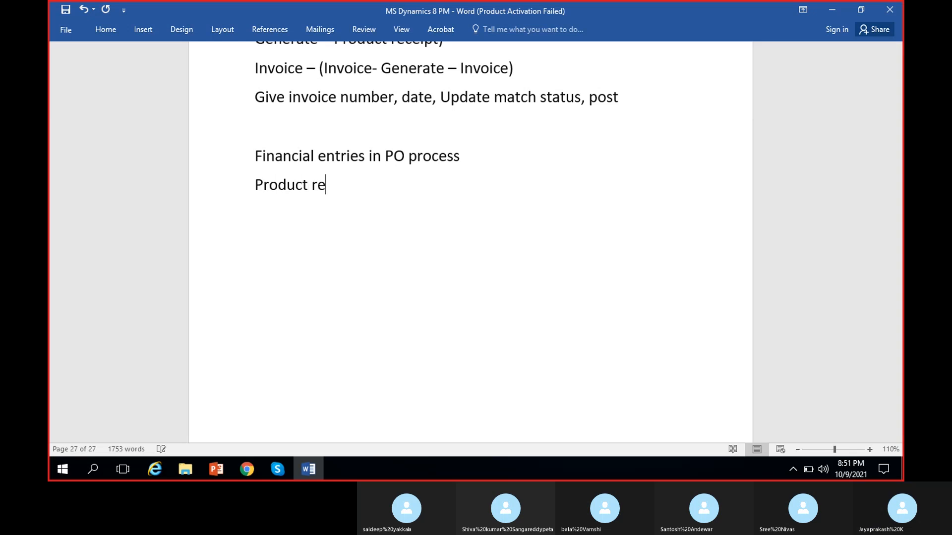
type("ceipr")
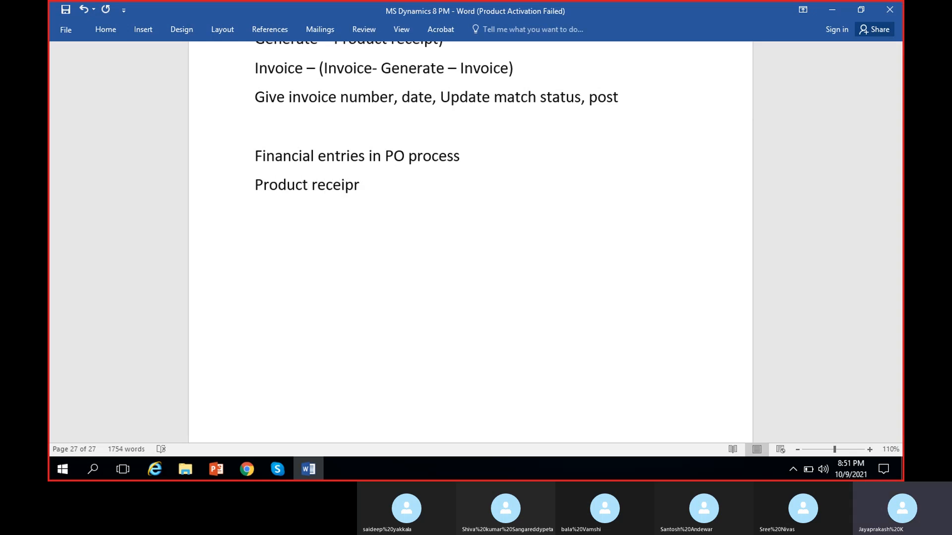
key("BackSpace")
type("t")
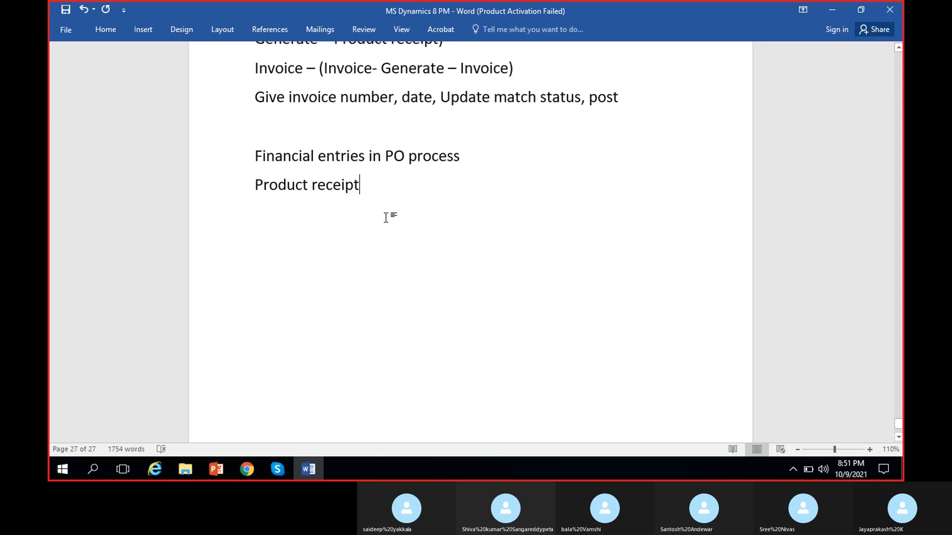
- Add the two entry lines "Inventory received DR" and "Purchase accrual CR" under Product receipt
key("Return")
type("P")
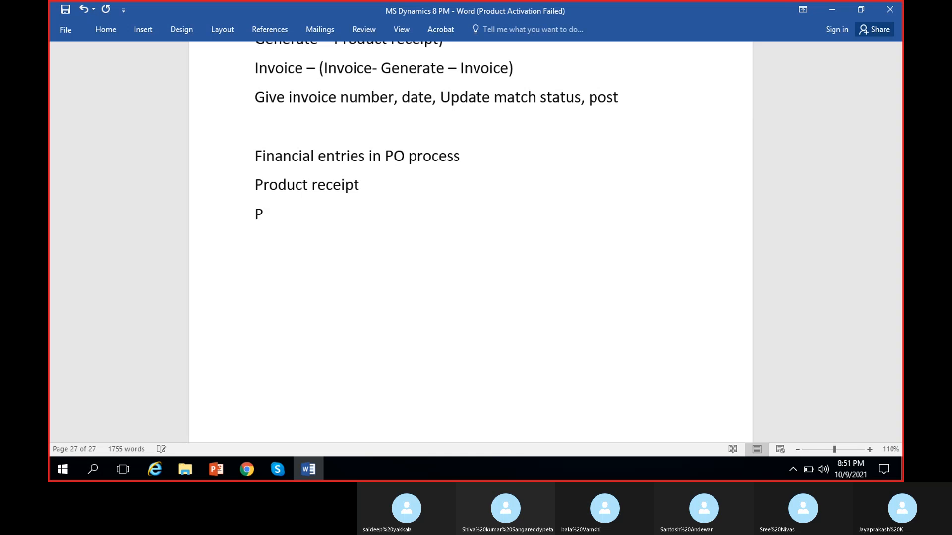
key("BackSpace")
type("Inven")
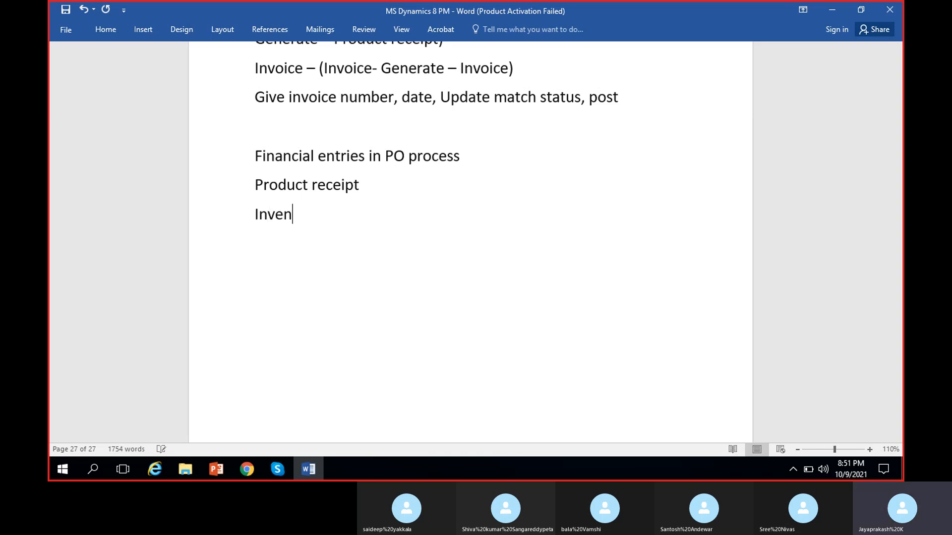
type("tory receive")
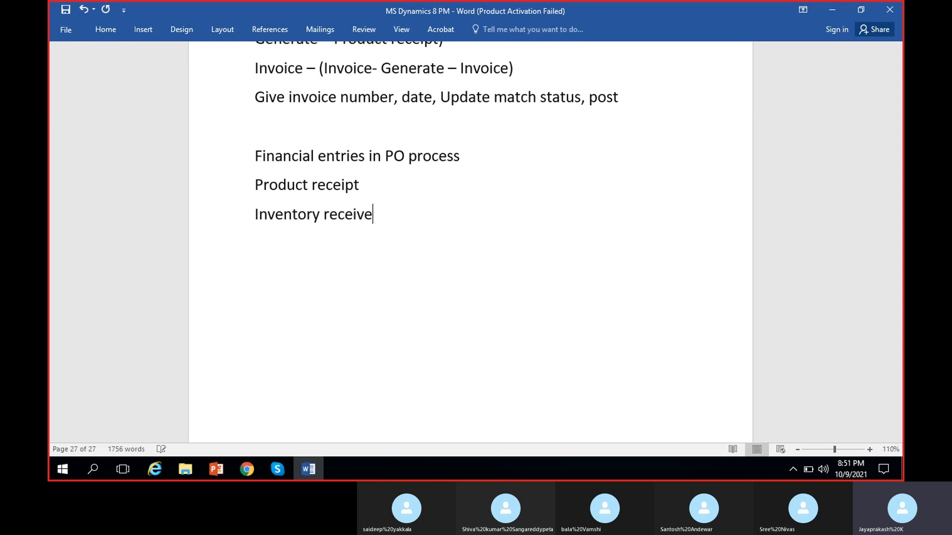
type("d DR")
key("Return")
type("Purch")
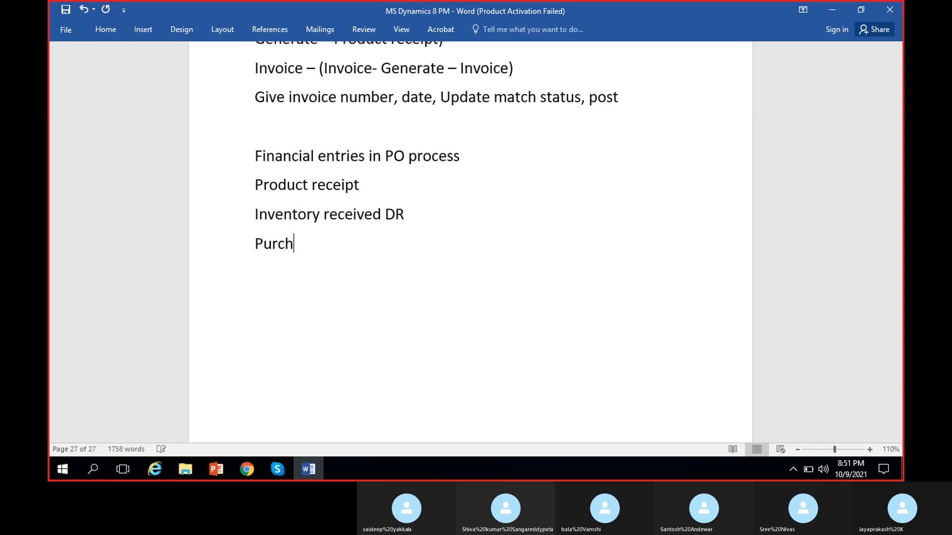
type("ase accr")
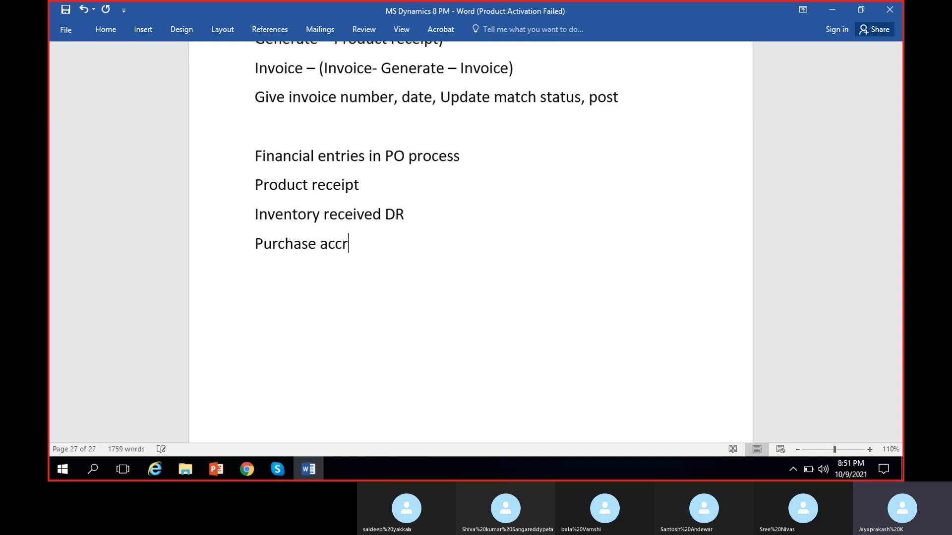
type("ual CR")
- Put a colon after "Product receipt" and make the two DR and CR entry lines bold
left_click(361, 183)
type(":")
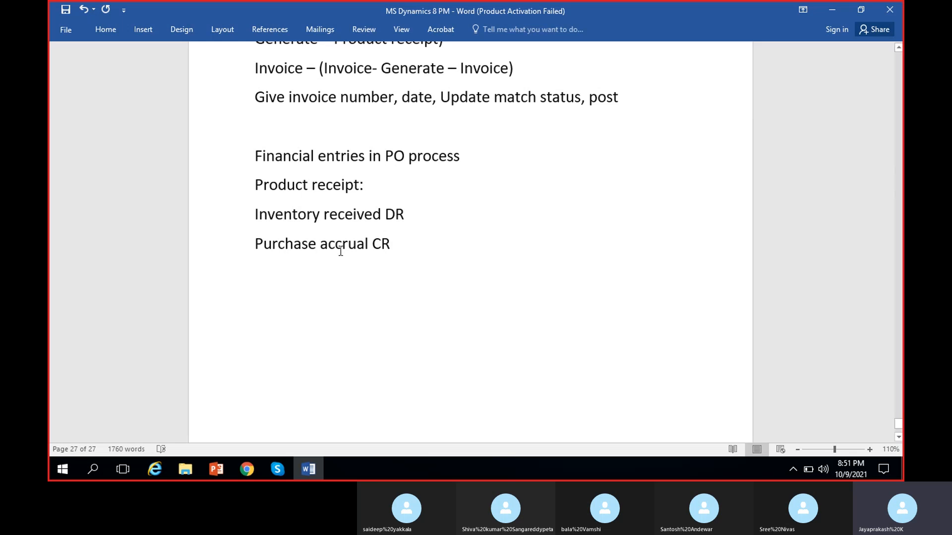
left_click_drag(255, 214, 391, 242)
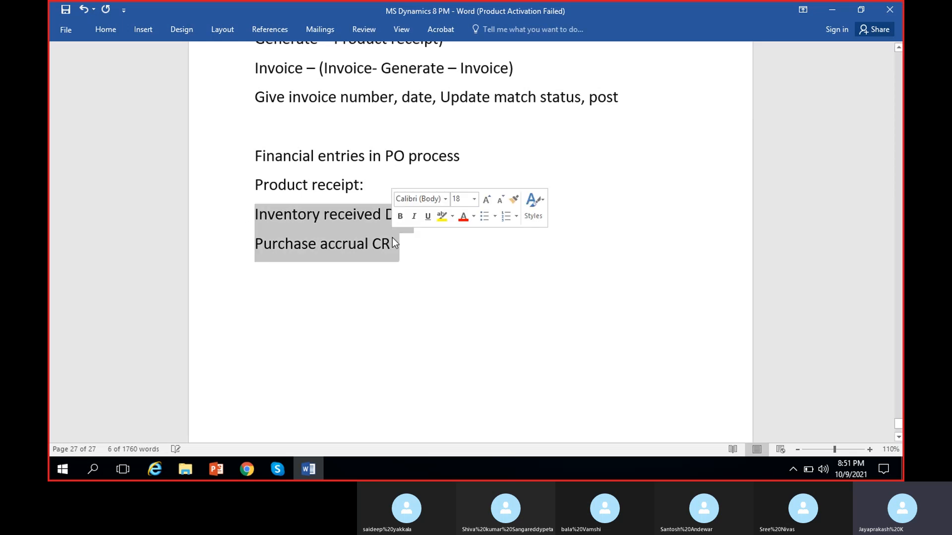
key("ctrl+b")
left_click(454, 275)
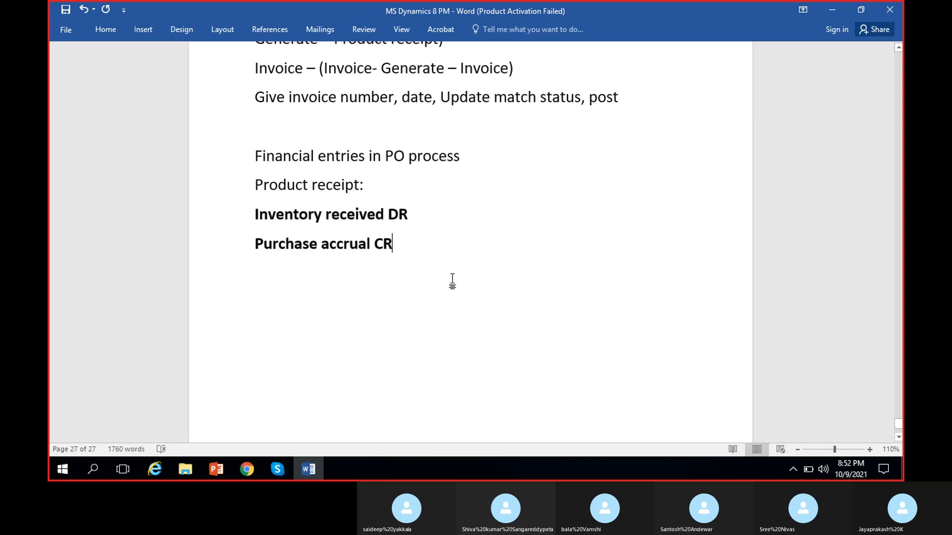
- Add the line "Invoice:" after the purchase accrual entry and start a new line below it
key("Return")
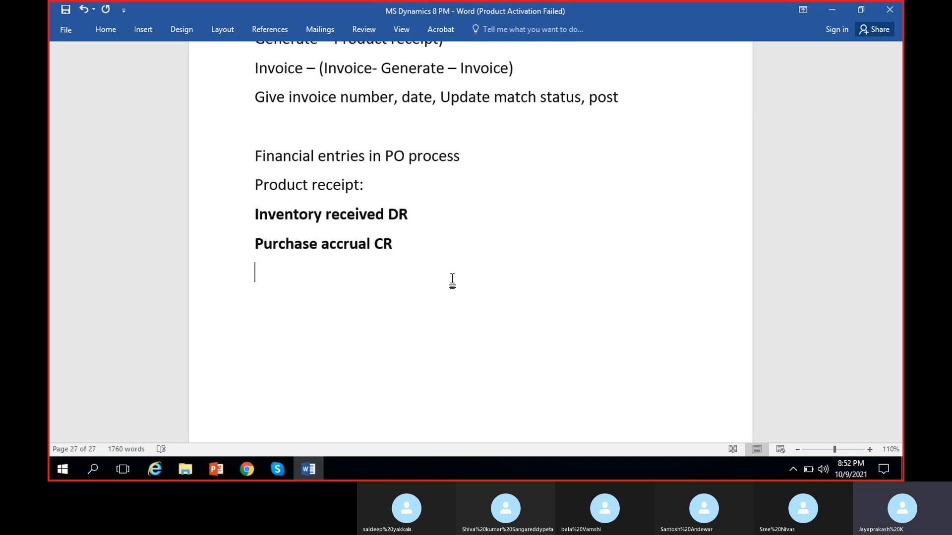
type("Invoice:")
key("Return")
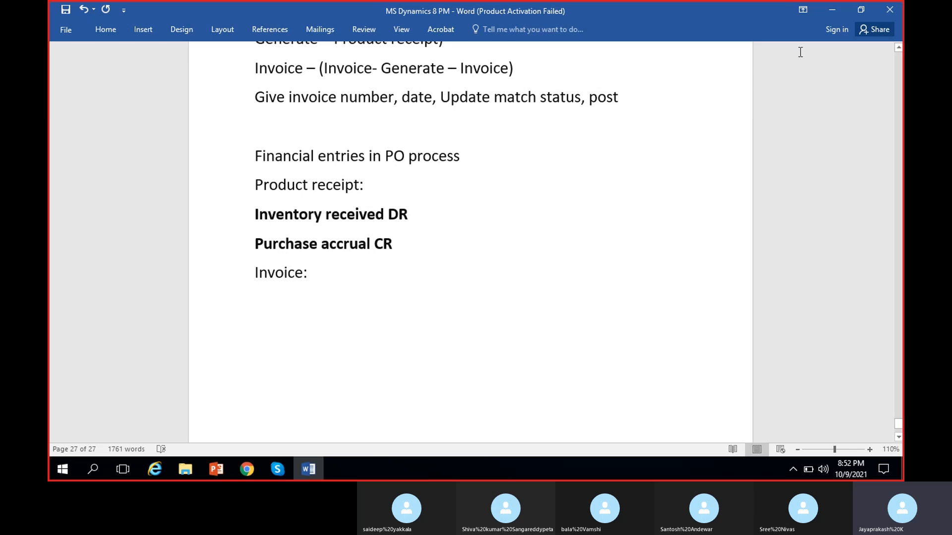
- Return to the voucher transactions in Dynamics 365 and compare the transaction amounts of the inventory and accrual lines
left_click(829, 10)
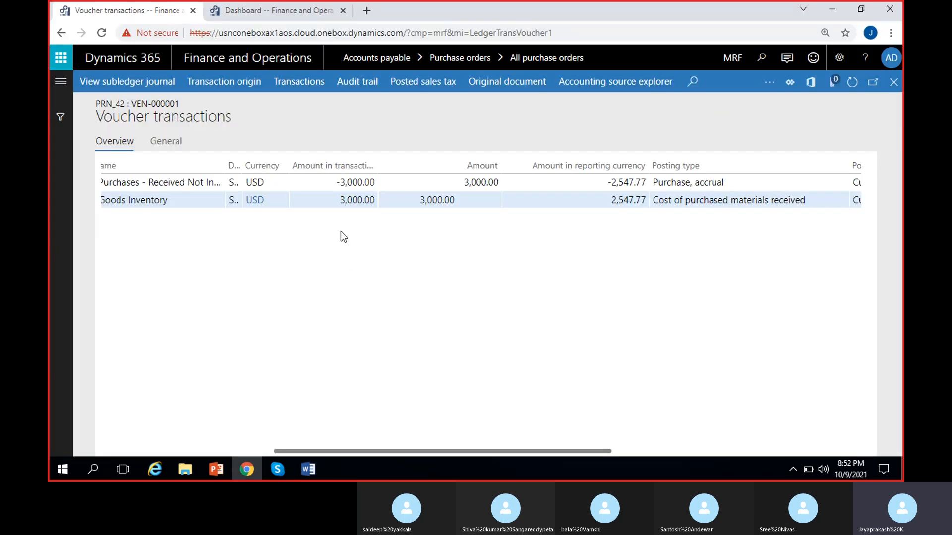
left_click(340, 201)
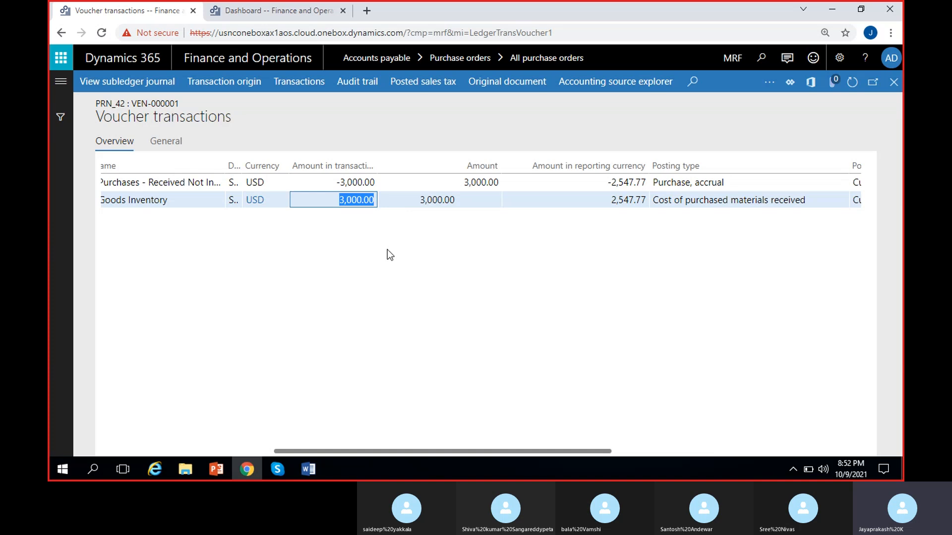
left_click_drag(336, 183, 389, 183)
left_click(293, 331)
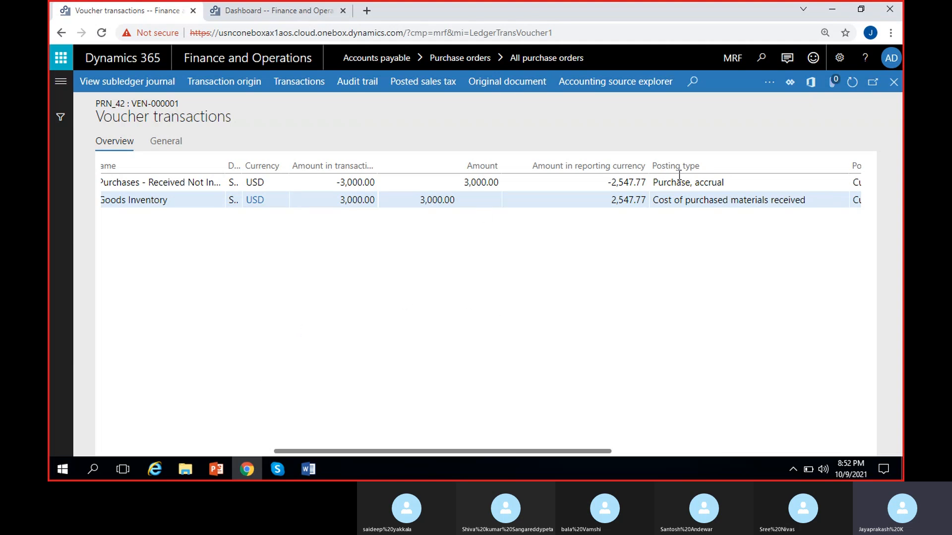
- Close the voucher transactions and receipt journal, and start generating another product receipt for the Maruthi suzuki purchase order
left_click(893, 82)
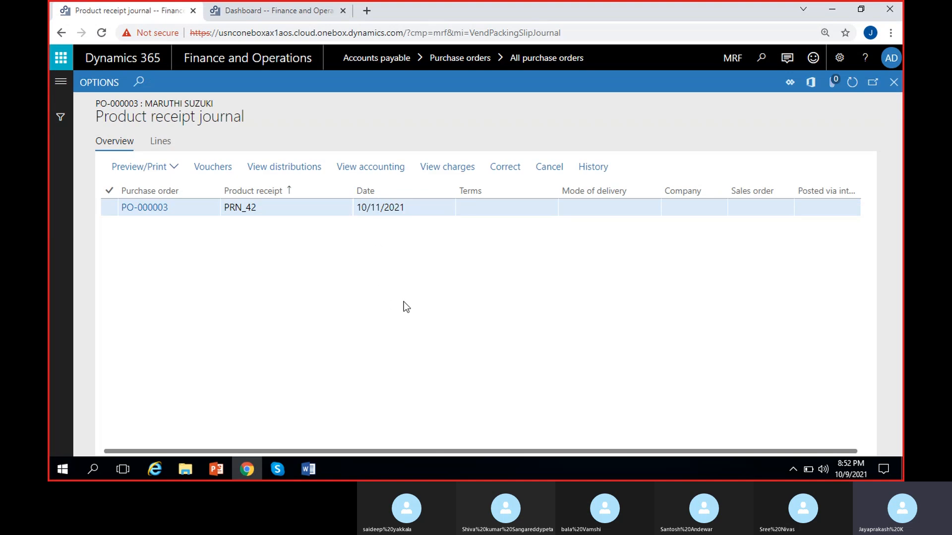
left_click(893, 83)
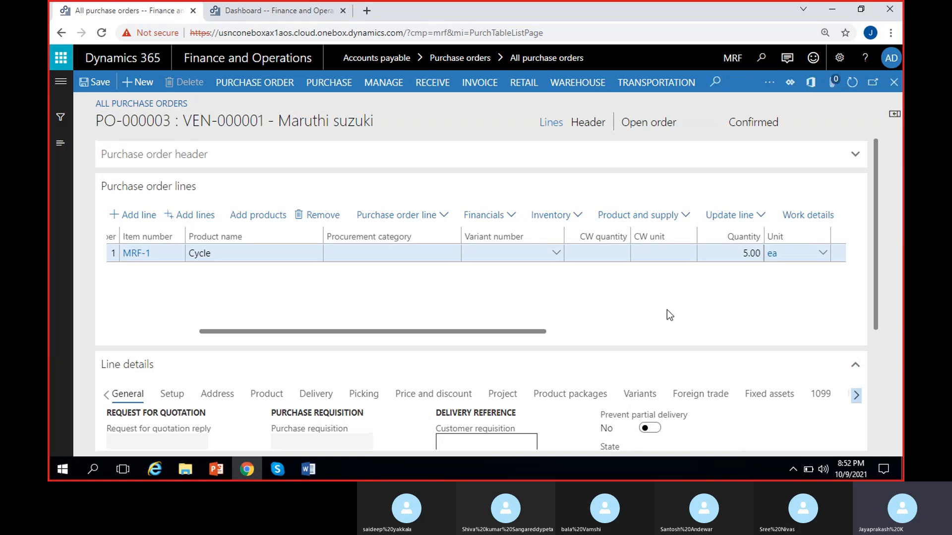
left_click(442, 87)
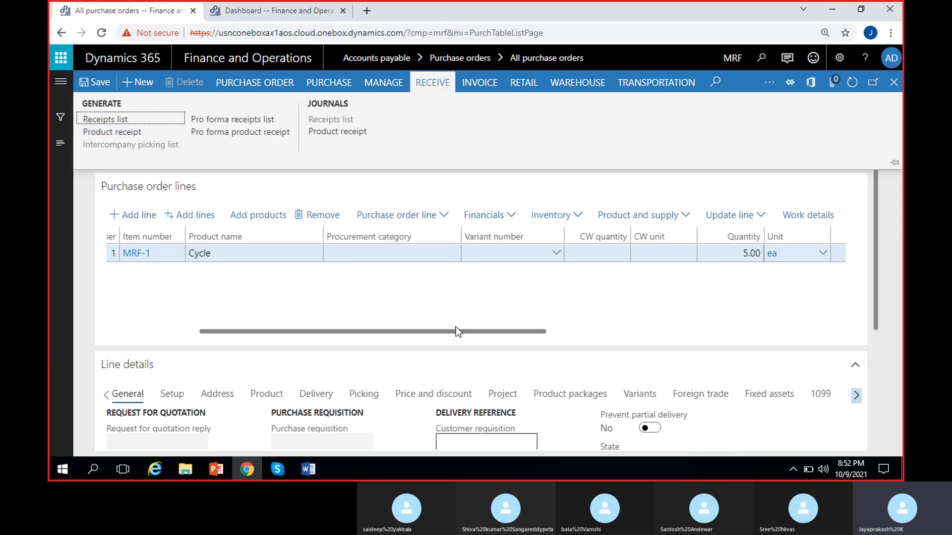
left_click(128, 133)
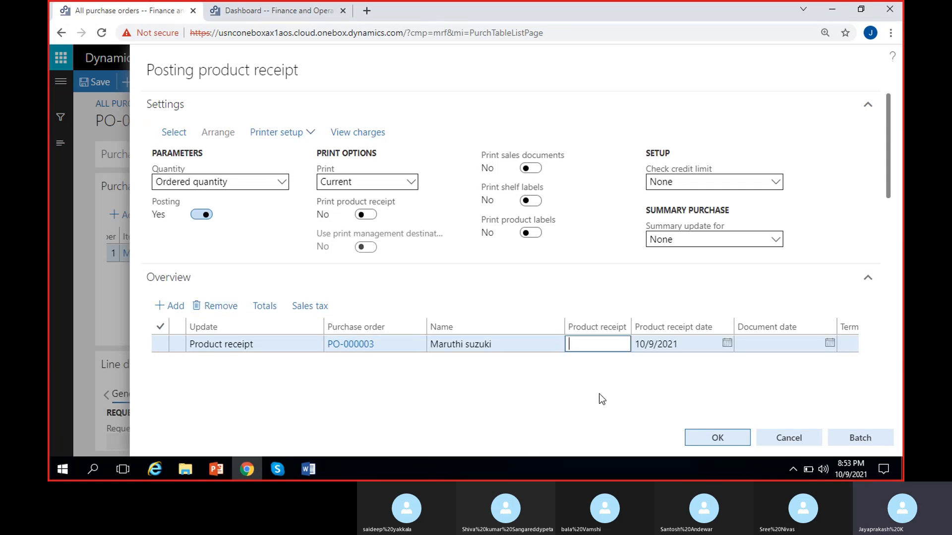
- Enter PRN_42/2 as the product receipt number
type("PRN_42/2")
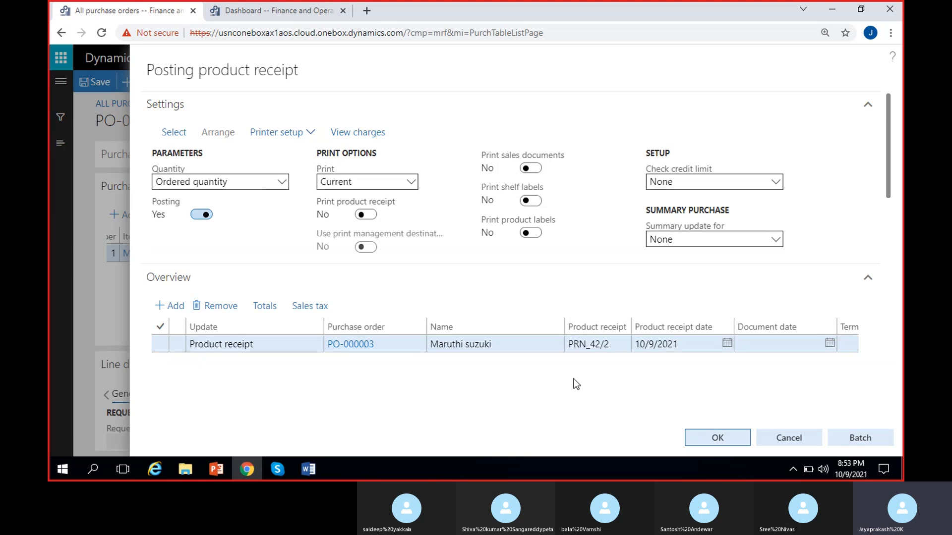
- Set the product receipt date of the Maruthi suzuki purchase order to 10/13/2021
left_click(887, 139)
left_click(727, 344)
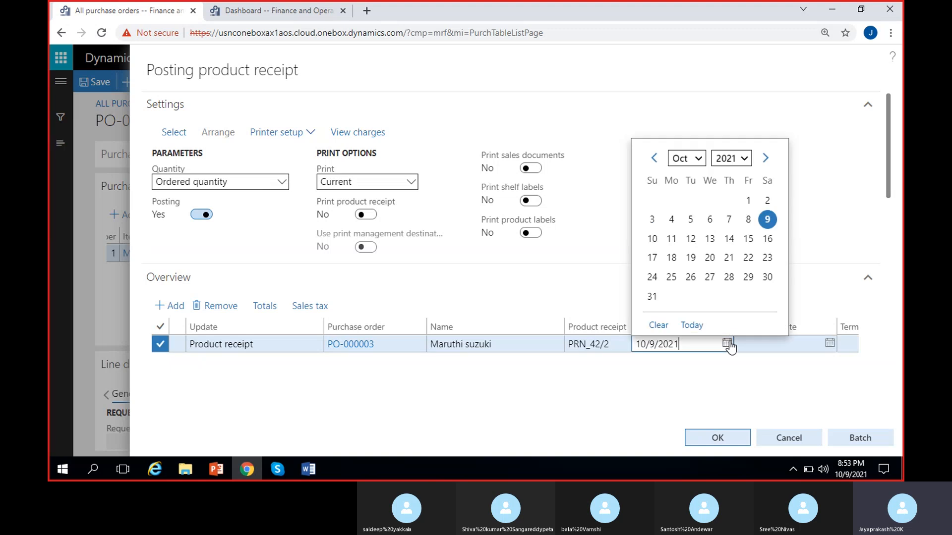
left_click(707, 239)
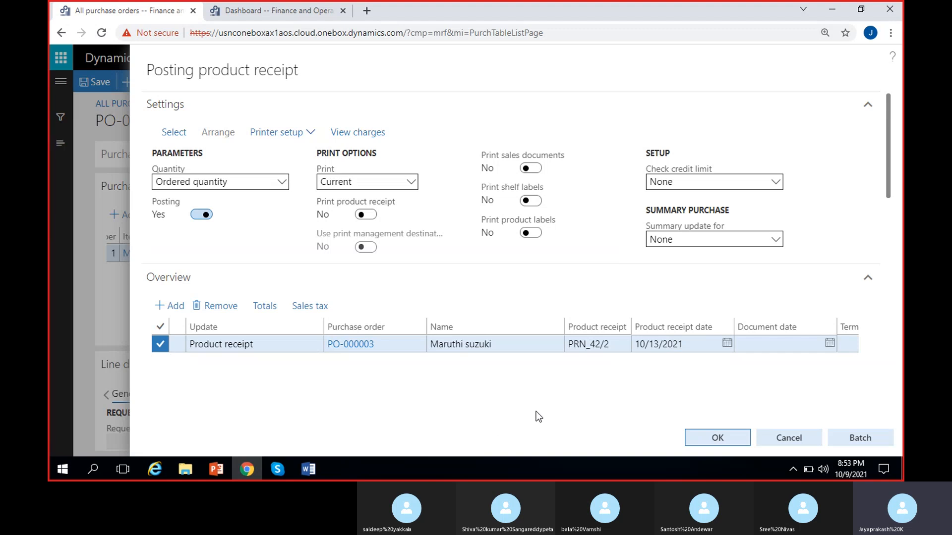
- Check the Cycle line's quantity, unit price and net amount, then post the product receipt and dismiss the notification
left_click_drag(887, 138, 902, 248)
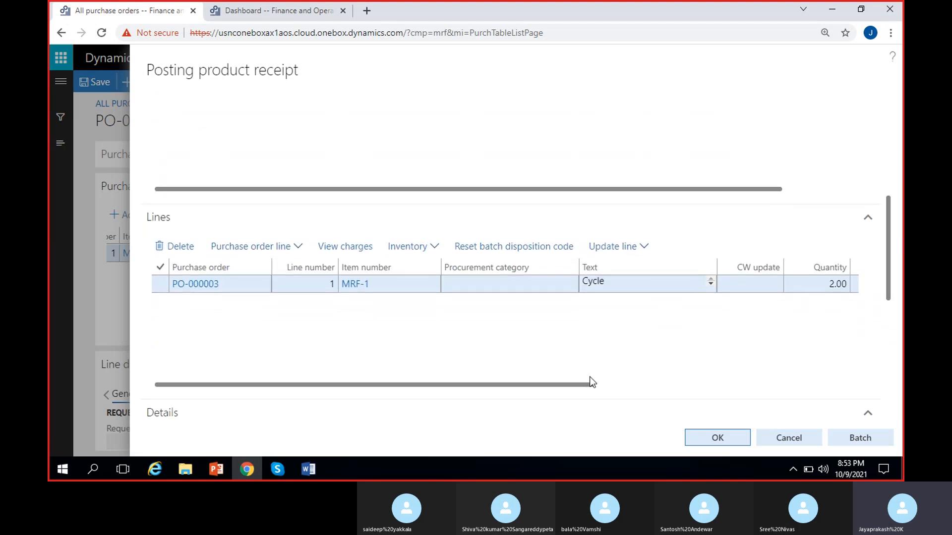
left_click_drag(567, 391, 705, 388)
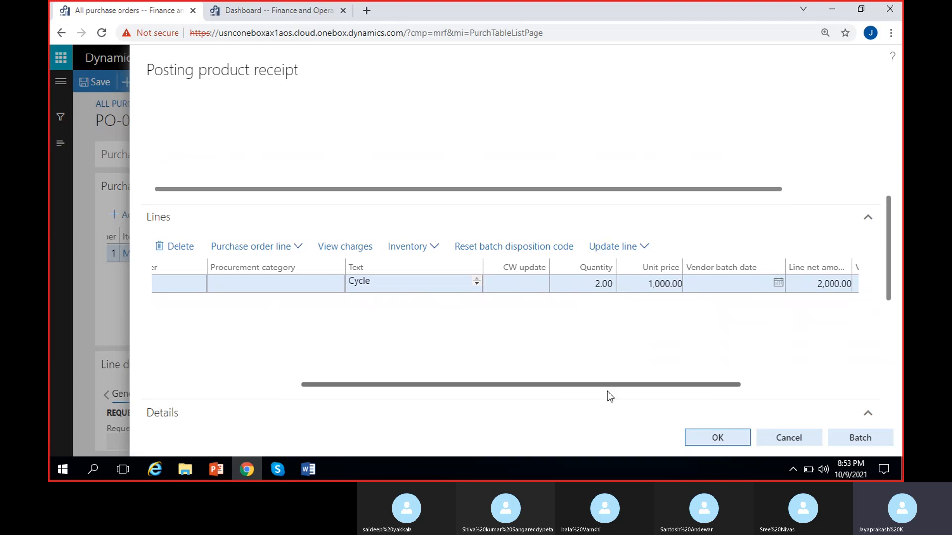
left_click_drag(603, 385, 662, 385)
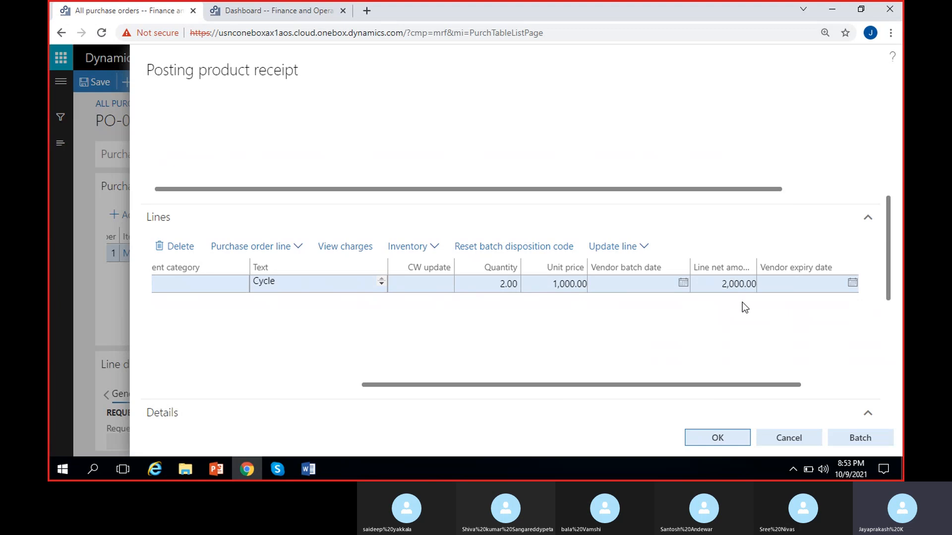
left_click_drag(704, 386, 499, 400)
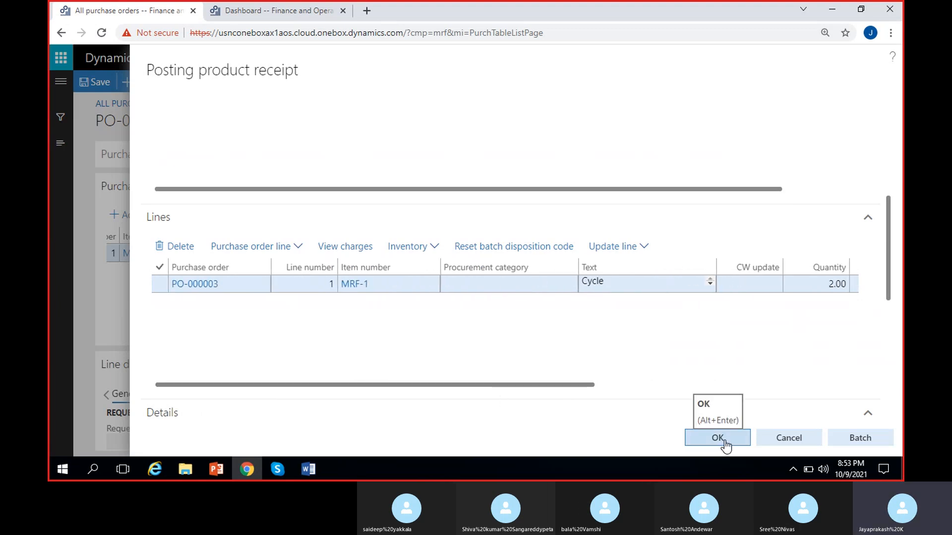
left_click(725, 444)
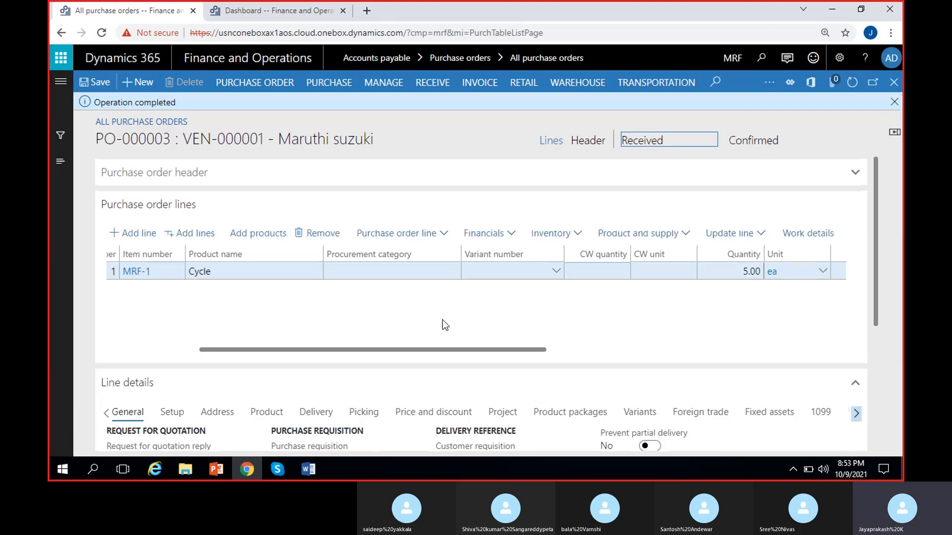
left_click(894, 101)
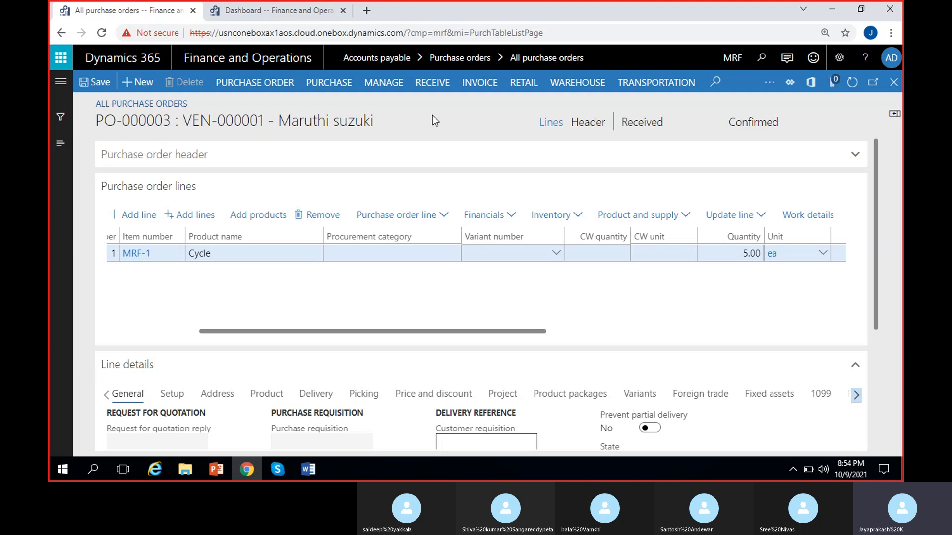
- Check which receipt functions are available for the purchase order and examine its status in the header
left_click(432, 84)
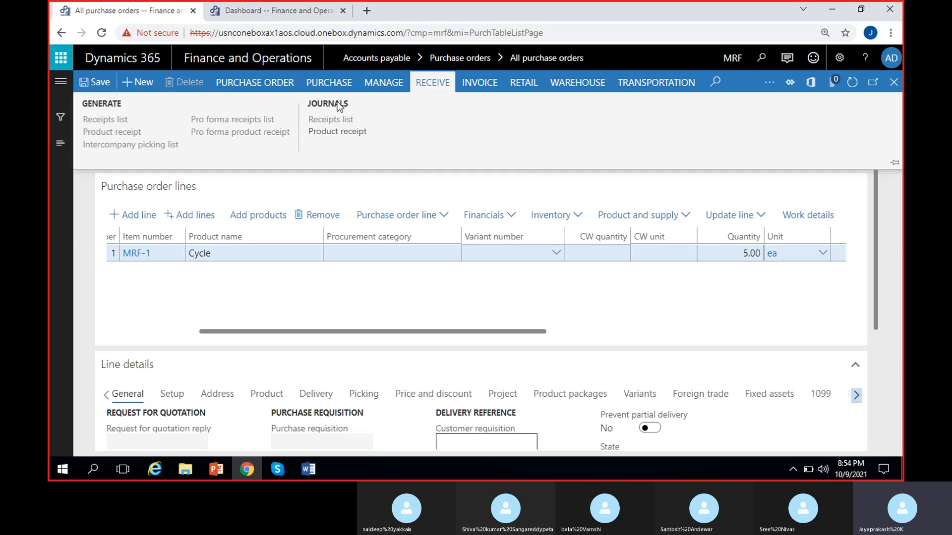
left_click(364, 133)
key("Escape")
left_click(636, 123)
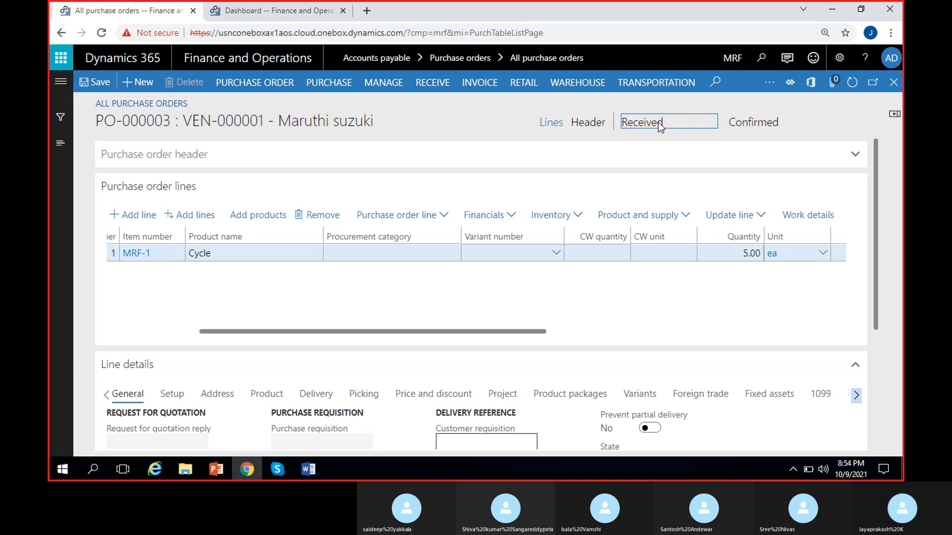
double_click(659, 122)
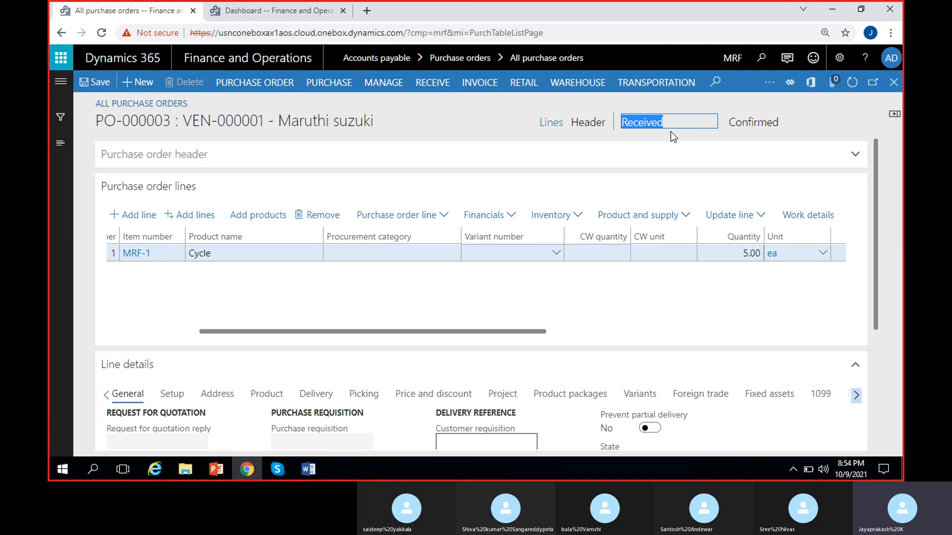
left_click(669, 130)
left_click(641, 124)
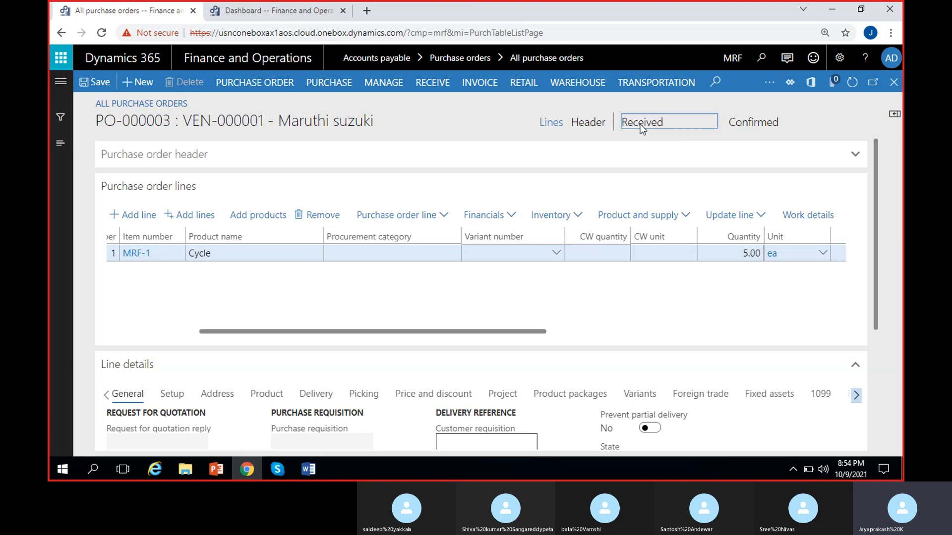
left_click(654, 291)
- Open the purchase order's product receipt journal and compare the numbers and dates of the posted receipts
left_click(426, 85)
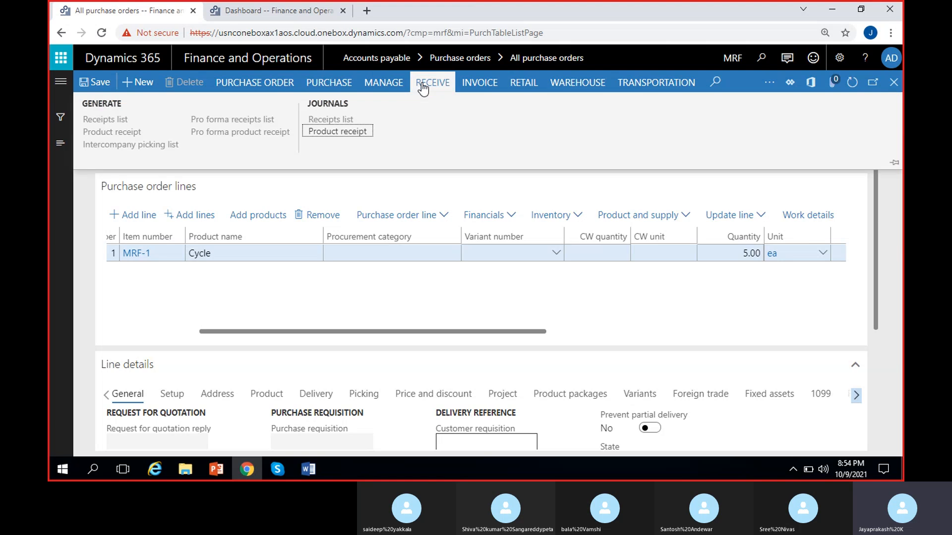
left_click(331, 133)
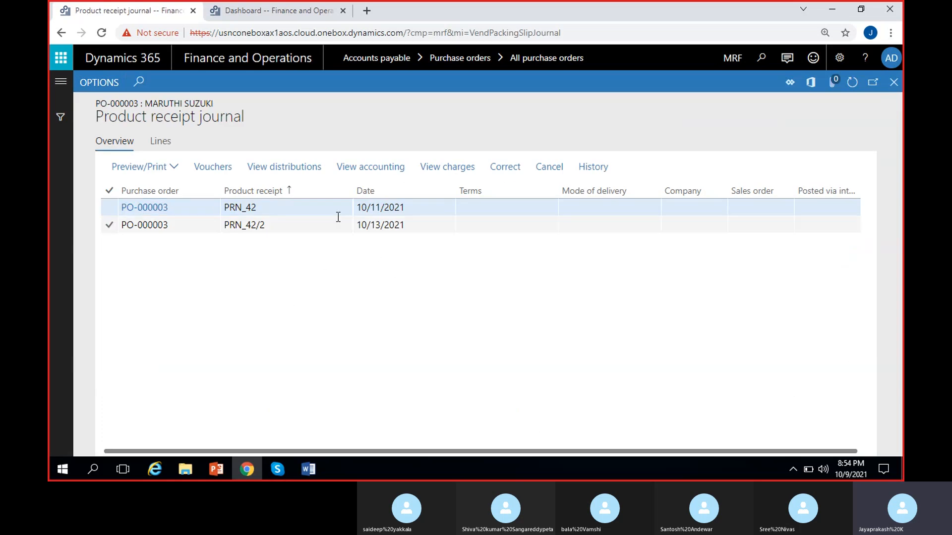
left_click(325, 207)
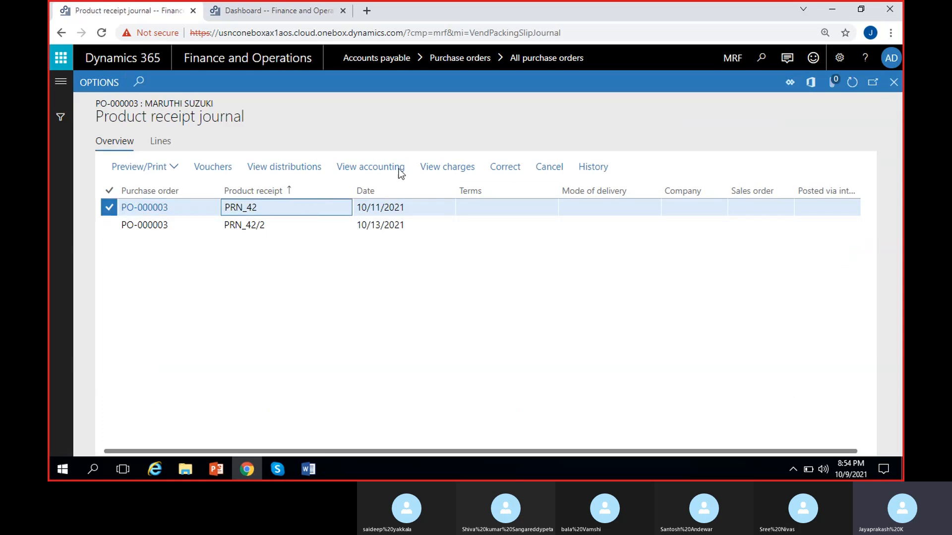
left_click_drag(265, 208, 193, 213)
left_click(283, 256)
left_click_drag(265, 225, 204, 279)
left_click(280, 277)
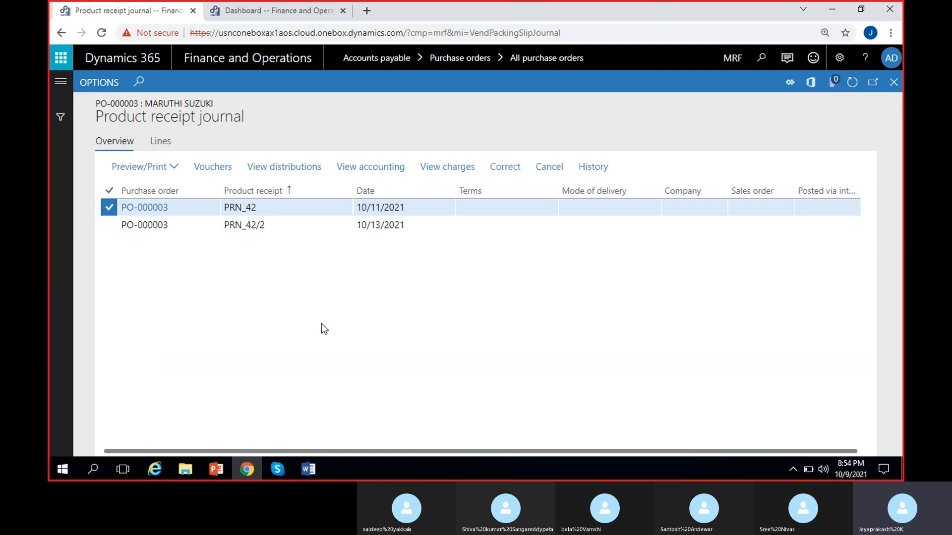
left_click(404, 224)
left_click(421, 223)
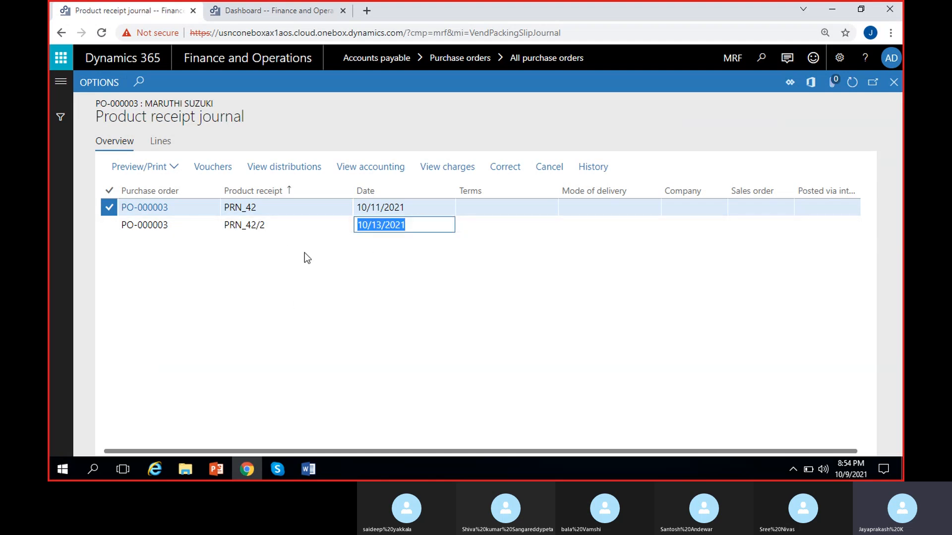
left_click(388, 253)
left_click_drag(403, 226, 320, 295)
left_click(380, 330)
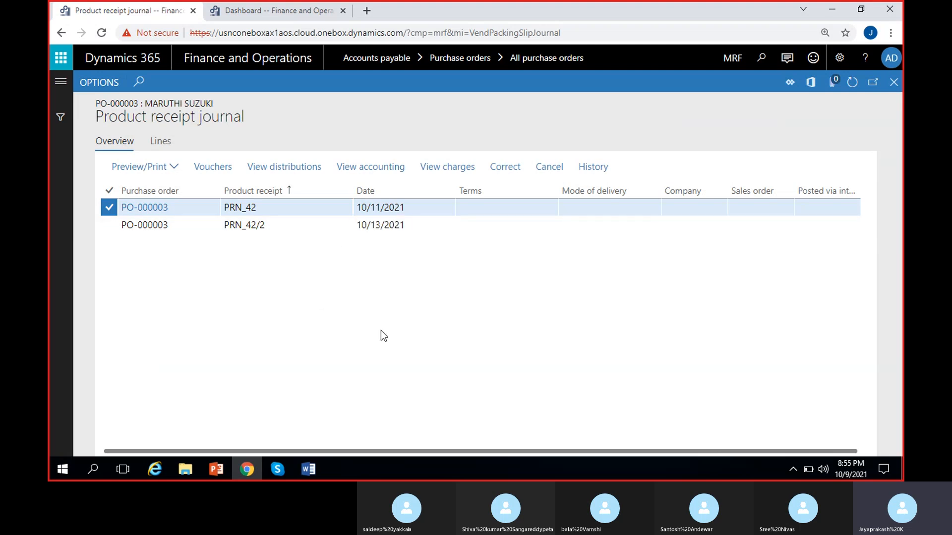
- Open the vouchers of product receipt PRN_42/2 and examine the amounts and posting types of both lines
left_click(395, 226)
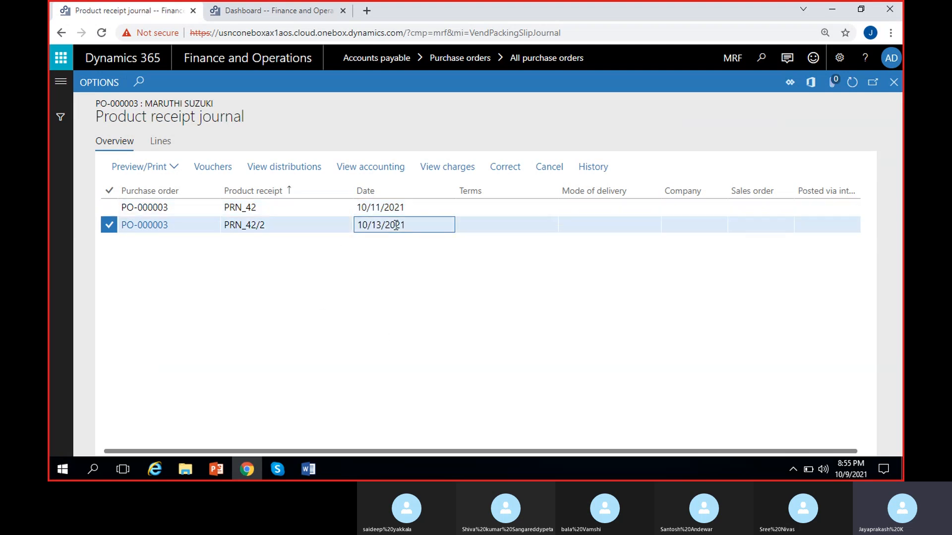
left_click(214, 168)
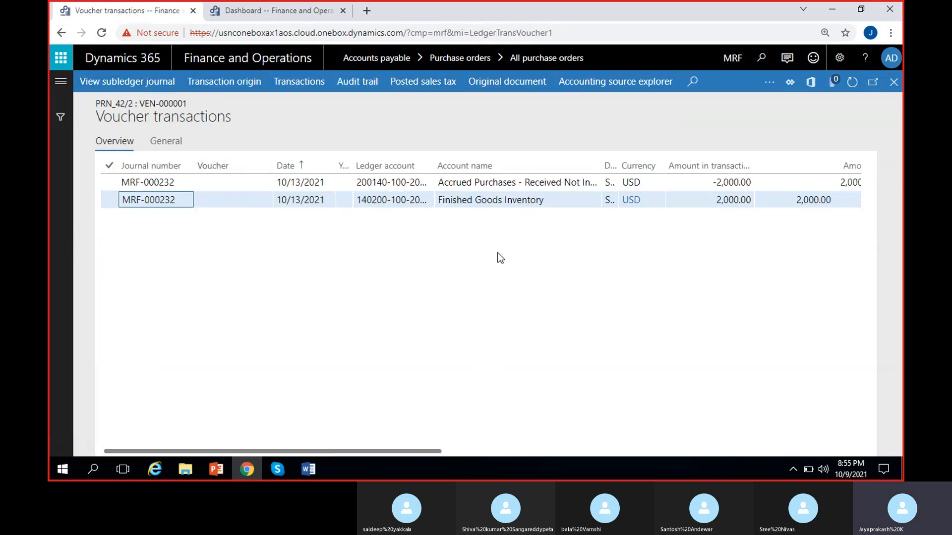
scroll(547, 262, "right", 5)
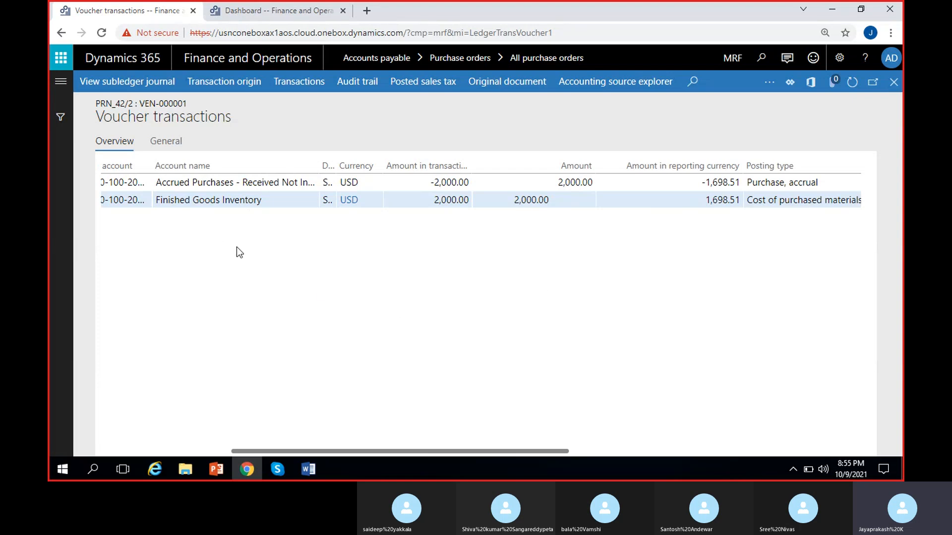
scroll(366, 278, "right", 4)
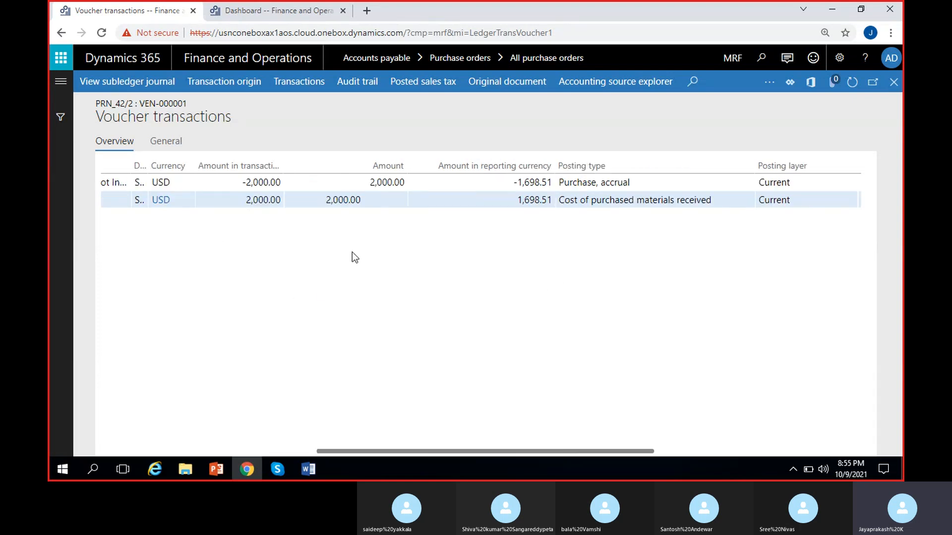
left_click(366, 205)
left_click(368, 181)
left_click(238, 182)
- Compare the voucher with the product receipt entries noted in Word, then return to Dynamics 365 and close the voucher transactions
left_click(308, 470)
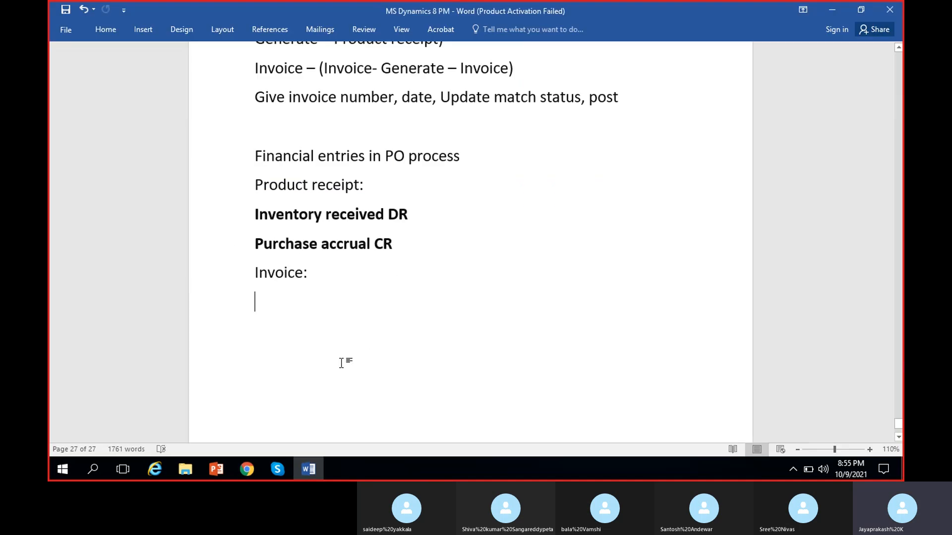
left_click(827, 10)
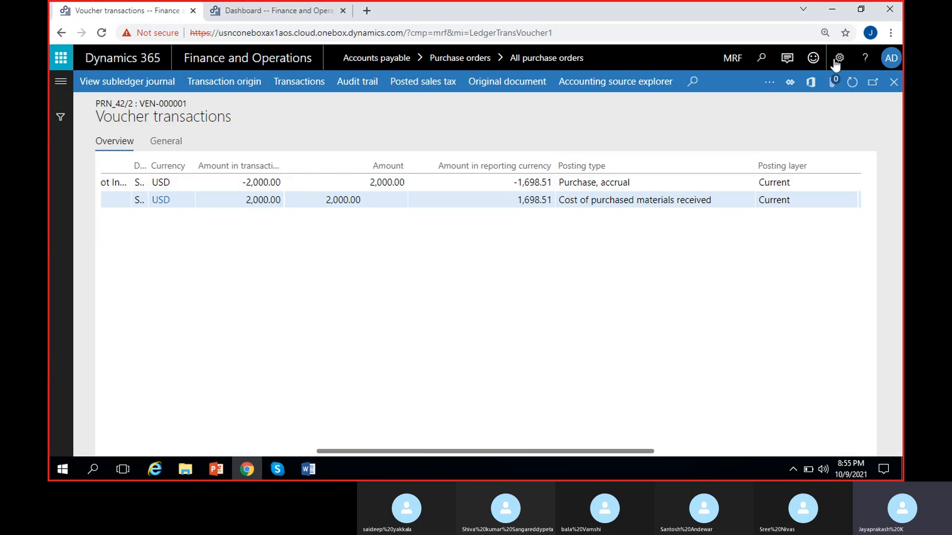
left_click(894, 82)
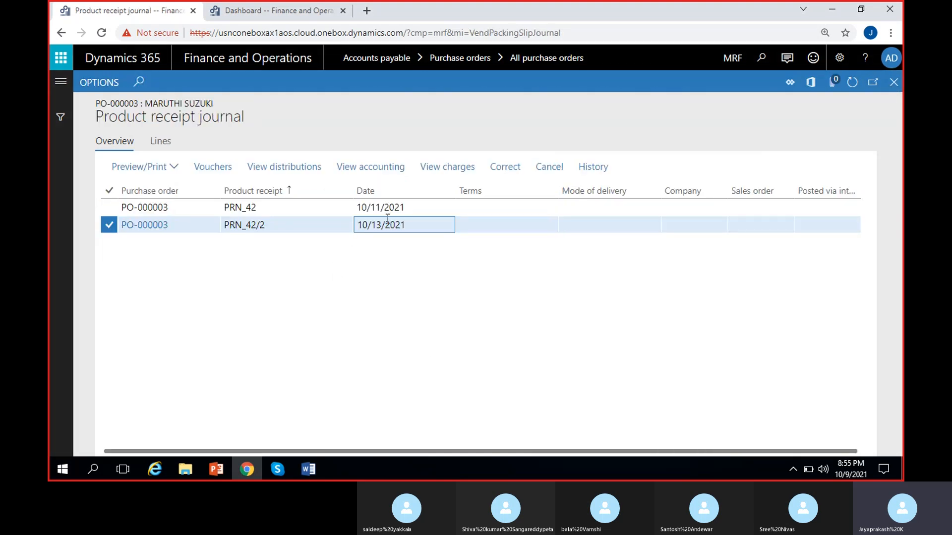
- Compare the dates of the two product receipts and close the product receipt journal
left_click(474, 279)
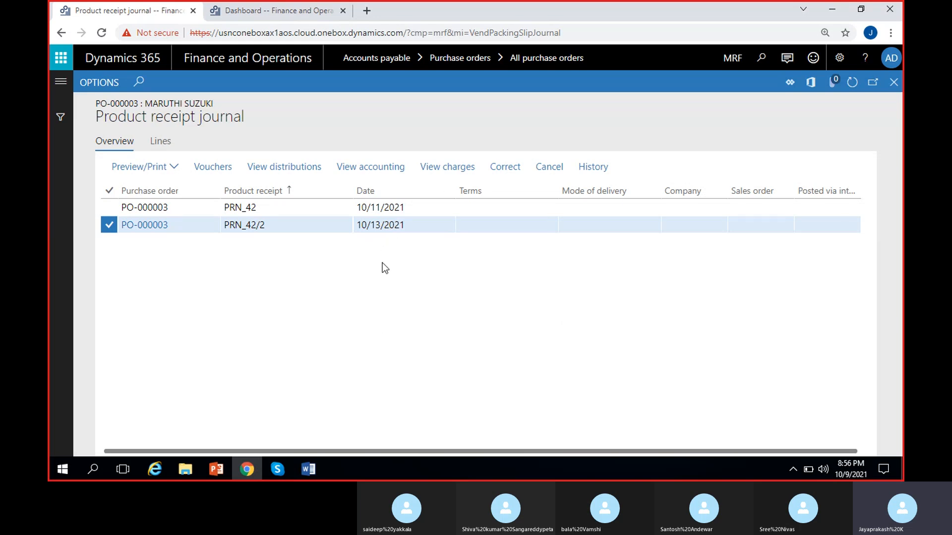
left_click(402, 206)
left_click(414, 226)
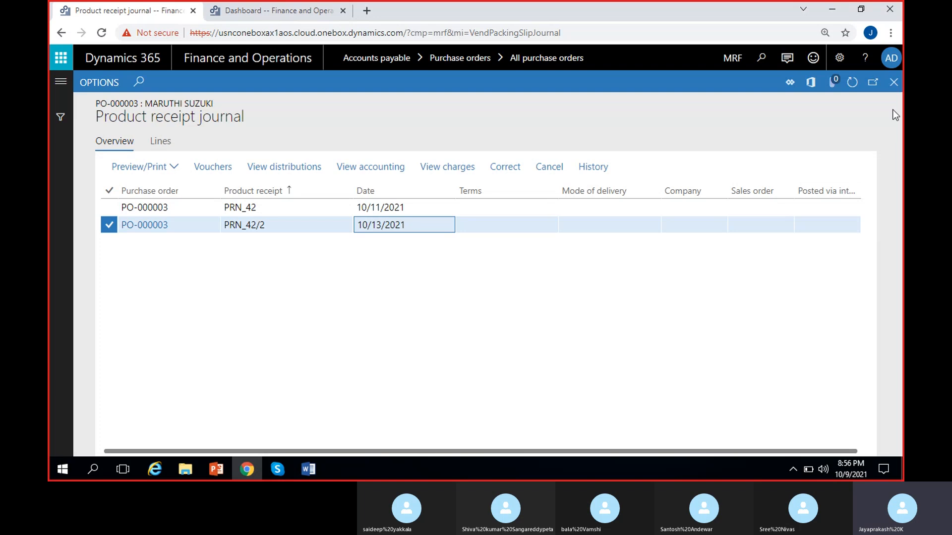
left_click(891, 88)
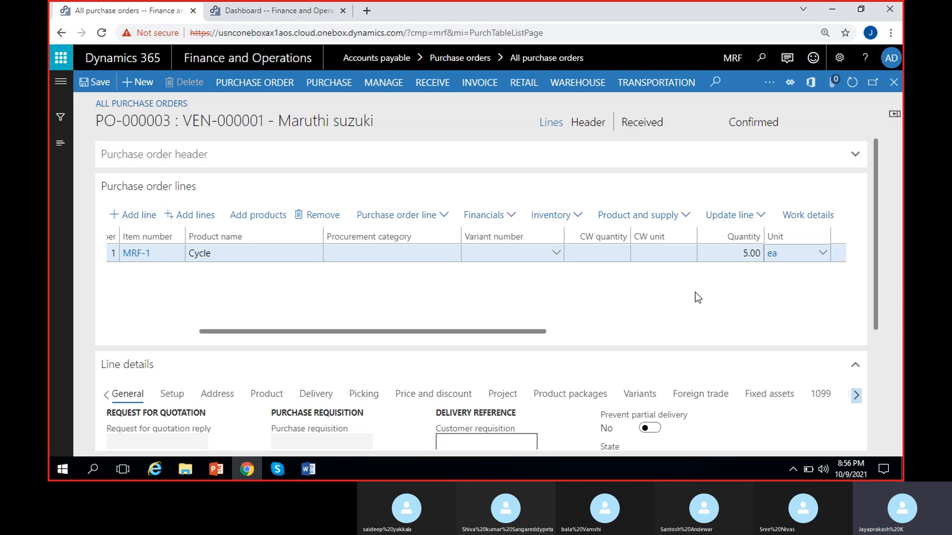
- Start generating a vendor invoice for the Maruthi suzuki purchase order and review its Cycle line
scroll(695, 292, "right", 5)
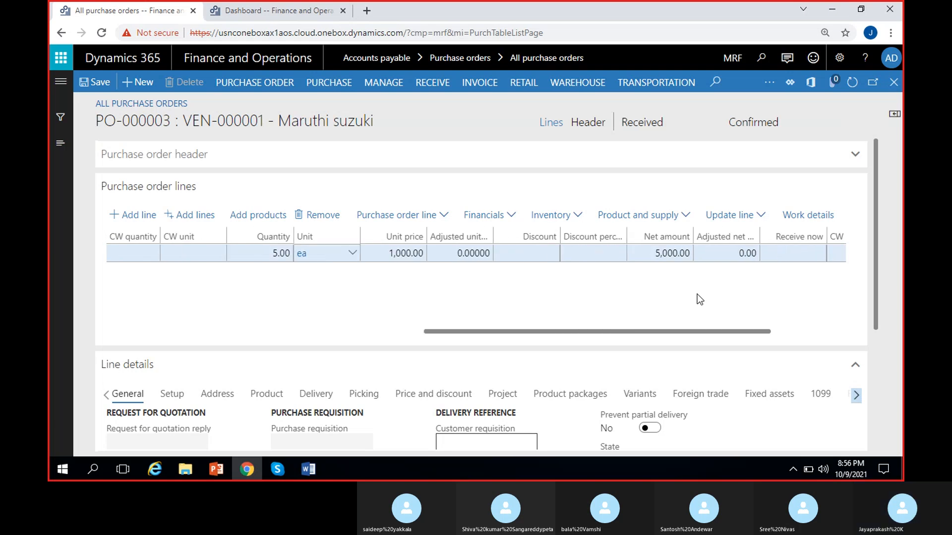
left_click(480, 83)
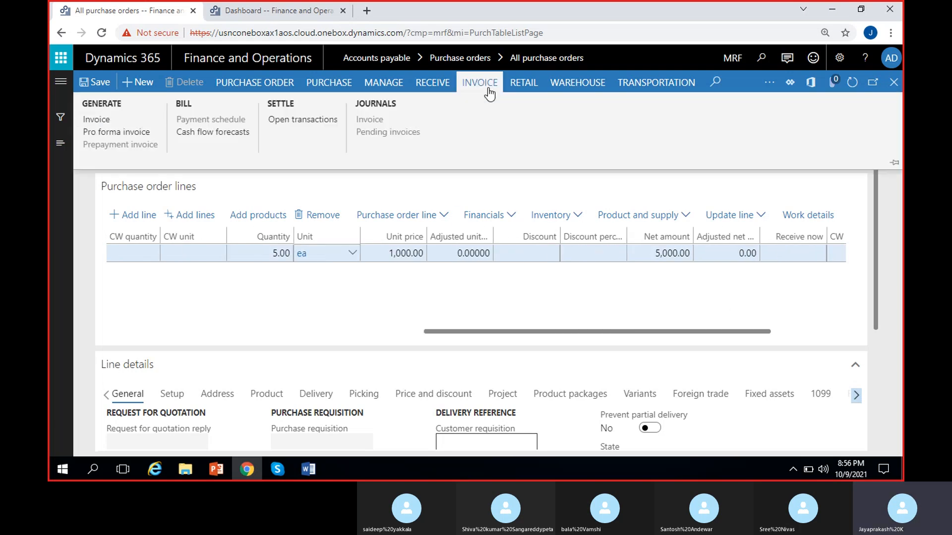
left_click(109, 124)
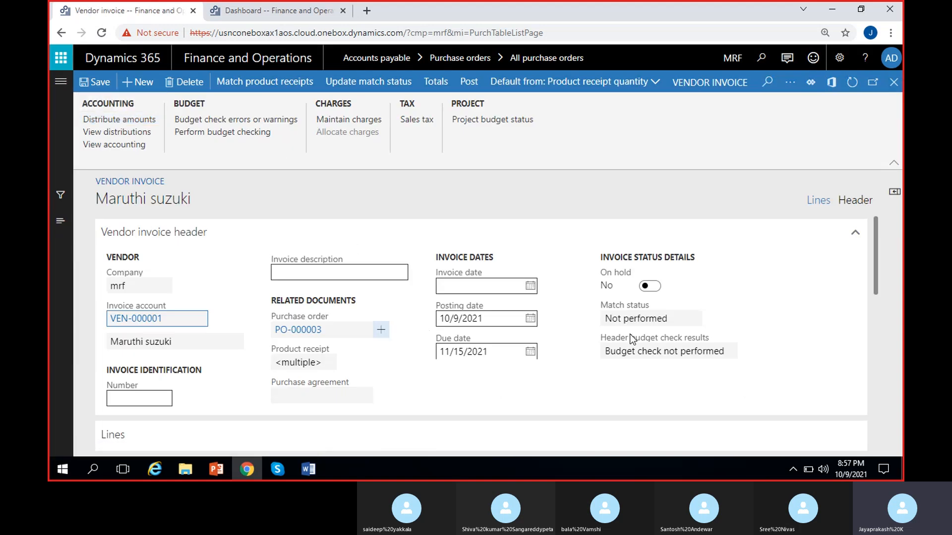
left_click_drag(874, 248, 829, 329)
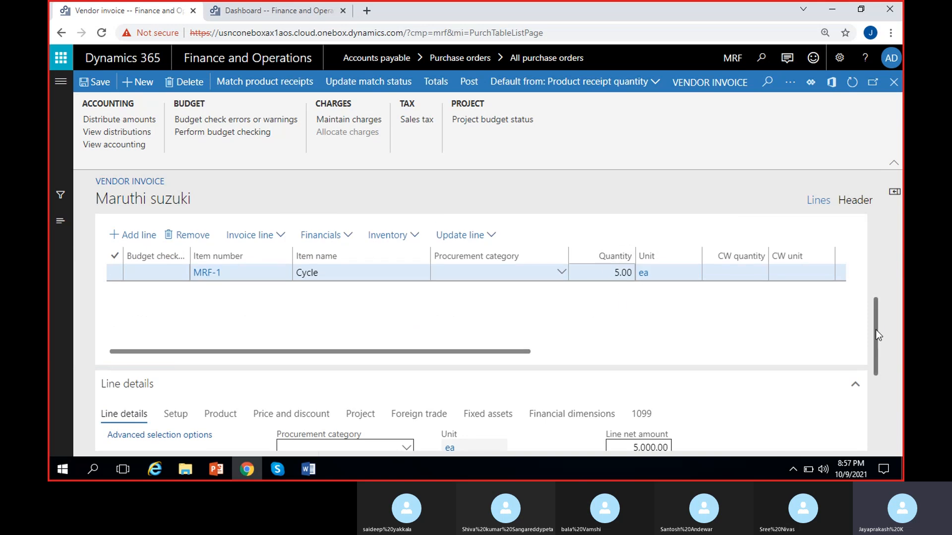
left_click_drag(876, 329, 879, 235)
- Enter MSPOINV-12 as the vendor invoice number
left_click(125, 405)
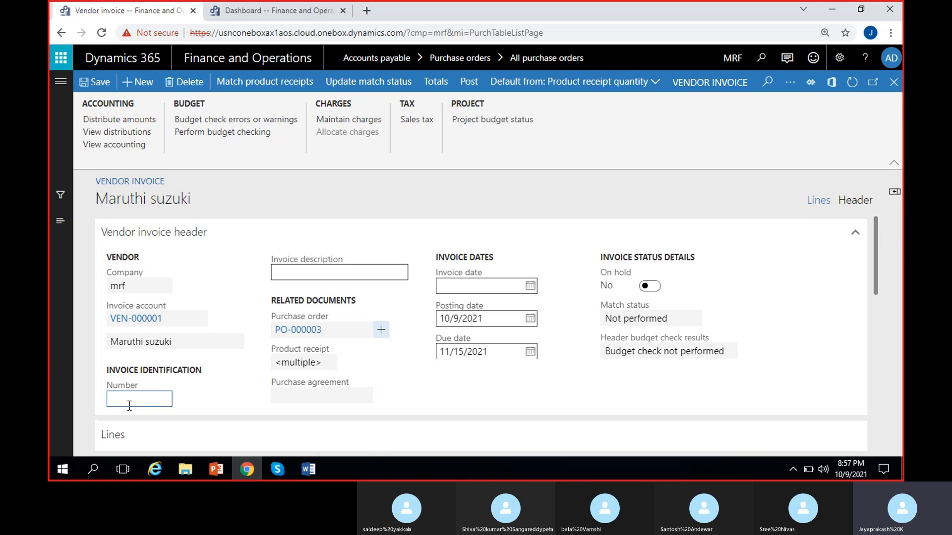
type("MSPOINV-12")
left_click(244, 388)
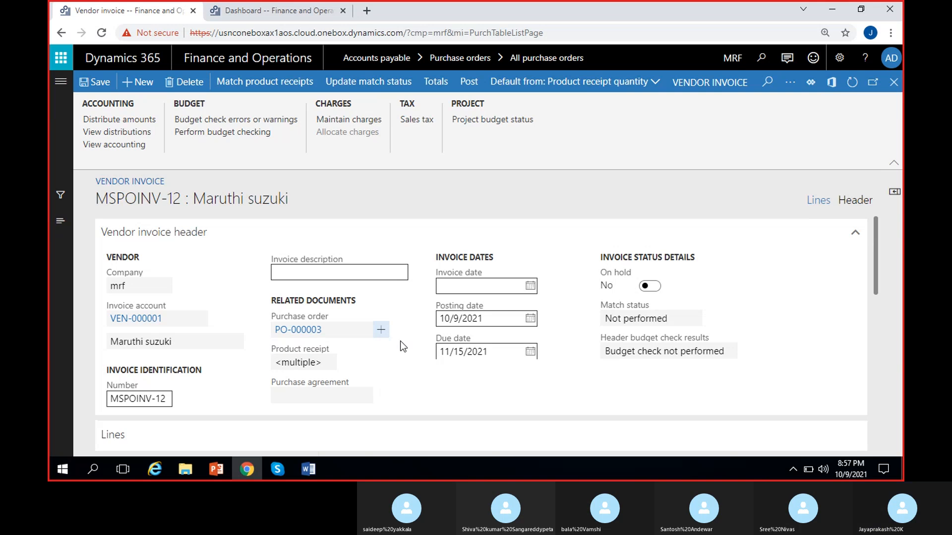
- Set both the invoice date and the posting date of vendor invoice MSPOINV-12 to 10/15/2021
left_click(530, 286)
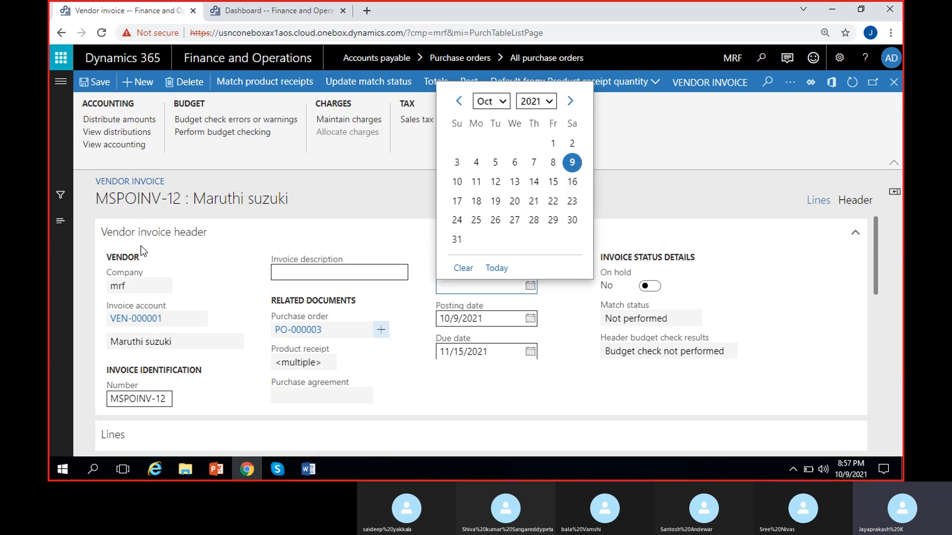
left_click(553, 182)
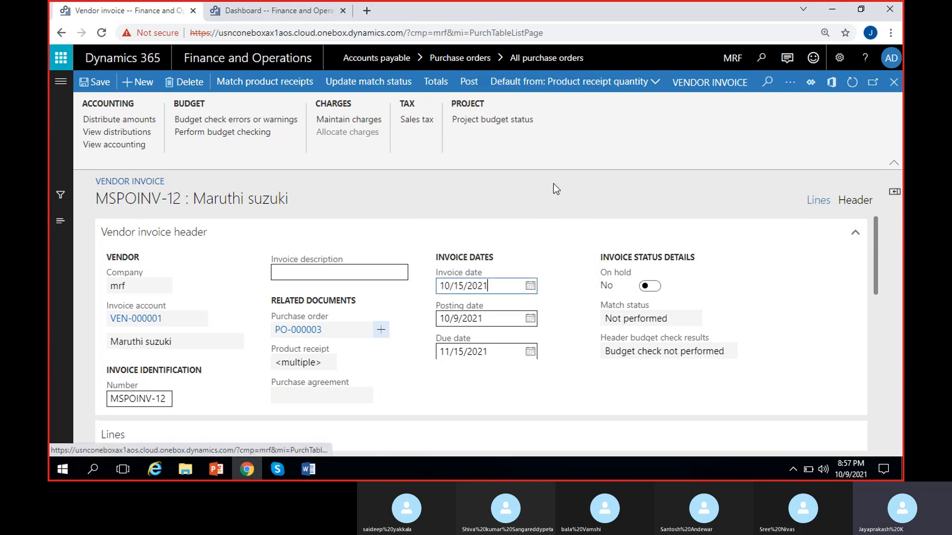
left_click(546, 255)
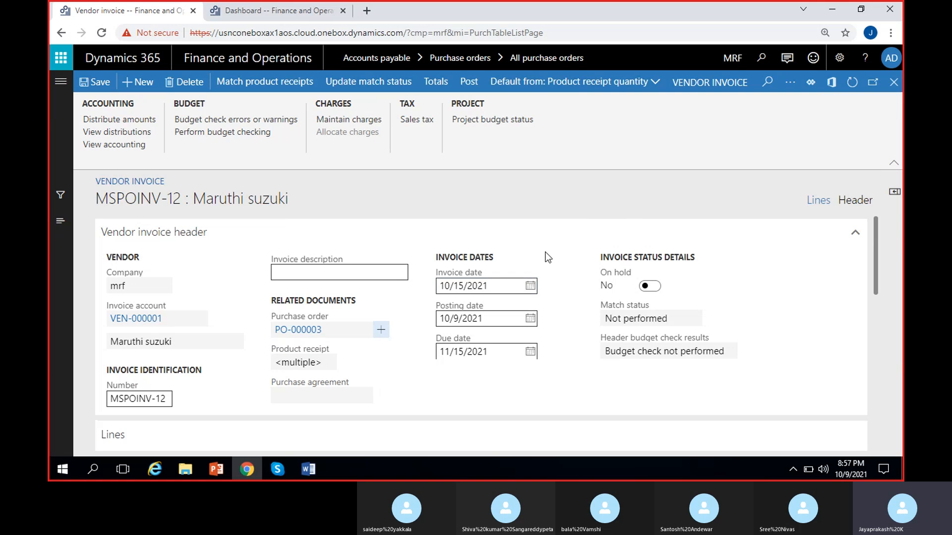
left_click(530, 319)
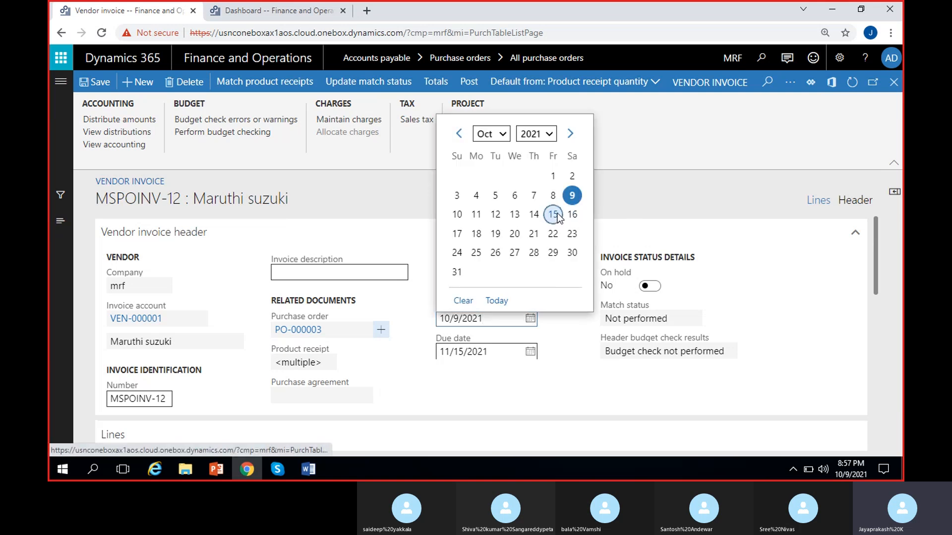
left_click(552, 214)
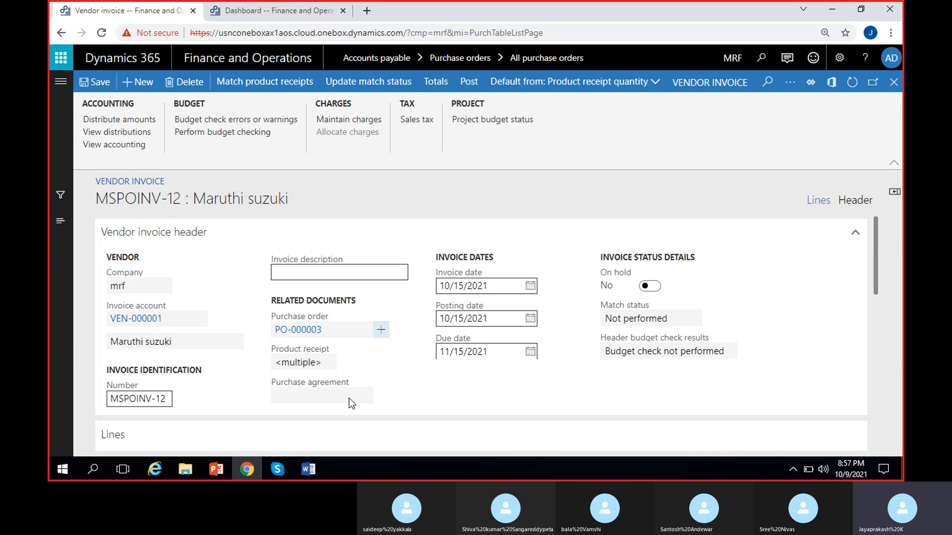
- Review the Cycle line's price and match columns and confirm Product receipt quantity as the default quantity for lines
scroll(362, 397, "down", 3)
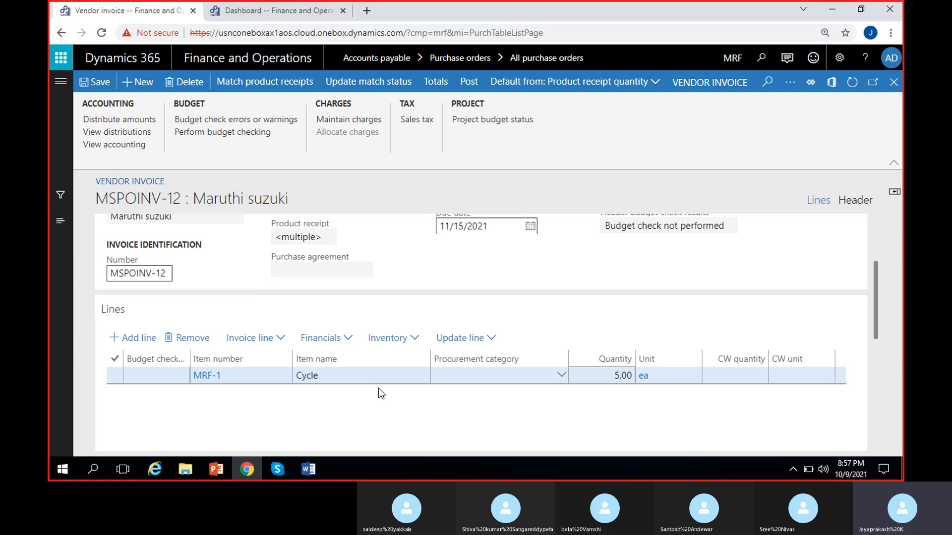
scroll(378, 388, "up", 3)
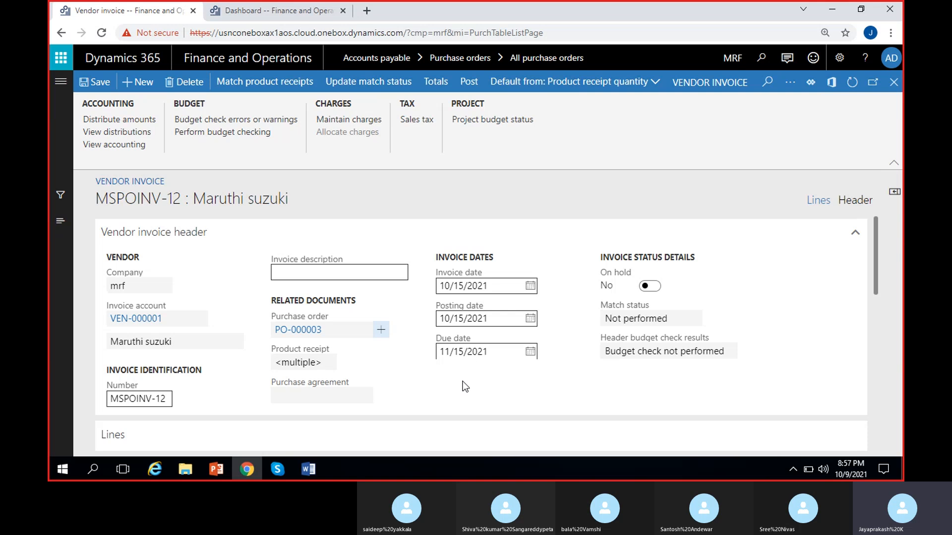
scroll(473, 375, "down", 6)
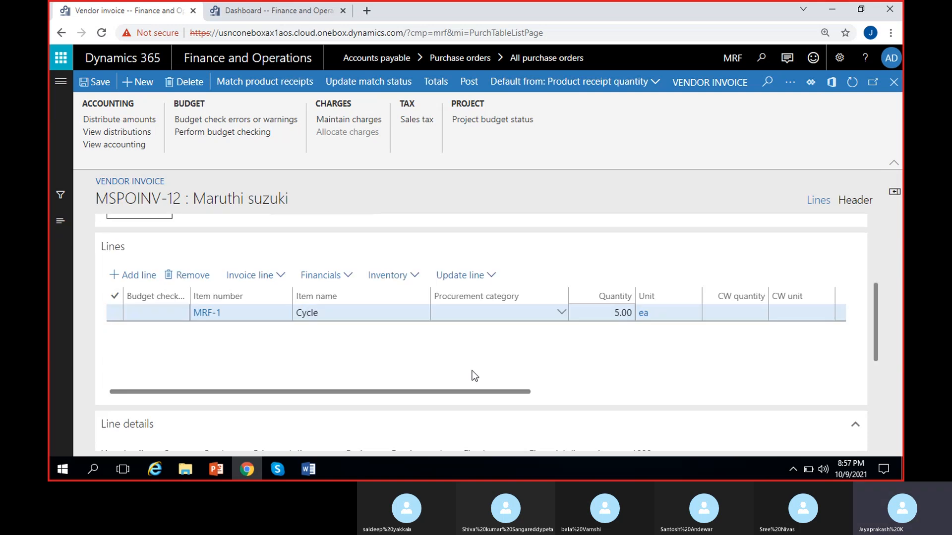
scroll(880, 311, "up", 2)
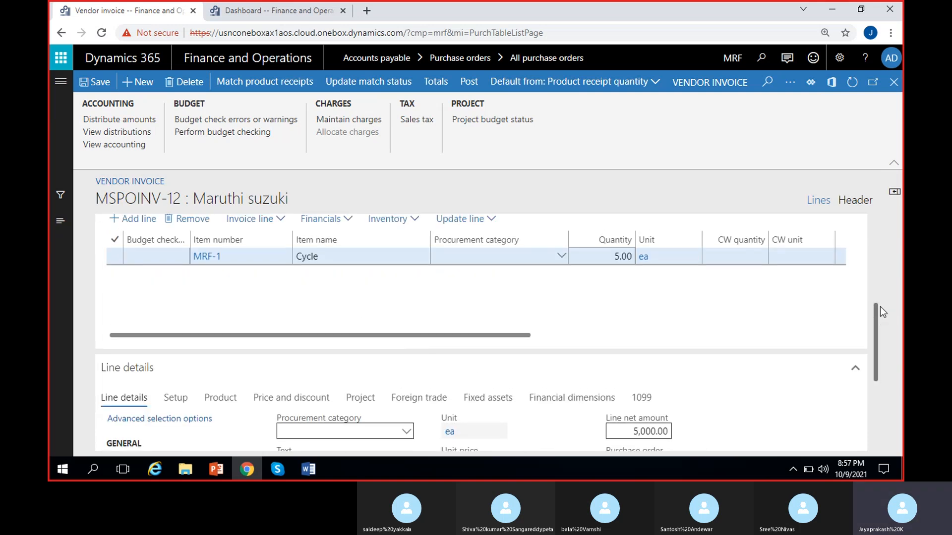
left_click_drag(494, 382, 710, 381)
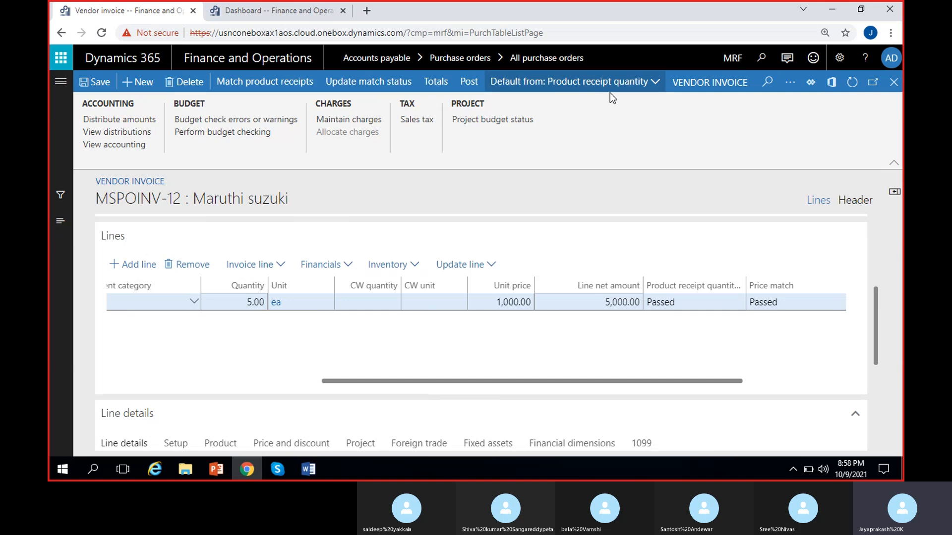
left_click(657, 81)
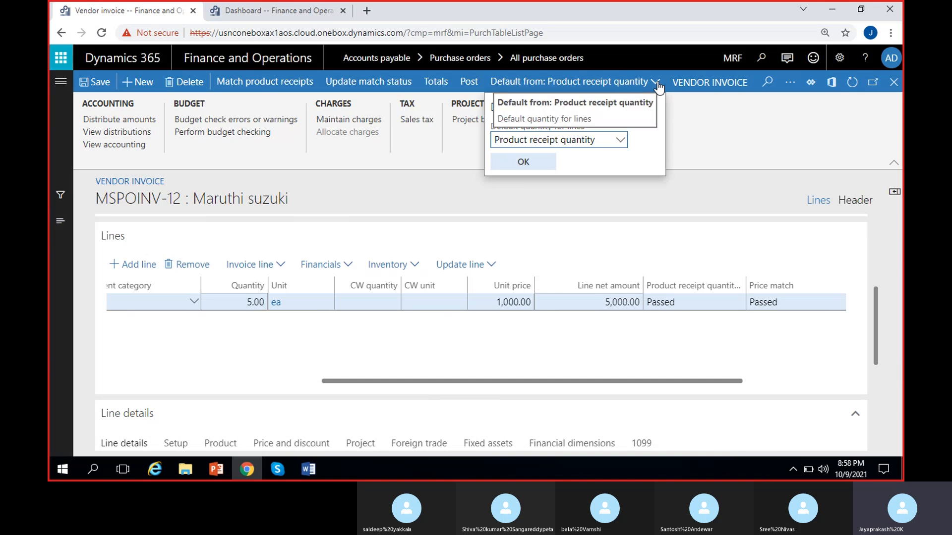
left_click(620, 140)
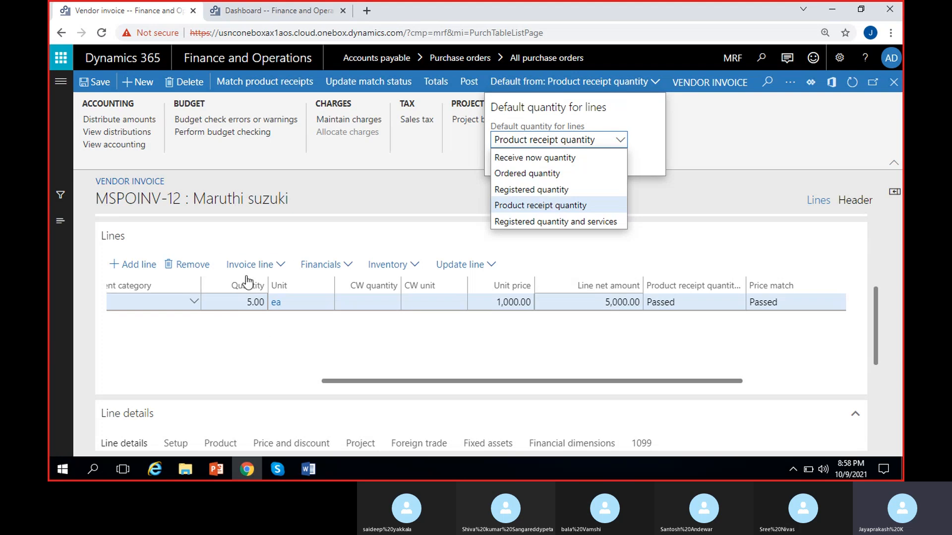
left_click(550, 207)
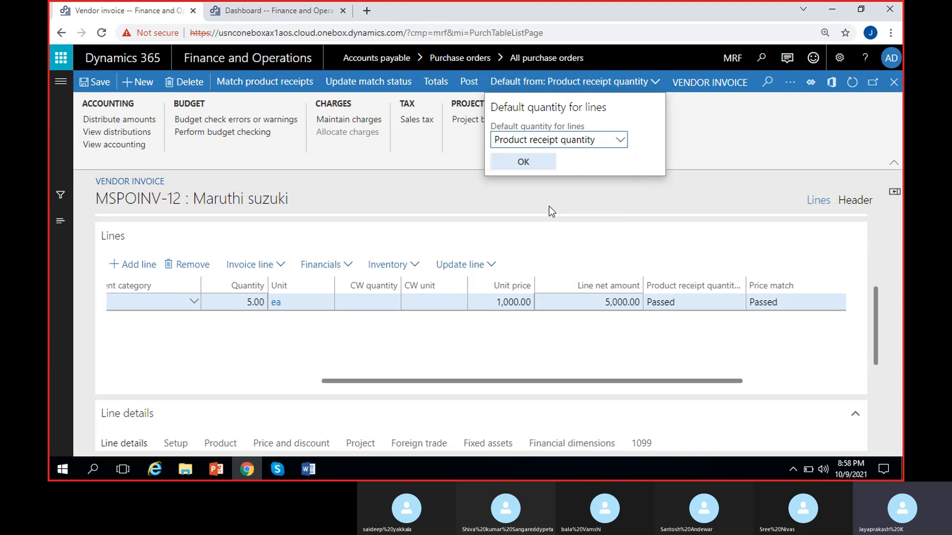
left_click(525, 161)
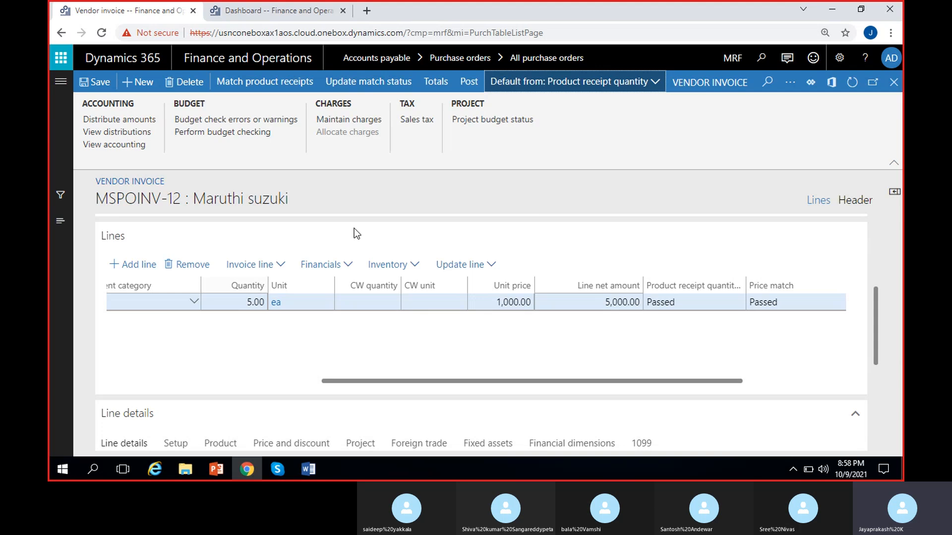
- Match the invoice only to product receipt PRN_42, excluding PRN_42/2, and accept updating the invoice quantity
left_click(266, 87)
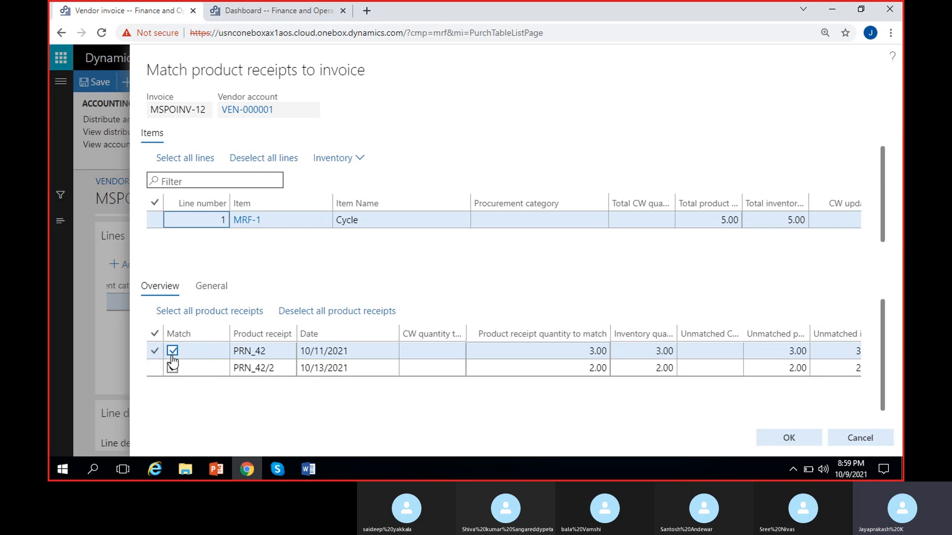
left_click(173, 366)
left_click(173, 368)
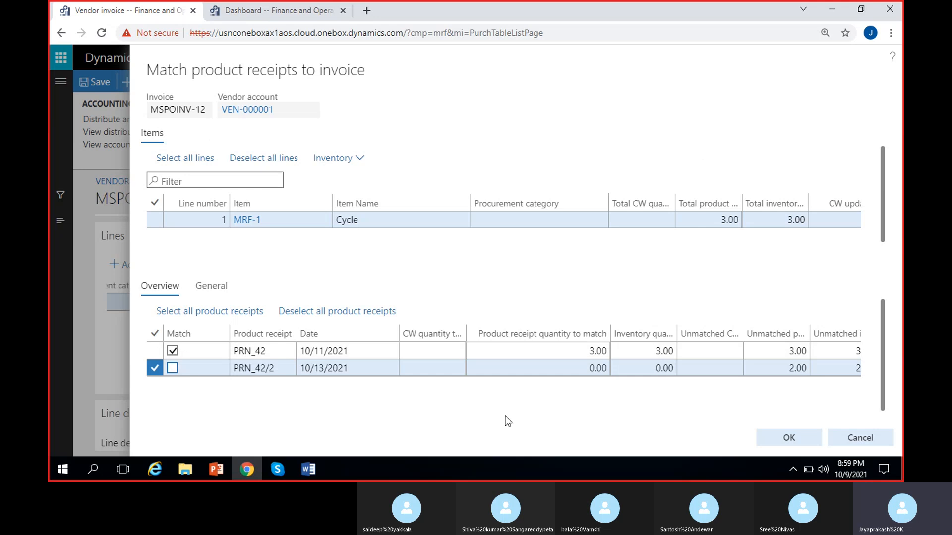
left_click(782, 438)
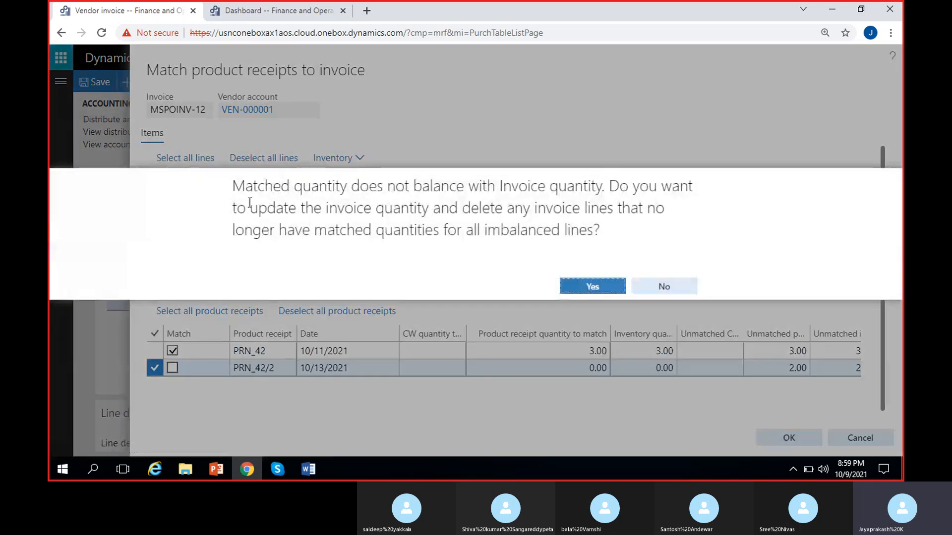
left_click_drag(234, 191, 601, 227)
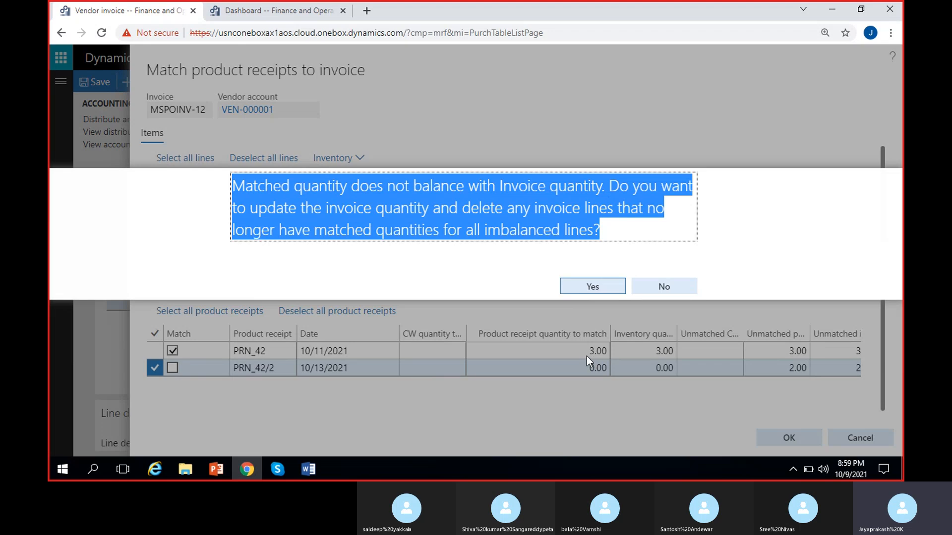
left_click(588, 286)
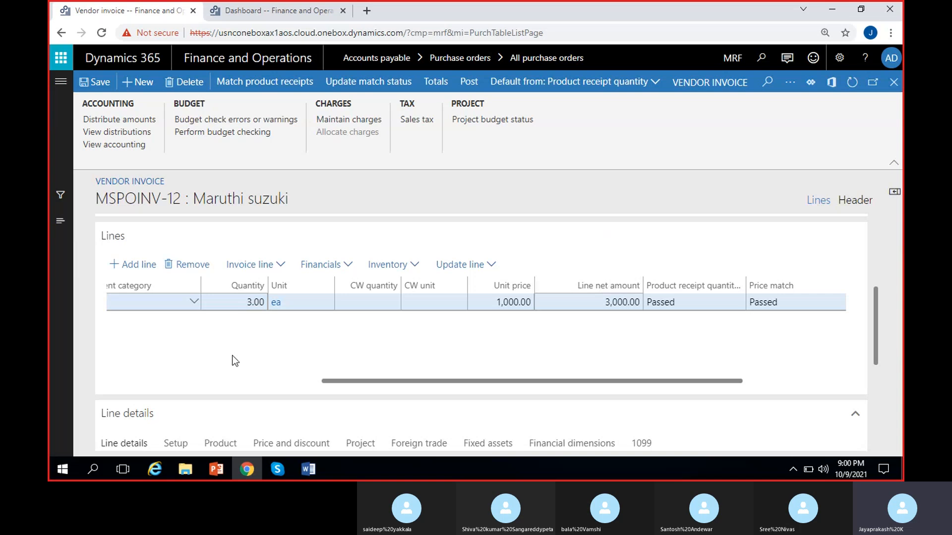
- Check the quantity, unit price and line net amount of the Cycle invoice line
scroll(257, 355, "left", 2)
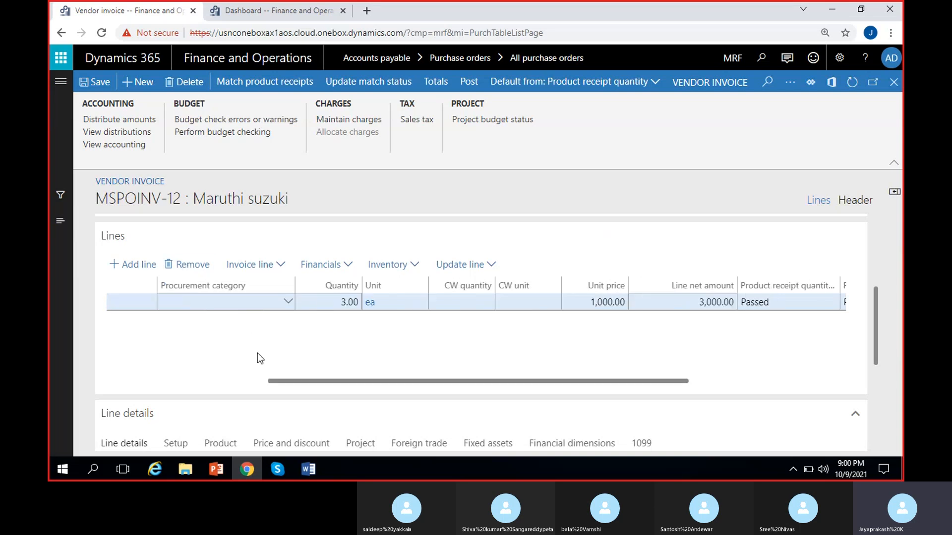
left_click(338, 303)
scroll(442, 358, "right", 2)
left_click(521, 305)
left_click(562, 332)
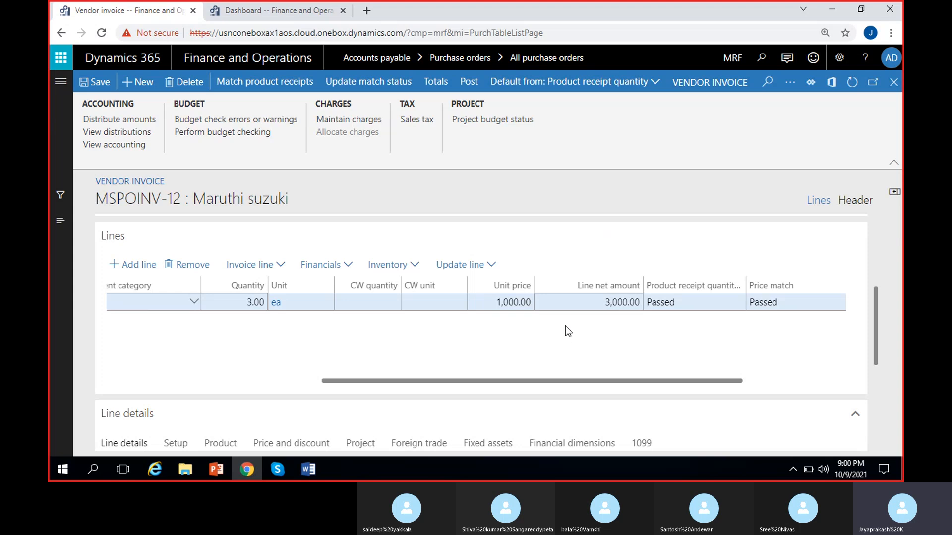
left_click(618, 304)
left_click(412, 356)
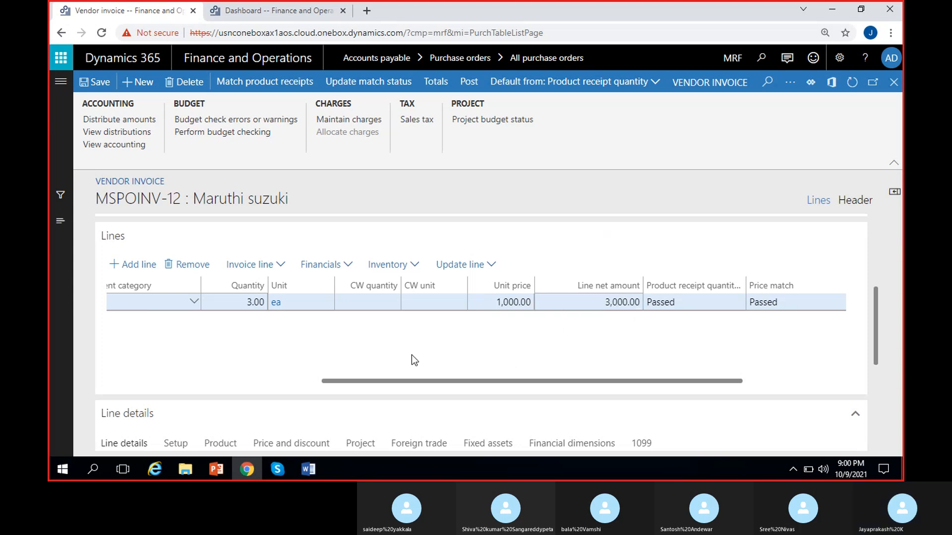
- Include product receipt PRN_42/2 in the invoice matching again and accept updating the invoice quantity
scroll(364, 352, "left", 2)
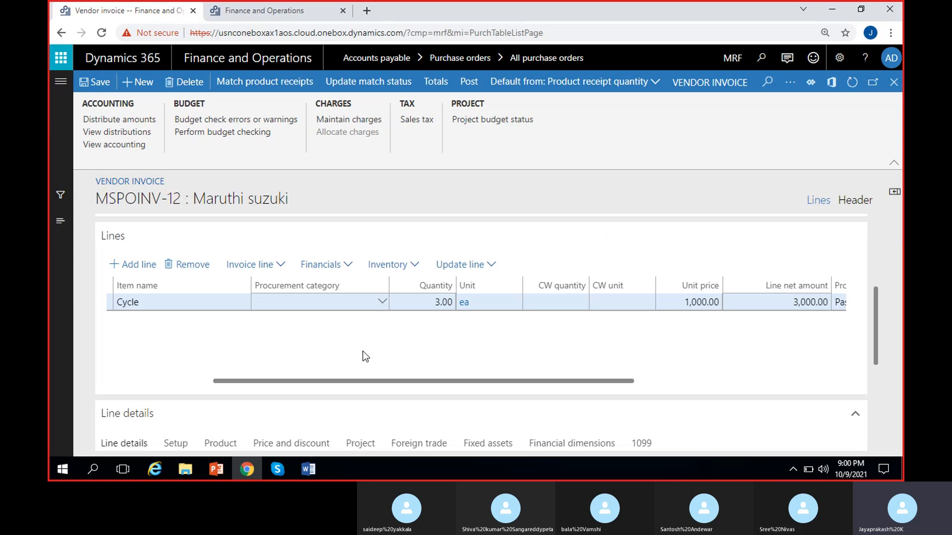
left_click(239, 89)
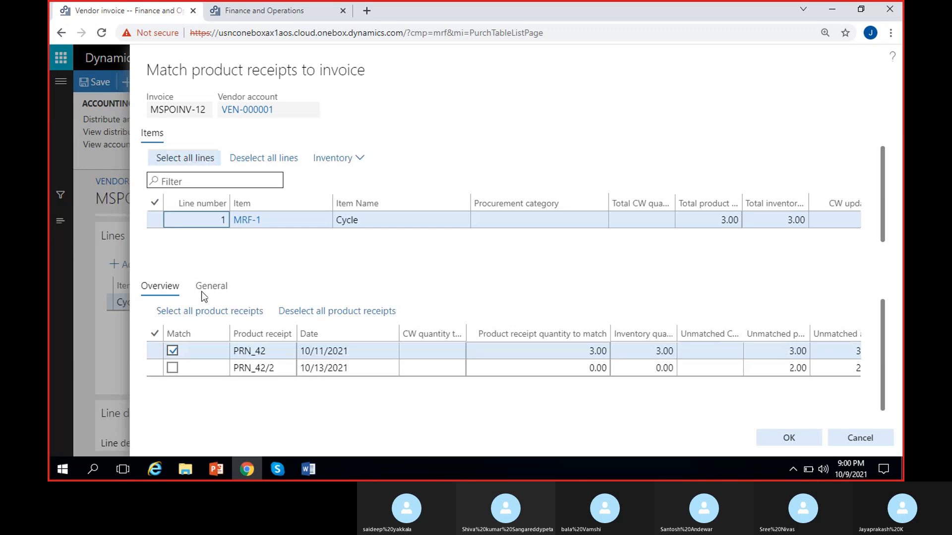
left_click(171, 368)
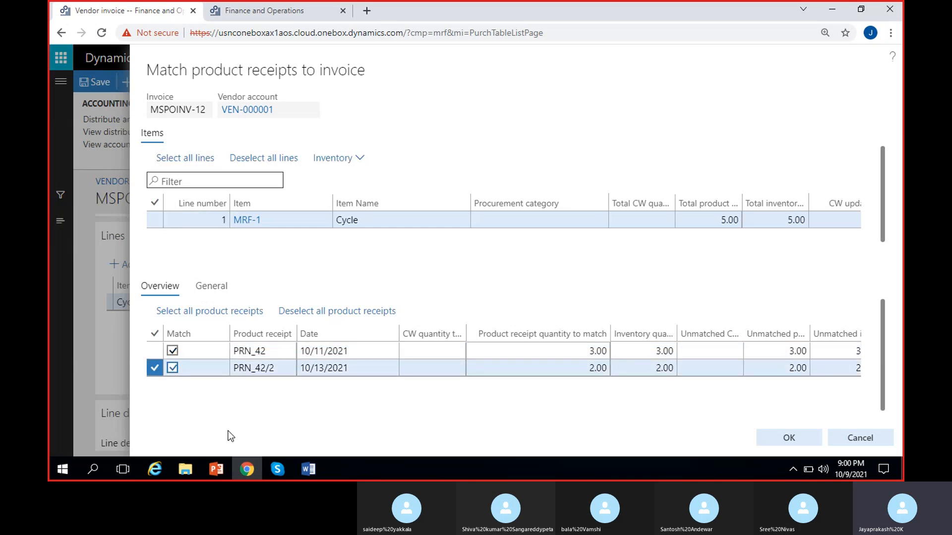
scroll(275, 396, "right", 3)
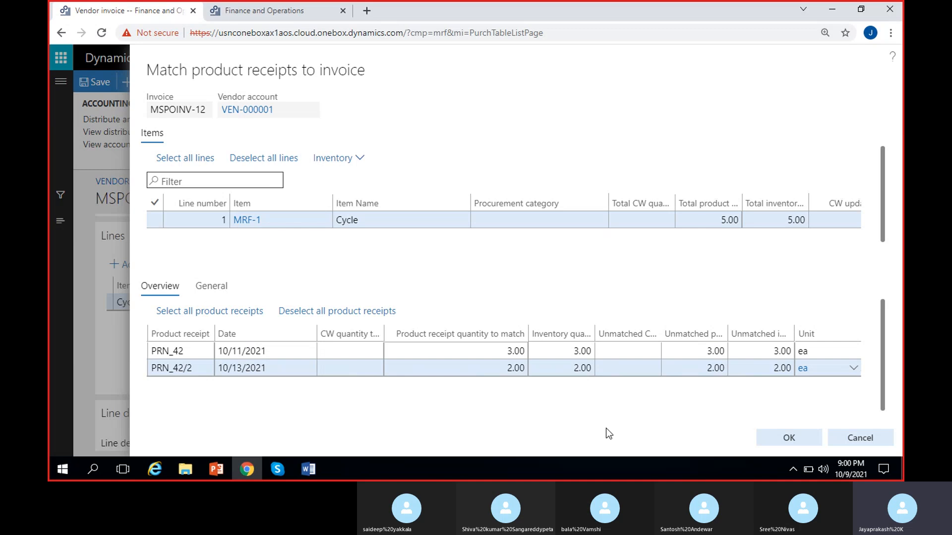
left_click(787, 438)
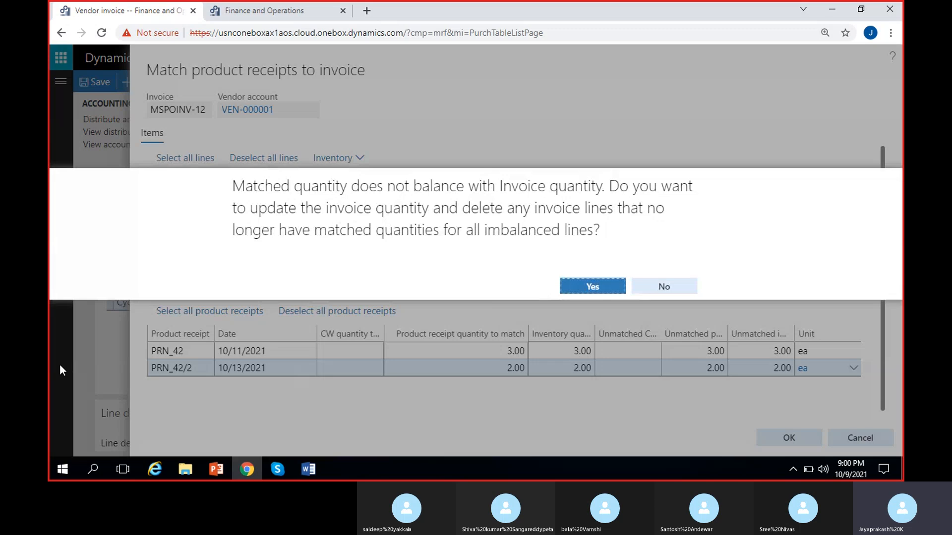
left_click(601, 287)
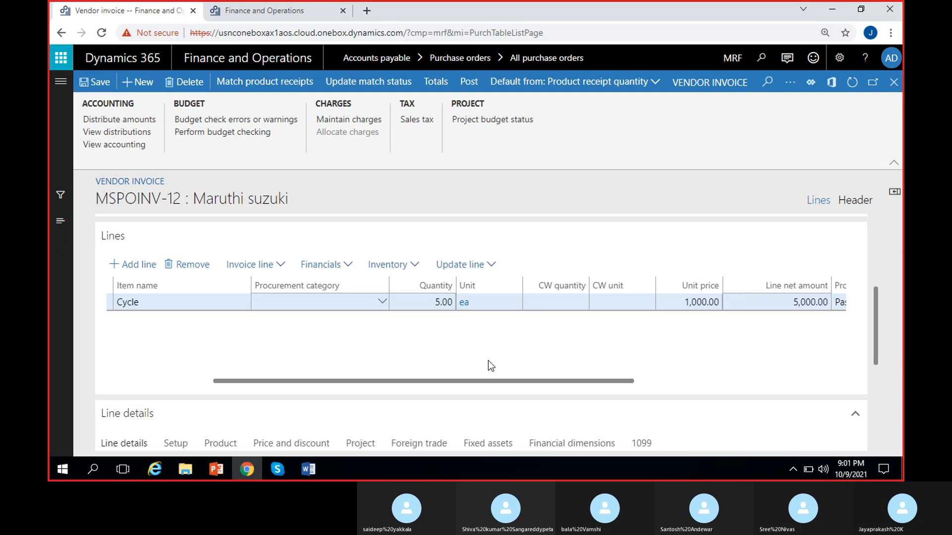
- Review the rematched Cycle line's quantity and update the match status of the vendor invoice
scroll(491, 365, "right", 3)
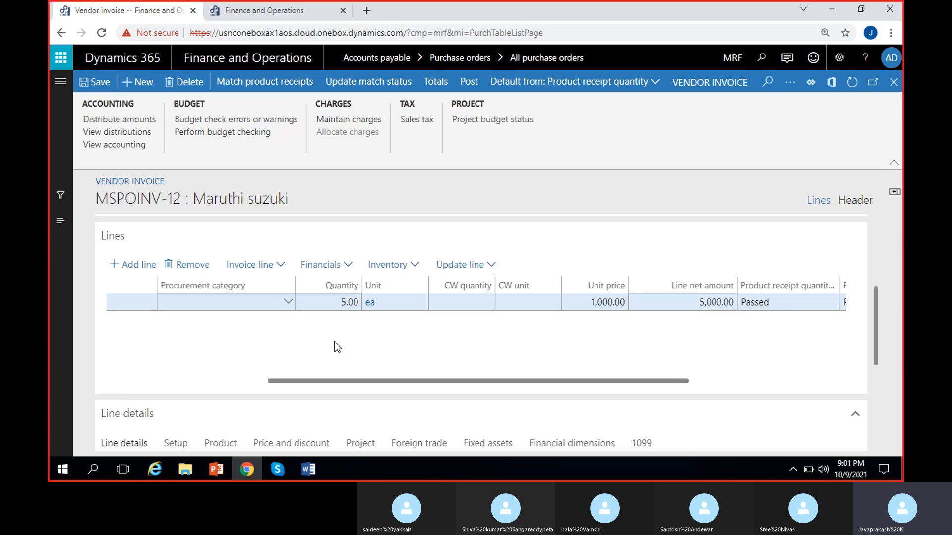
left_click(346, 302)
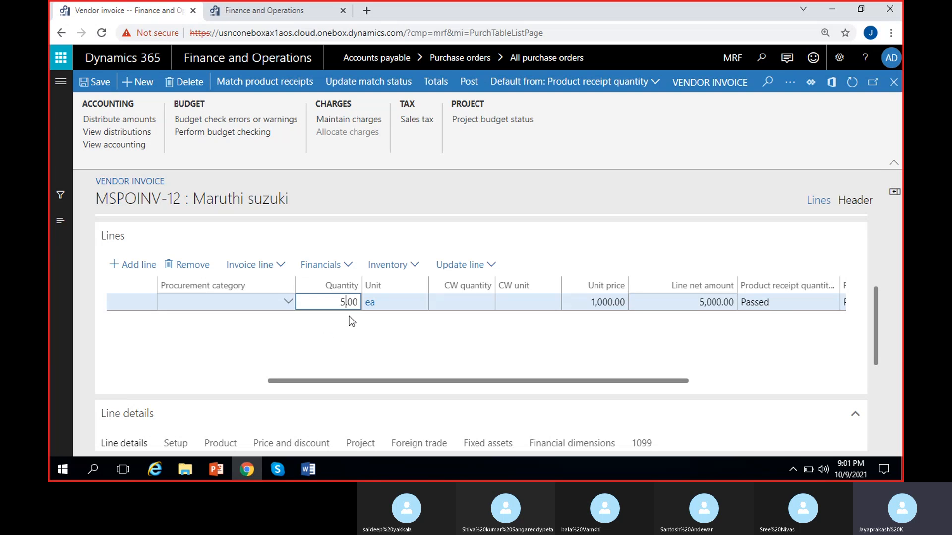
left_click(351, 346)
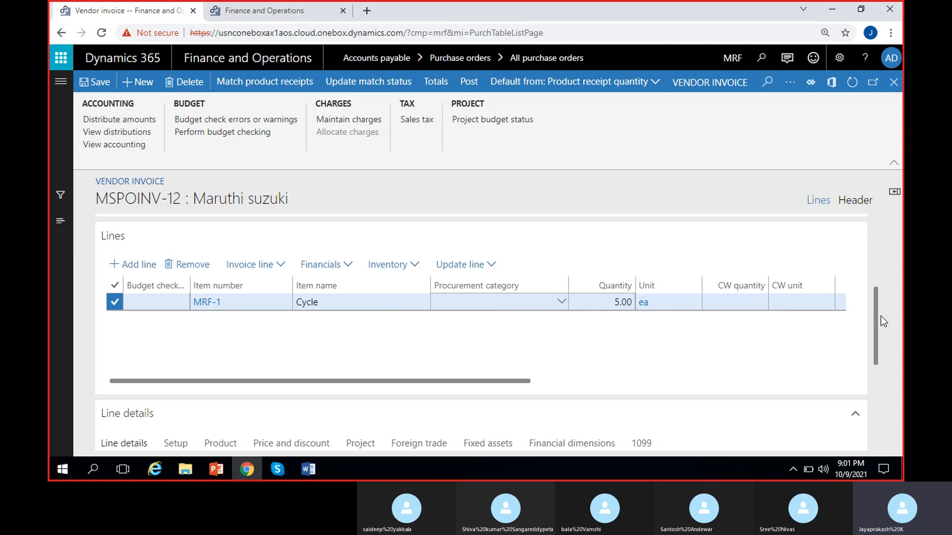
scroll(880, 309, "up", 5)
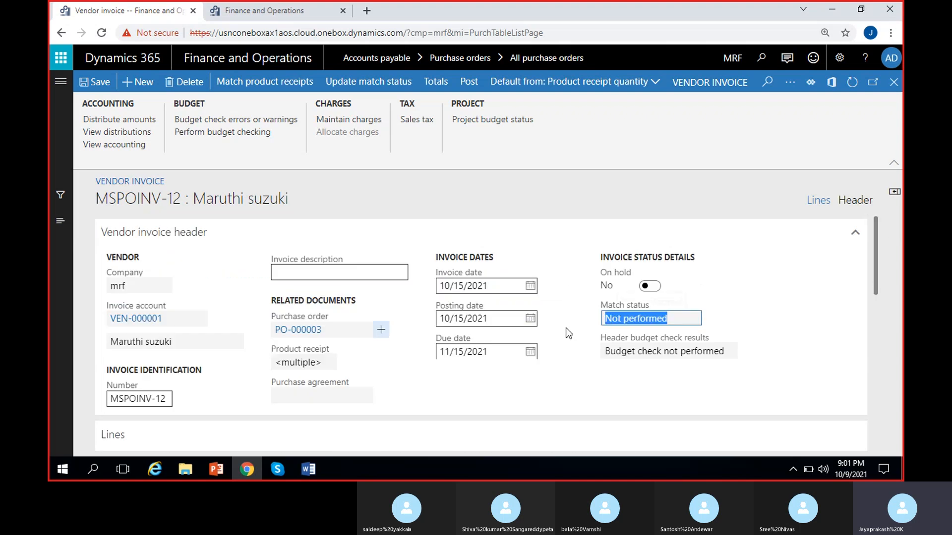
left_click(572, 322)
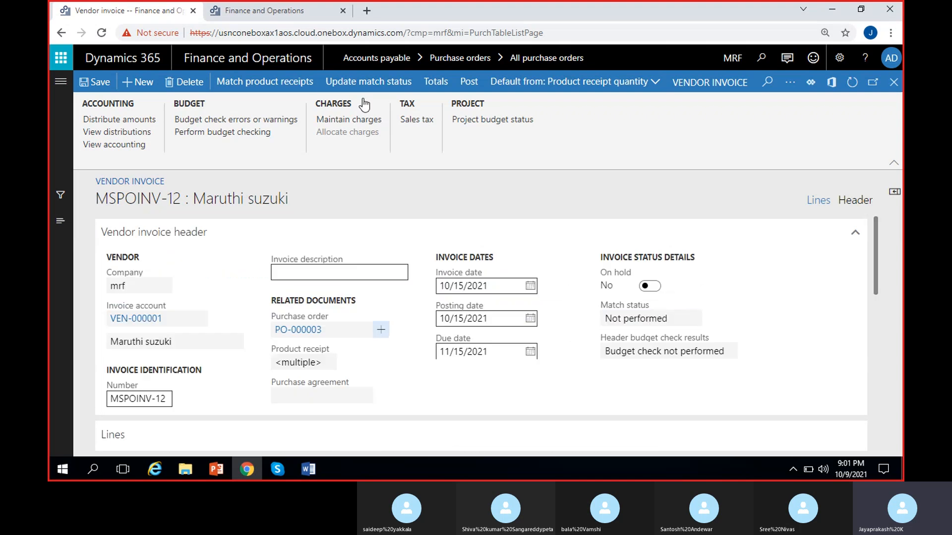
left_click(362, 82)
- Switch vendor invoice MSPOINV-12 to its header view and collapse every section except General
left_click(849, 205)
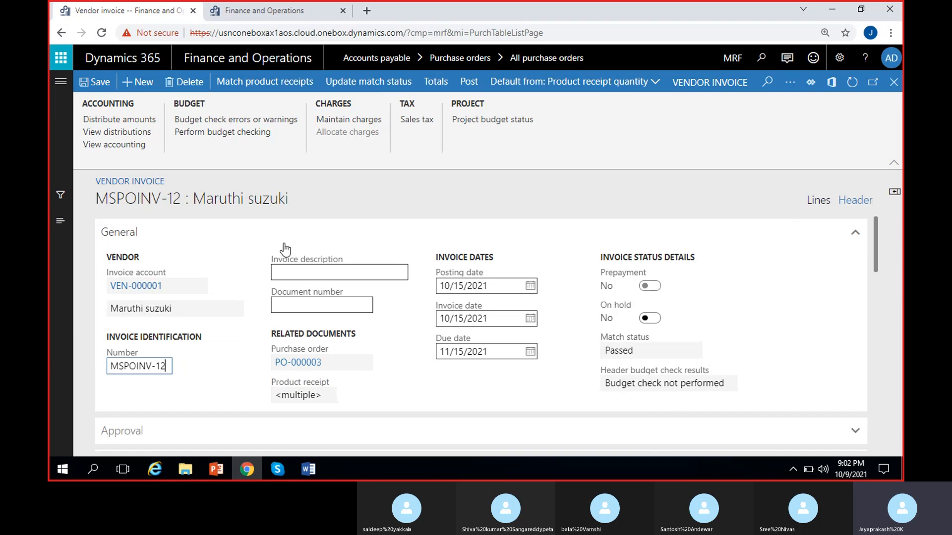
right_click(856, 238)
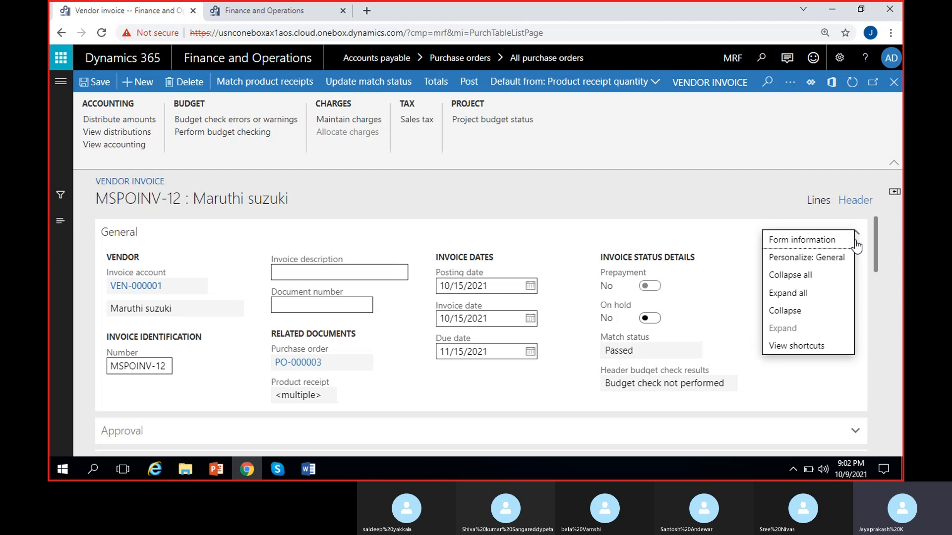
left_click(812, 313)
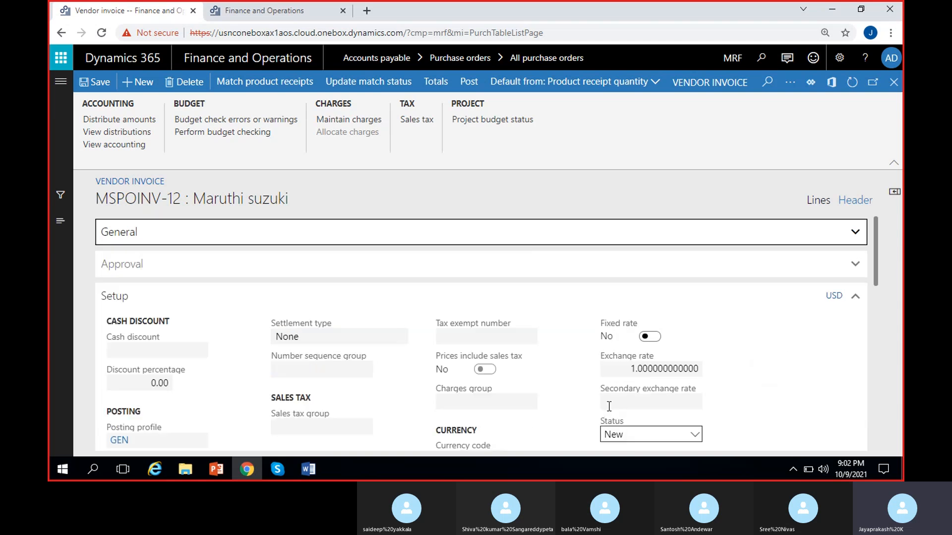
right_click(855, 233)
left_click(824, 281)
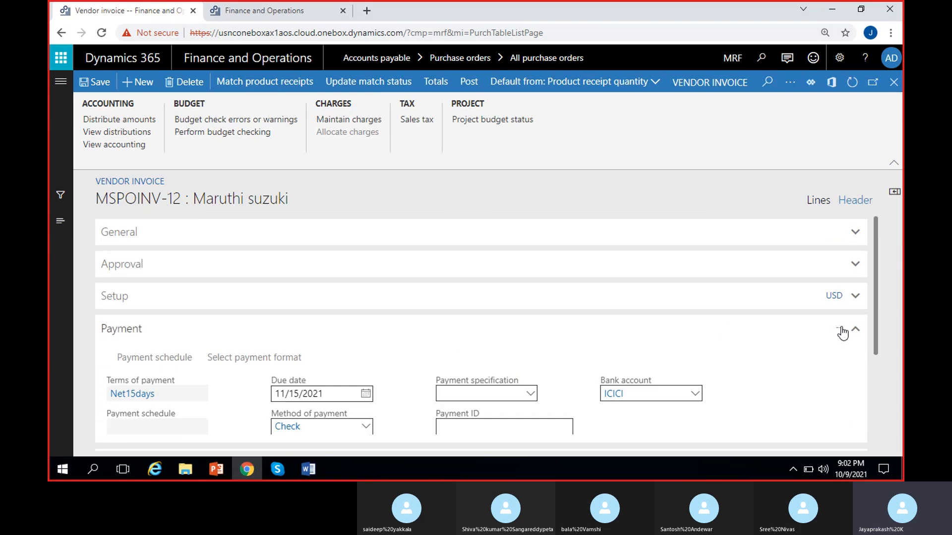
left_click(813, 332)
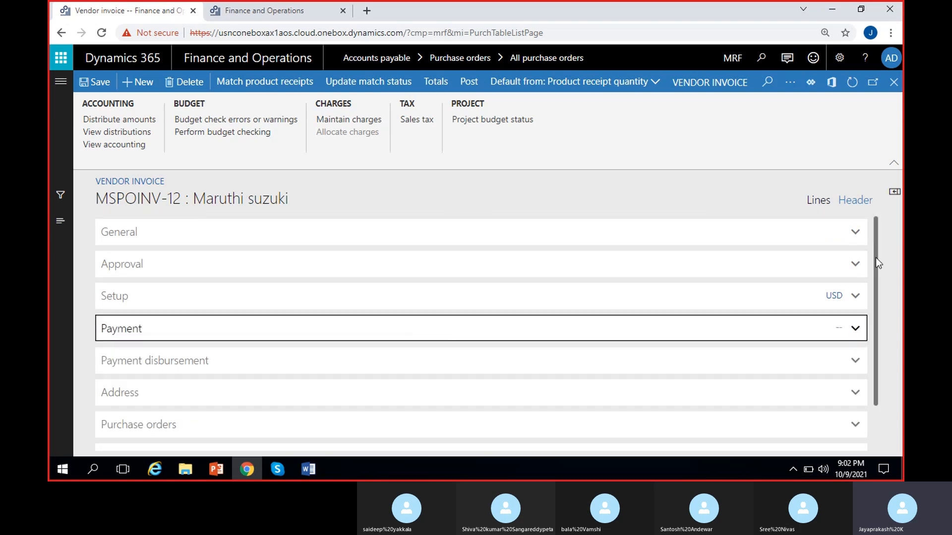
left_click(891, 248)
left_click(163, 239)
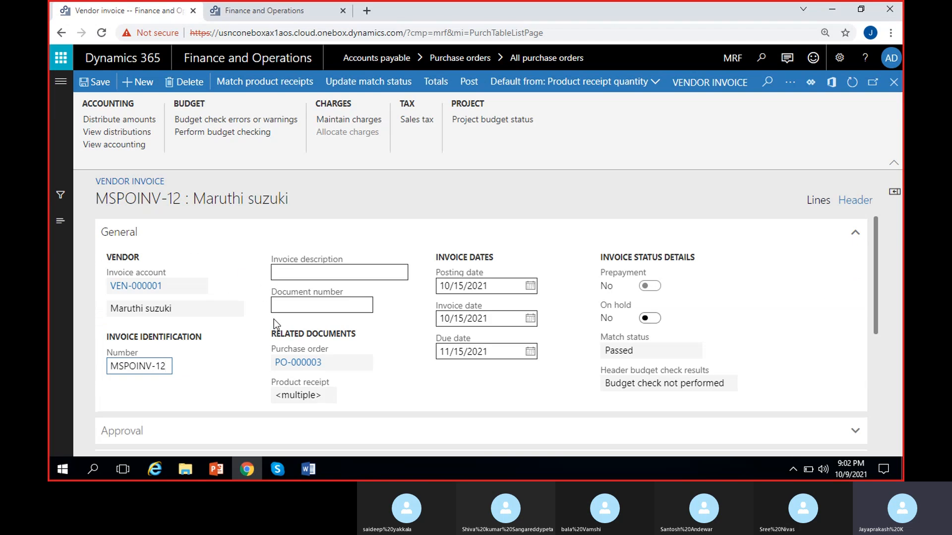
- Put the vendor invoice on hold and release it again
left_click(313, 274)
left_click(649, 319)
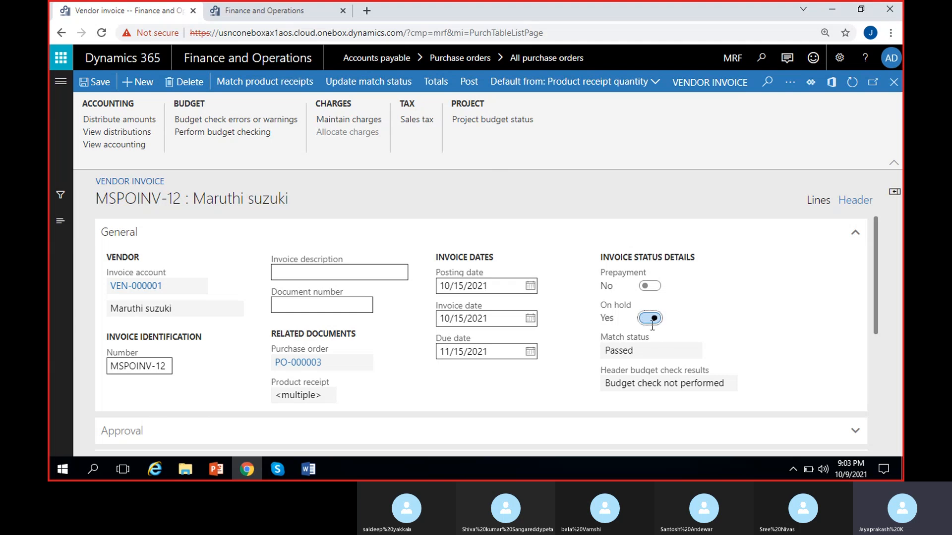
left_click(651, 322)
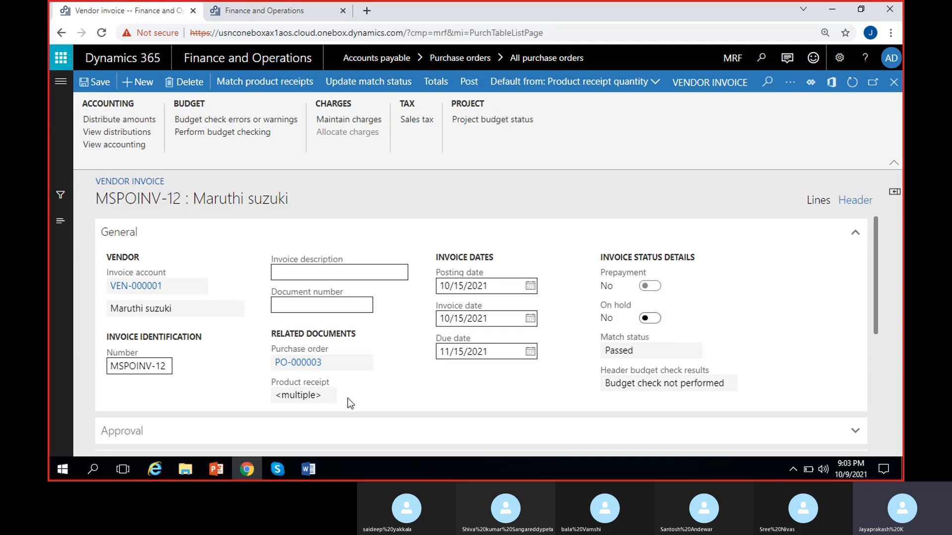
- Review the related purchase order and product receipt references in the General section of the invoice header
left_click(342, 366)
left_click(289, 397)
left_click_drag(290, 397, 226, 401)
left_click(339, 402)
left_click(411, 387)
left_click_drag(275, 395, 335, 396)
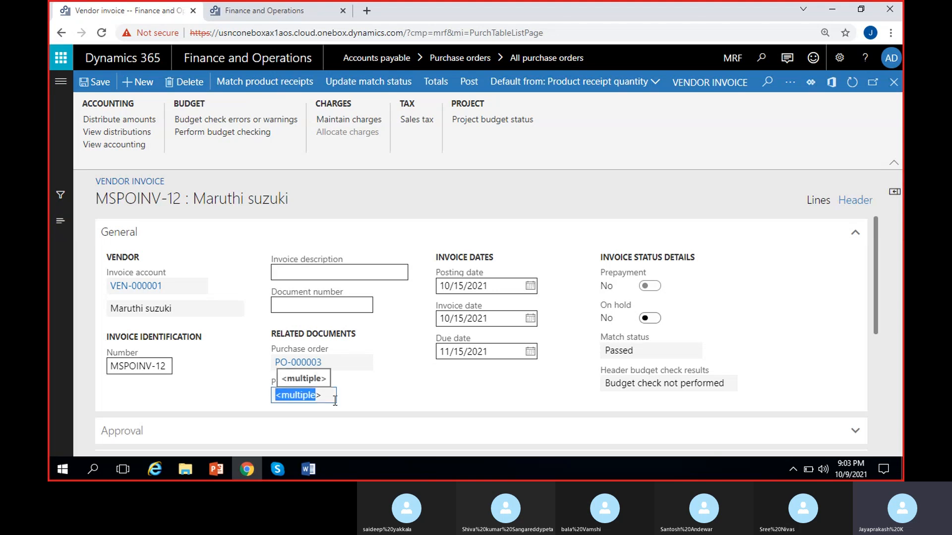
left_click(387, 387)
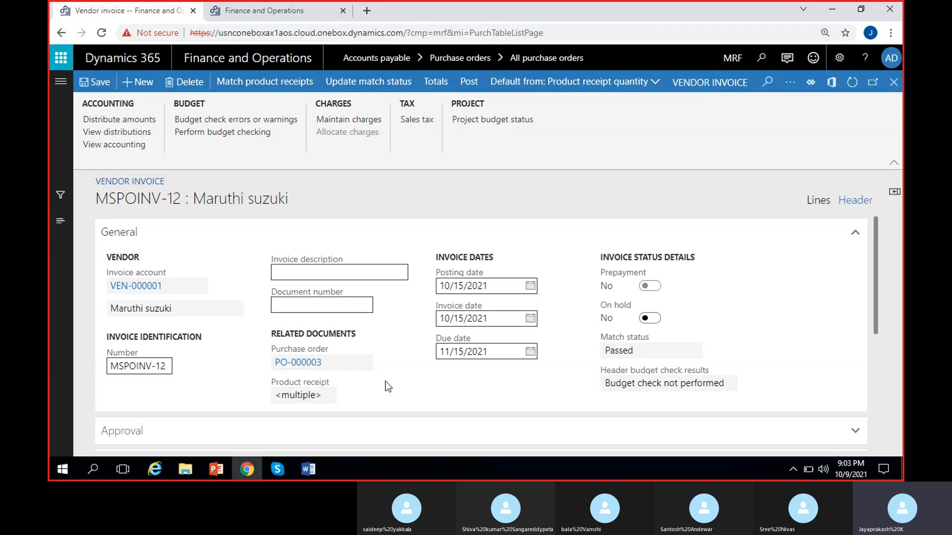
- Examine the Approval and Setup sections of the invoice header, including approval status, posting profile and currency
scroll(385, 384, "down", 3)
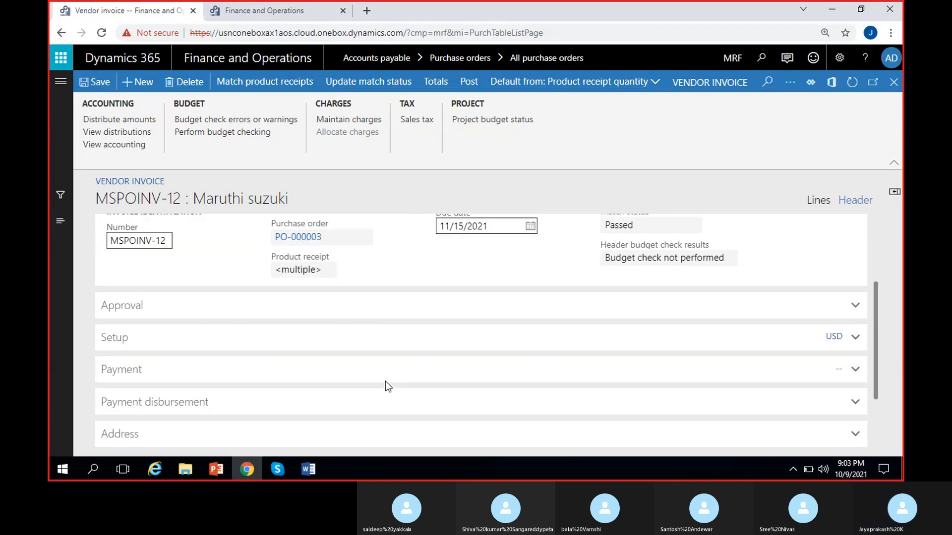
left_click(249, 315)
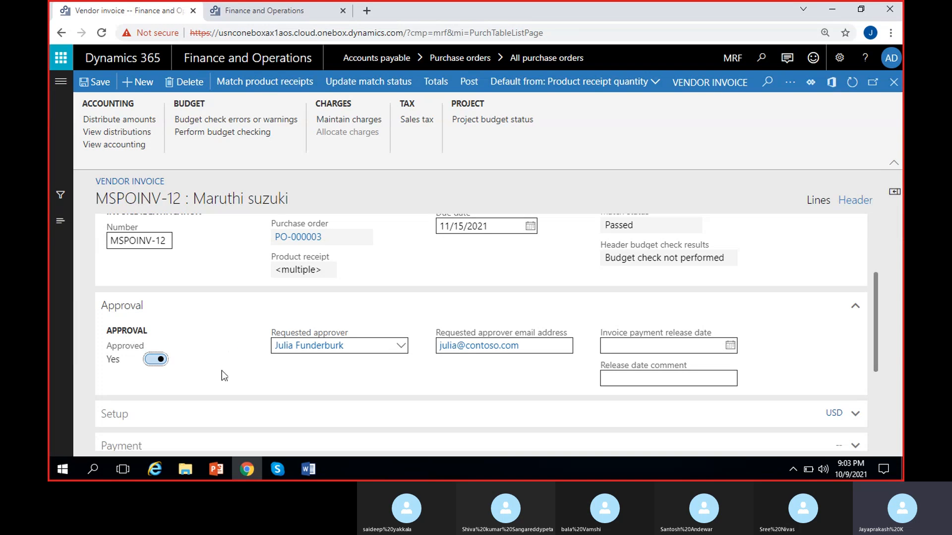
left_click(246, 377)
scroll(294, 376, "down", 3)
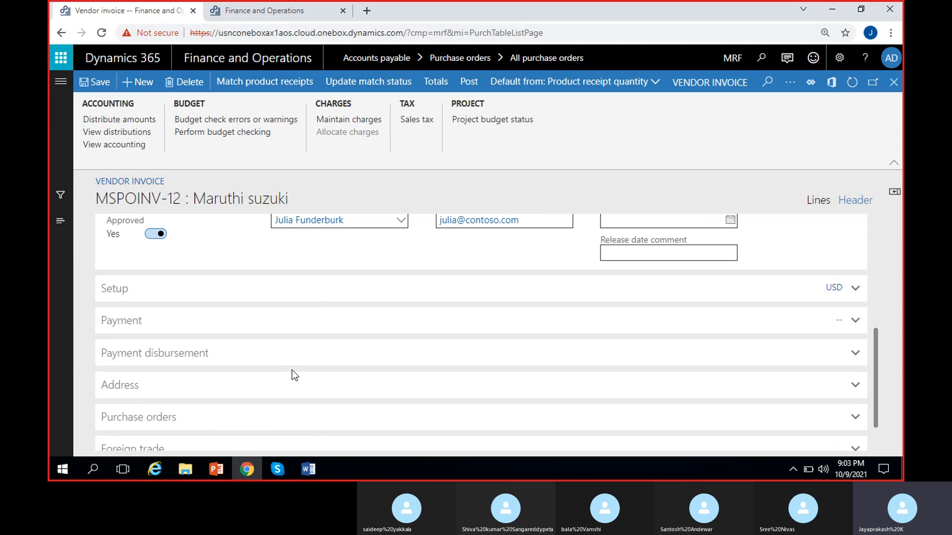
left_click(233, 290)
scroll(287, 404, "down", 1)
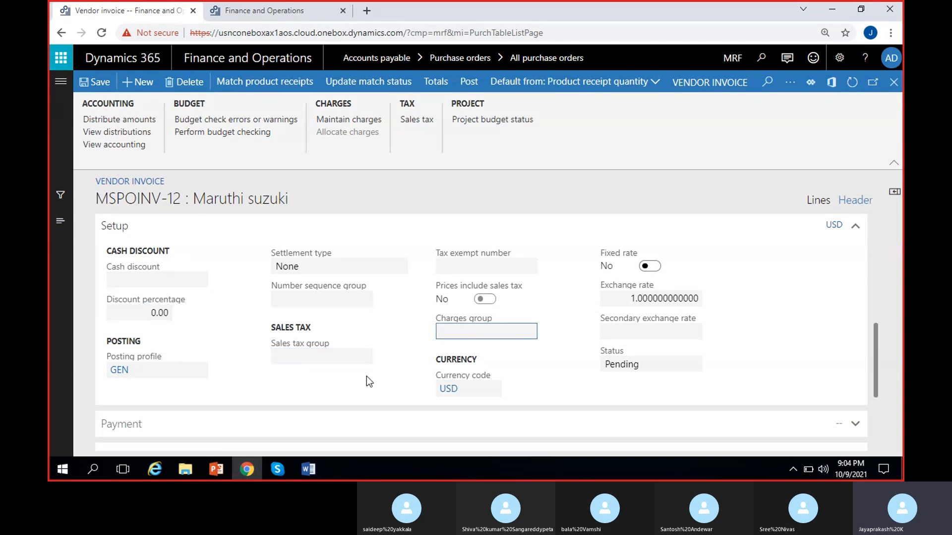
- Open the Payment section of the invoice header and check the terms of payment
scroll(366, 382, "down", 3)
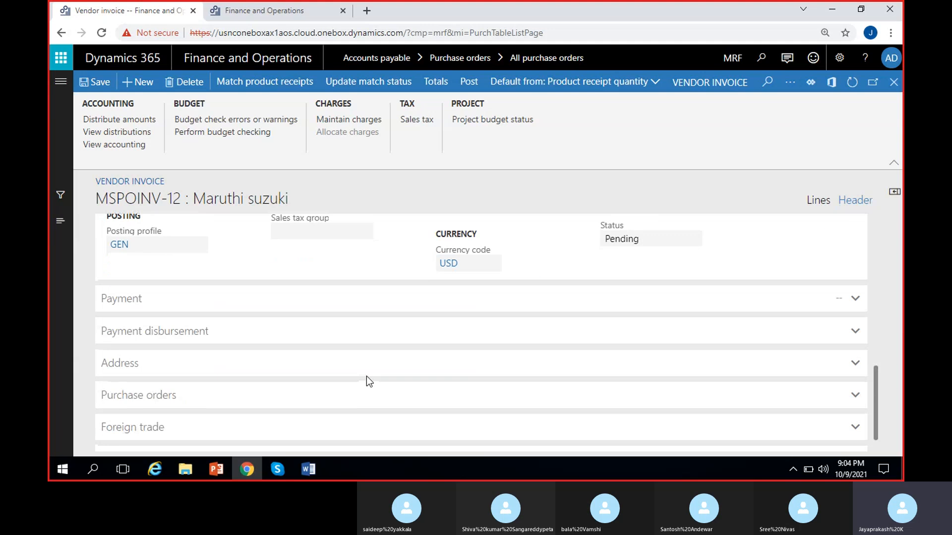
left_click(348, 311)
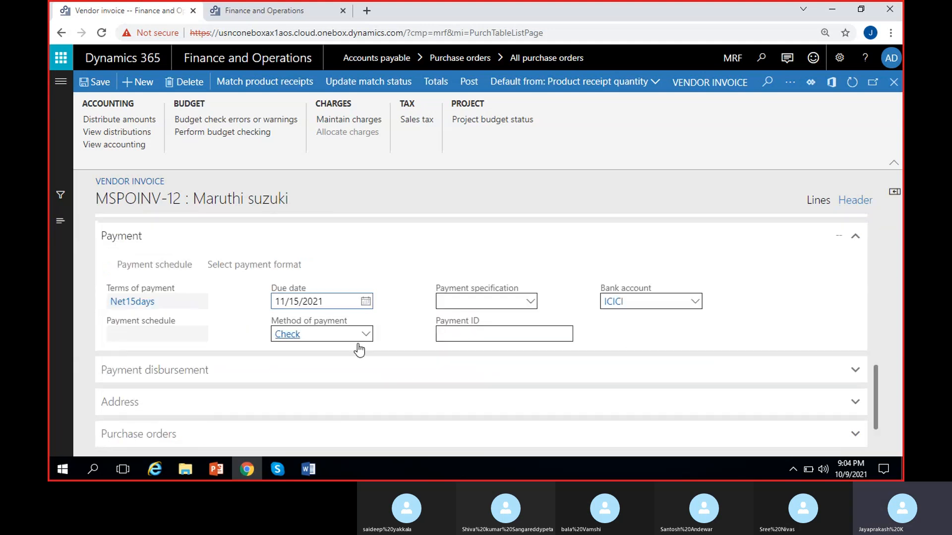
left_click(186, 303)
left_click(235, 312)
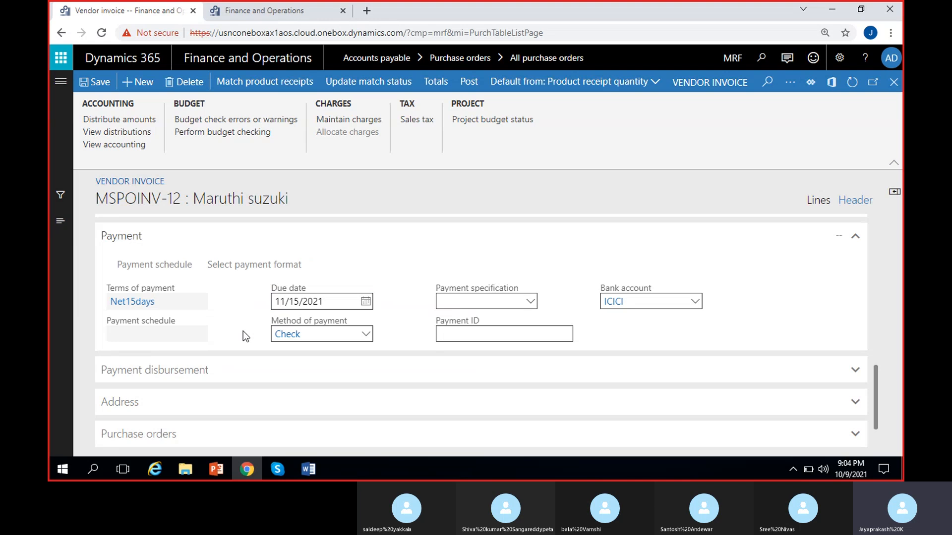
left_click(176, 310)
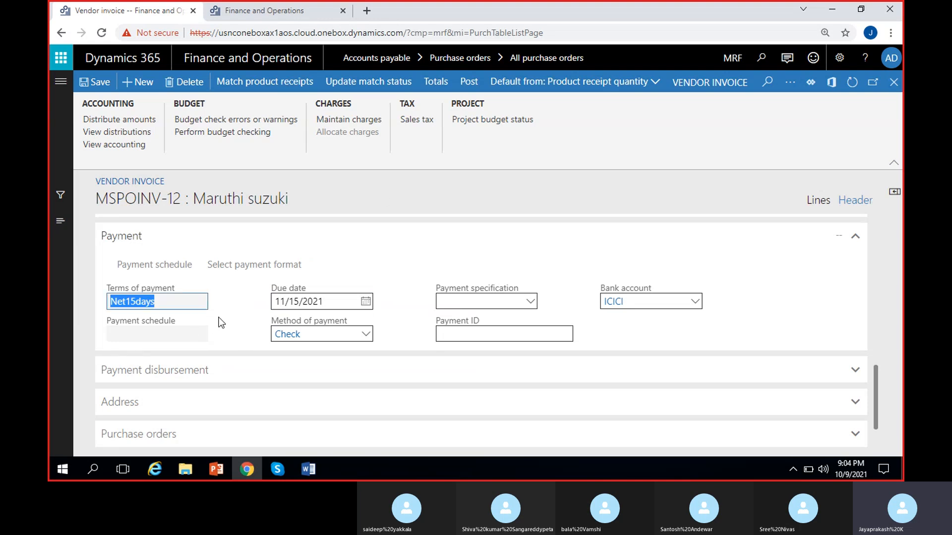
left_click(219, 318)
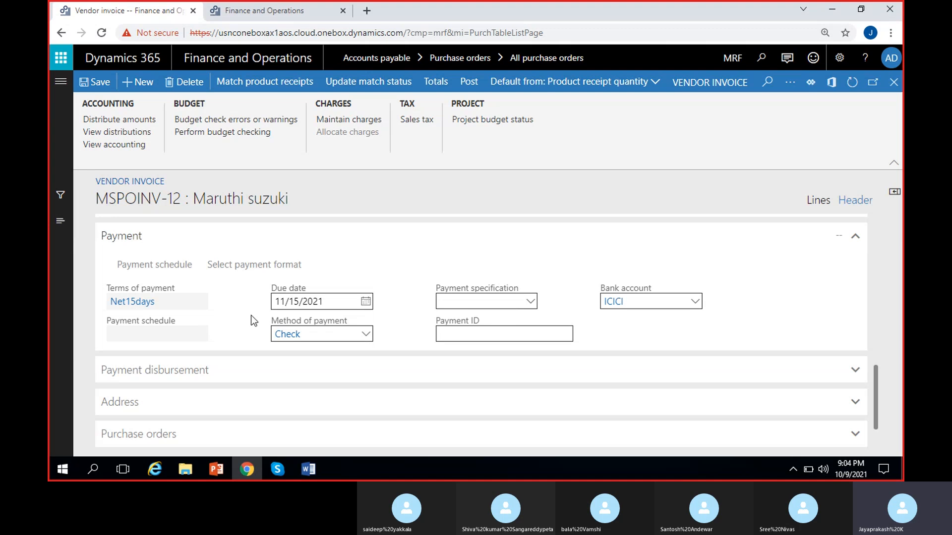
scroll(250, 317, "down", 1)
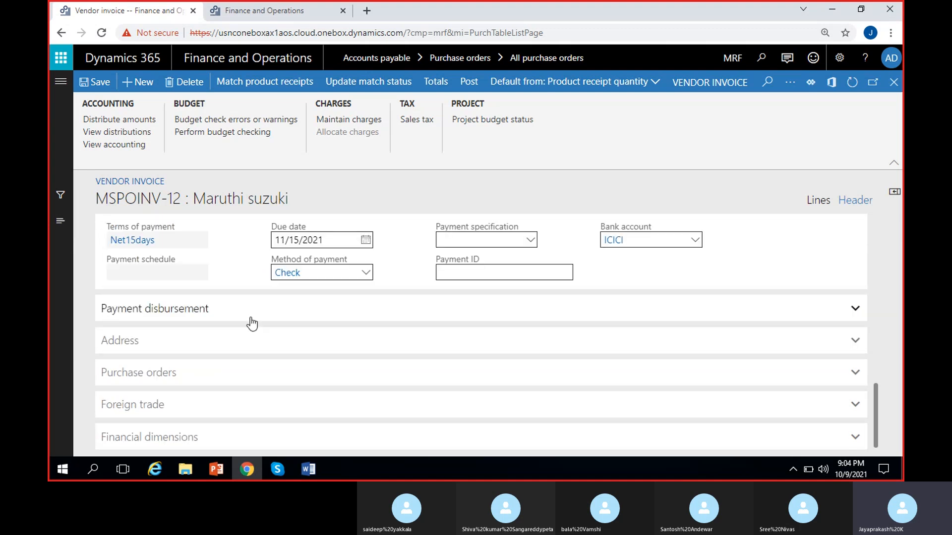
- Set the payment due date of the vendor invoice to 10/31/2021
scroll(250, 317, "up", 1)
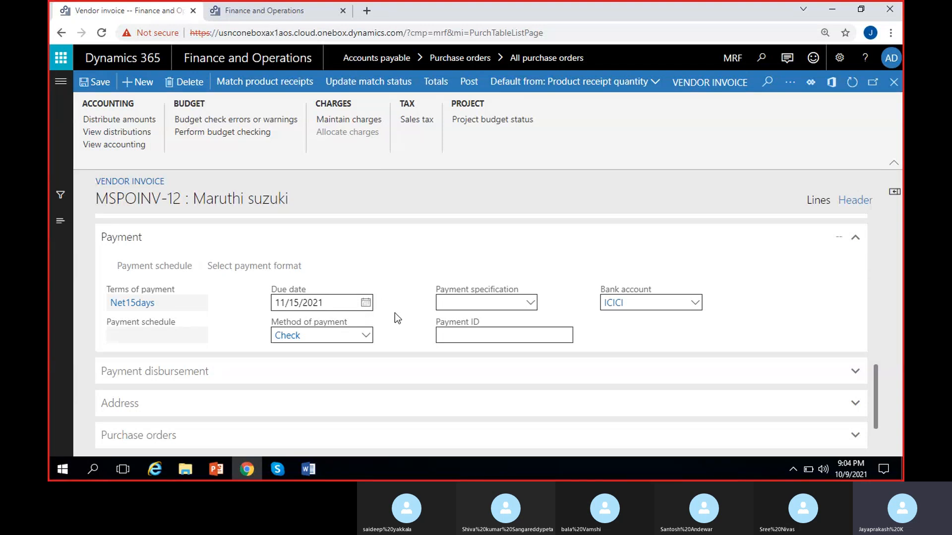
left_click(365, 303)
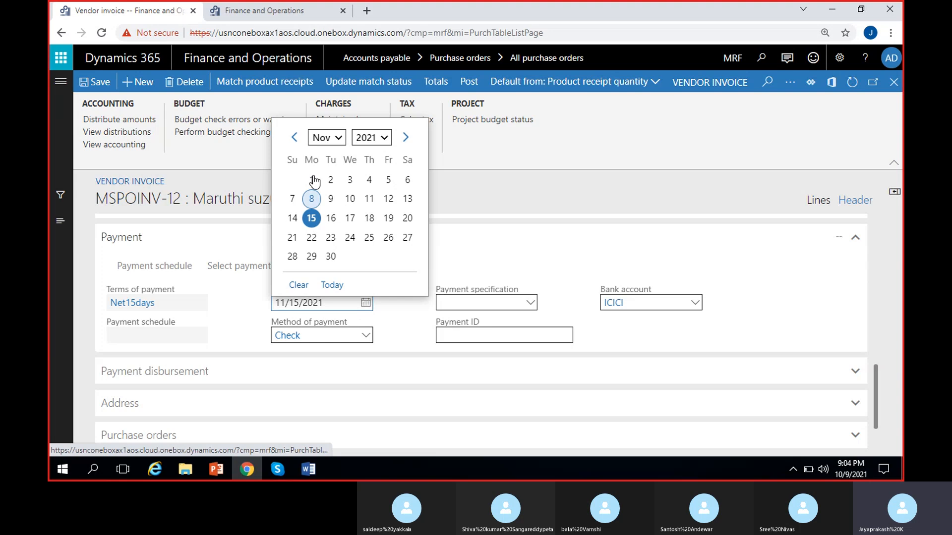
left_click(294, 139)
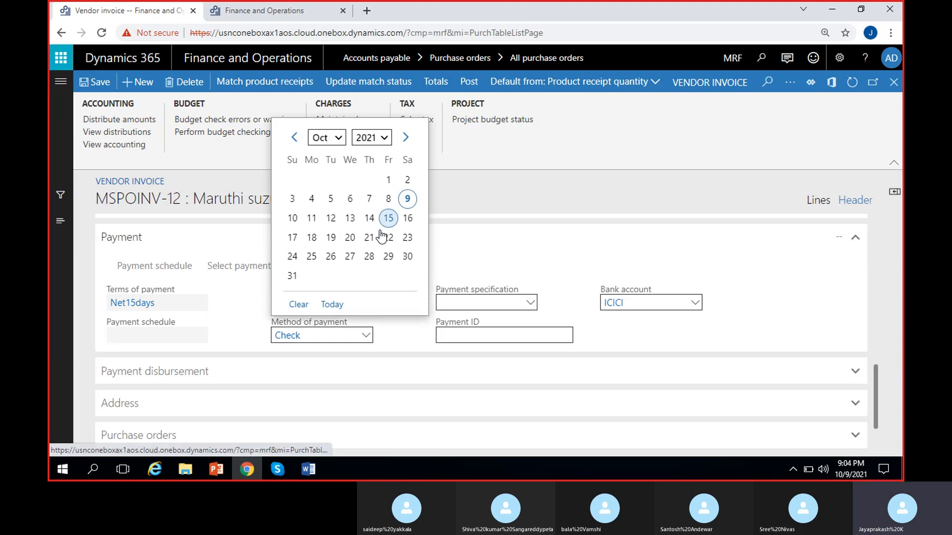
left_click(293, 276)
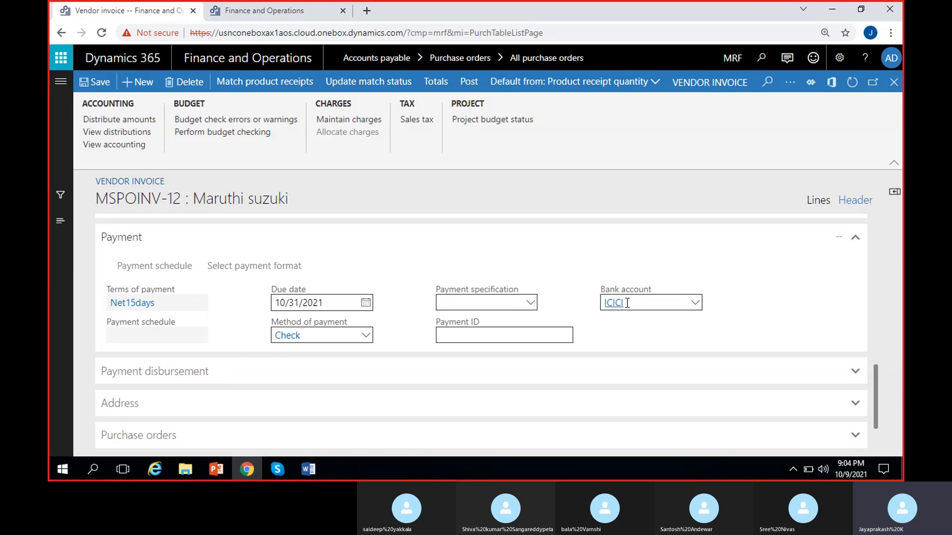
- Check the vendor bank account options for the payment and examine the Payment disbursement section
left_click(699, 304)
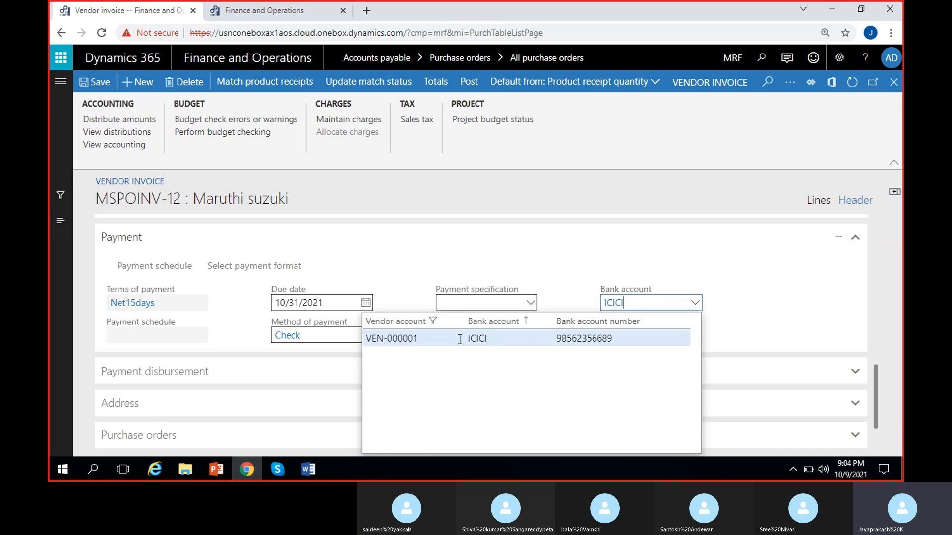
left_click(736, 310)
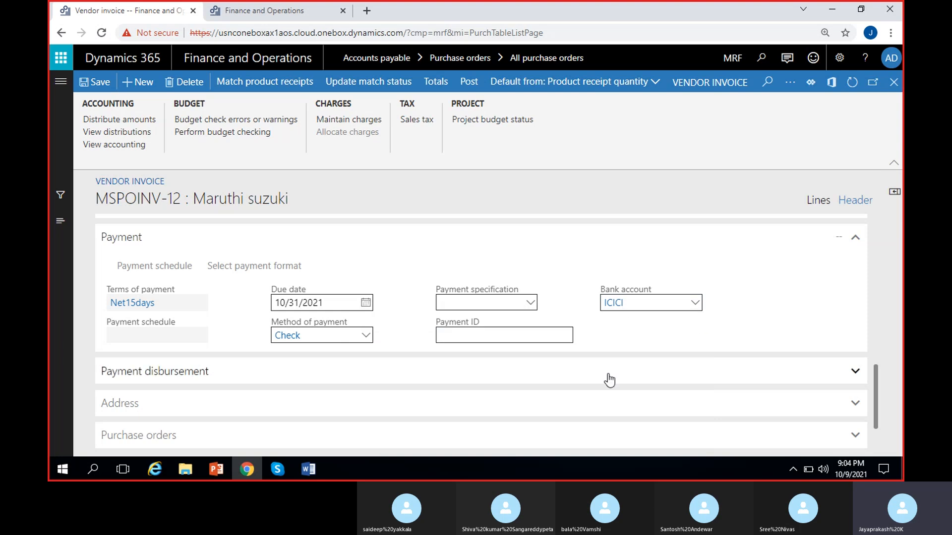
scroll(609, 380, "down", 1)
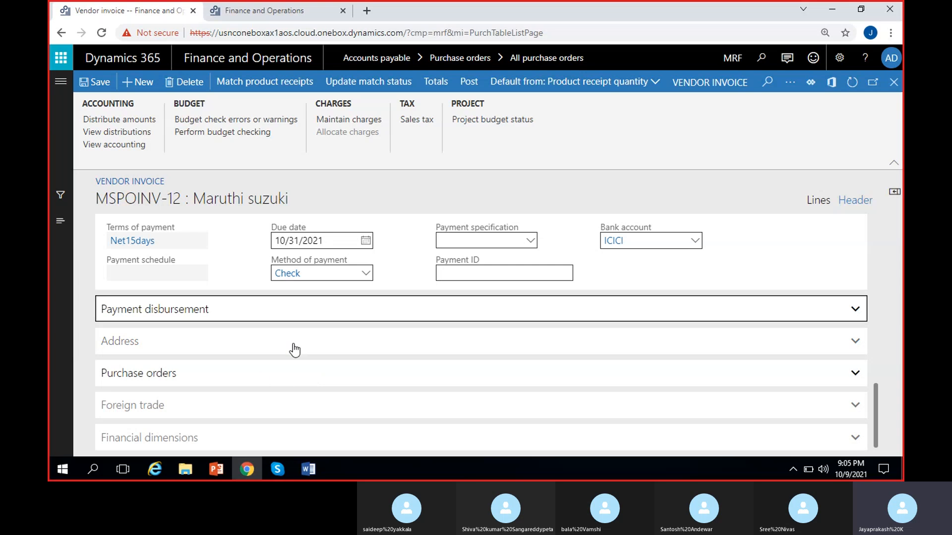
left_click(442, 305)
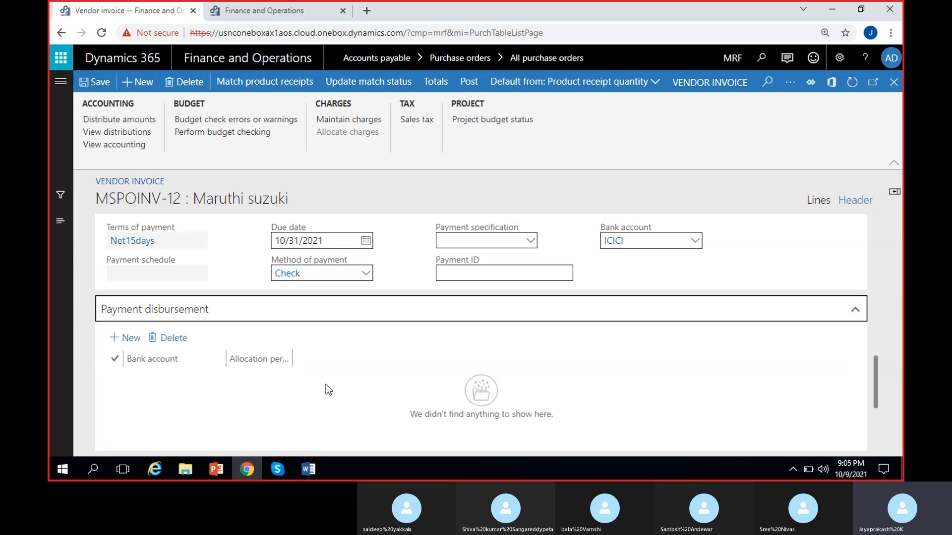
scroll(325, 385, "down", 3)
scroll(325, 385, "up", 2)
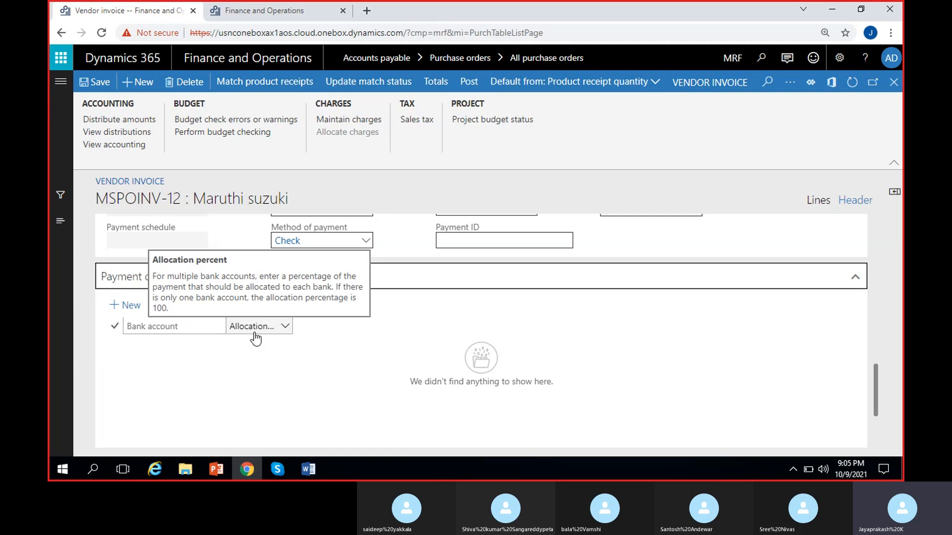
scroll(521, 317, "up", 1)
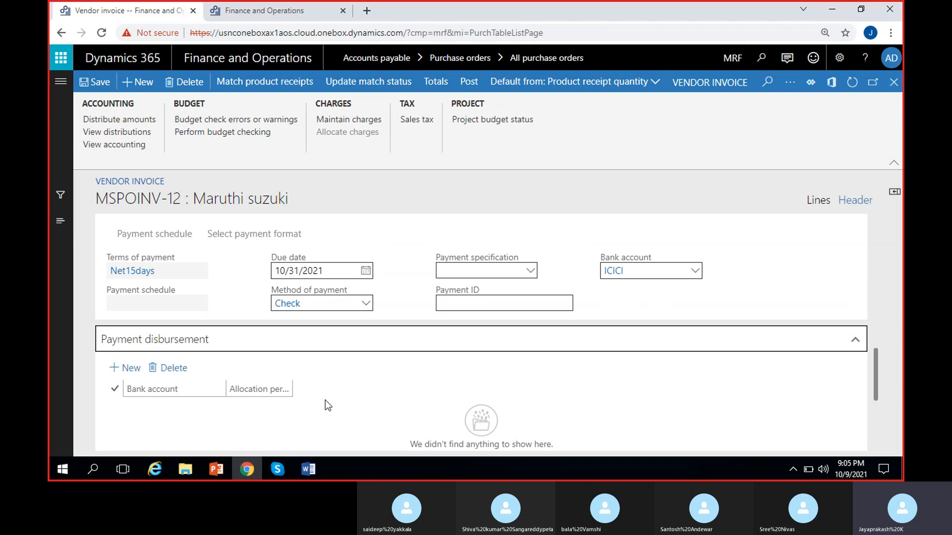
- Try out a payment disbursement line for the ICICI bank account, and delete it
scroll(325, 399, "down", 1)
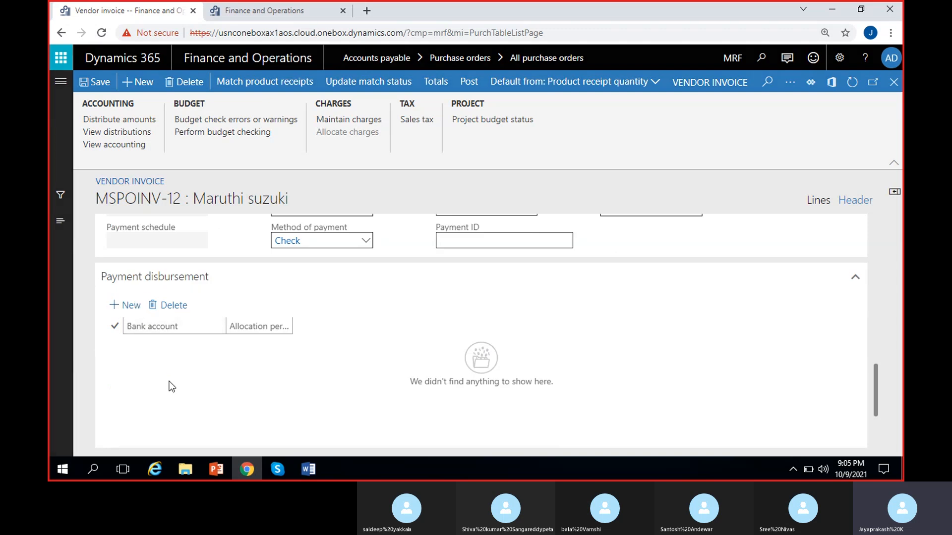
left_click(217, 343)
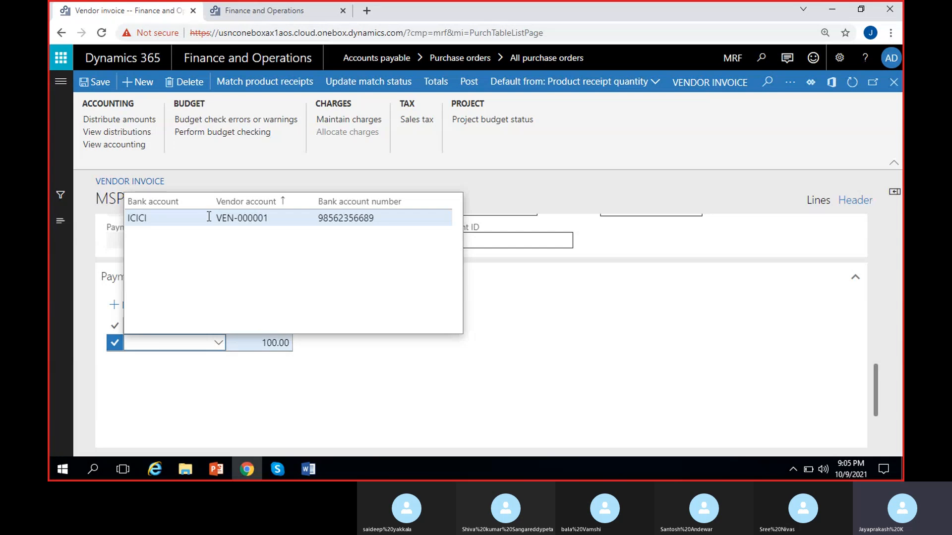
left_click(266, 343)
left_click(278, 380)
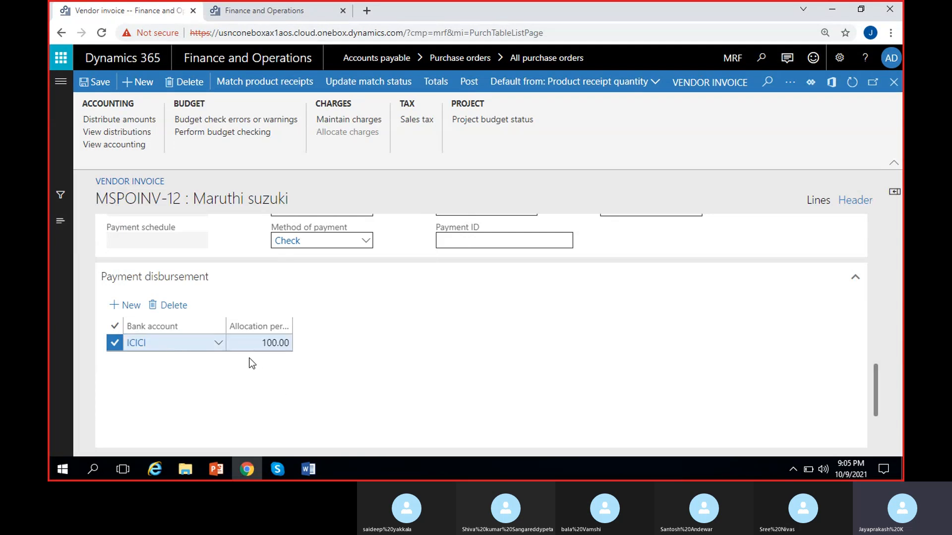
left_click(255, 343)
left_click(129, 368)
scroll(147, 402, "down", 2)
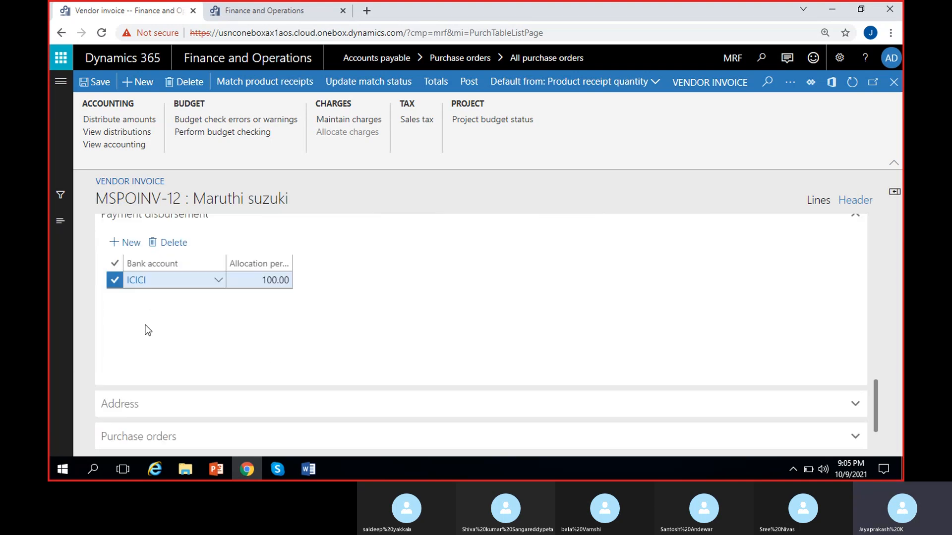
scroll(184, 330, "up", 4)
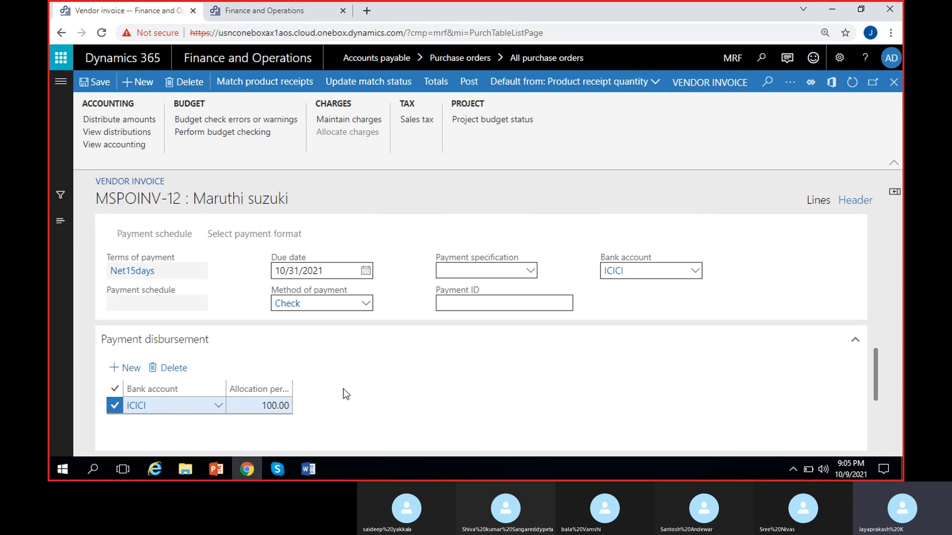
scroll(343, 389, "down", 2)
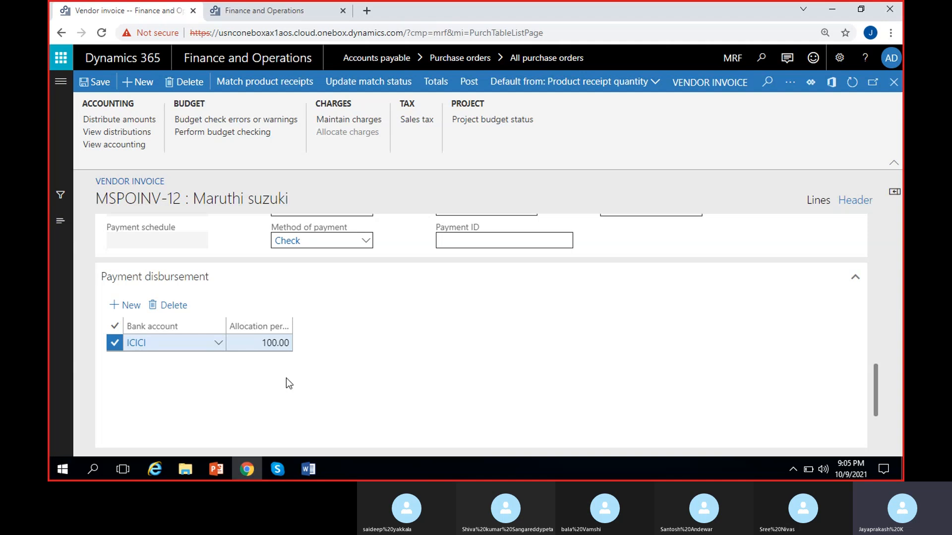
left_click(169, 308)
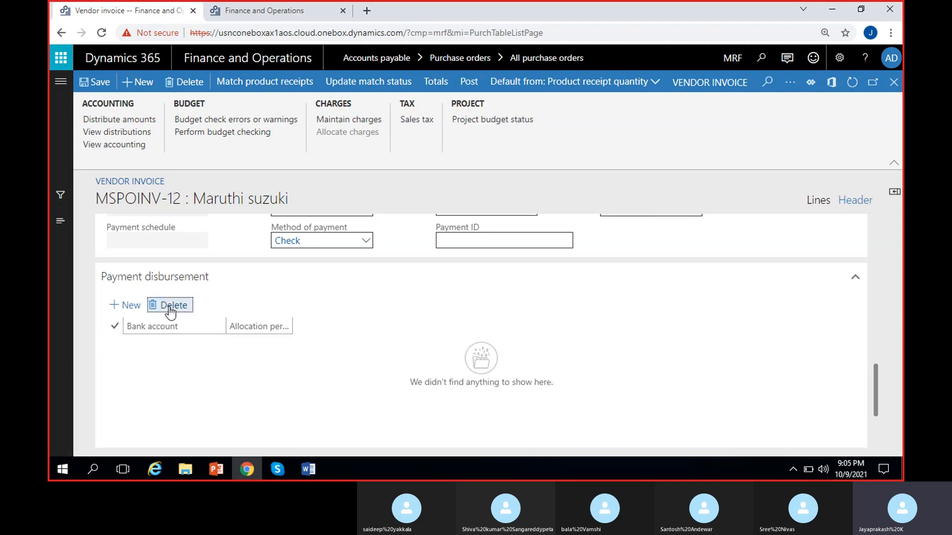
- Expand the Address section of the invoice header and check the available remittance locations
scroll(276, 364, "down", 1)
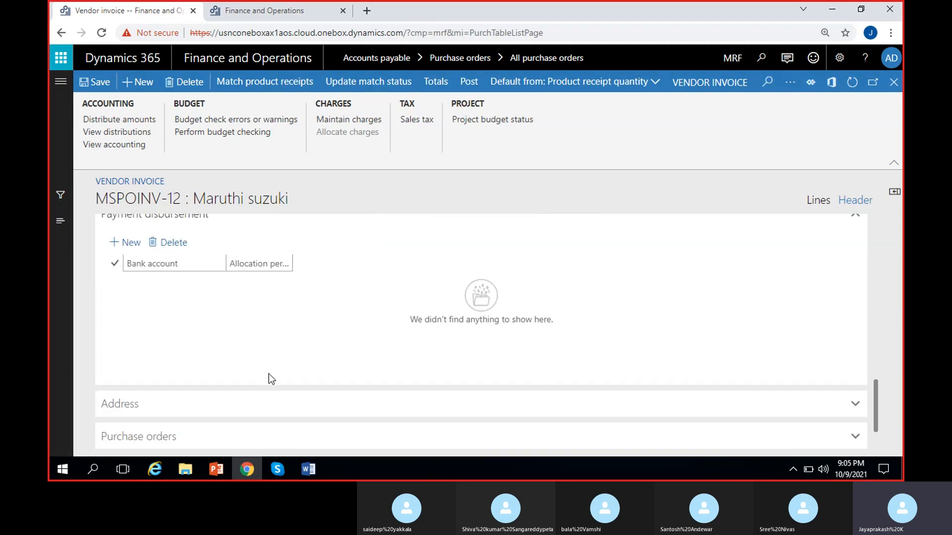
scroll(272, 379, "down", 1)
left_click(229, 353)
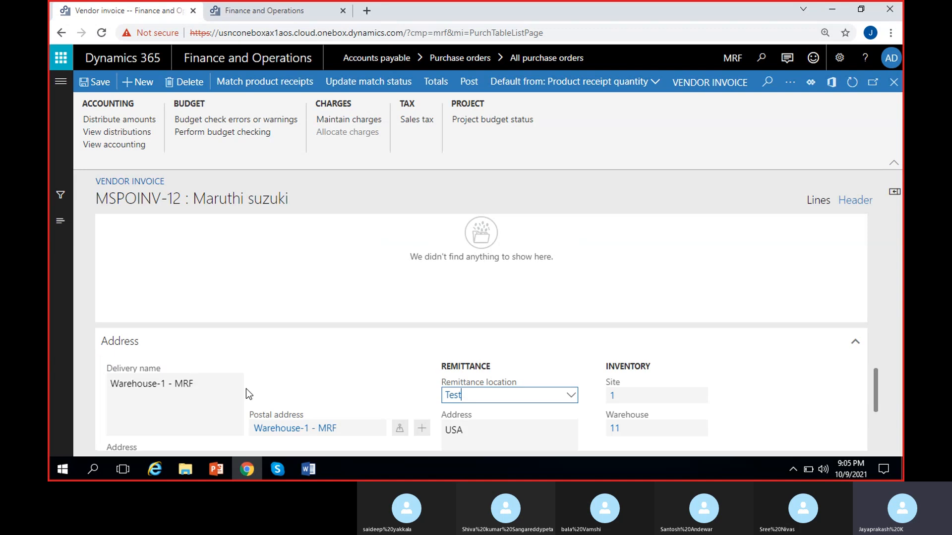
scroll(326, 352, "down", 2)
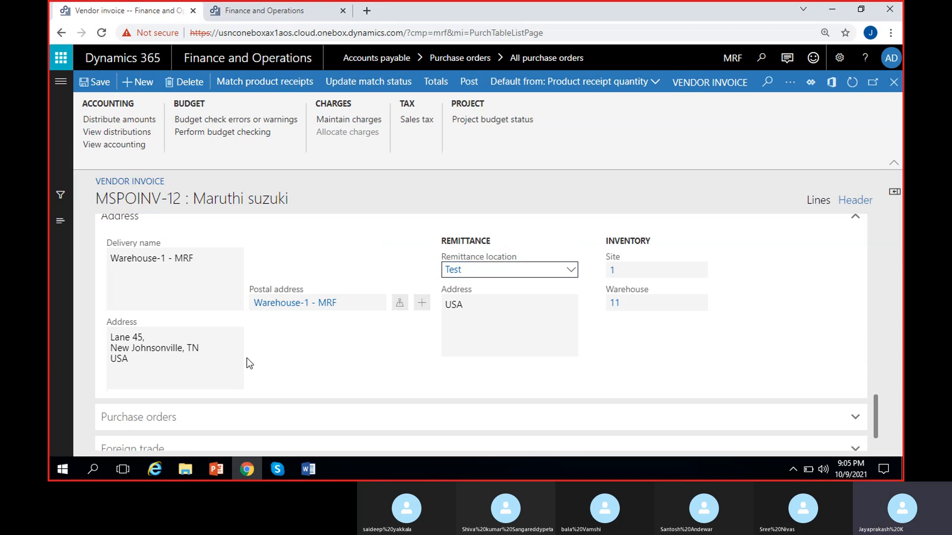
left_click(572, 273)
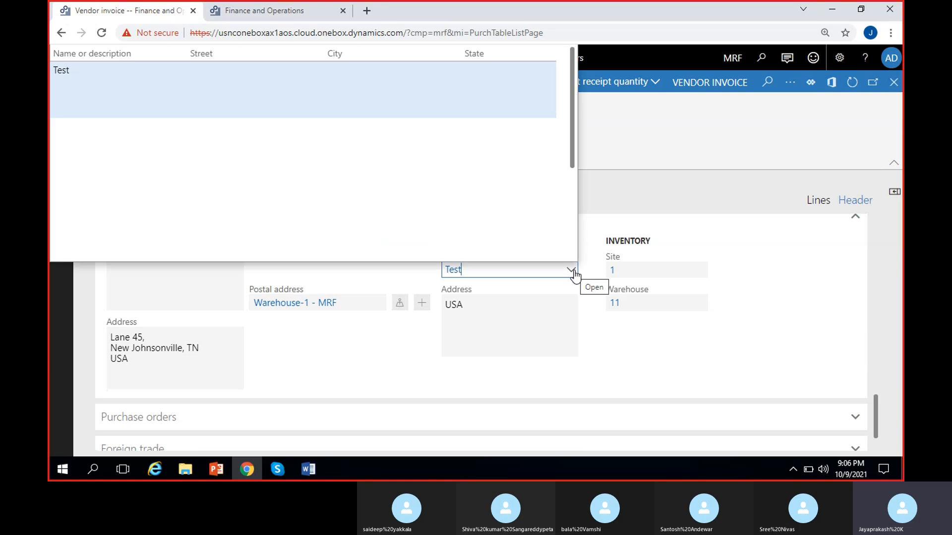
left_click(410, 342)
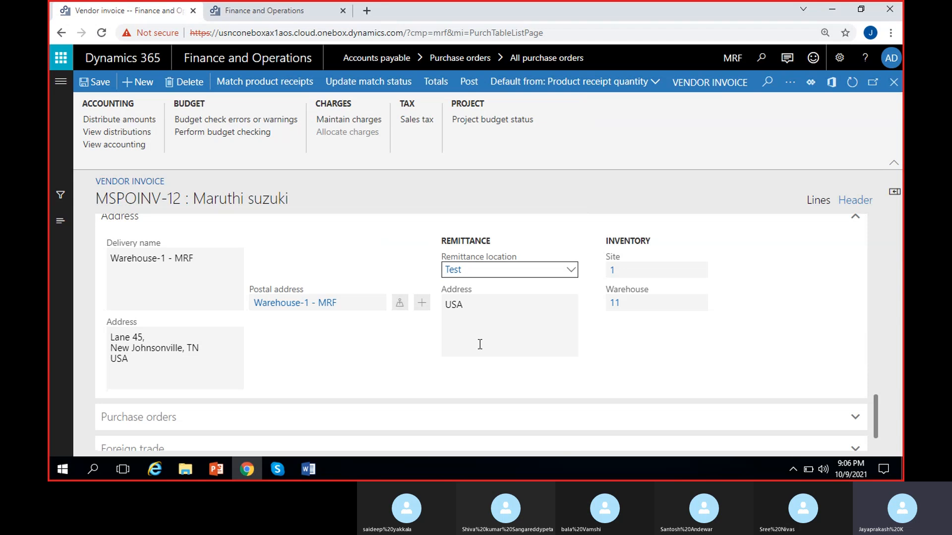
- Expand the Purchase orders section of the invoice header and examine the linked purchase order
scroll(397, 331, "down", 1)
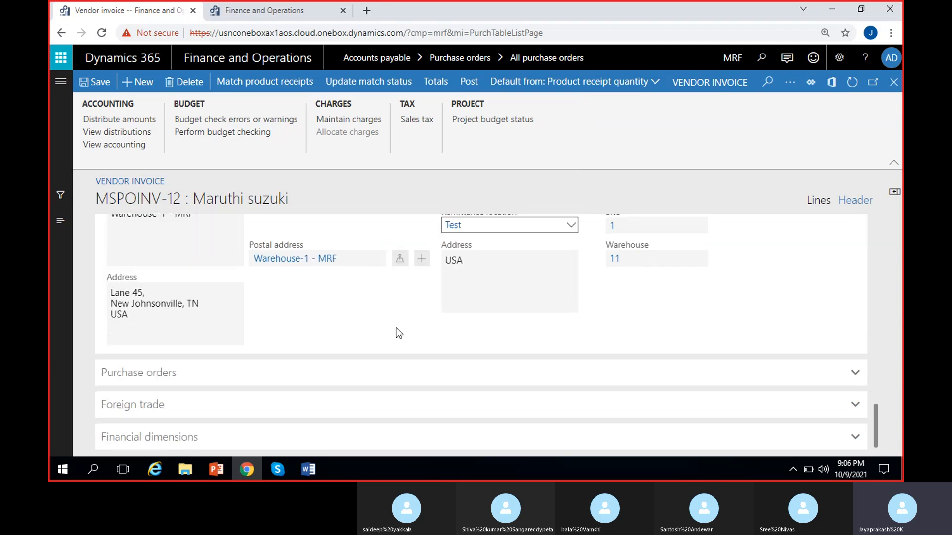
left_click(270, 382)
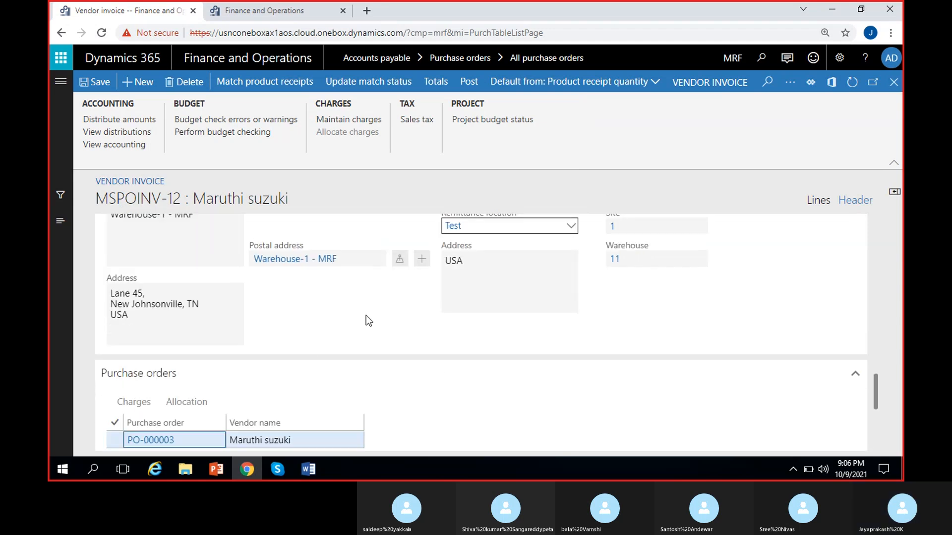
scroll(368, 321, "down", 4)
scroll(221, 334, "up", 1)
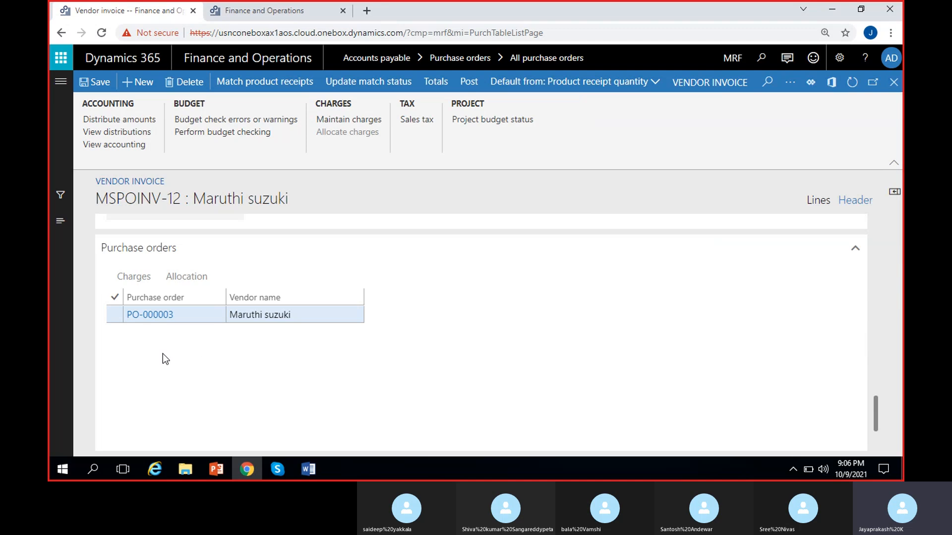
- Examine the Foreign trade and Financial dimensions sections of the invoice header
scroll(268, 375, "down", 2)
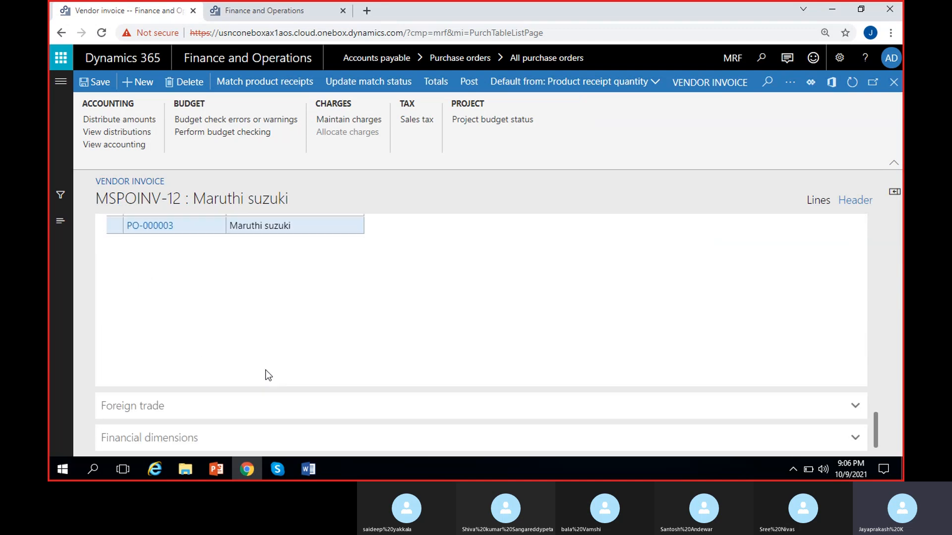
left_click(215, 402)
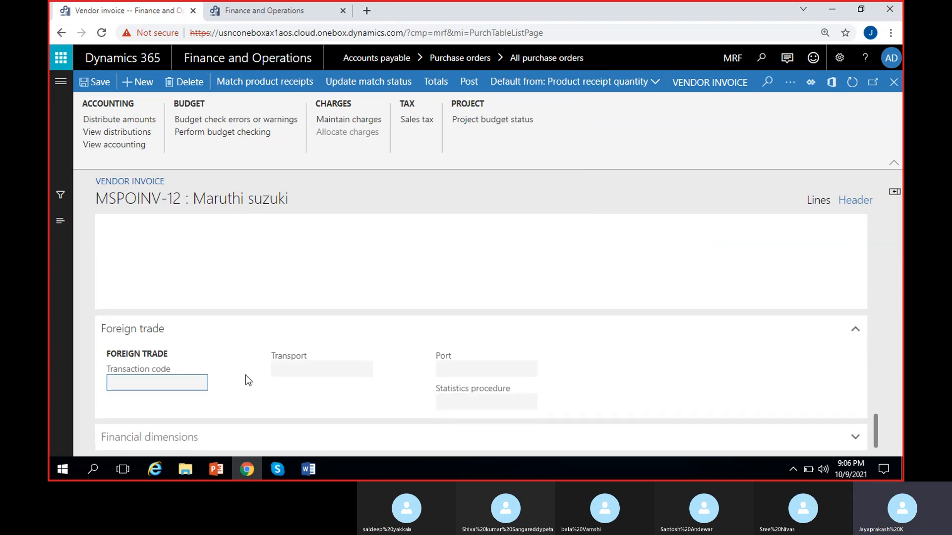
left_click(321, 363)
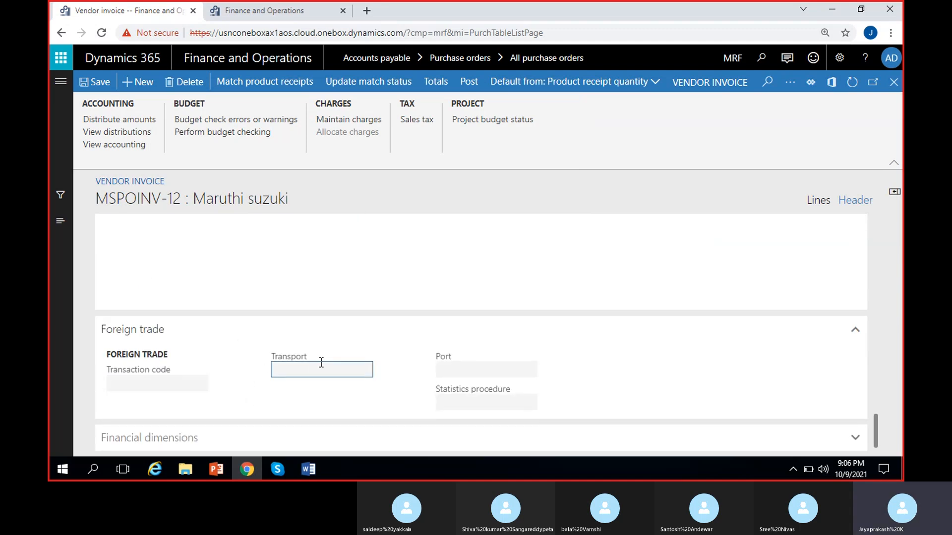
left_click(223, 437)
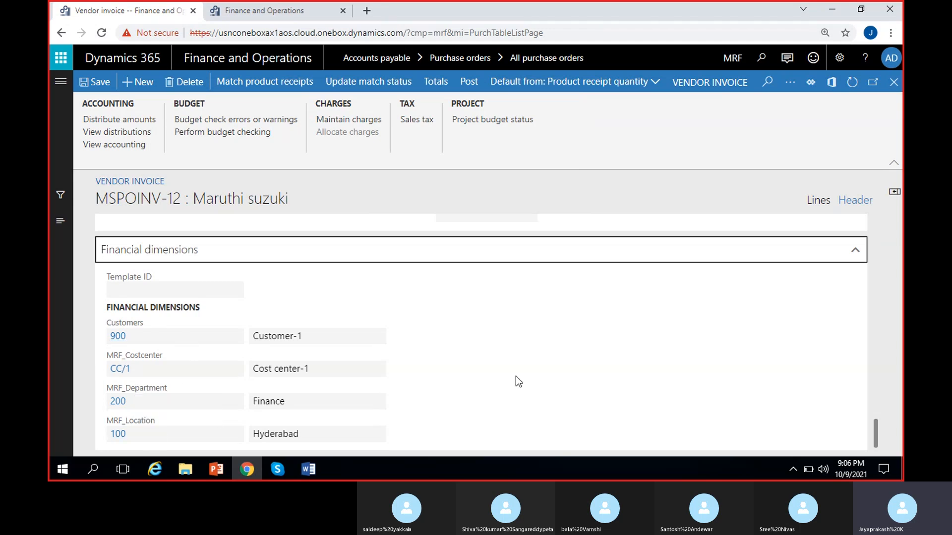
- Return to the invoice lines and examine the Cycle line's quantity, prices, net amount and validation results in the line details
left_click(817, 200)
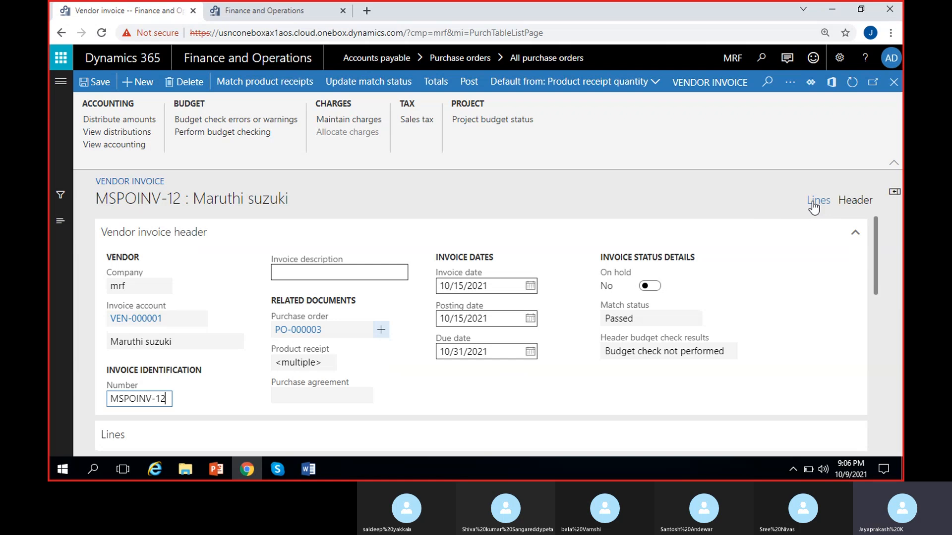
scroll(641, 278, "down", 3)
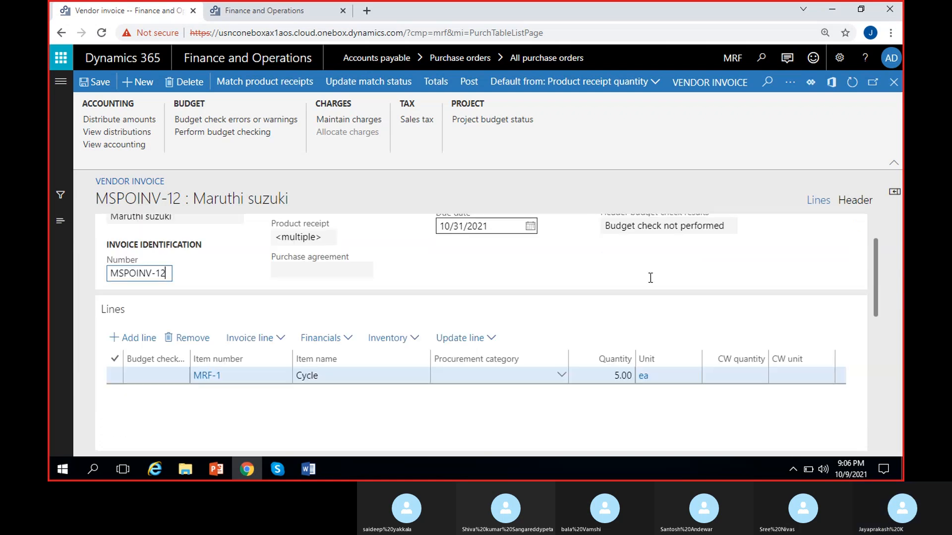
scroll(497, 393, "down", 5)
scroll(497, 393, "up", 3)
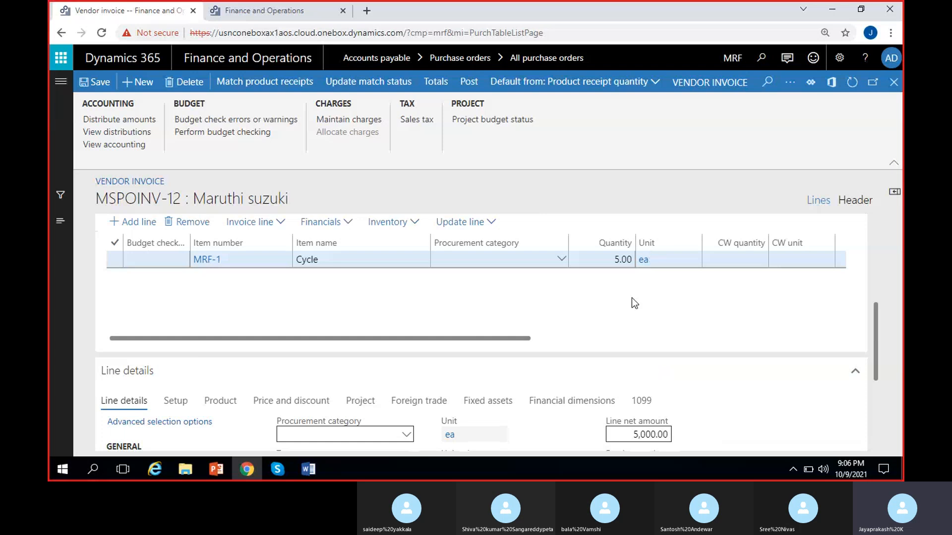
scroll(670, 341, "right", 3)
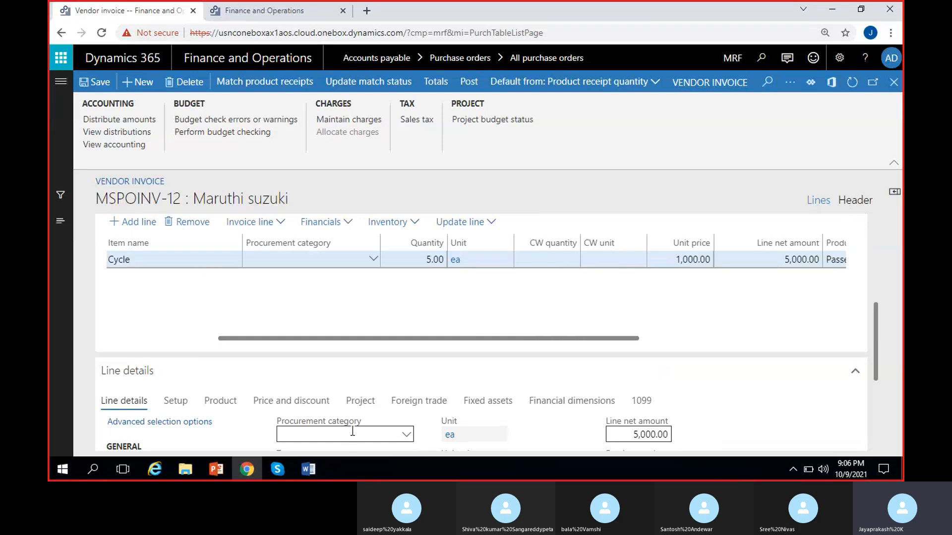
scroll(488, 307, "down", 3)
scroll(126, 386, "down", 2)
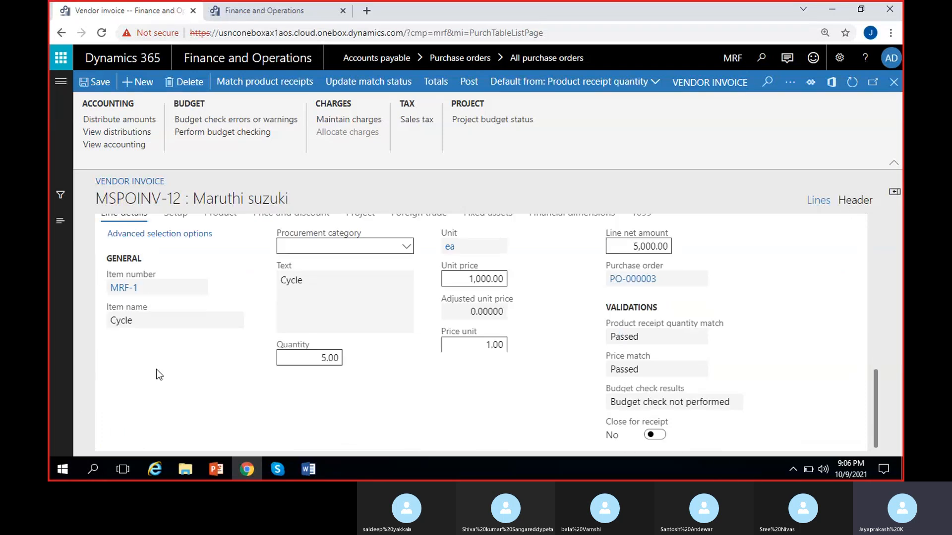
scroll(159, 374, "up", 2)
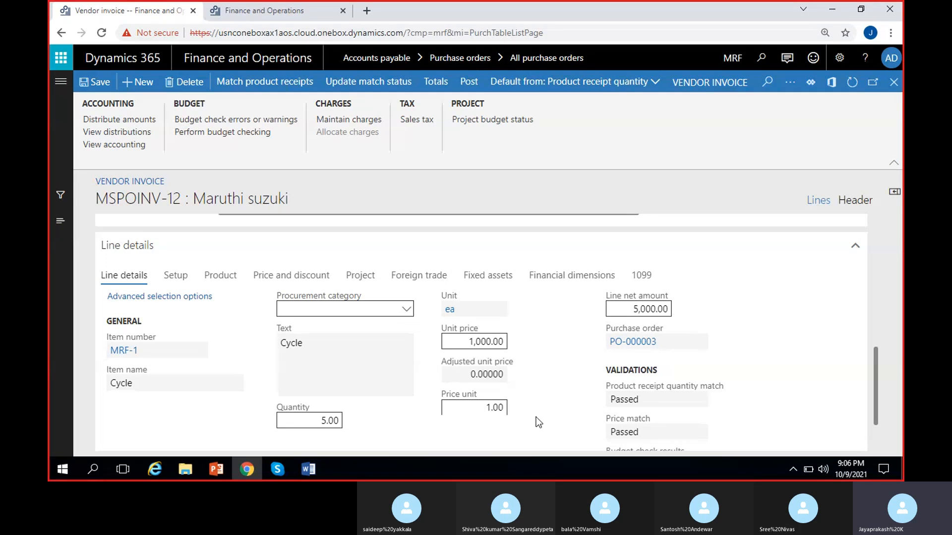
scroll(650, 347, "down", 2)
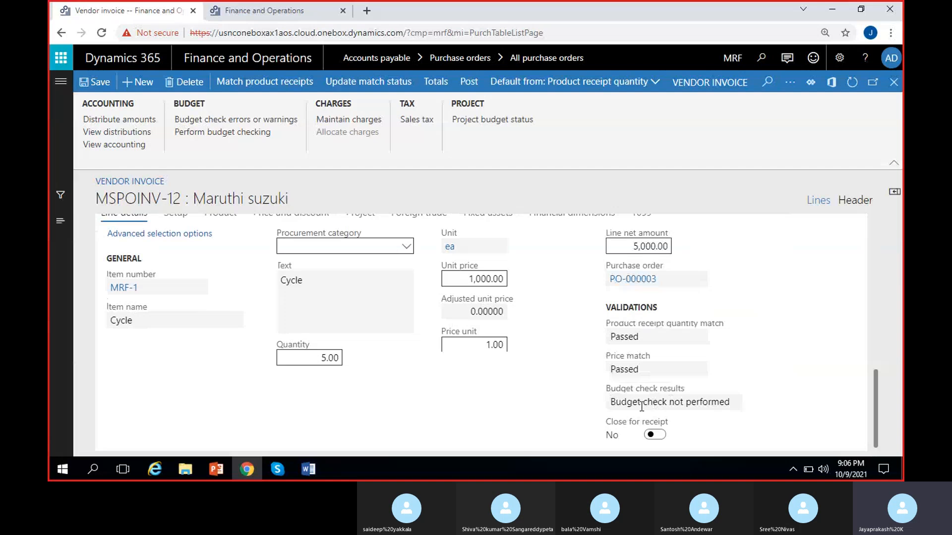
scroll(609, 405, "up", 2)
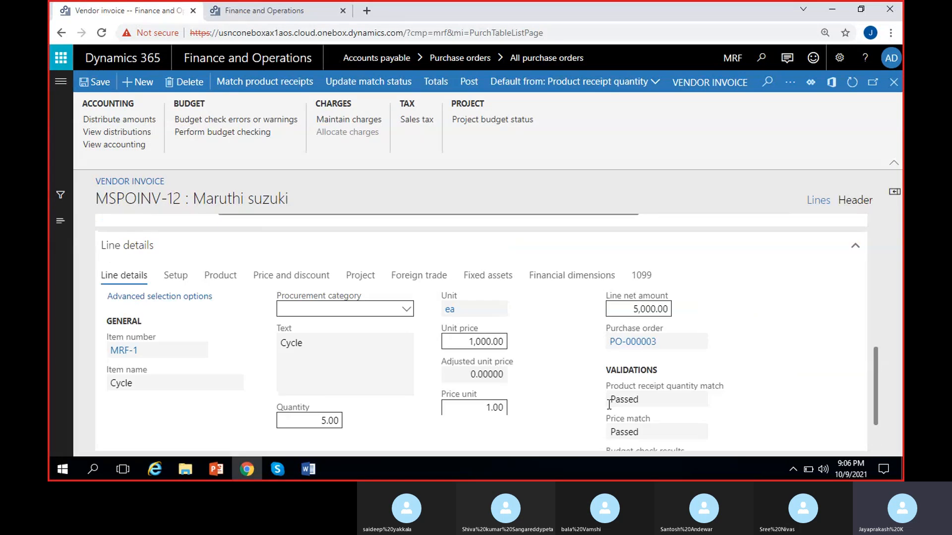
scroll(312, 280, "up", 2)
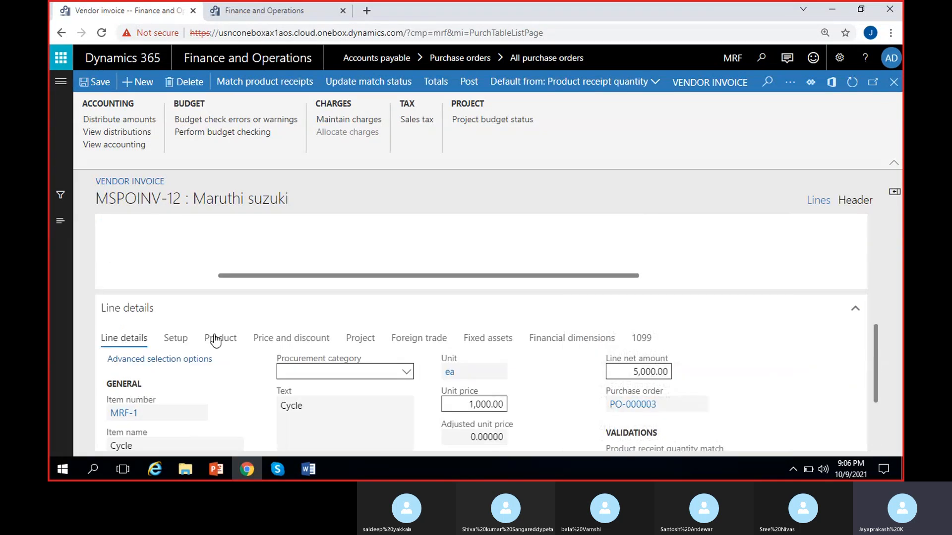
- Review the Setup, Product, and Price and discount details of the Cycle invoice line
left_click(173, 339)
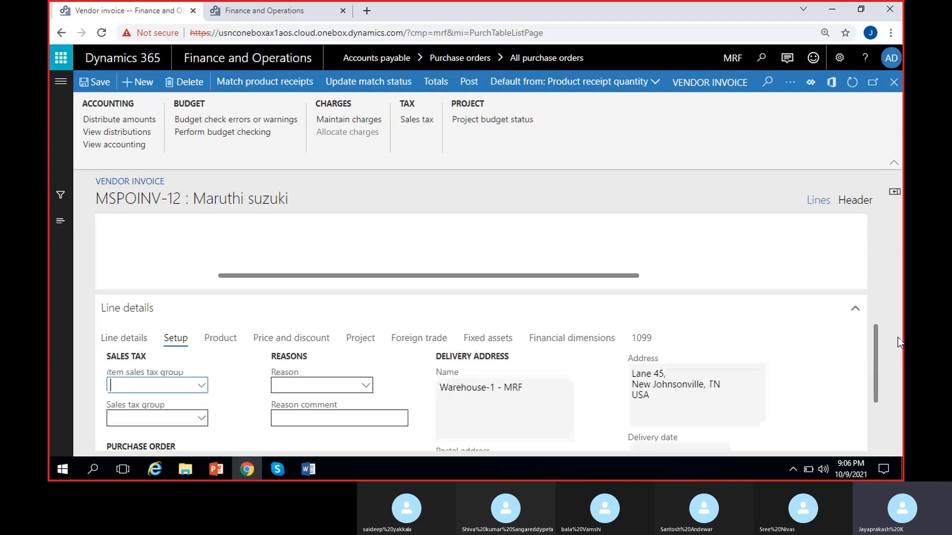
scroll(879, 334, "down", 3)
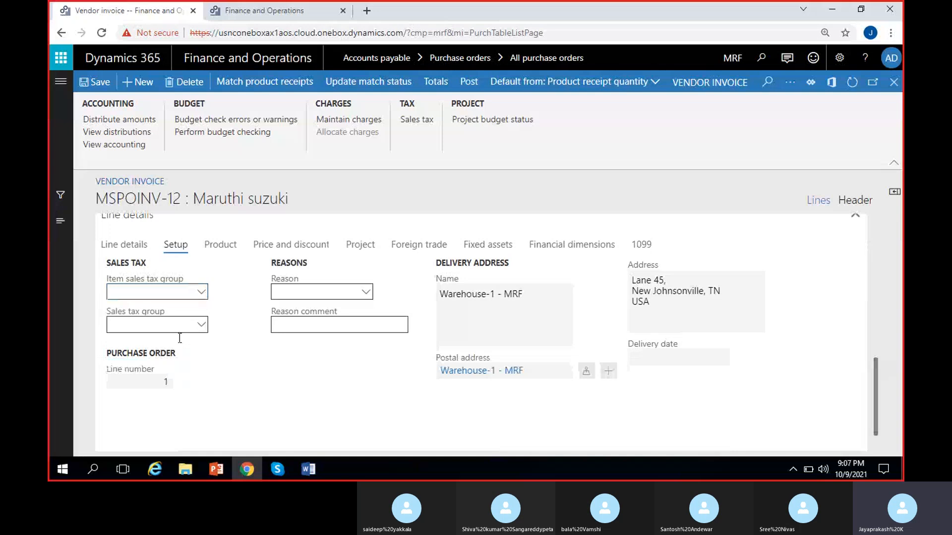
left_click(226, 251)
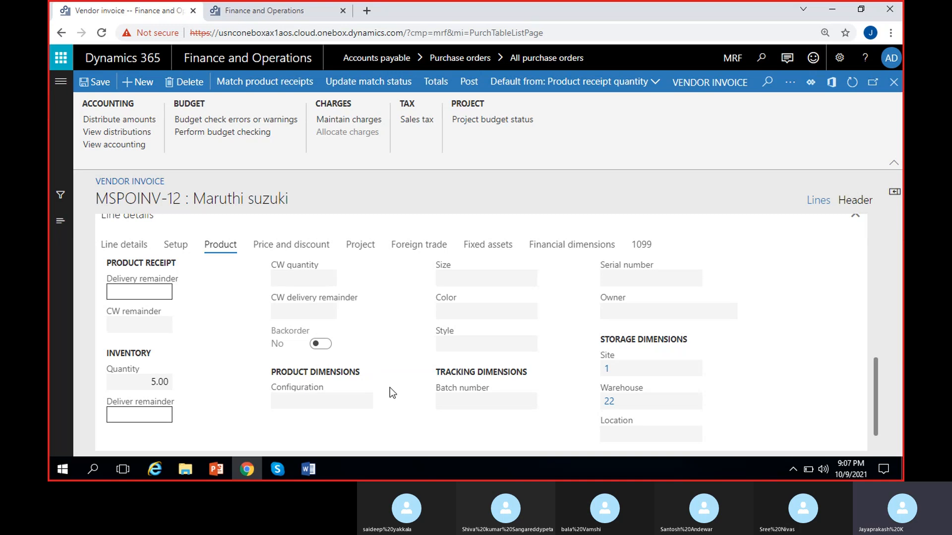
left_click(292, 246)
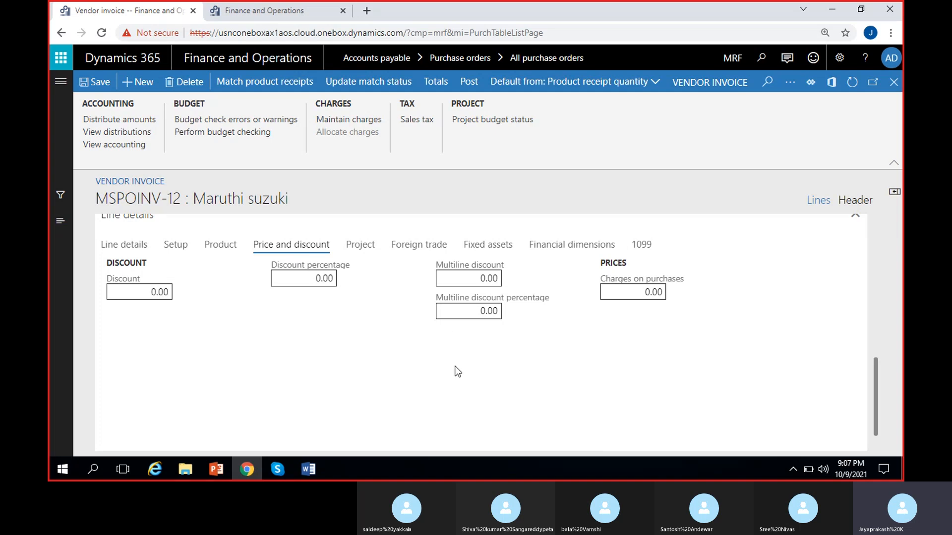
- Review the Project, Foreign trade, Fixed assets and Financial dimensions details of the Cycle invoice line
left_click(362, 246)
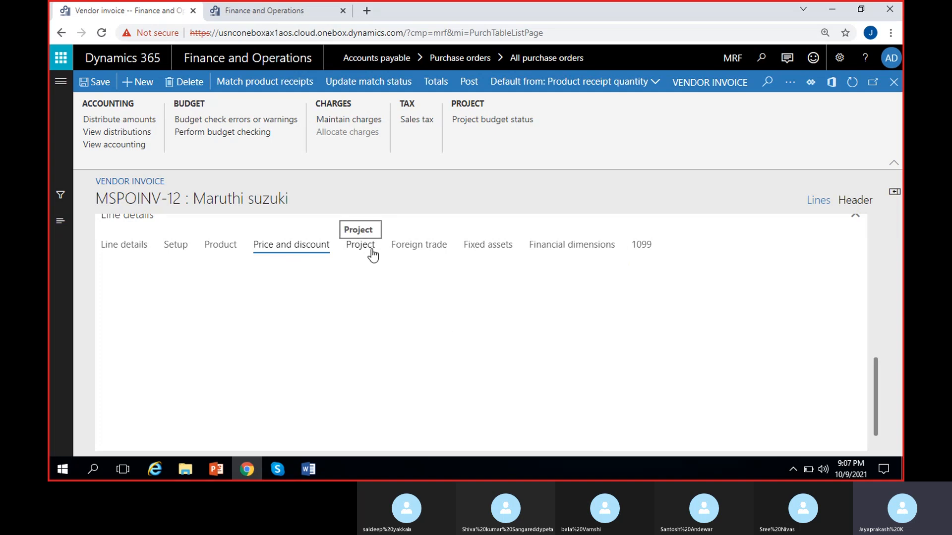
left_click(414, 248)
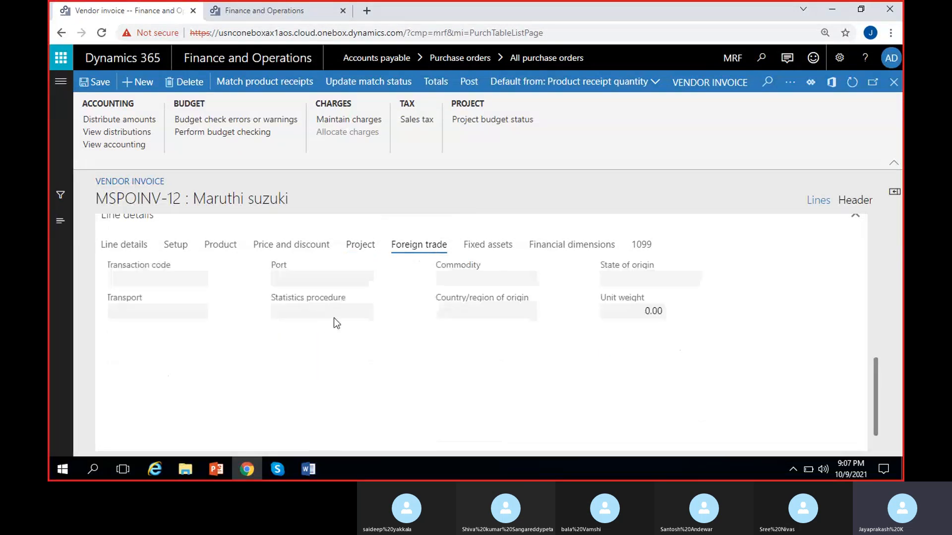
left_click(488, 248)
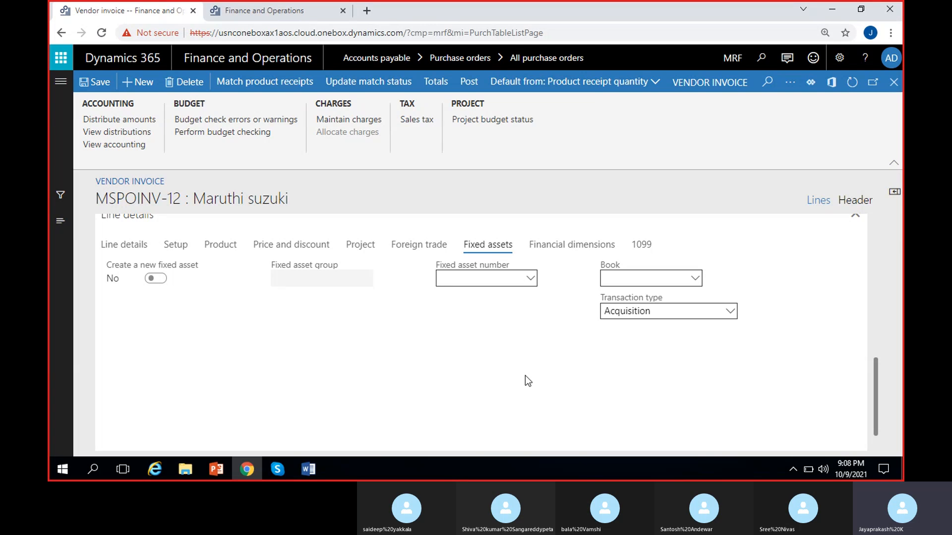
scroll(376, 337, "up", 2)
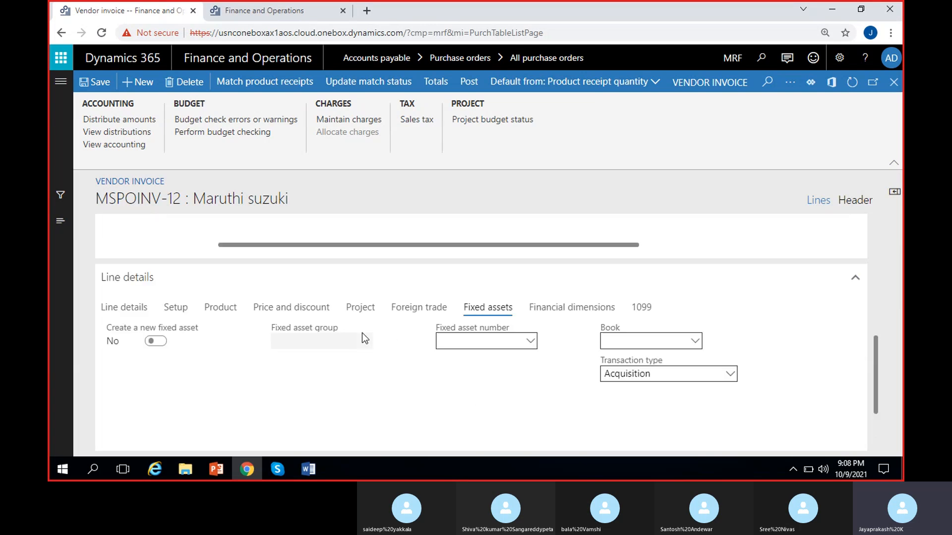
left_click(571, 311)
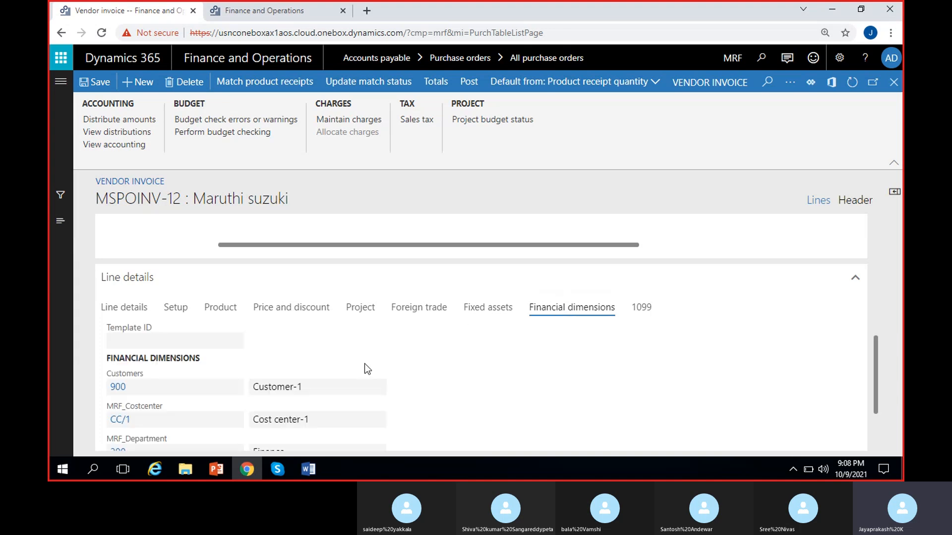
scroll(416, 389, "down", 3)
scroll(264, 371, "up", 2)
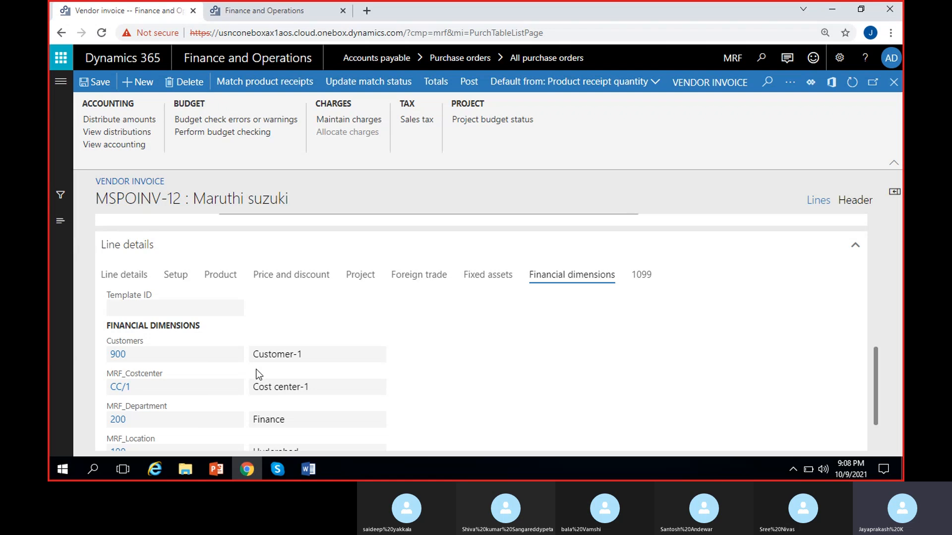
- Check the matching results on the invoice line and the match status in the vendor invoice header
scroll(238, 387, "up", 5)
left_click_drag(221, 400, 272, 404)
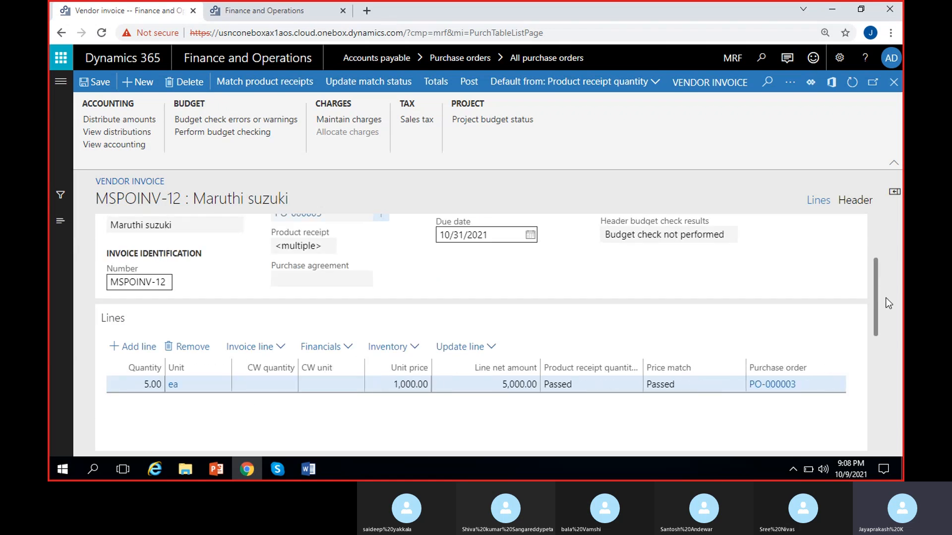
scroll(875, 284, "up", 3)
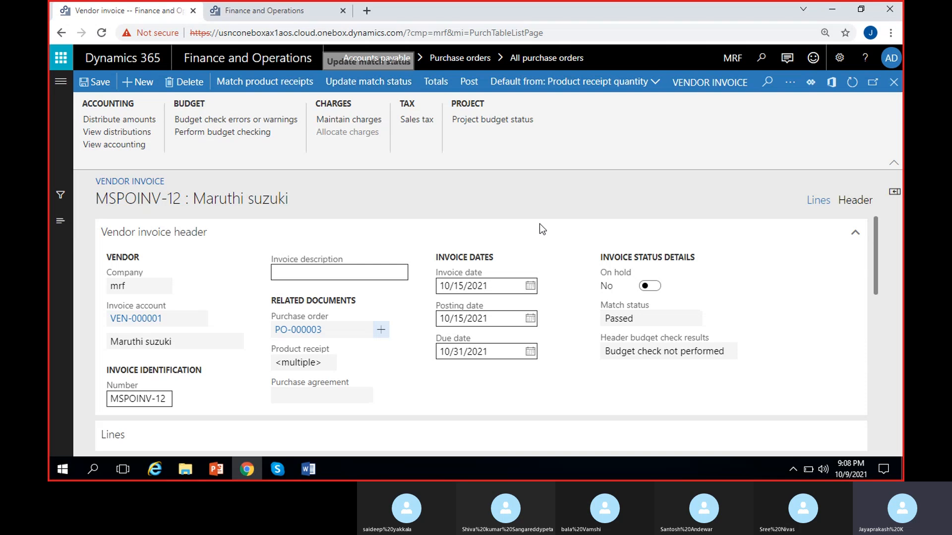
left_click(625, 319)
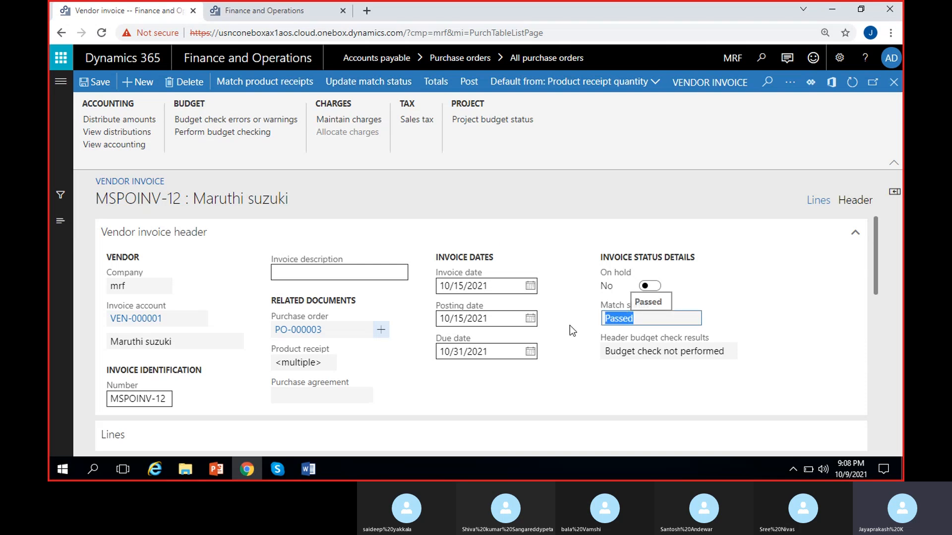
left_click(566, 323)
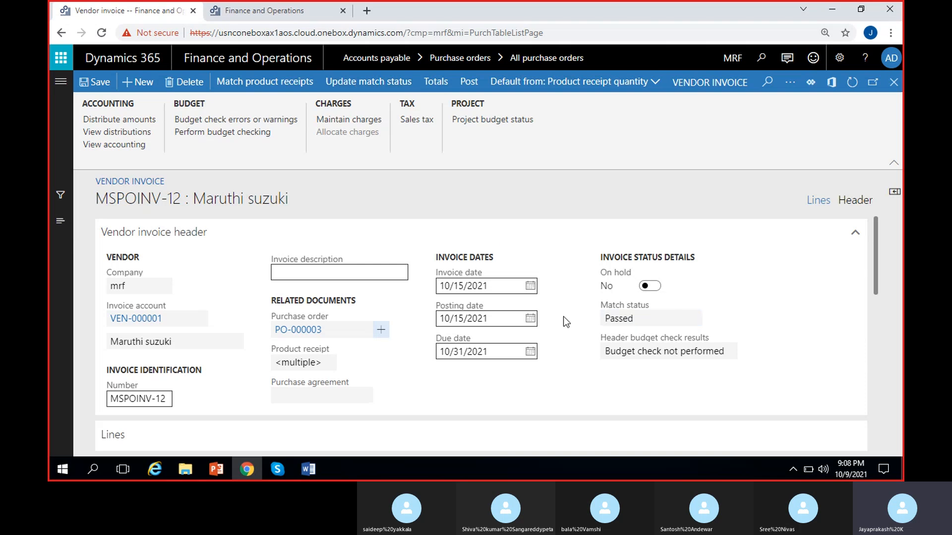
- Set the Cycle line's unit price to 900.00 on the vendor invoice and update the match status
scroll(565, 320, "down", 5)
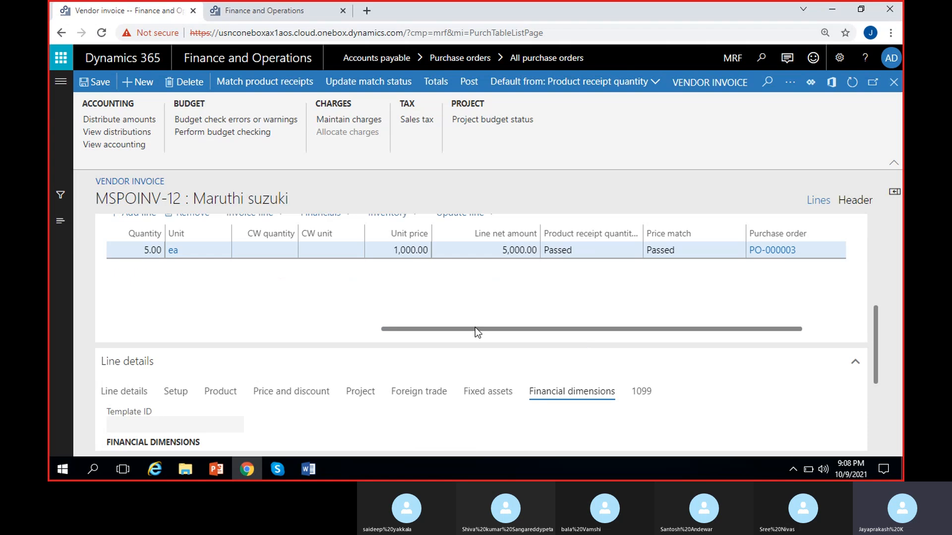
left_click_drag(880, 336, 881, 265)
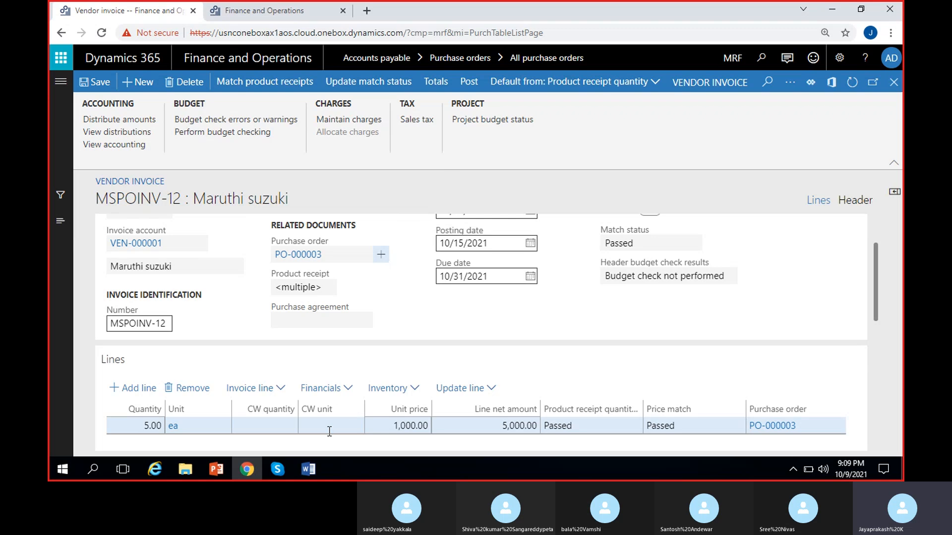
left_click(399, 427)
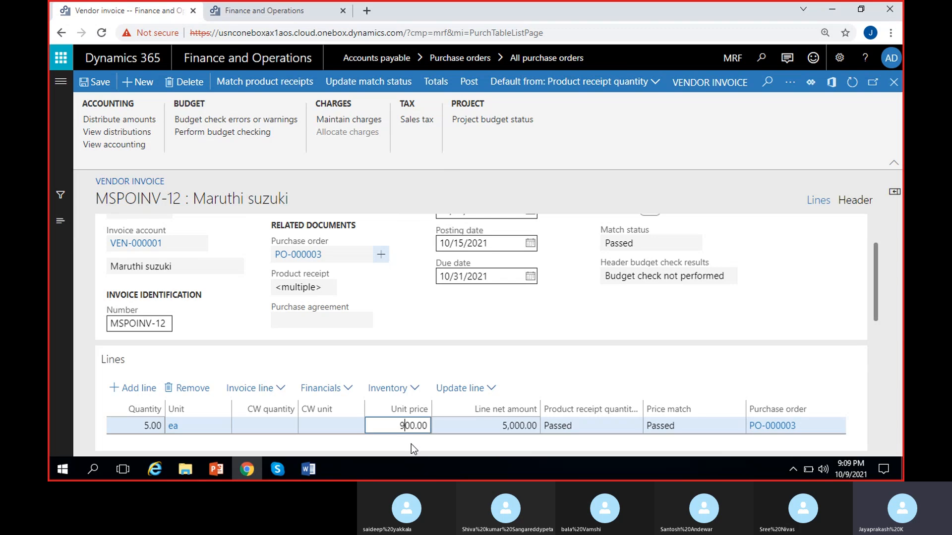
left_click(411, 444)
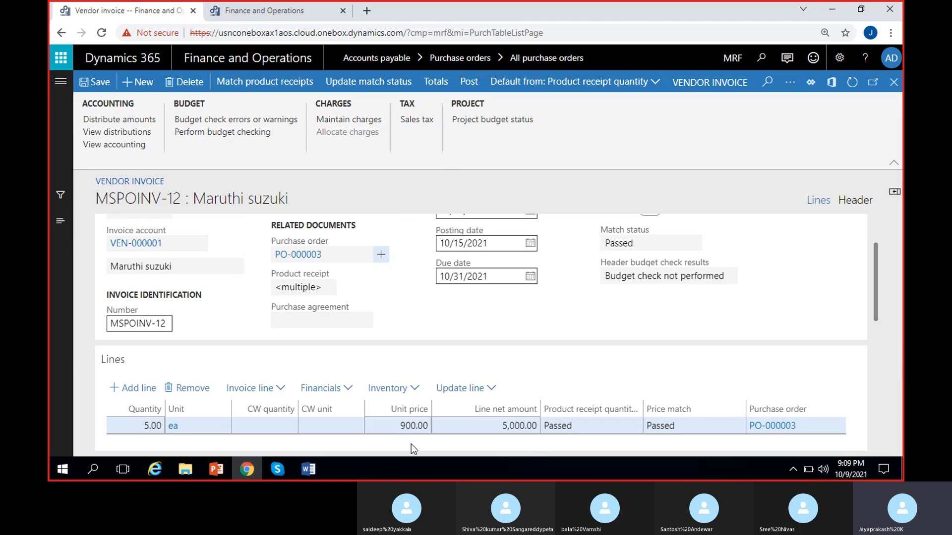
left_click(361, 87)
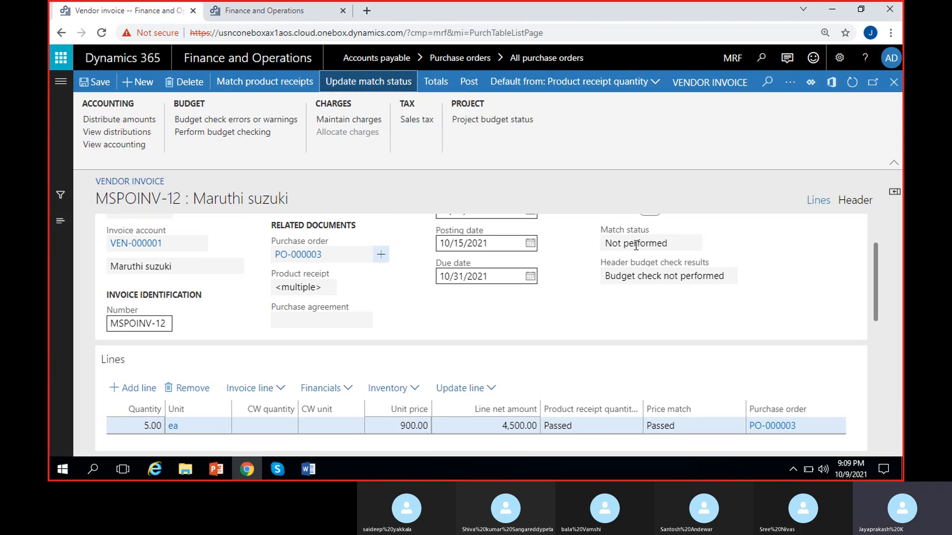
- Check the header match status against the reduced unit price of the Cycle line
left_click(670, 243)
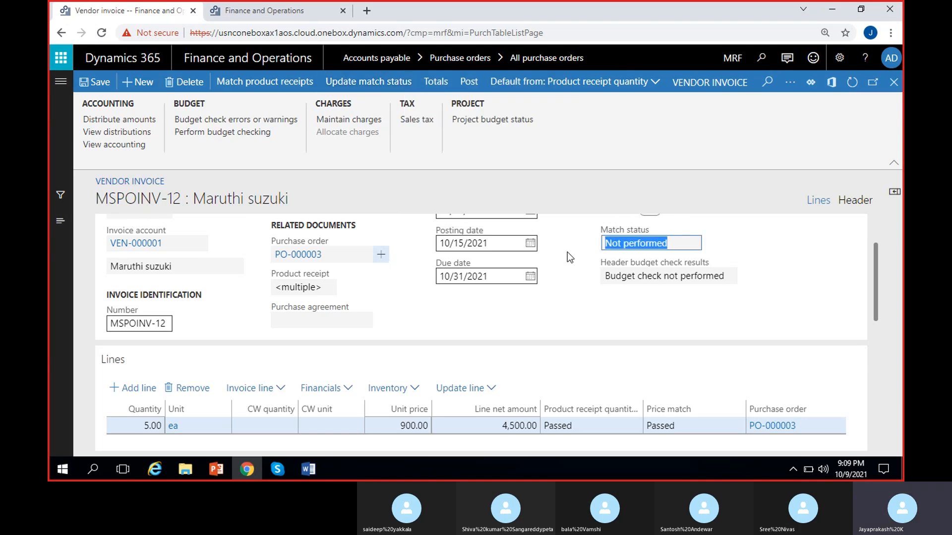
left_click(567, 252)
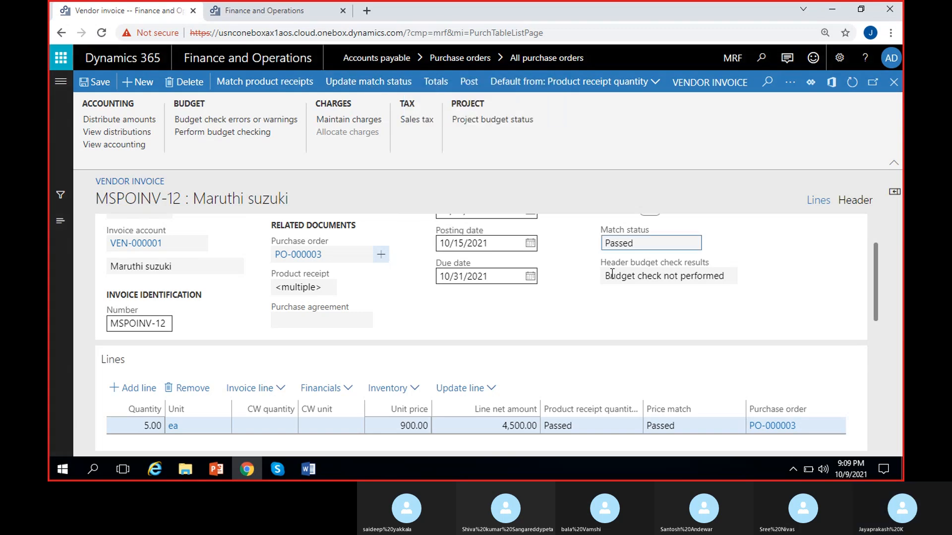
left_click(628, 238)
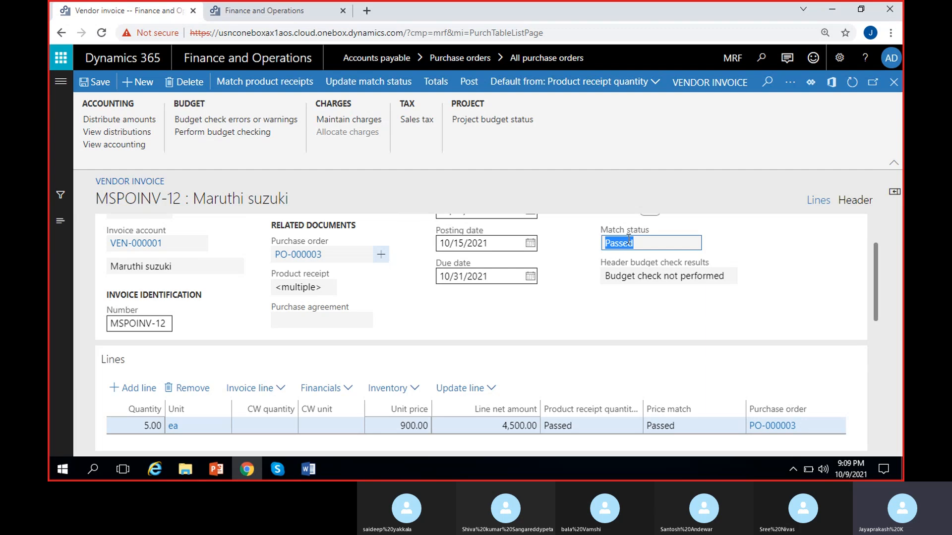
left_click(417, 441)
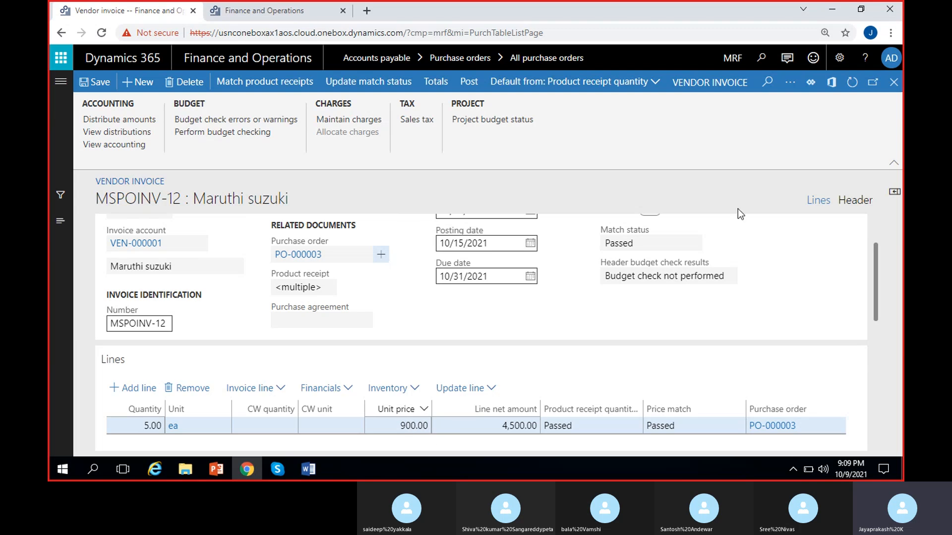
left_click(647, 236)
left_click(562, 249)
- Set the Cycle line's unit price to 1,000.00 and update the invoice's match status
left_click(402, 426)
key("BackSpace")
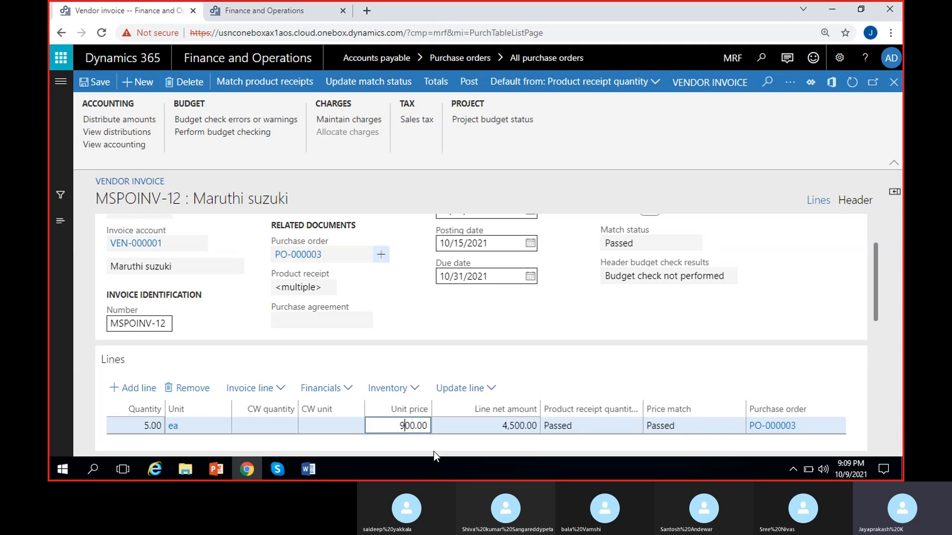
type("1,")
type("0")
left_click(446, 445)
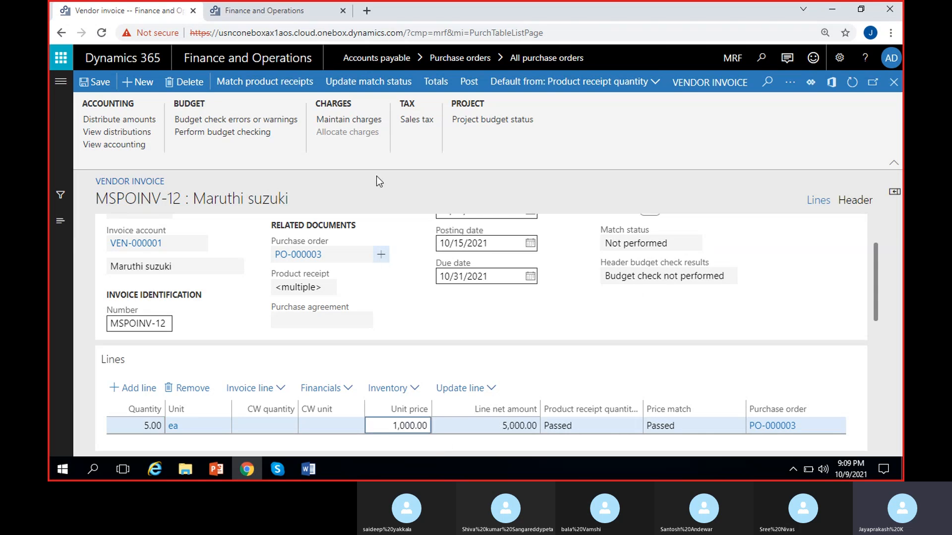
left_click(579, 260)
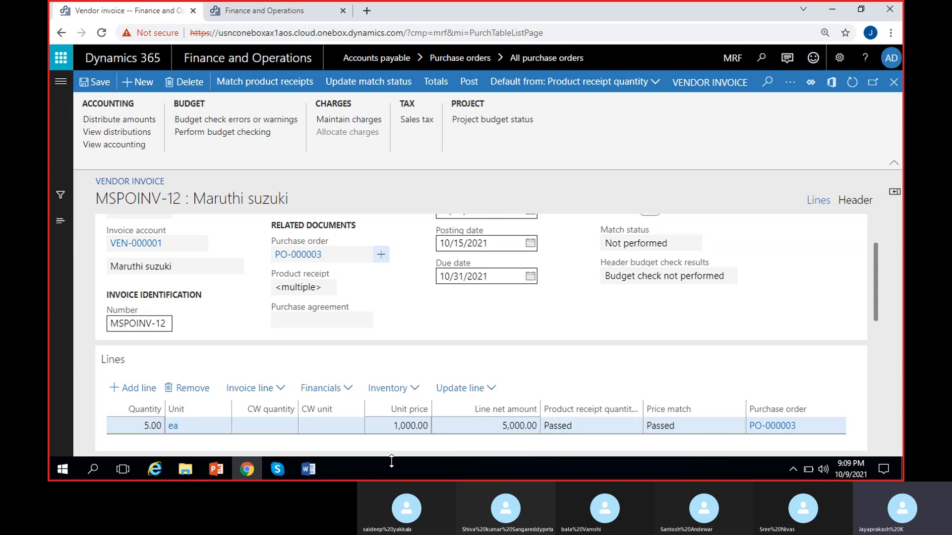
left_click_drag(673, 243, 583, 250)
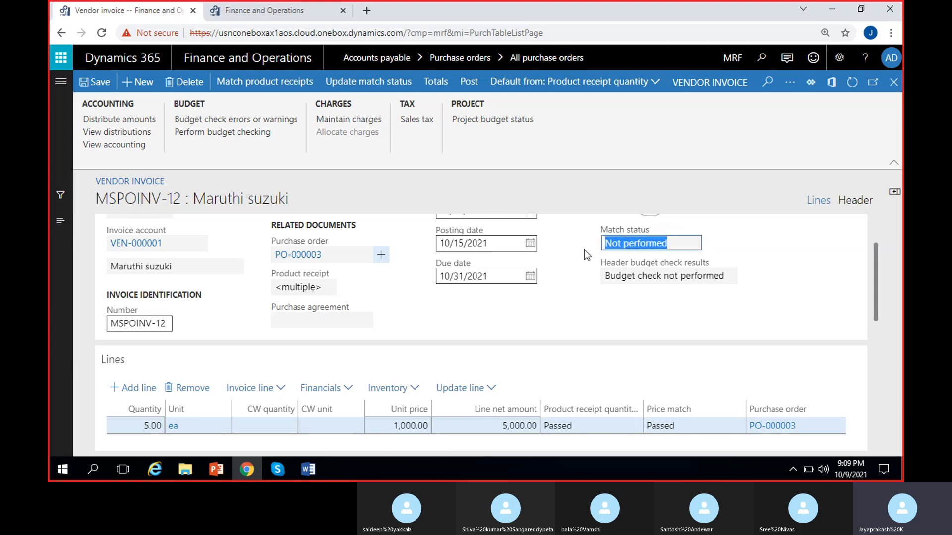
left_click(573, 274)
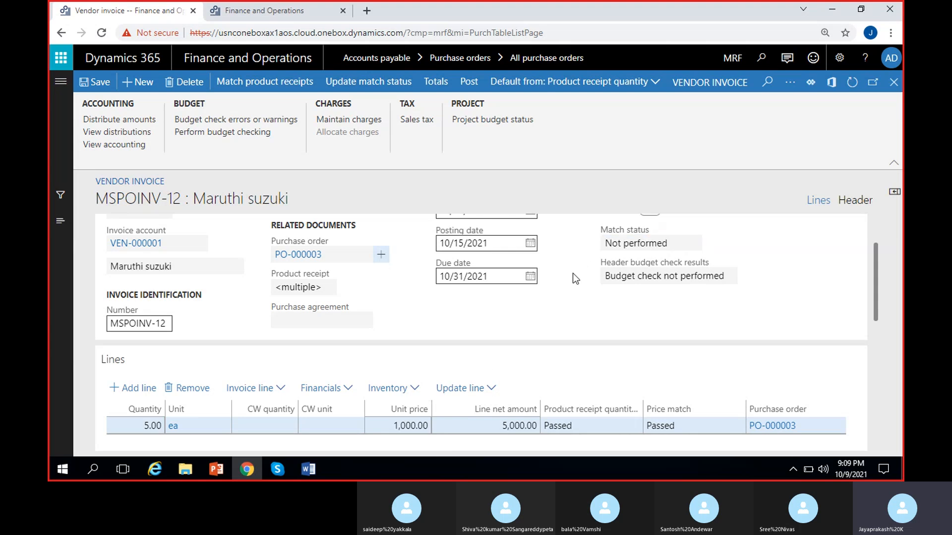
left_click(377, 81)
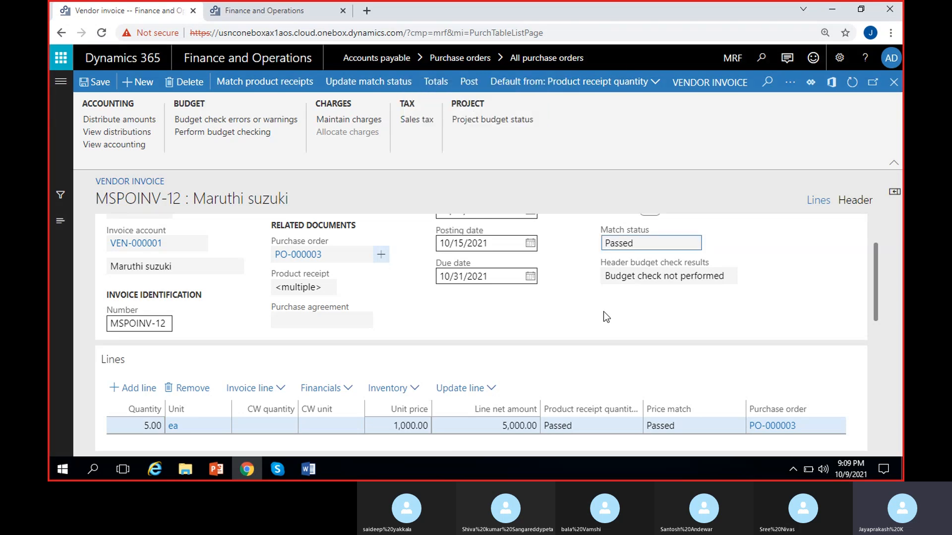
- Examine the subtotal, discount, charges, sales tax, round-off and cash discount in the invoice totals
scroll(872, 287, "up", 2)
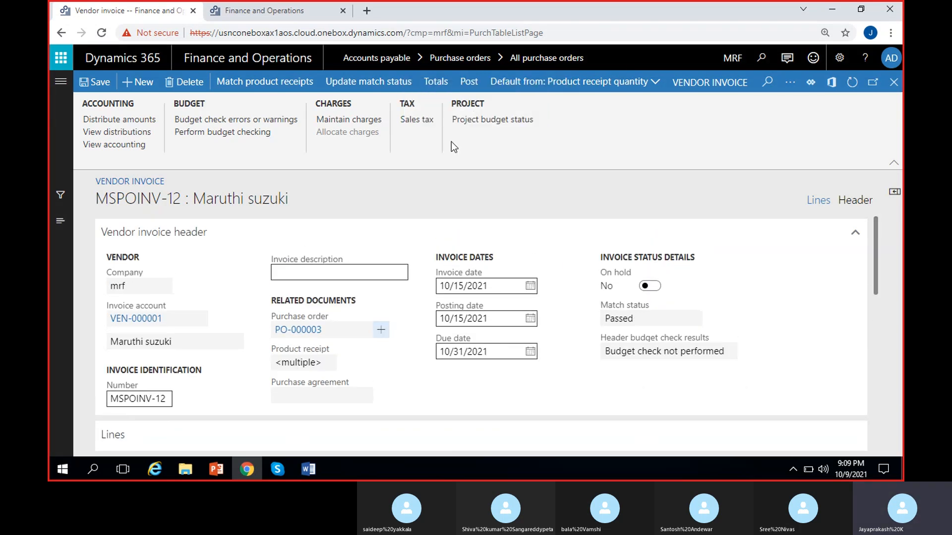
left_click(432, 82)
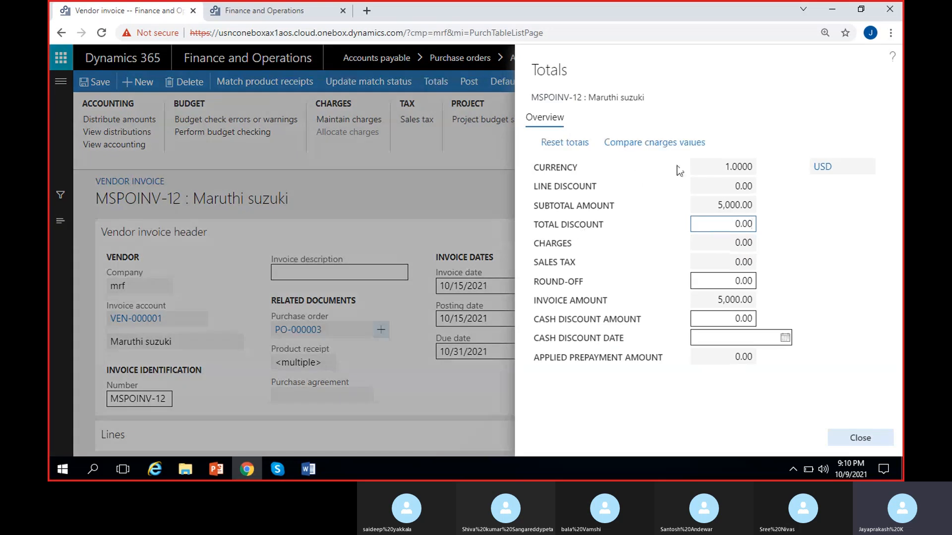
left_click_drag(719, 206, 790, 214)
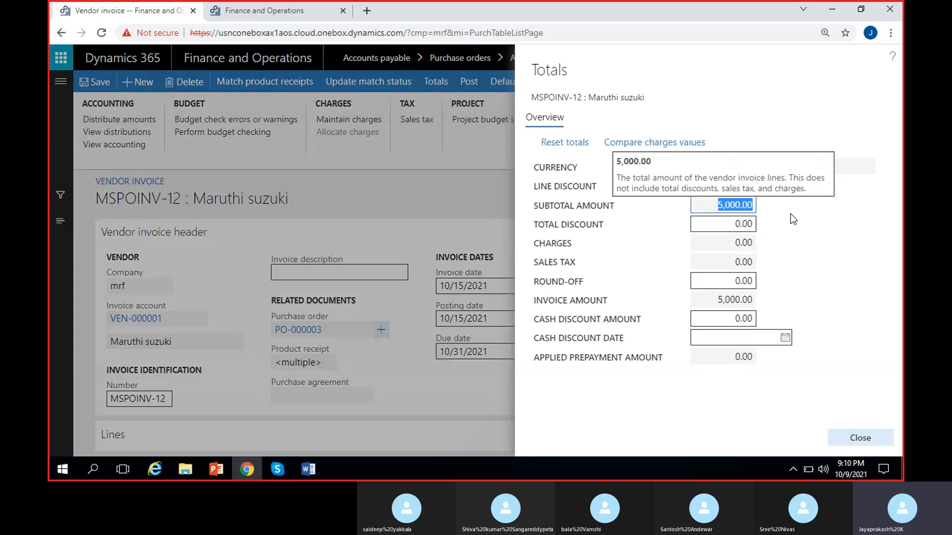
left_click(808, 232)
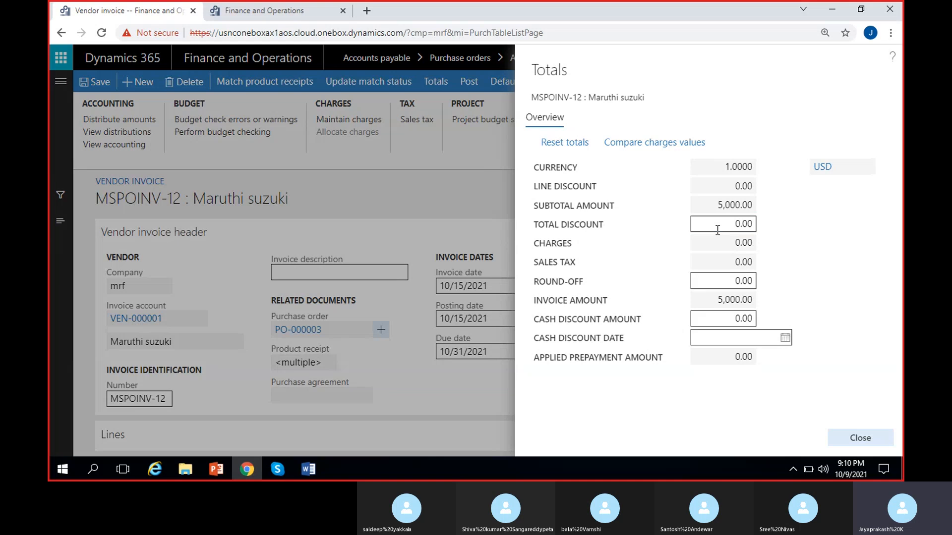
left_click_drag(746, 242, 808, 257)
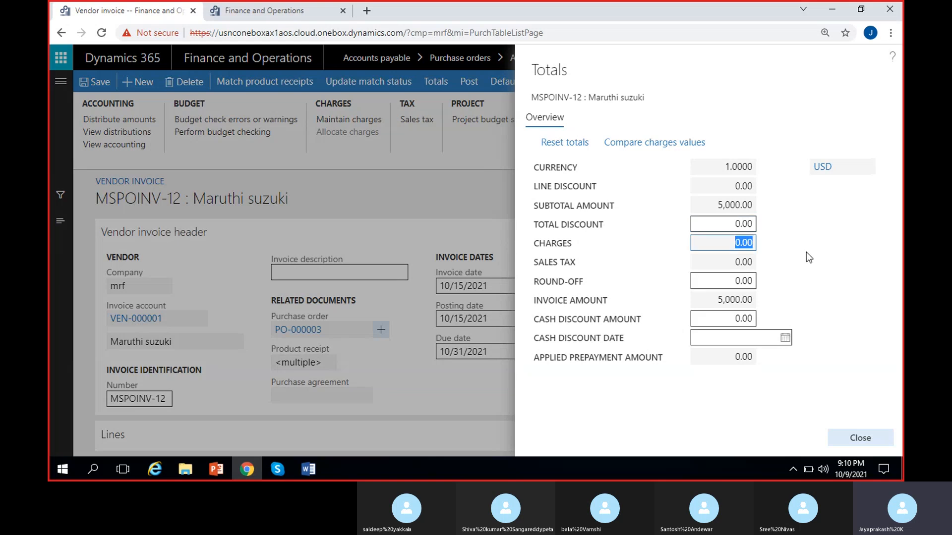
left_click(734, 264)
left_click(715, 287)
left_click(738, 223)
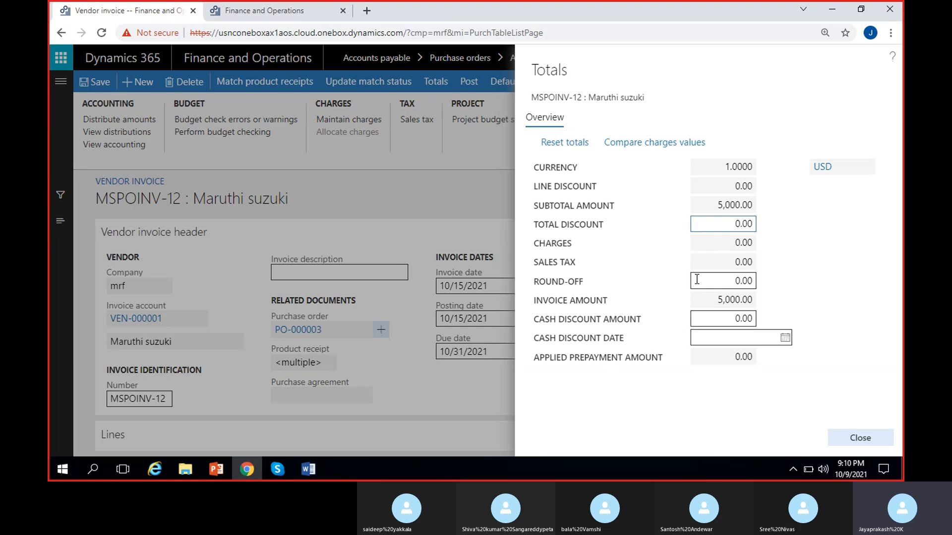
left_click(715, 283)
left_click(670, 267)
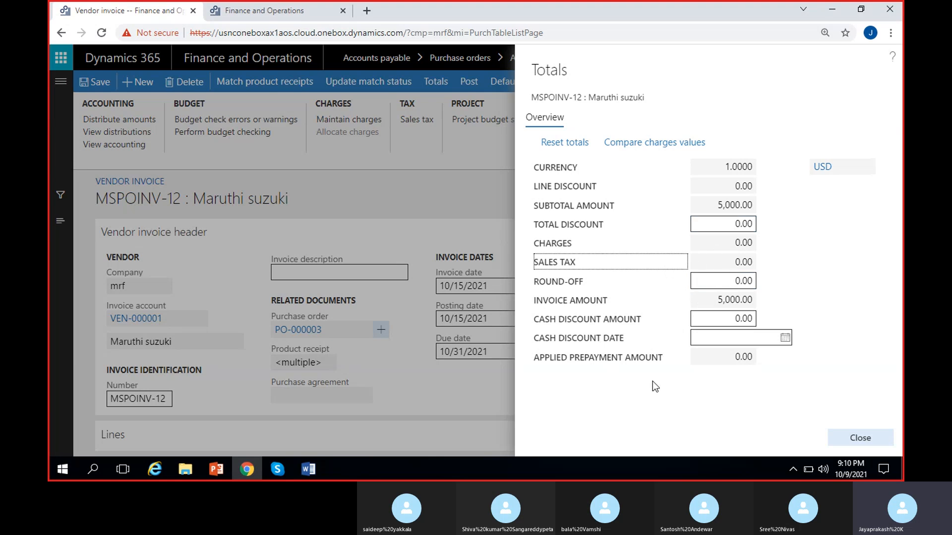
left_click(717, 318)
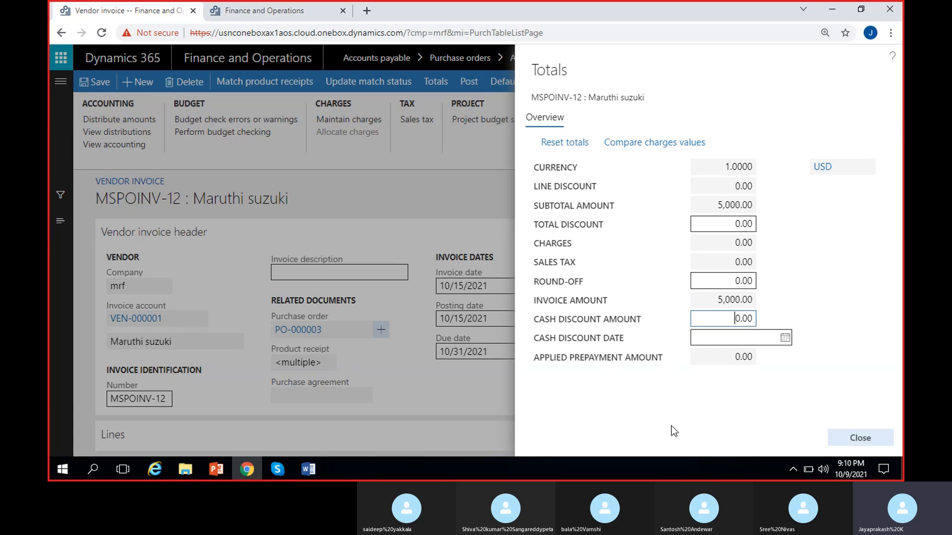
left_click(662, 383)
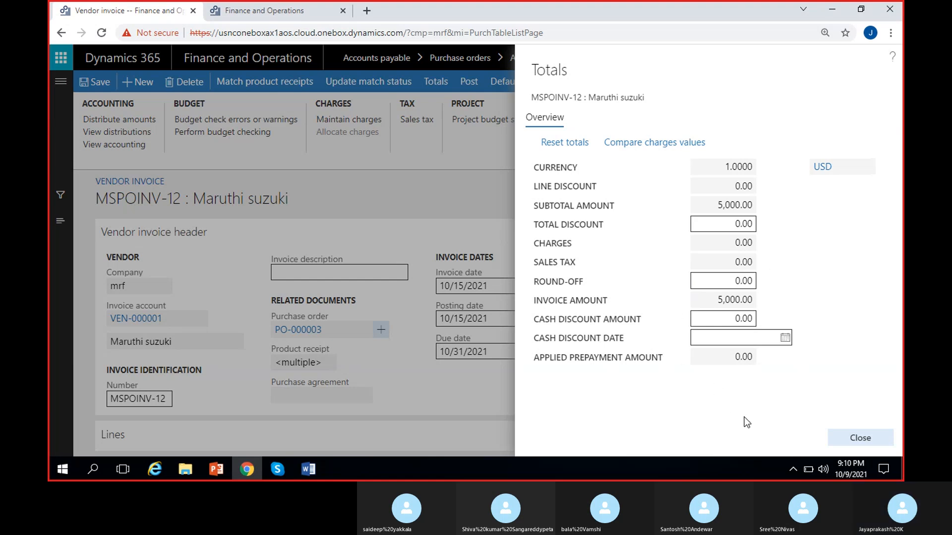
left_click(851, 439)
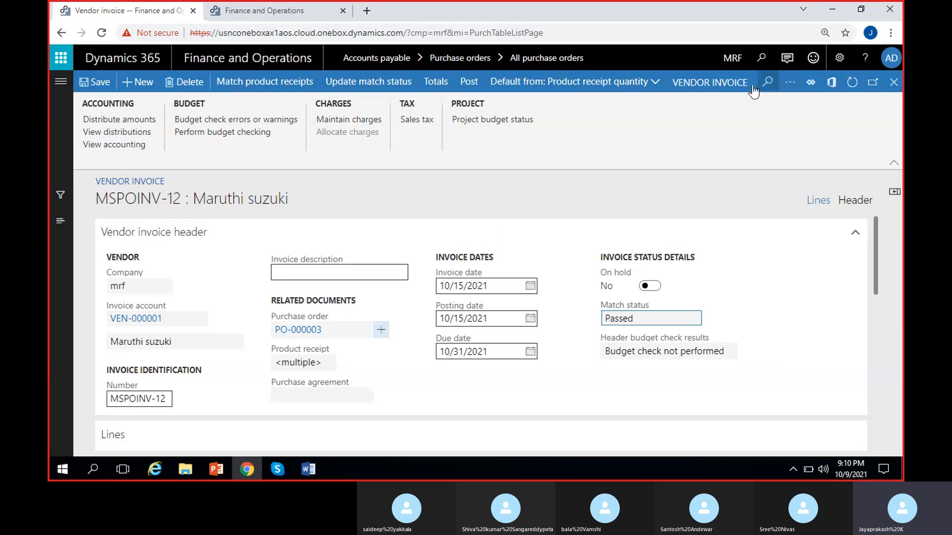
- Review the available vendor invoice, process, review and financials actions, and recheck the invoice line matching and header match status
left_click(720, 84)
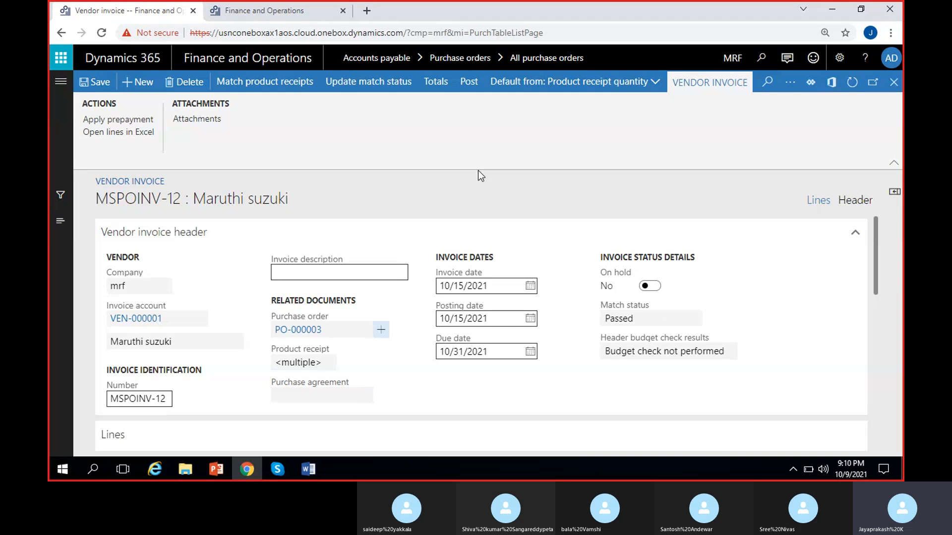
left_click(788, 91)
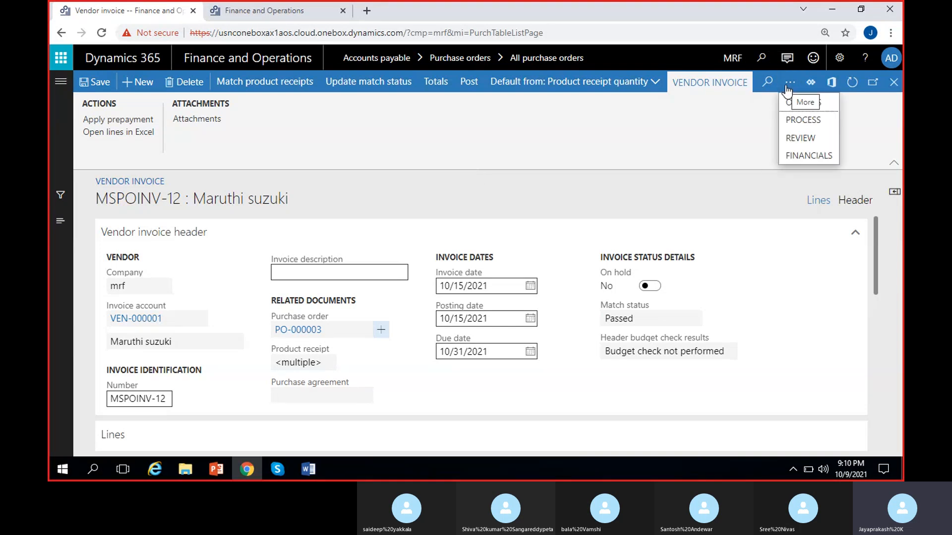
left_click(801, 120)
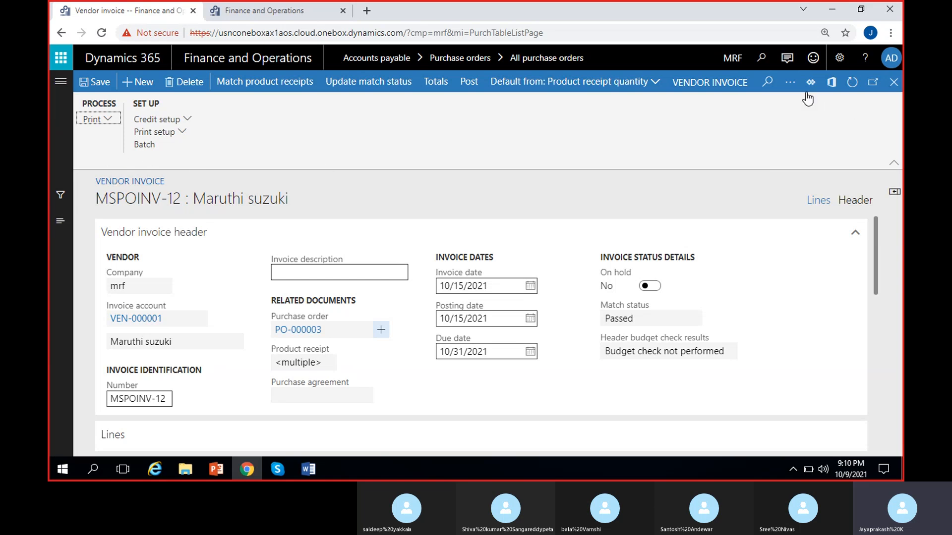
left_click(789, 83)
left_click(808, 138)
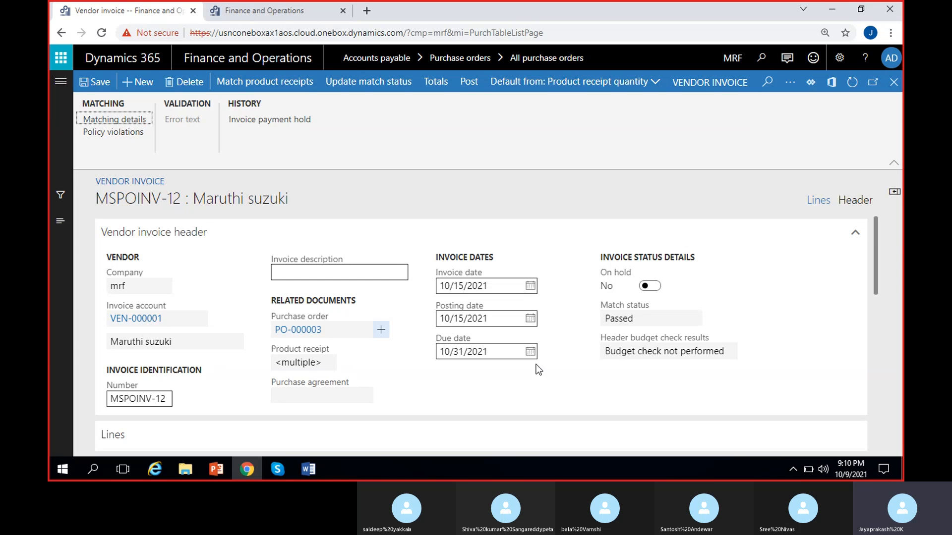
scroll(536, 364, "down", 3)
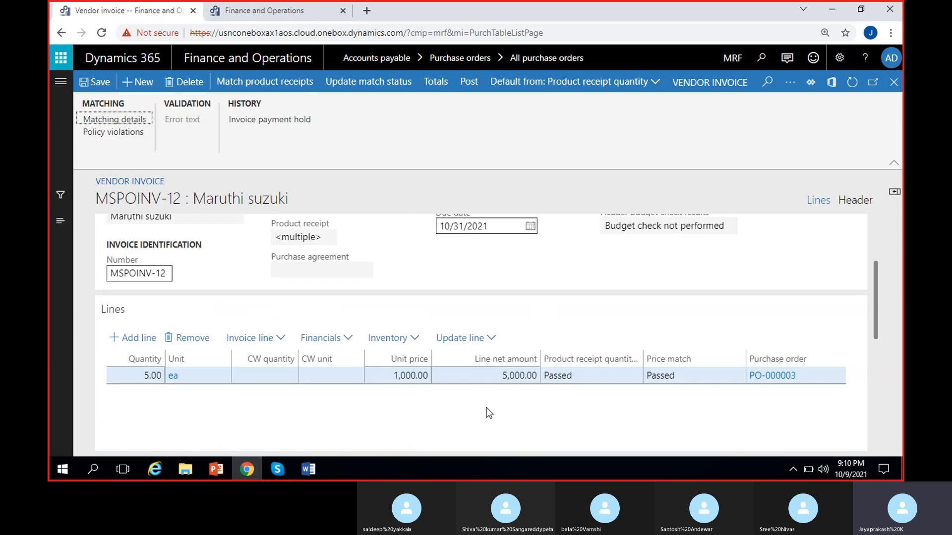
scroll(875, 286, "up", 3)
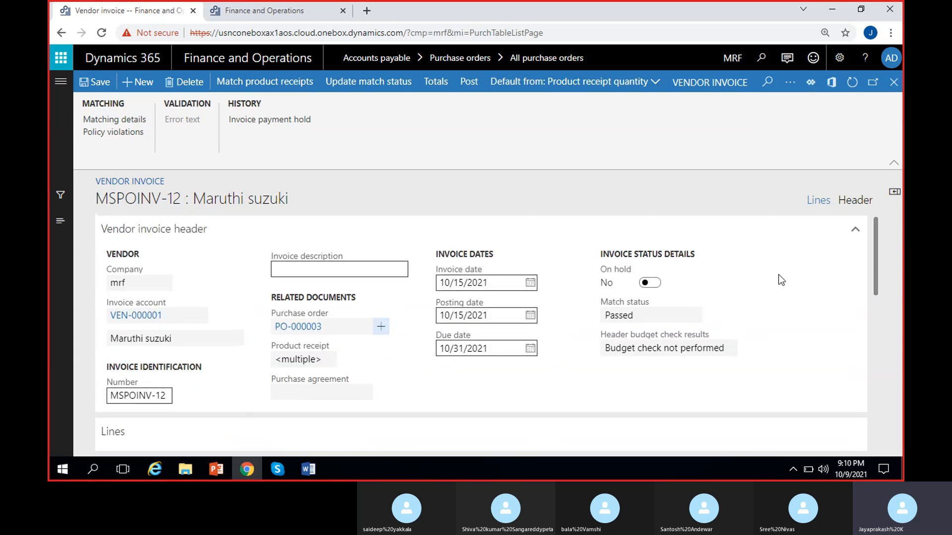
left_click_drag(633, 315, 582, 328)
left_click(477, 136)
left_click(789, 84)
left_click(808, 155)
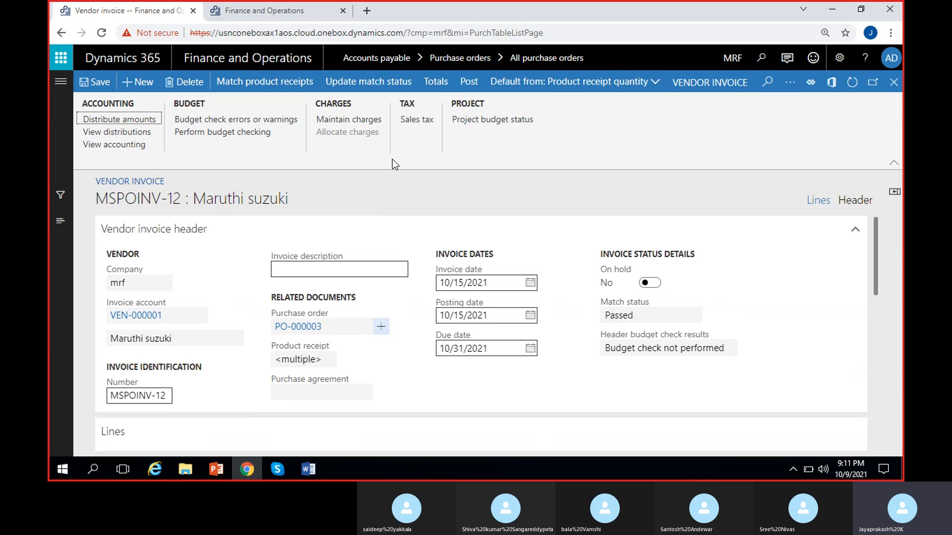
- Try to post vendor invoice MSPOINV-12 and dismiss the low battery notice
left_click(472, 128)
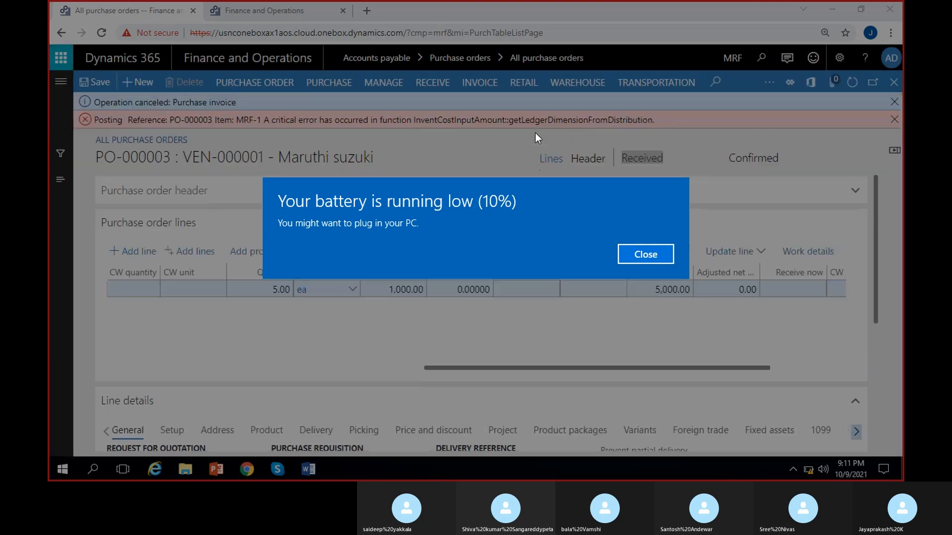
left_click(646, 255)
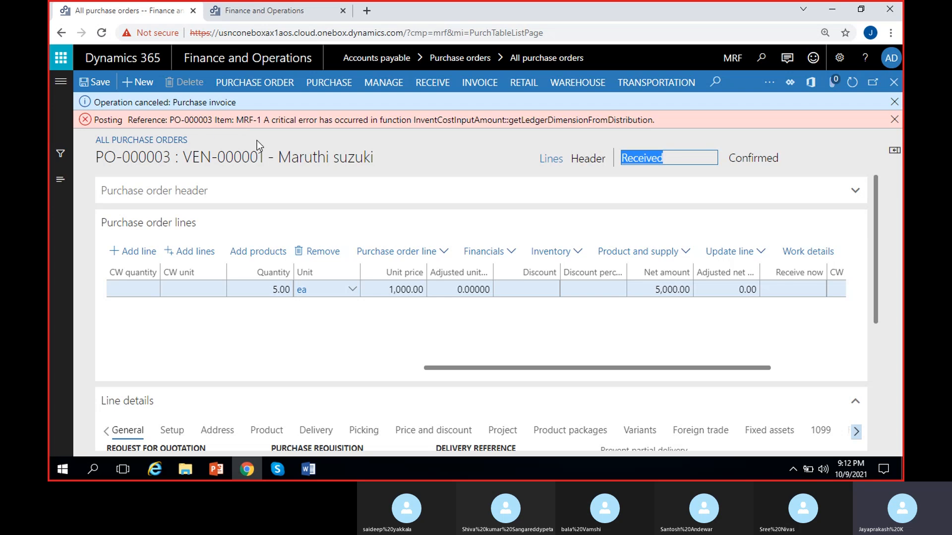
- Open the Item groups page from the Inventory management setup in the second browser tab
left_click(276, 14)
left_click(667, 286)
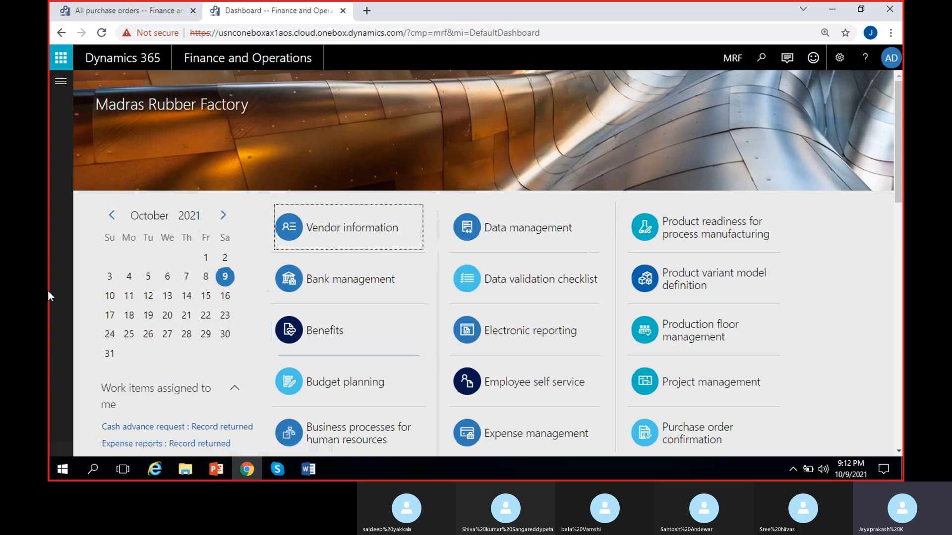
left_click(61, 81)
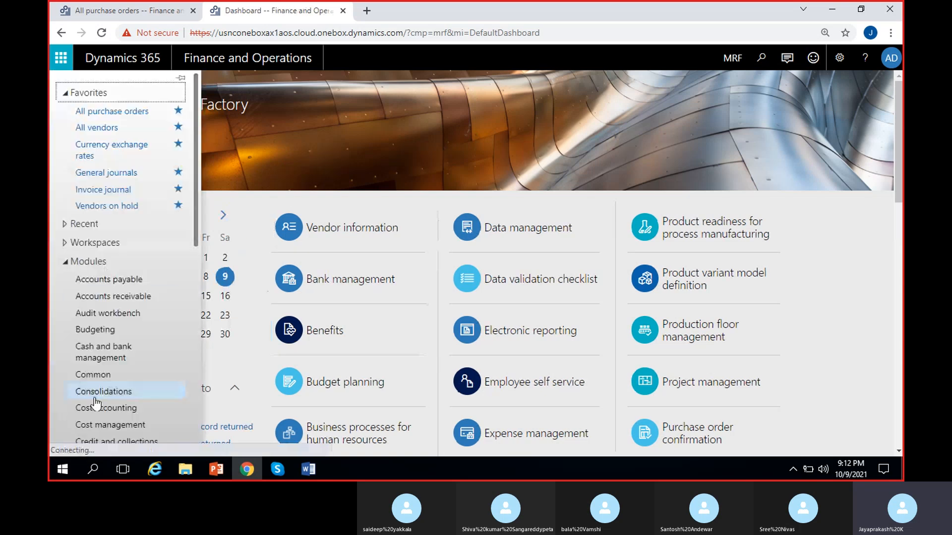
scroll(106, 429, "down", 1)
scroll(105, 429, "down", 3)
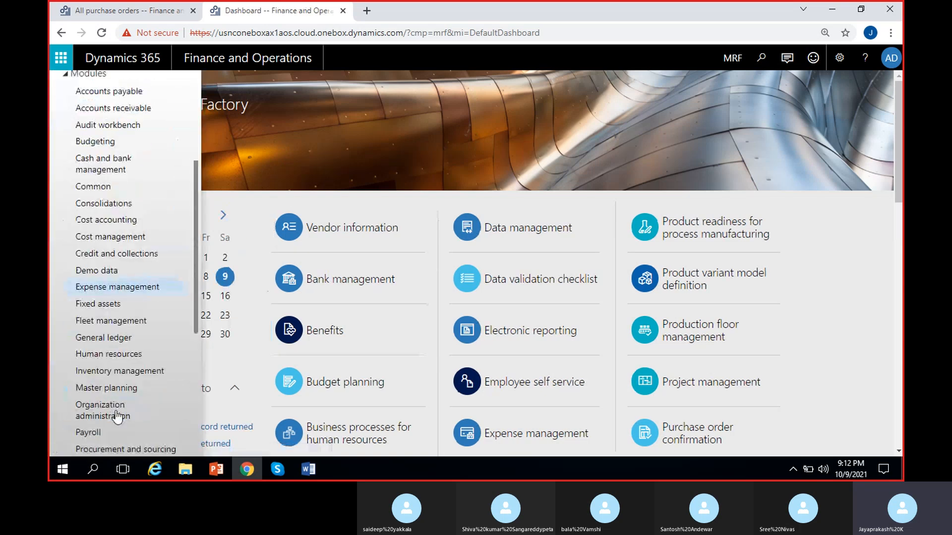
left_click(109, 372)
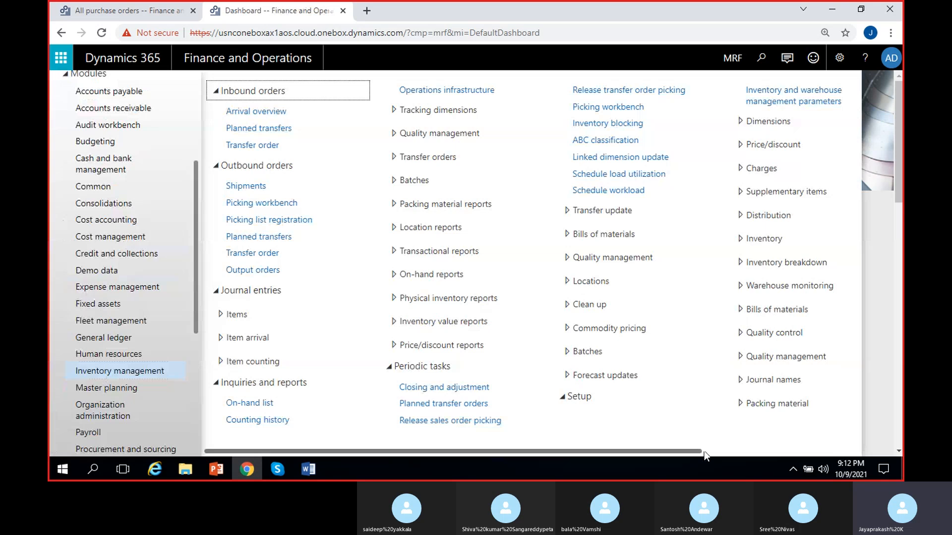
left_click(704, 452)
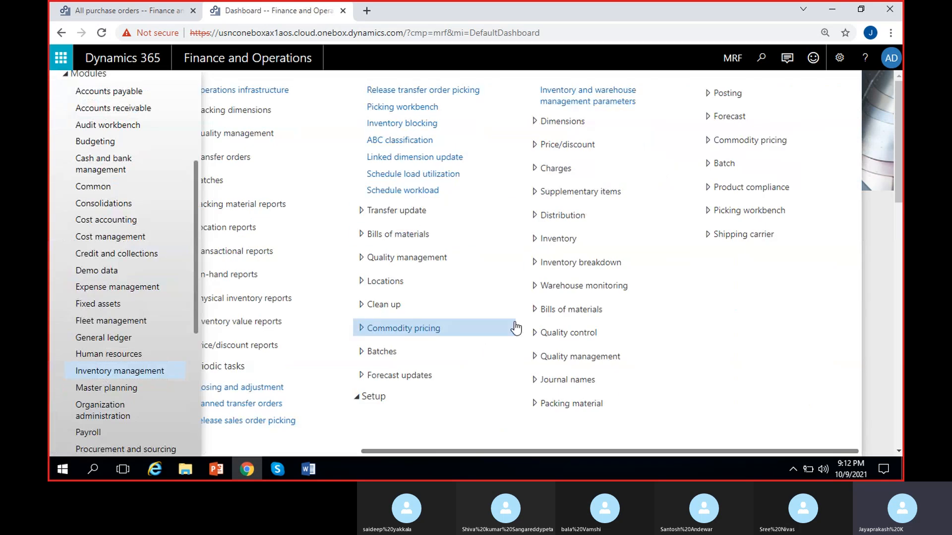
left_click(570, 240)
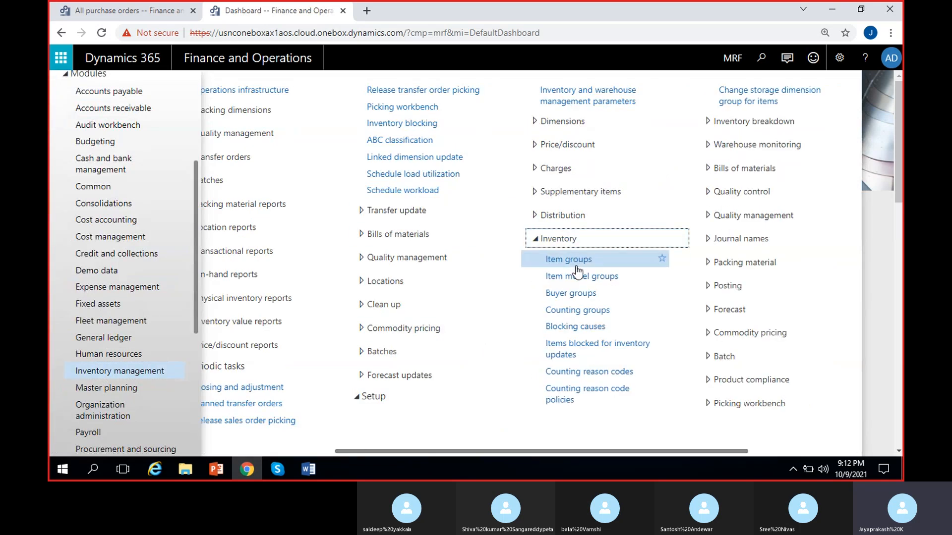
left_click(582, 258)
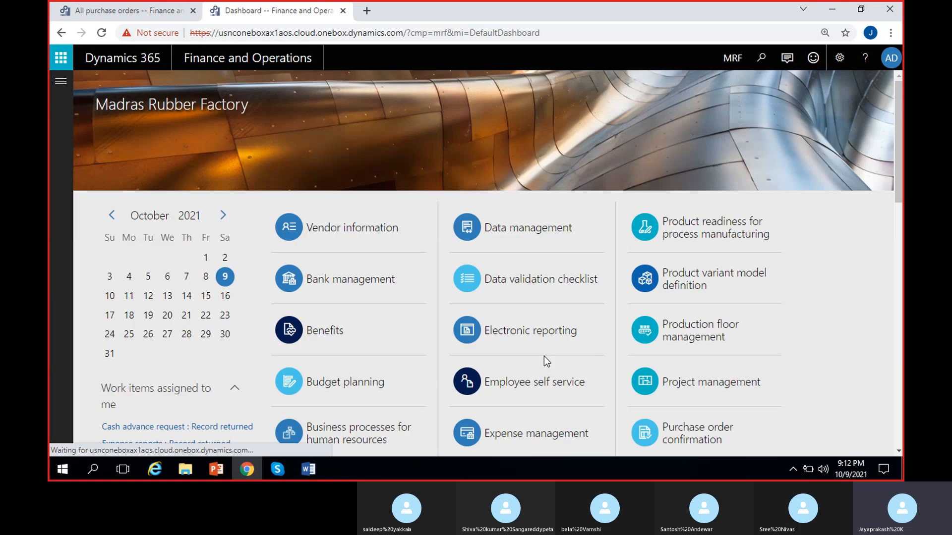
left_click(122, 7)
left_click(271, 10)
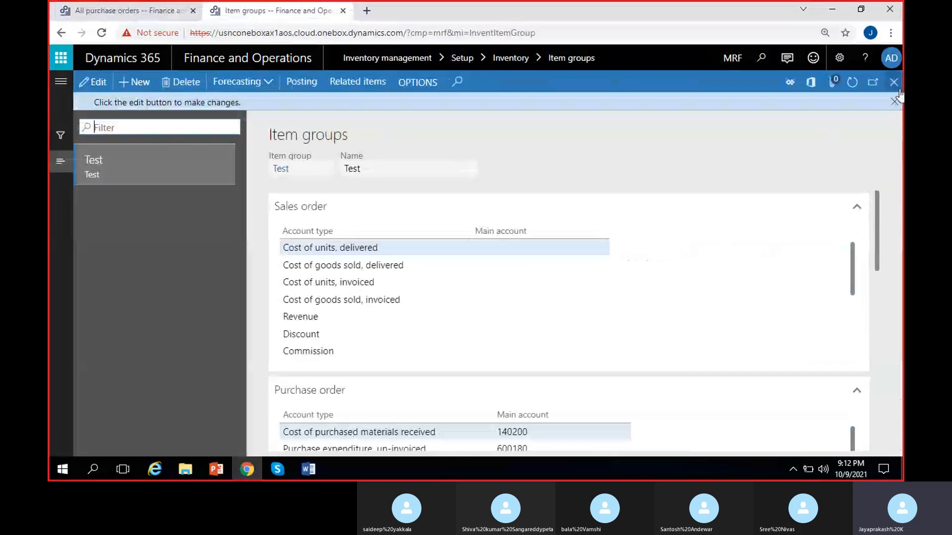
- Set the Test item group's main account for Purchase expenditure for product to 600180 Raw Materials Receipts and save the group
left_click(893, 103)
left_click(93, 82)
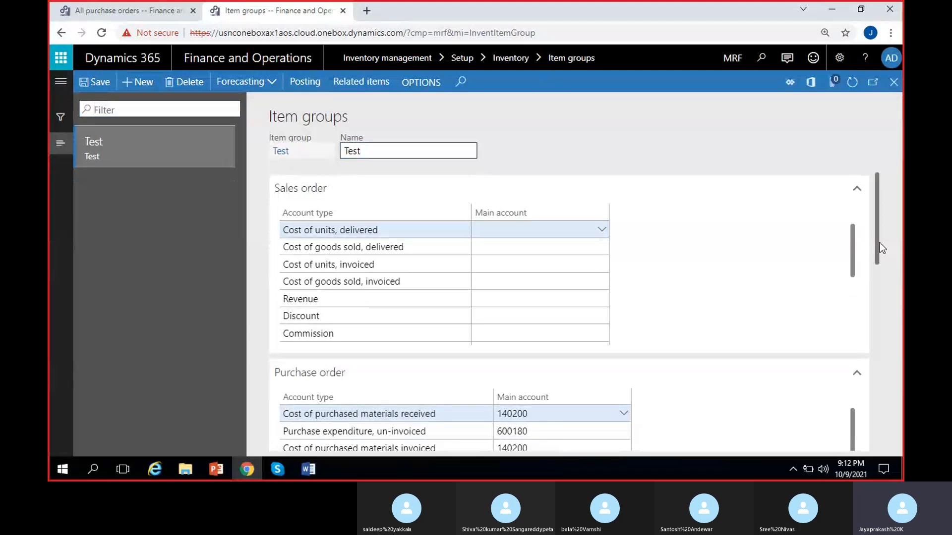
left_click_drag(880, 242, 886, 300)
left_click(564, 327)
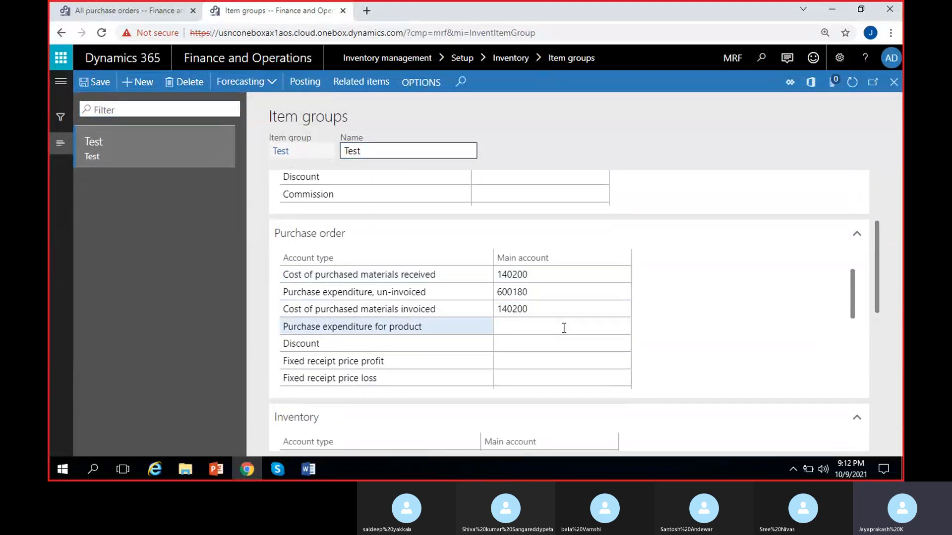
type("6")
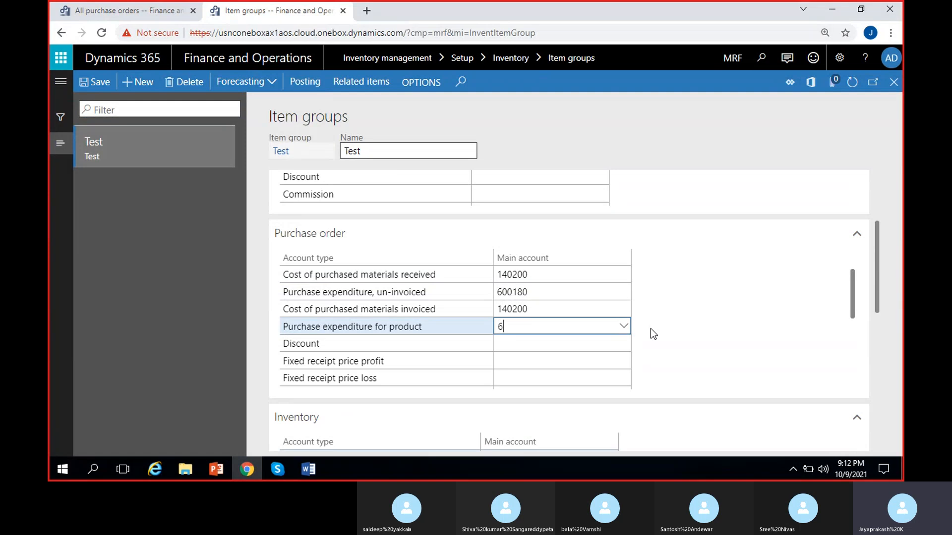
left_click(624, 327)
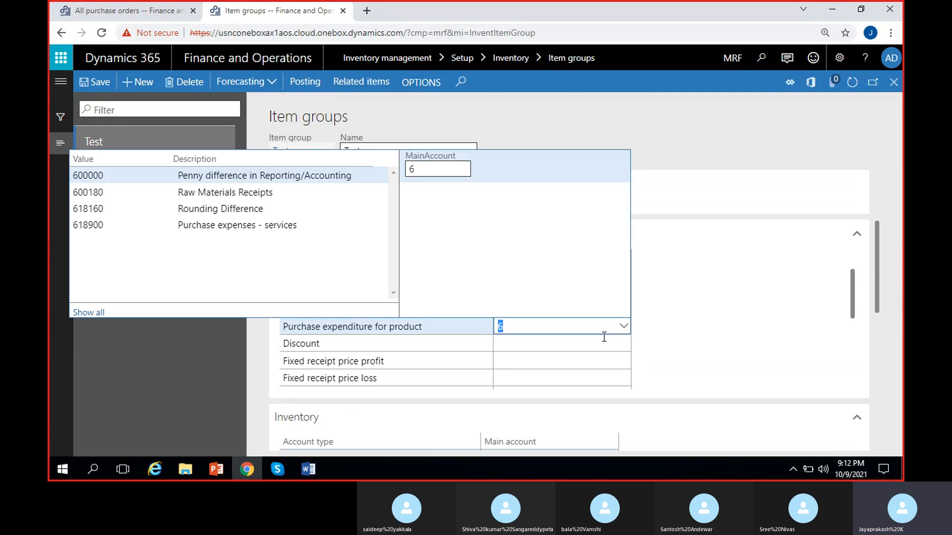
left_click(254, 195)
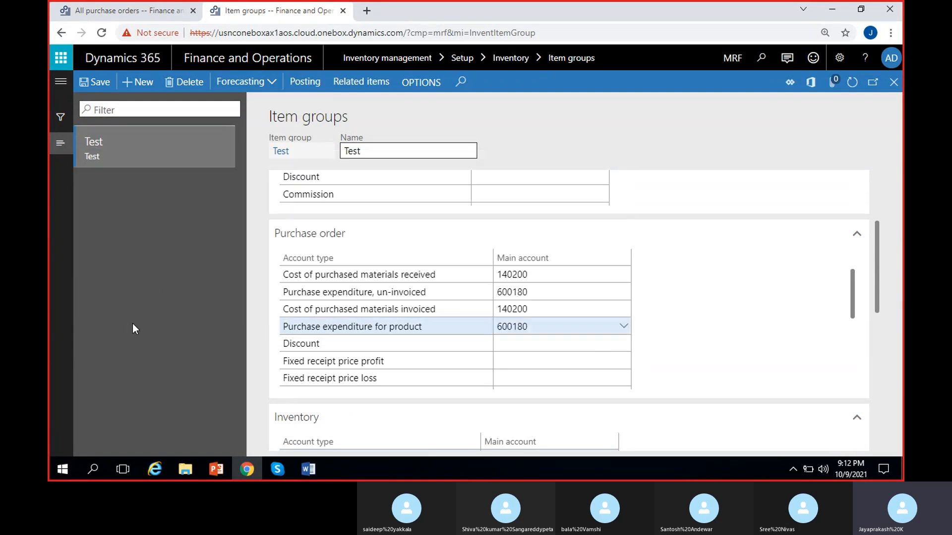
left_click(97, 83)
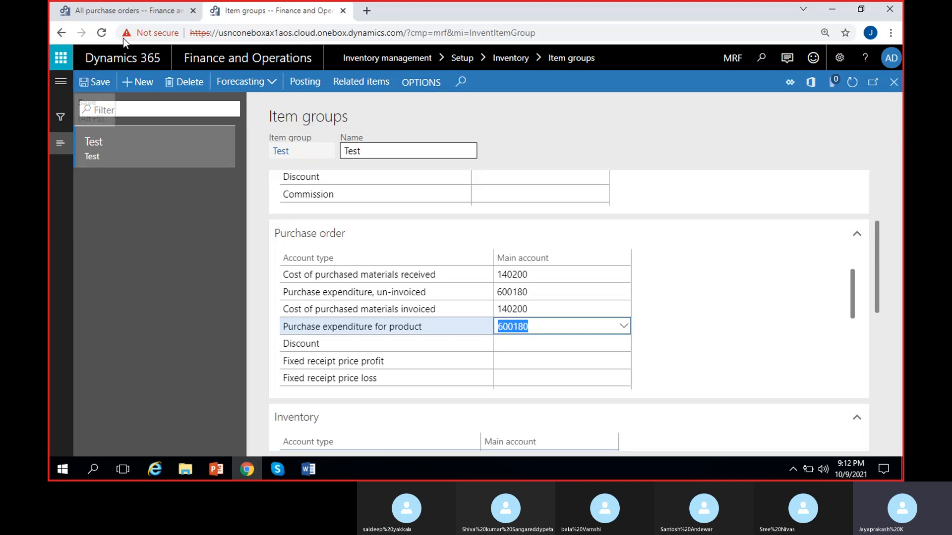
- Return to the Maruthi suzuki purchase order, dismiss its posting messages and refresh the order
left_click(127, 11)
left_click(894, 120)
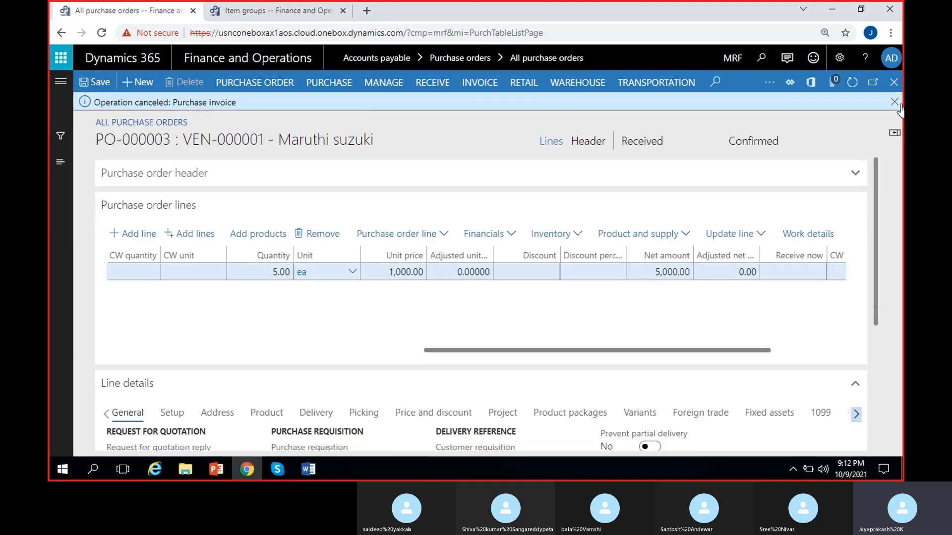
left_click(894, 101)
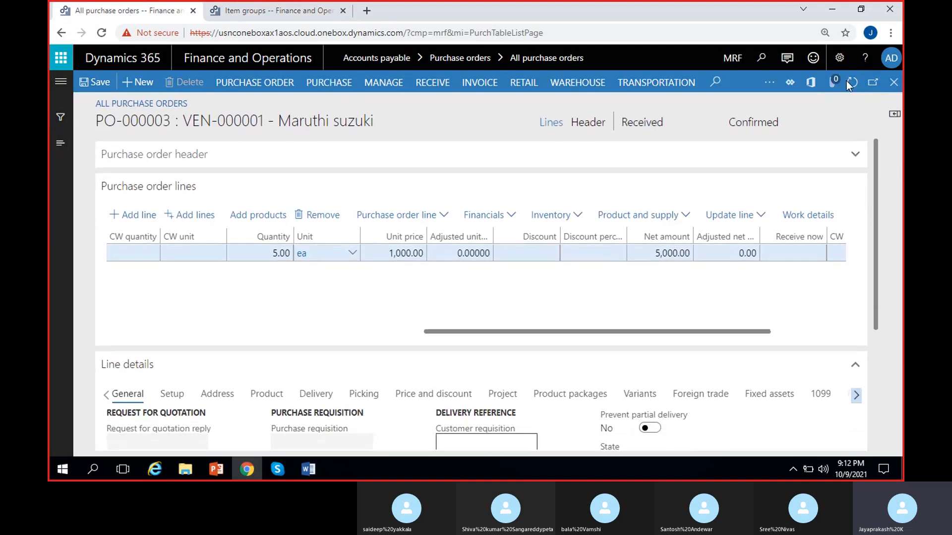
left_click(848, 82)
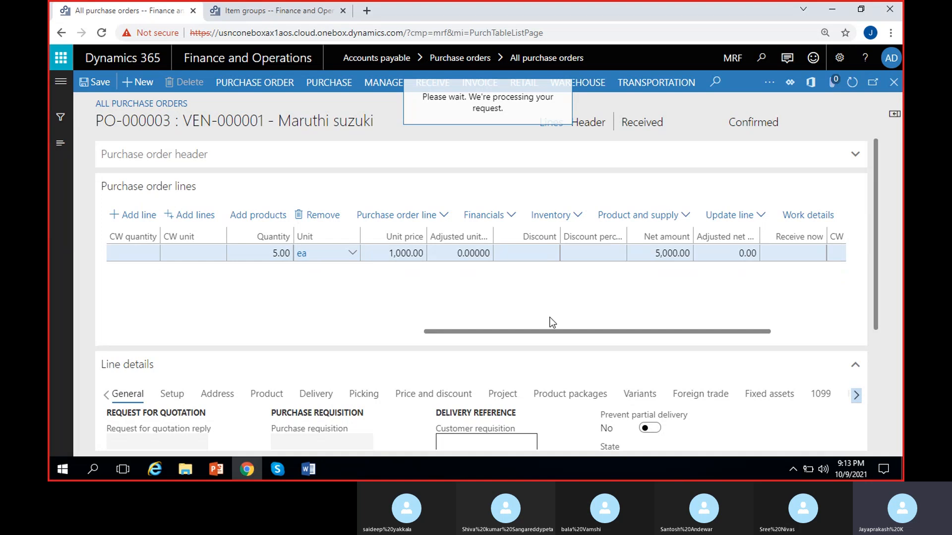
left_click(633, 126)
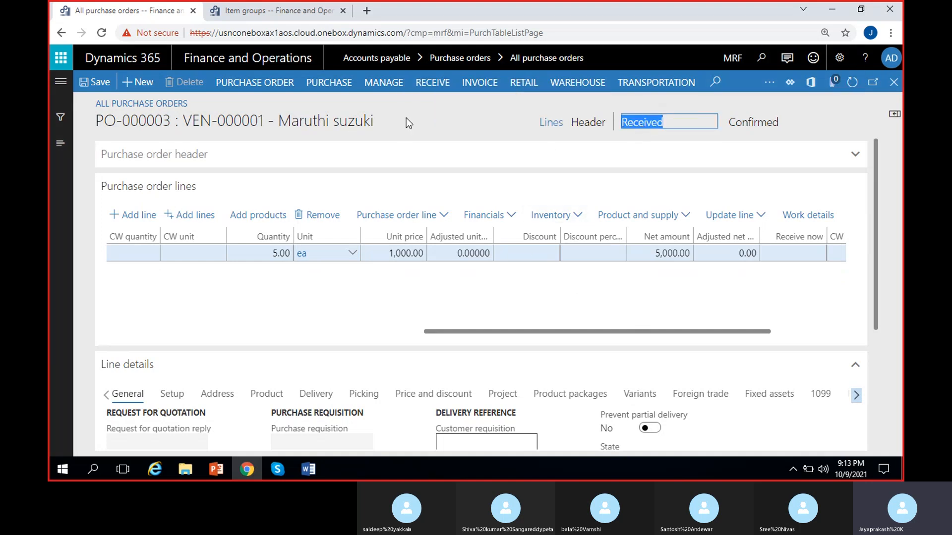
left_click_drag(97, 122, 169, 127)
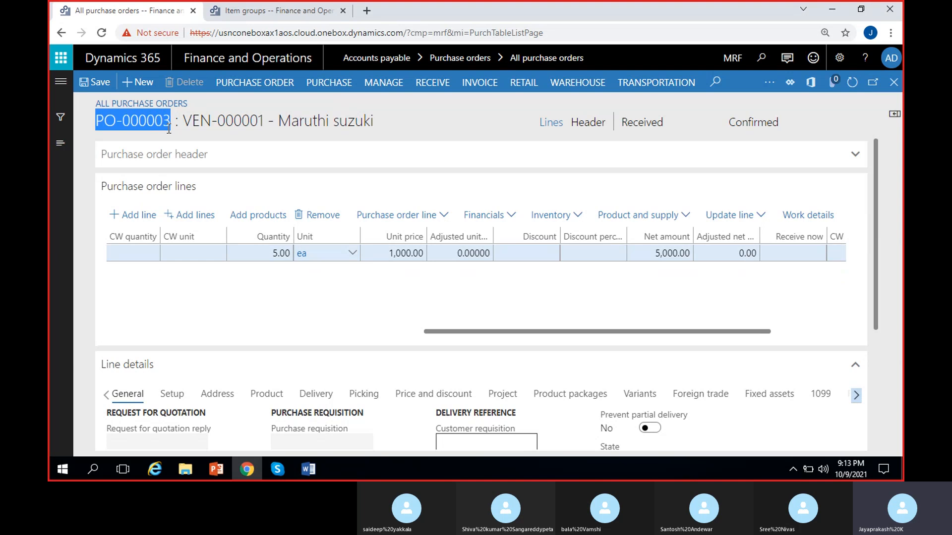
left_click(454, 129)
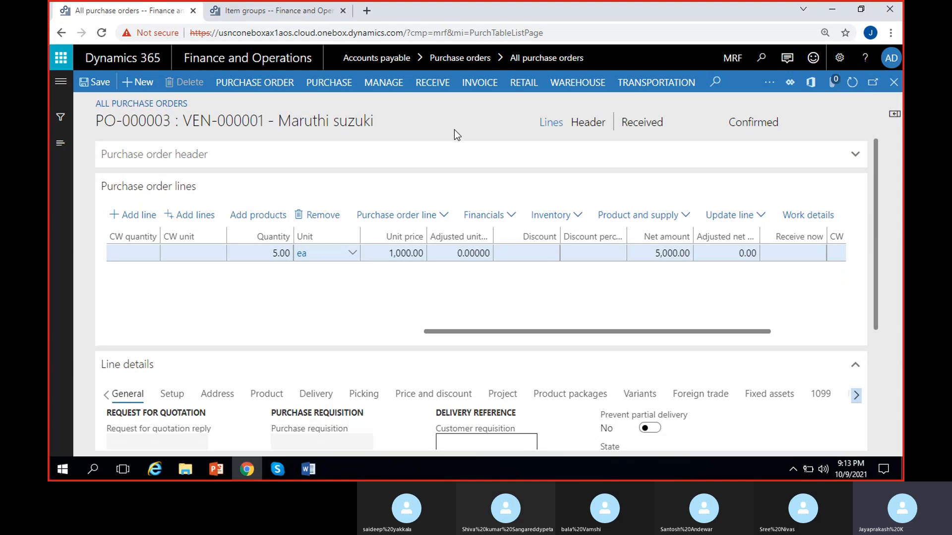
- Open the purchase order's pending vendor invoice MSPOINV-12 for editing
left_click(481, 84)
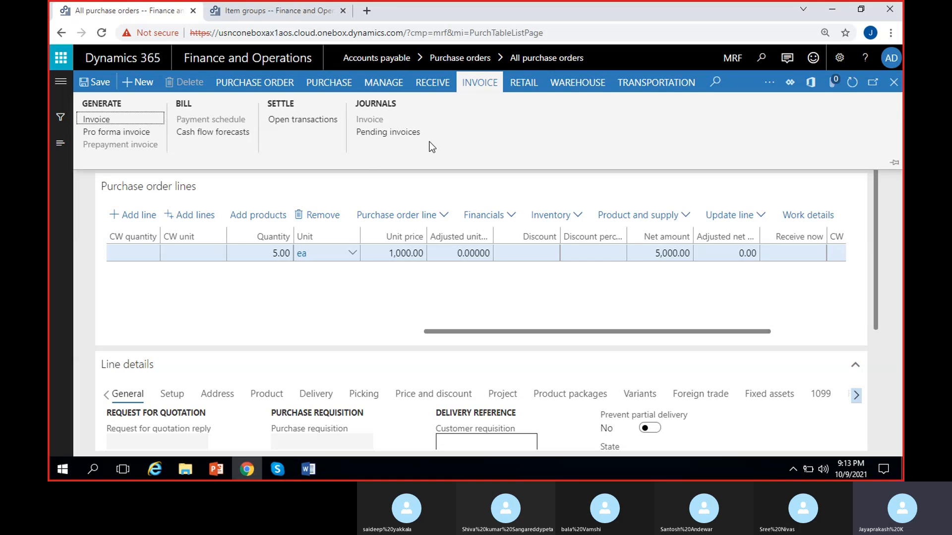
left_click(392, 133)
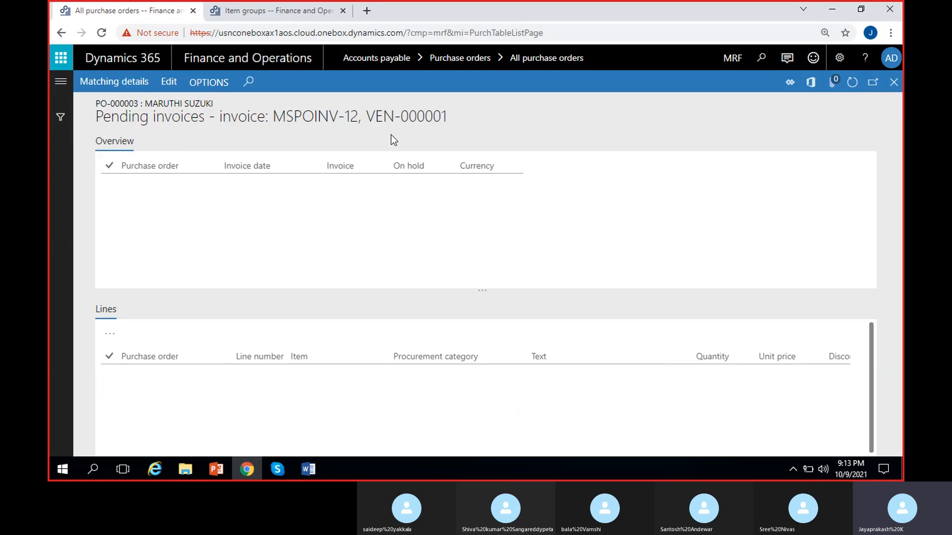
left_click(291, 179)
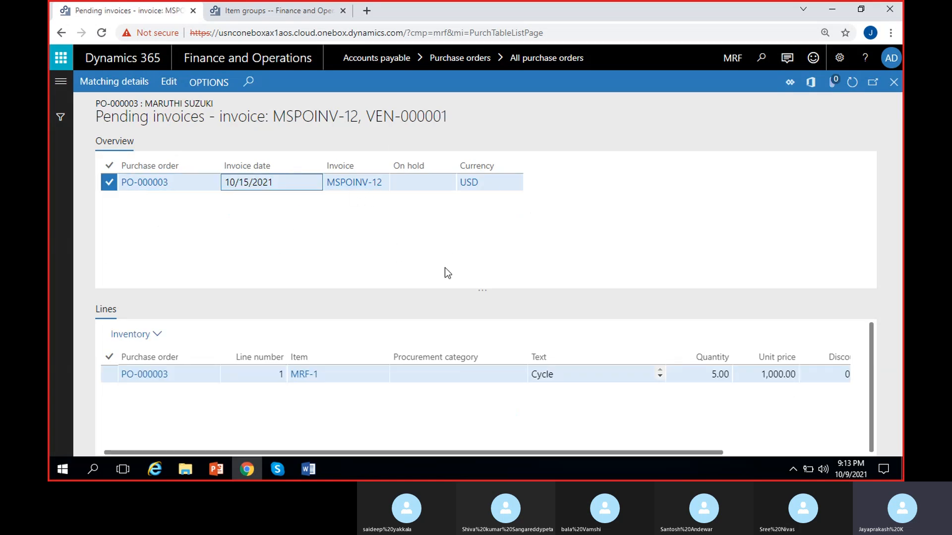
left_click(169, 83)
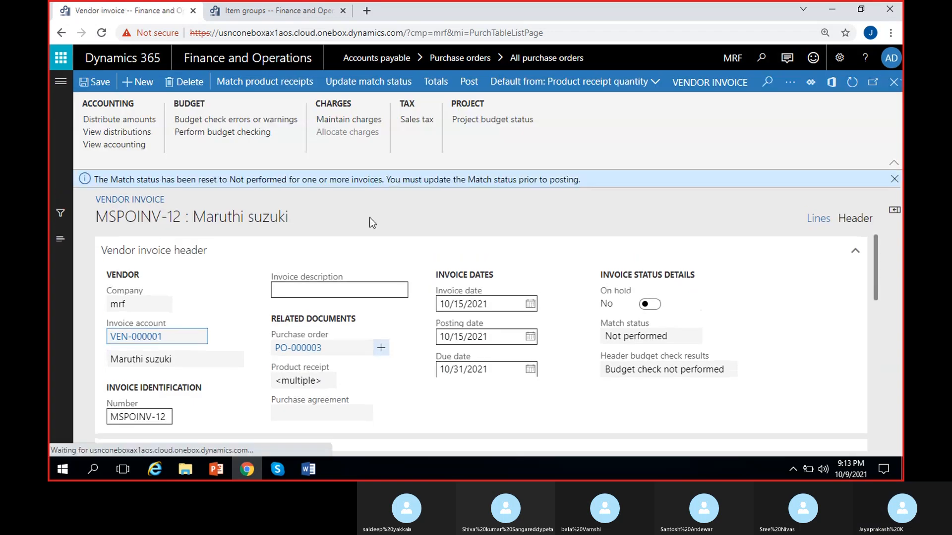
- Update the match status of vendor invoice MSPOINV-12 and try to post the invoice
left_click(894, 179)
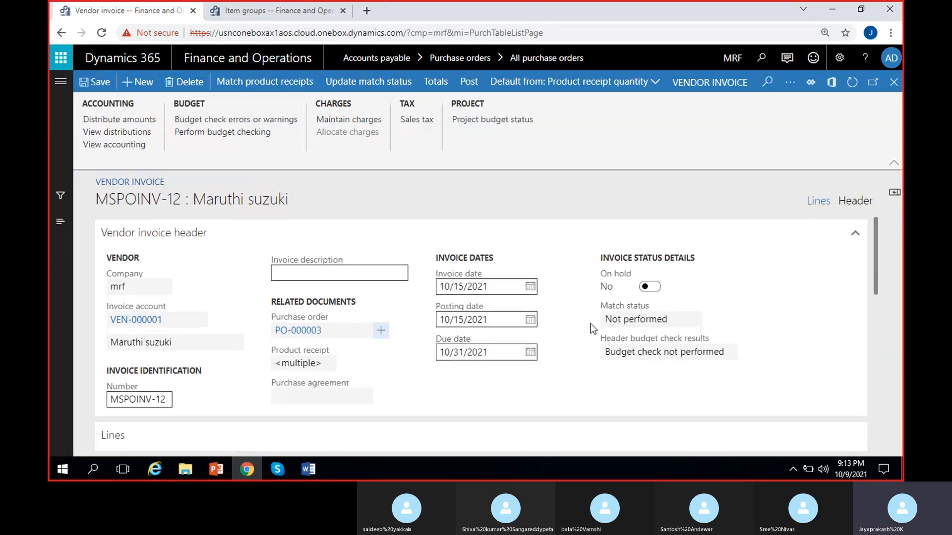
left_click(368, 81)
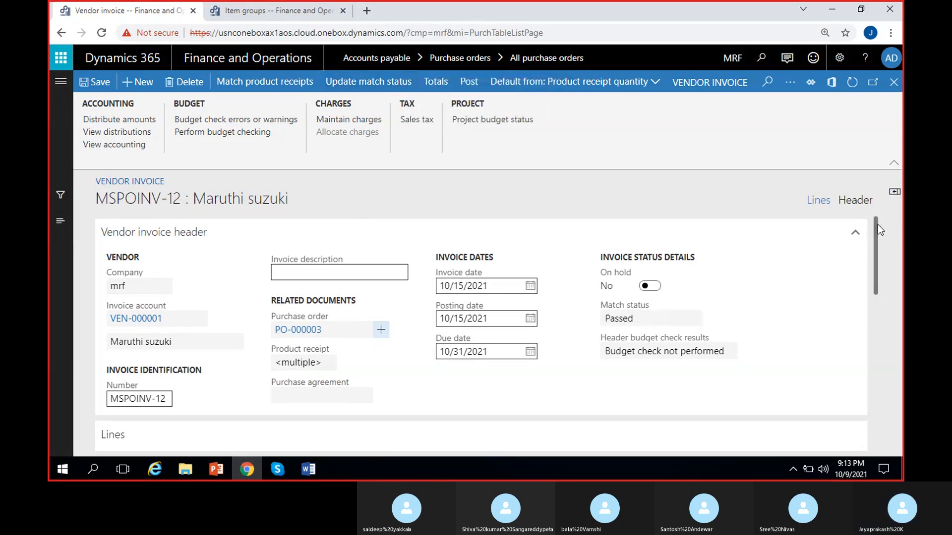
mouse_move(876, 224)
left_mouse_down()
mouse_move(877, 306)
mouse_move(874, 240)
left_mouse_up()
scroll(705, 319, "right", 5)
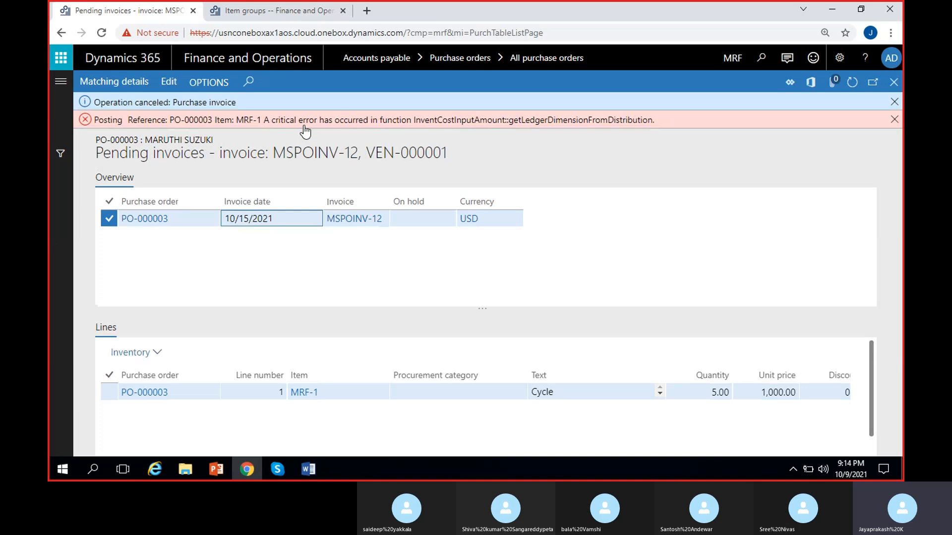
- Examine the posting error's item and ledger dimension function, then dismiss the messages on the pending invoices page
left_click_drag(320, 122, 439, 126)
left_click(469, 135)
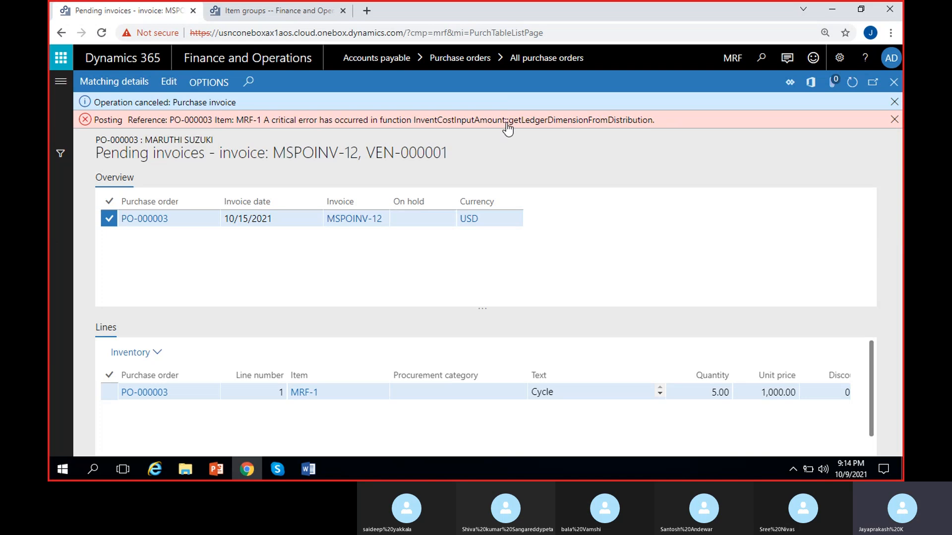
left_click_drag(505, 123, 669, 148)
left_click(668, 147)
left_click_drag(410, 125, 536, 133)
left_click(356, 155)
left_click(894, 119)
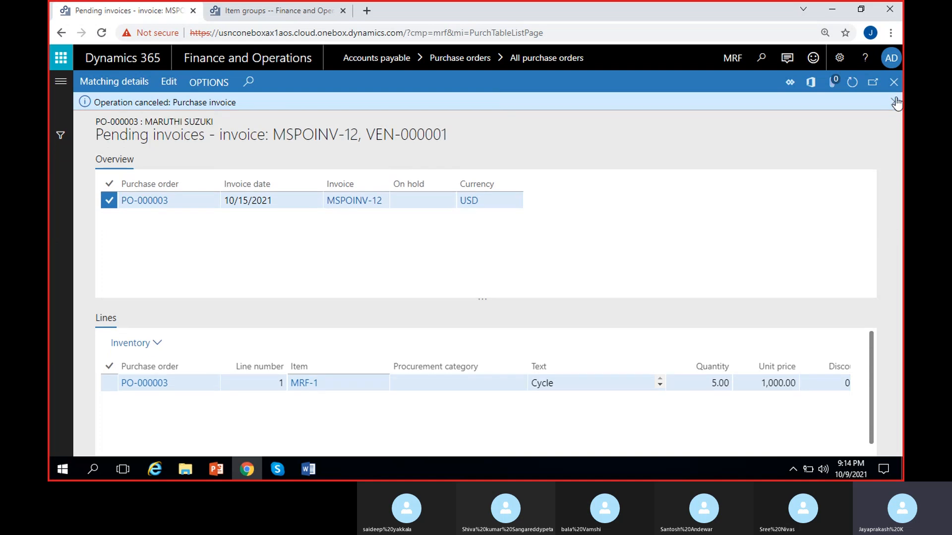
left_click(894, 102)
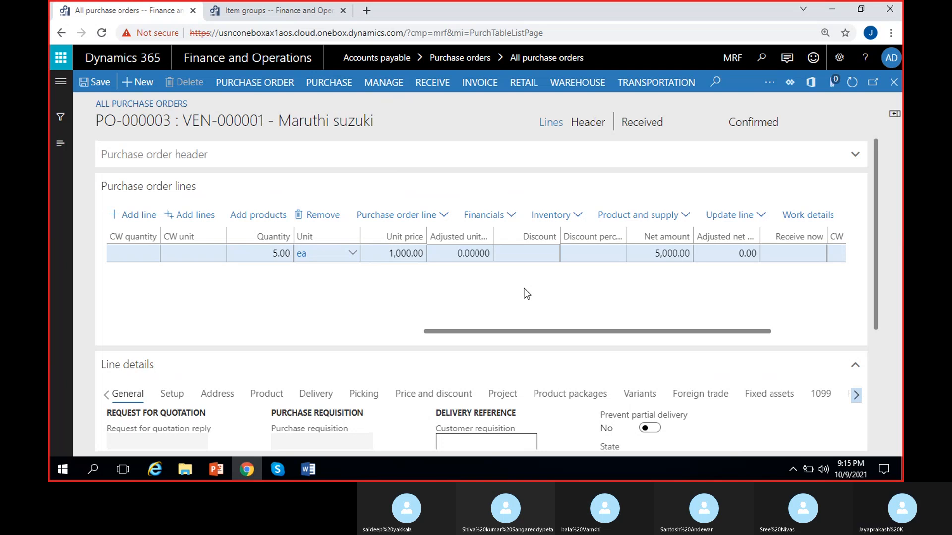
- Switch to the Skype call window
left_click(268, 471)
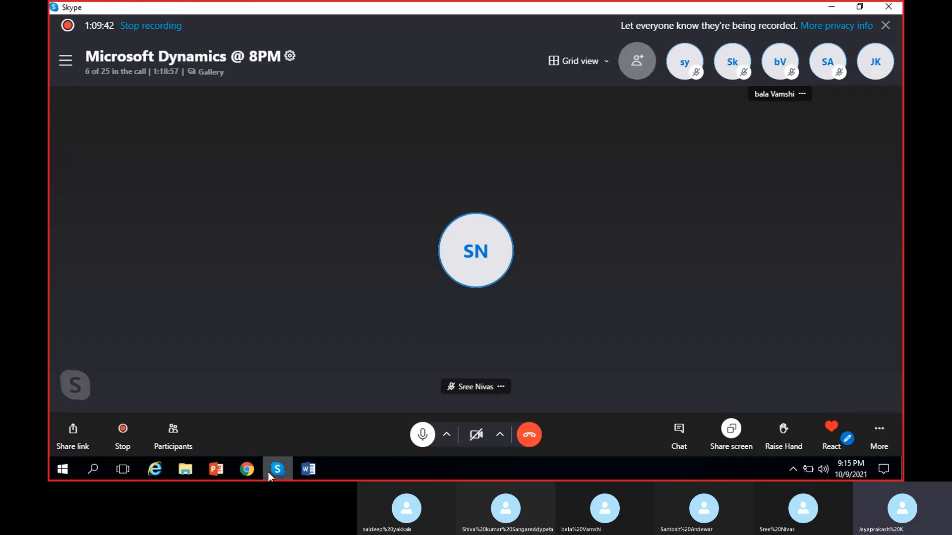